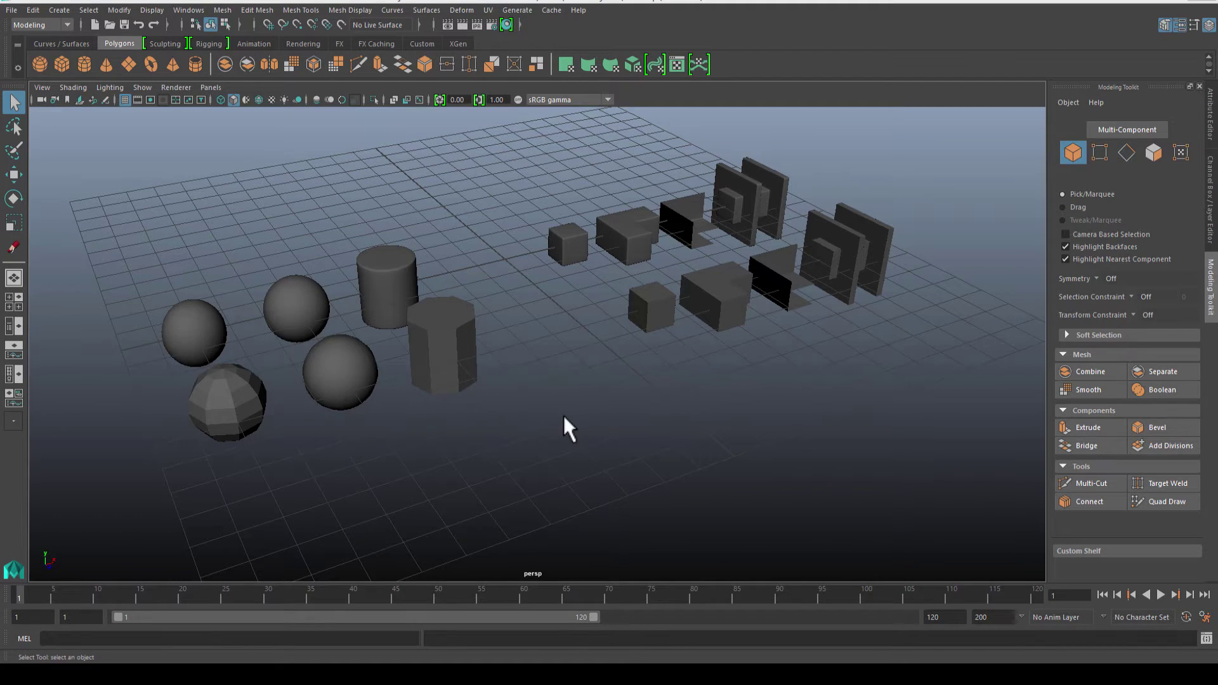
Step: Examine the scene's two rows of spheres and cylinders together with the box and panel shapes behind them from several angles
left_click_drag(564, 417, 498, 405, "alt")
scroll(447, 394, "up", 3)
middle_click_drag(447, 394, 597, 394, "alt")
scroll(381, 393, "down", 3)
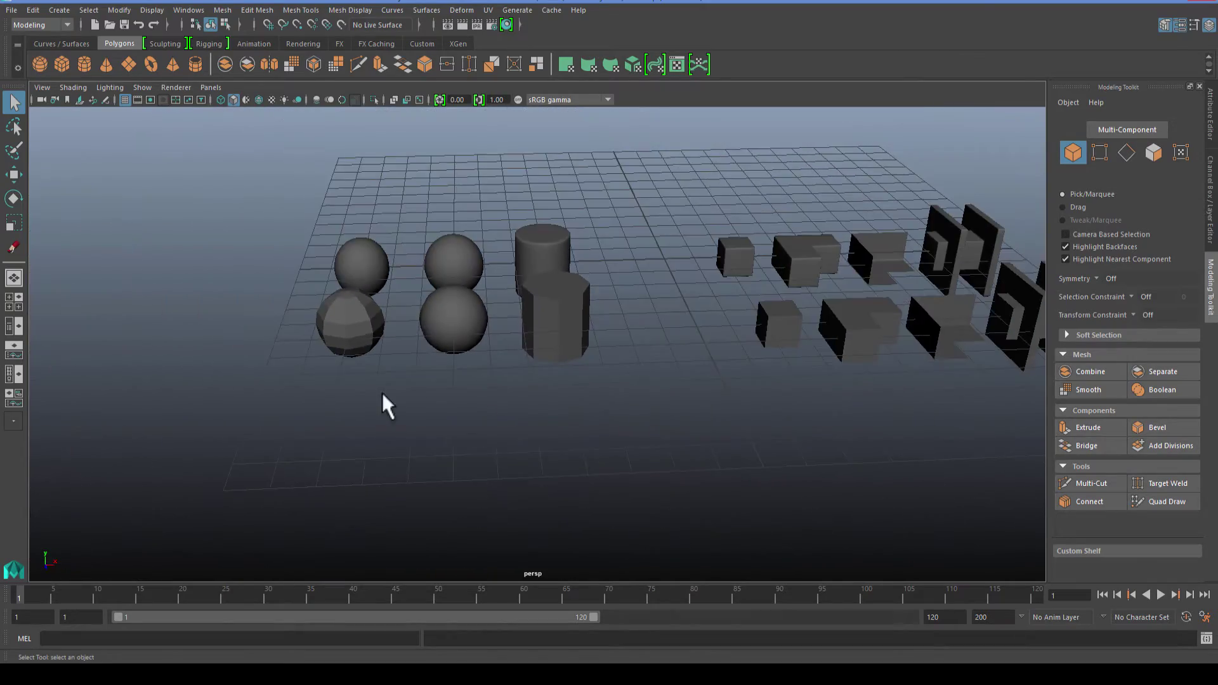
left_click_drag(383, 394, 497, 396, "alt")
middle_click_drag(497, 396, 545, 325, "alt")
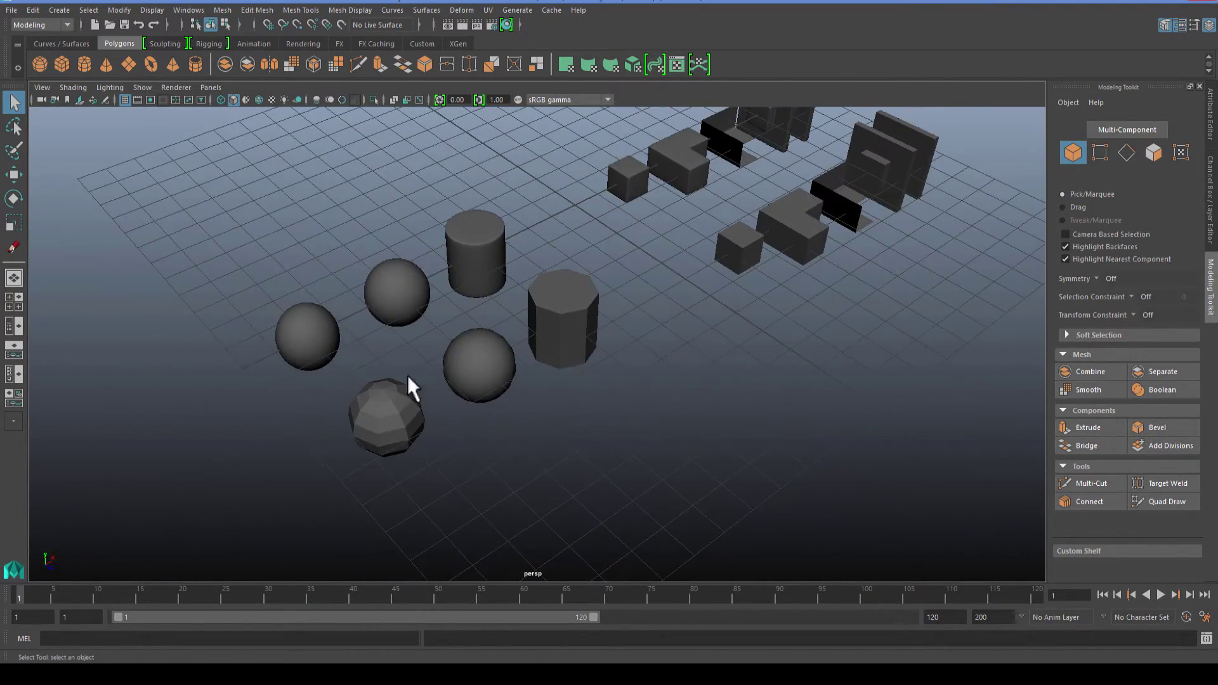
left_click_drag(408, 375, 503, 285, "alt")
right_click_drag(503, 286, 455, 334, "alt")
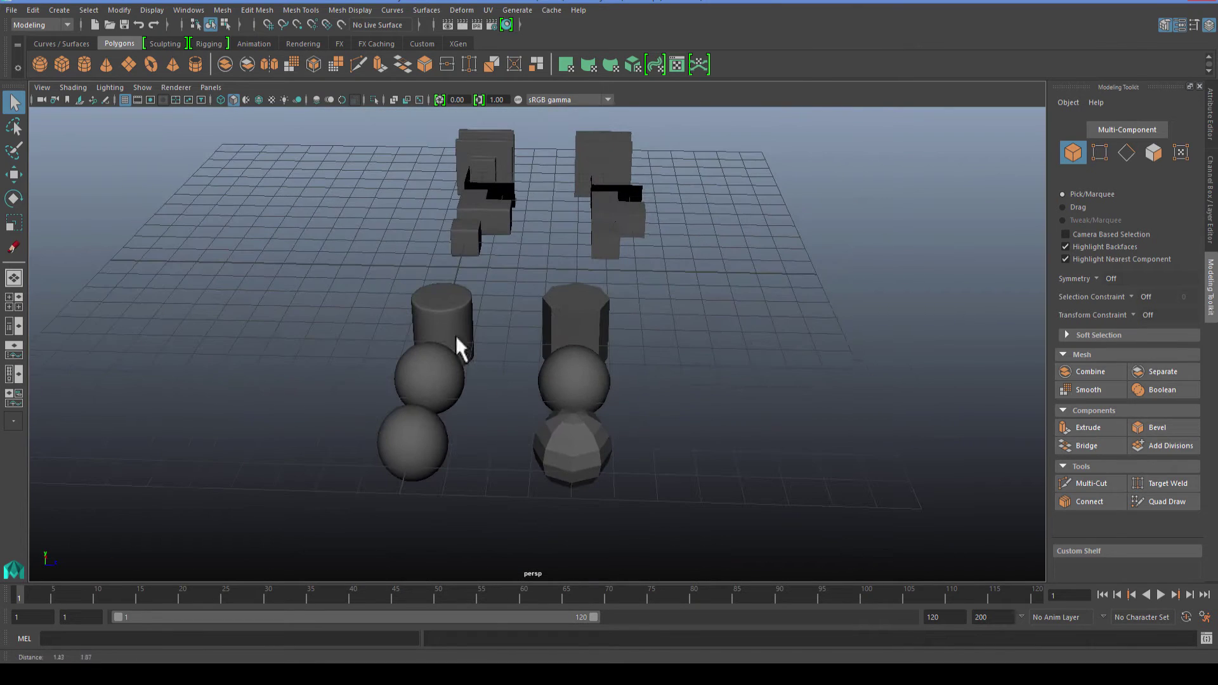
Step: Examine the wireframe topology of the faceted cylinder, dense sphere and low-poly sphere, along with their counterparts in the other row
left_click(562, 419)
left_click(568, 380)
left_click(569, 318)
key("f")
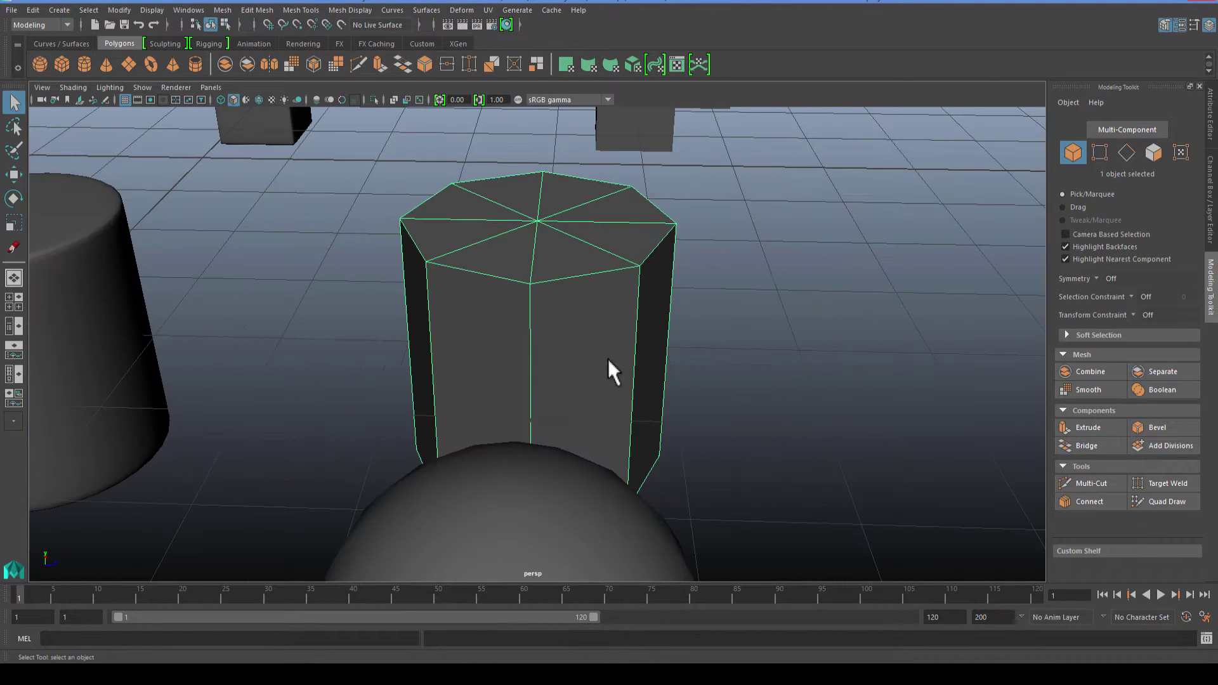
left_click(569, 472)
key("f")
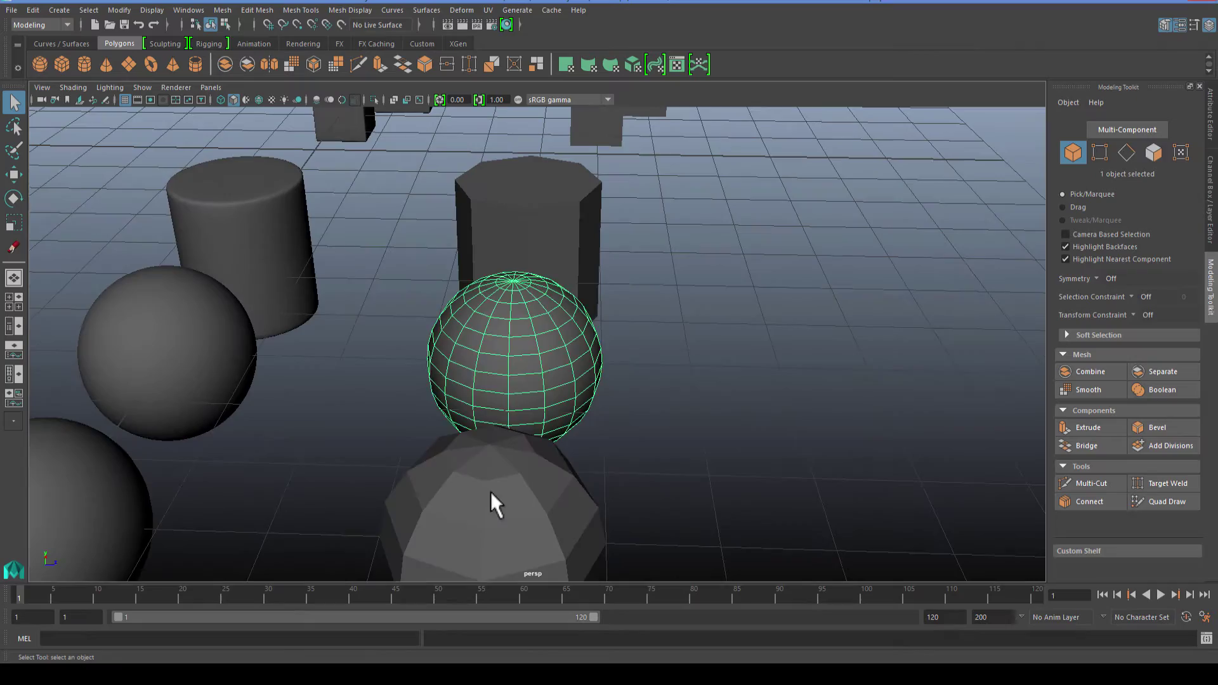
left_click(489, 493)
left_click_drag(584, 408, 284, 413, "alt")
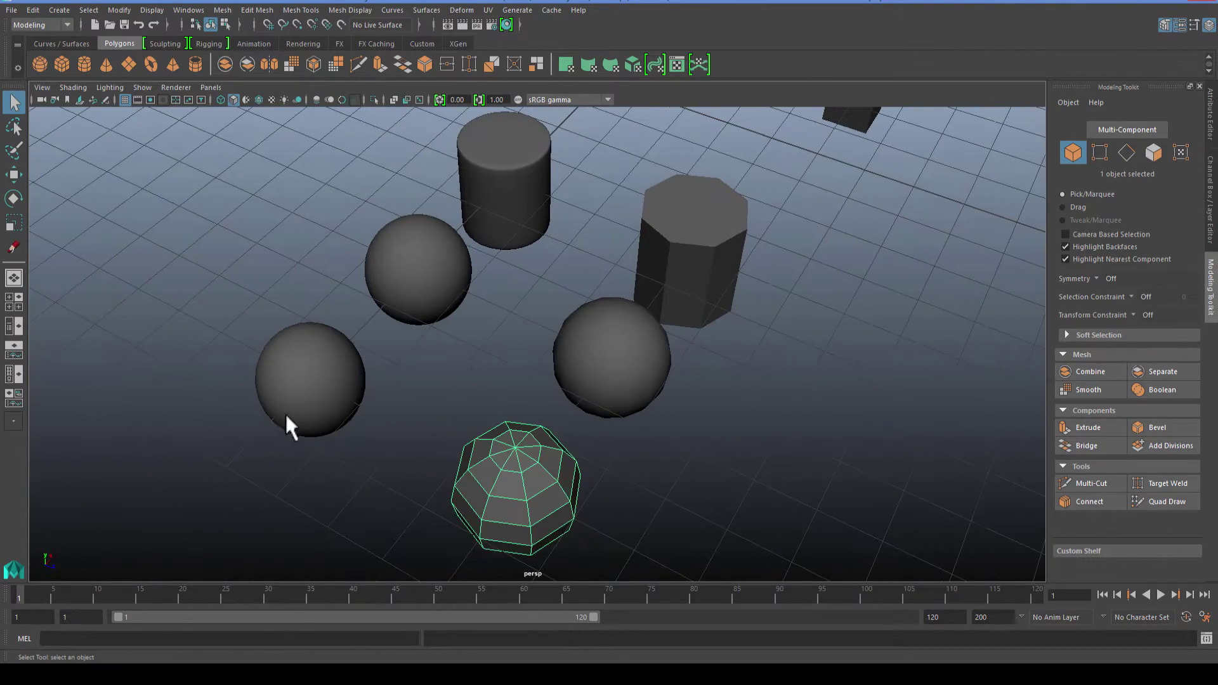
left_click(326, 393)
left_click(418, 301)
left_click(530, 225)
key("f")
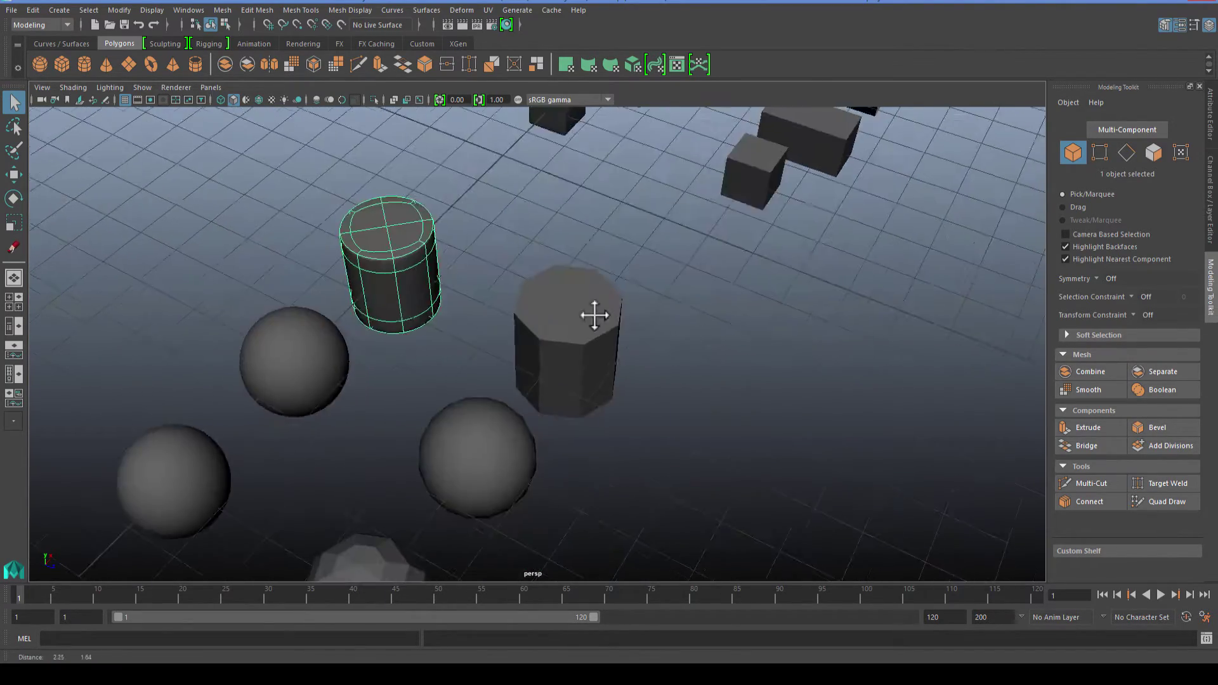
Step: Examine the two rows of cubes, L-shaped blocks and intersecting panels, comparing them with the spheres and cylinders
middle_click_drag(595, 316, 654, 227, "alt")
left_click_drag(739, 332, 634, 316, "alt")
scroll(635, 316, "down", 3)
middle_click_drag(694, 310, 510, 285, "alt")
left_click_drag(510, 319, 723, 343, "alt")
middle_click_drag(677, 342, 334, 389, "alt")
scroll(457, 301, "up", 3)
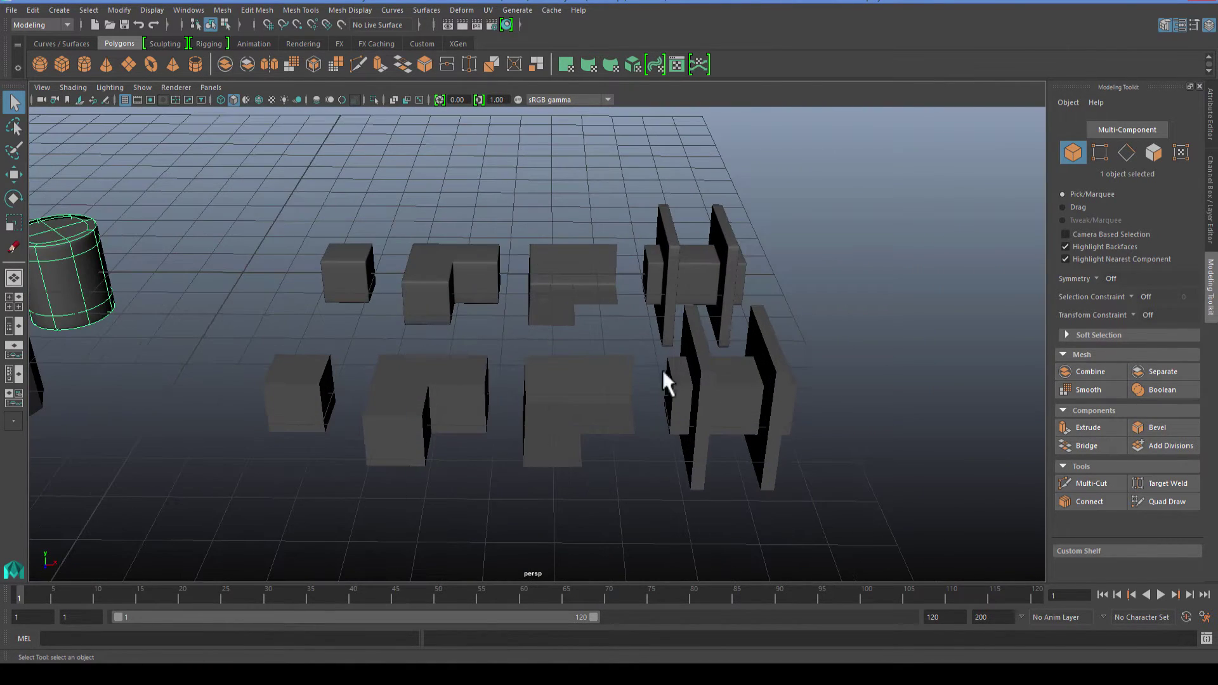
left_click_drag(367, 446, 413, 432, "alt")
middle_click_drag(413, 432, 951, 395, "alt")
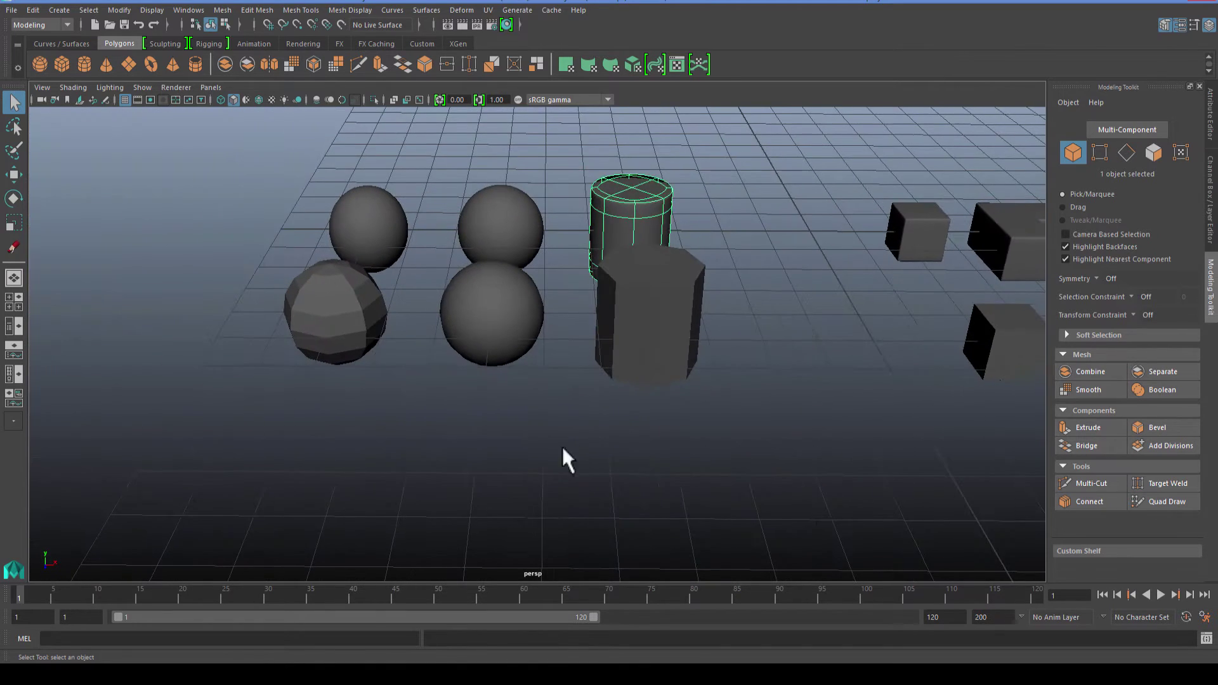
Step: Examine the top-pole edges of the faceted low-poly sphere and the wireframe of the dense sphere beside it
scroll(562, 447, "up", 2)
left_click(310, 326)
left_click_drag(305, 406, 372, 209, "alt")
key("f")
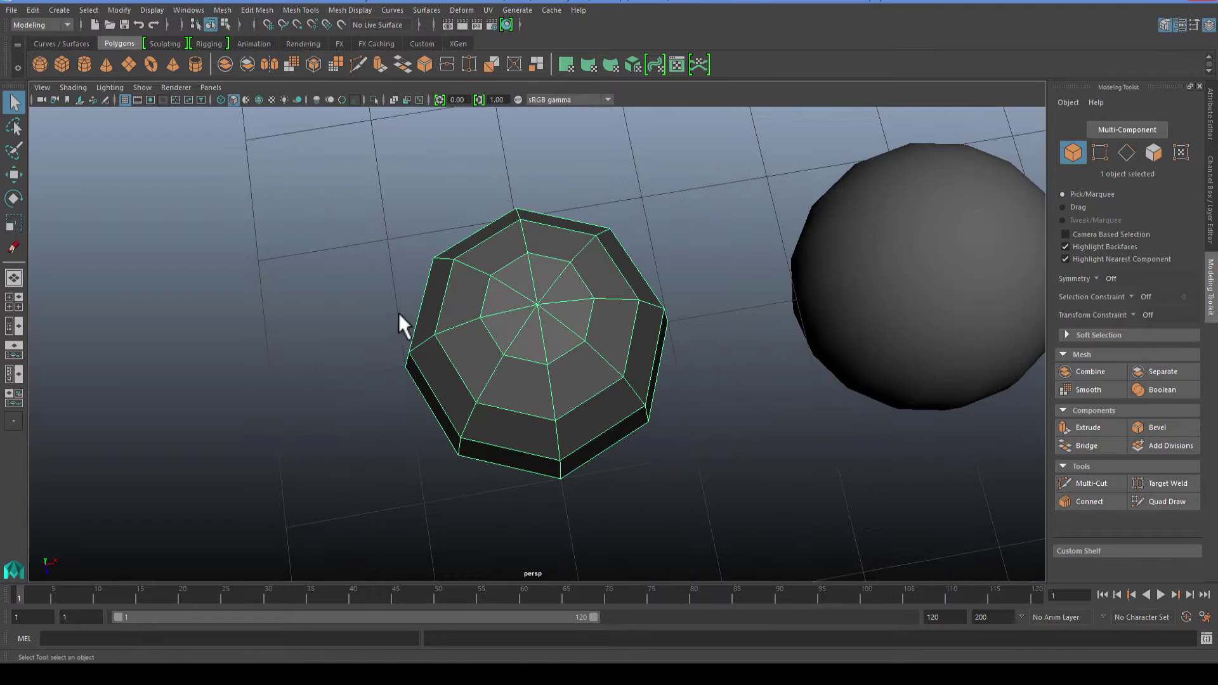
scroll(399, 314, "down", 2)
left_click_drag(399, 318, 459, 363, "alt")
left_click(672, 318)
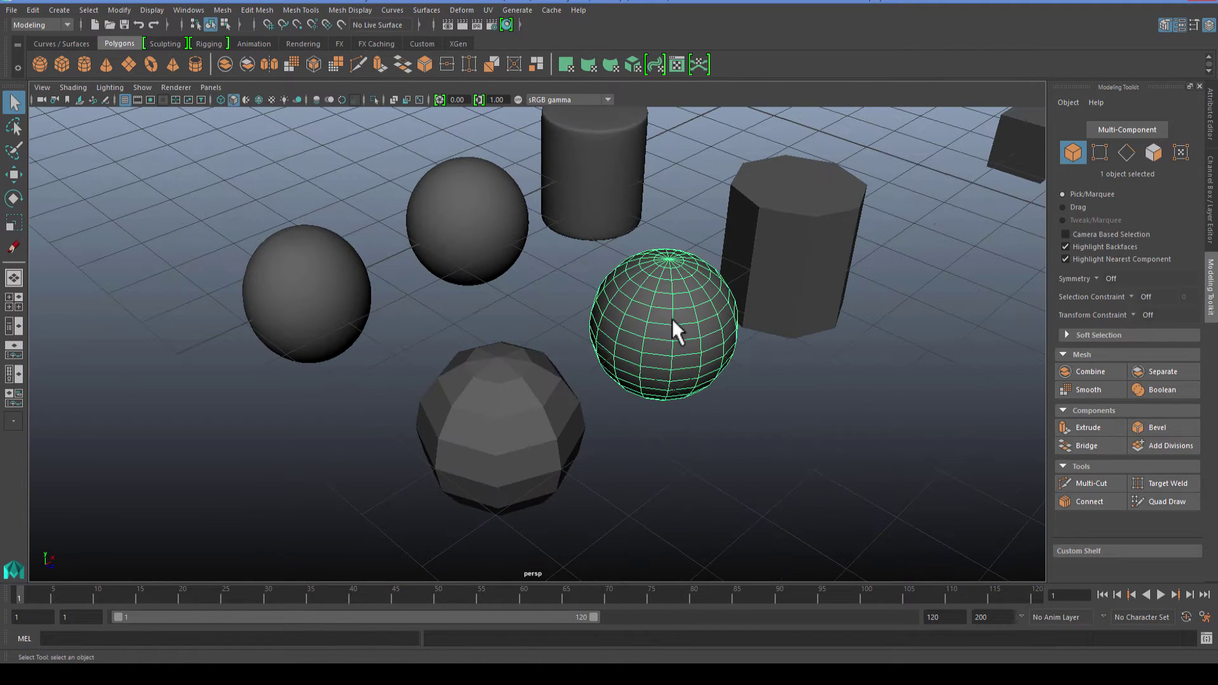
left_click(792, 254)
Step: Show the faceted sphere, the dense sphere beside it and the octagonal cylinder in smooth mesh preview
left_click(524, 402)
key("3")
left_click(670, 330)
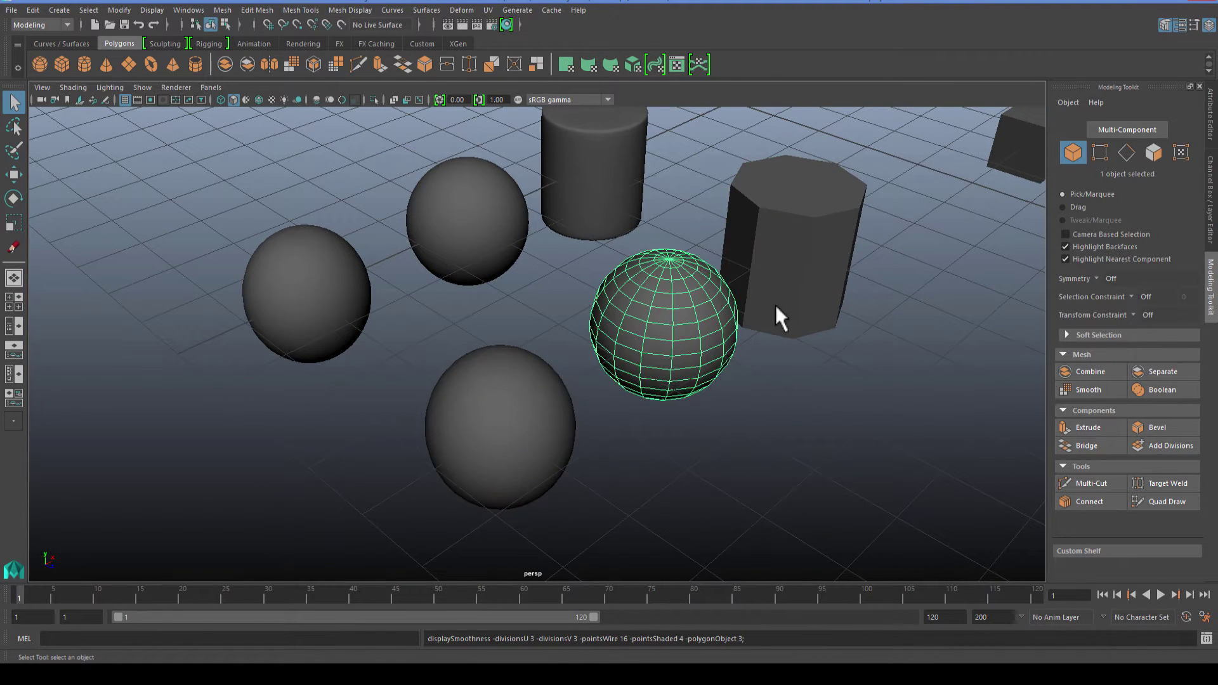
left_click(806, 245)
key("3")
Step: Examine how the edges converge at the poles of the smoothed low-poly sphere and the dense sphere
left_click(464, 422)
scroll(457, 406, "up", 3)
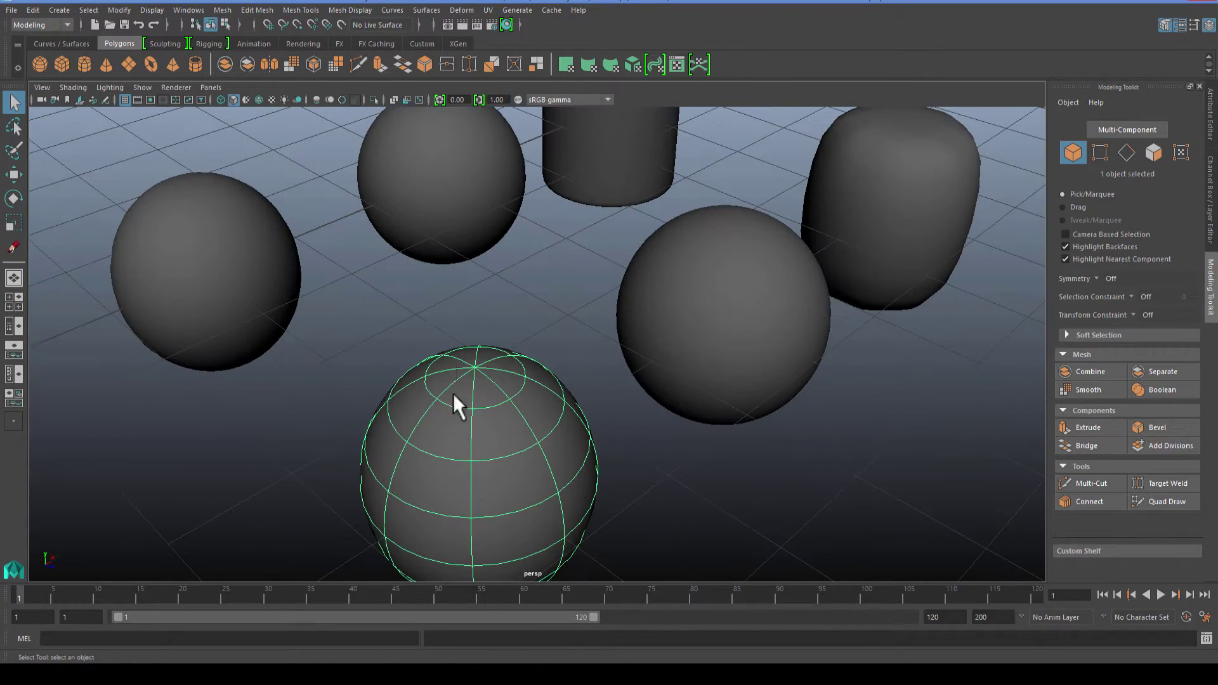
scroll(448, 394, "up", 4)
left_click_drag(382, 446, 408, 350, "alt")
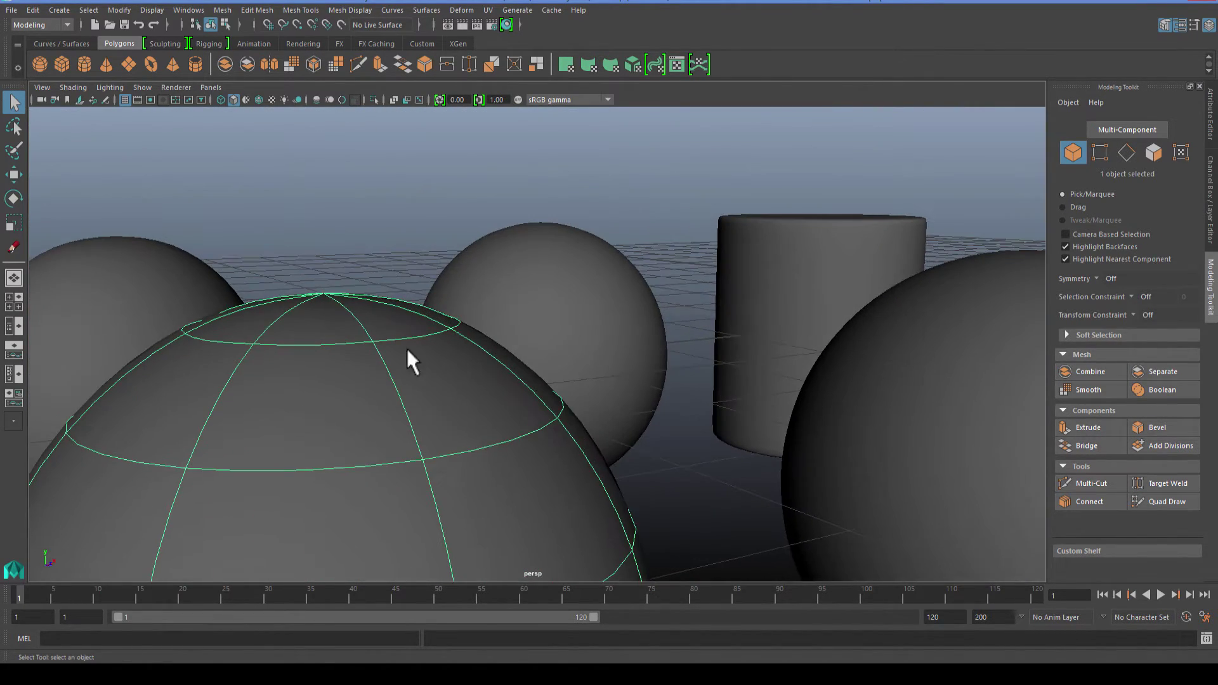
left_click_drag(274, 381, 447, 359, "alt")
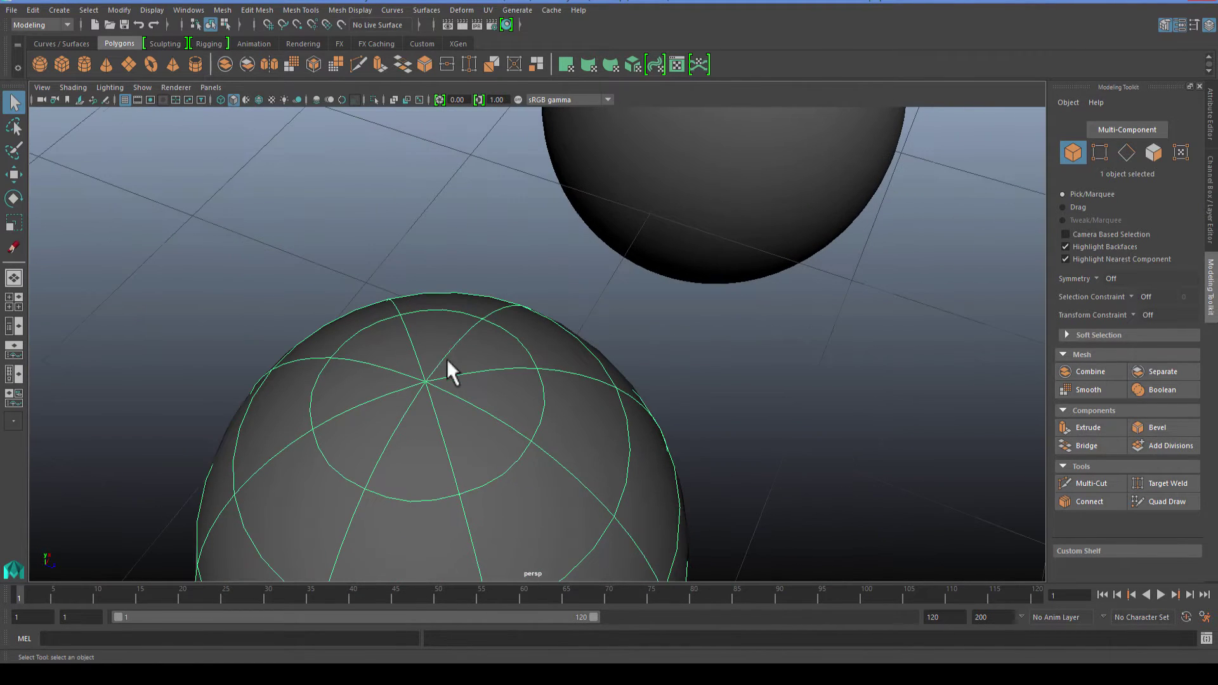
scroll(439, 364, "down", 3)
left_click(694, 207)
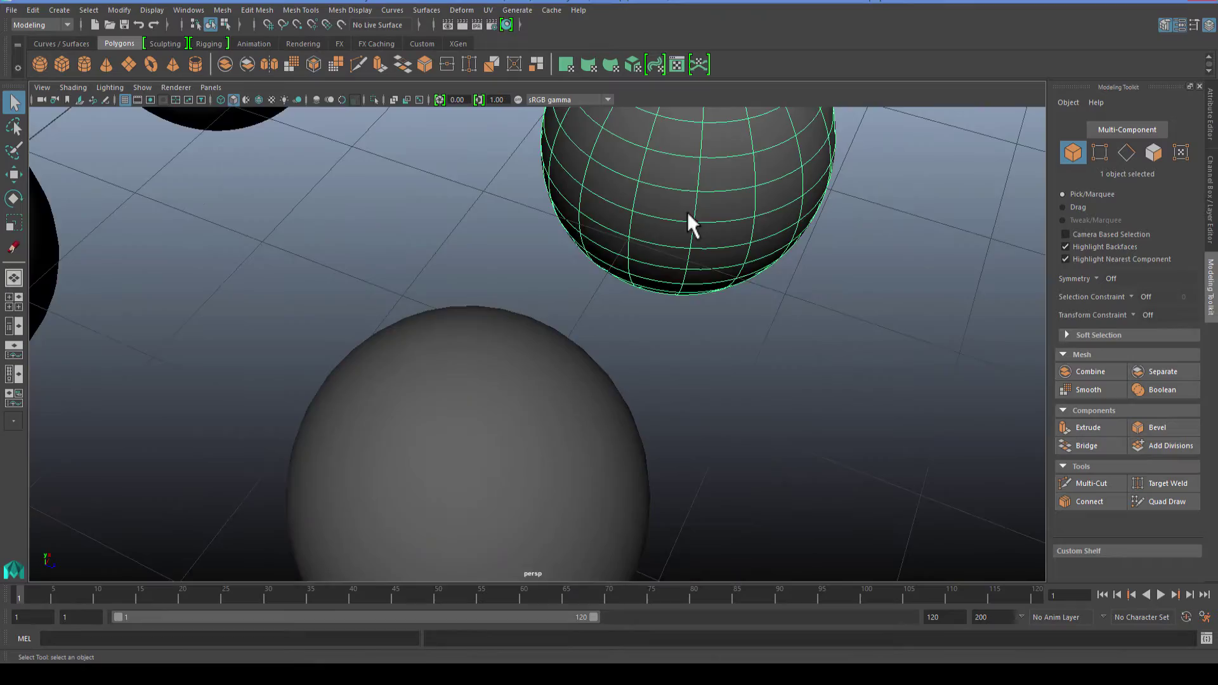
key("f")
scroll(551, 410, "up", 3)
left_click_drag(550, 410, 484, 409, "alt")
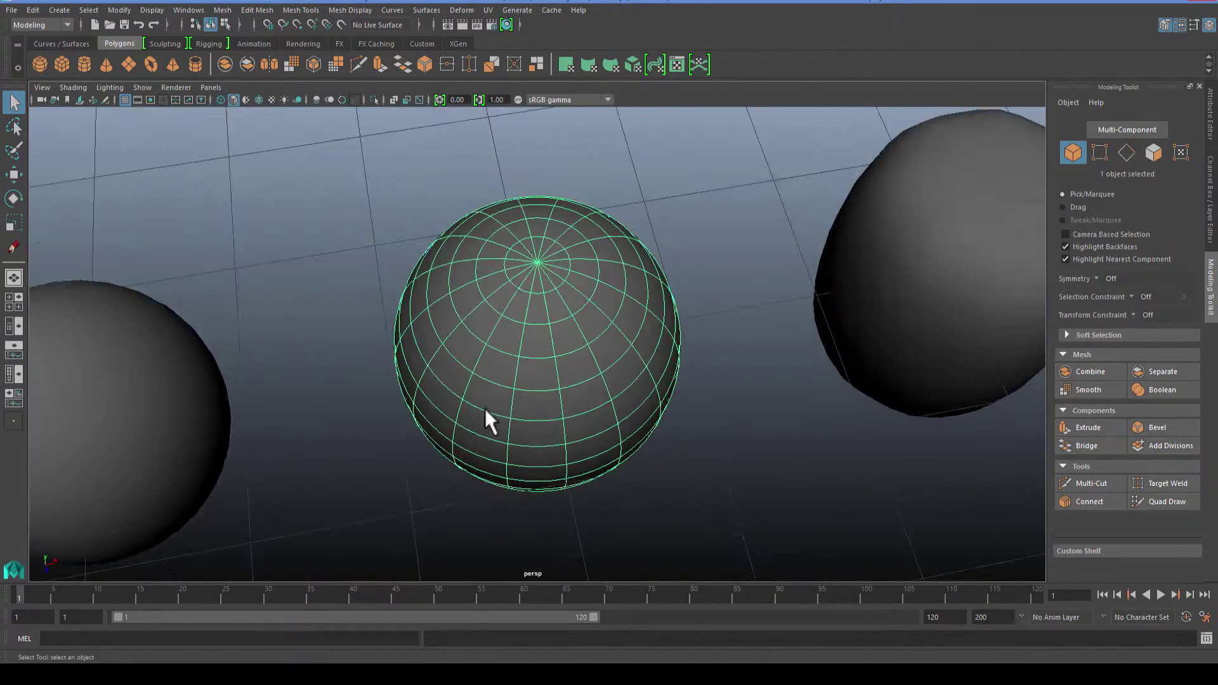
Step: Examine the smoothed octagonal cylinder's rounded shape and end caps in comparison with the cylinder behind it
scroll(485, 409, "down", 2)
middle_click_drag(485, 408, 254, 444, "alt")
left_click(610, 348)
left_click_drag(610, 348, 631, 235, "alt")
scroll(633, 299, "down", 3)
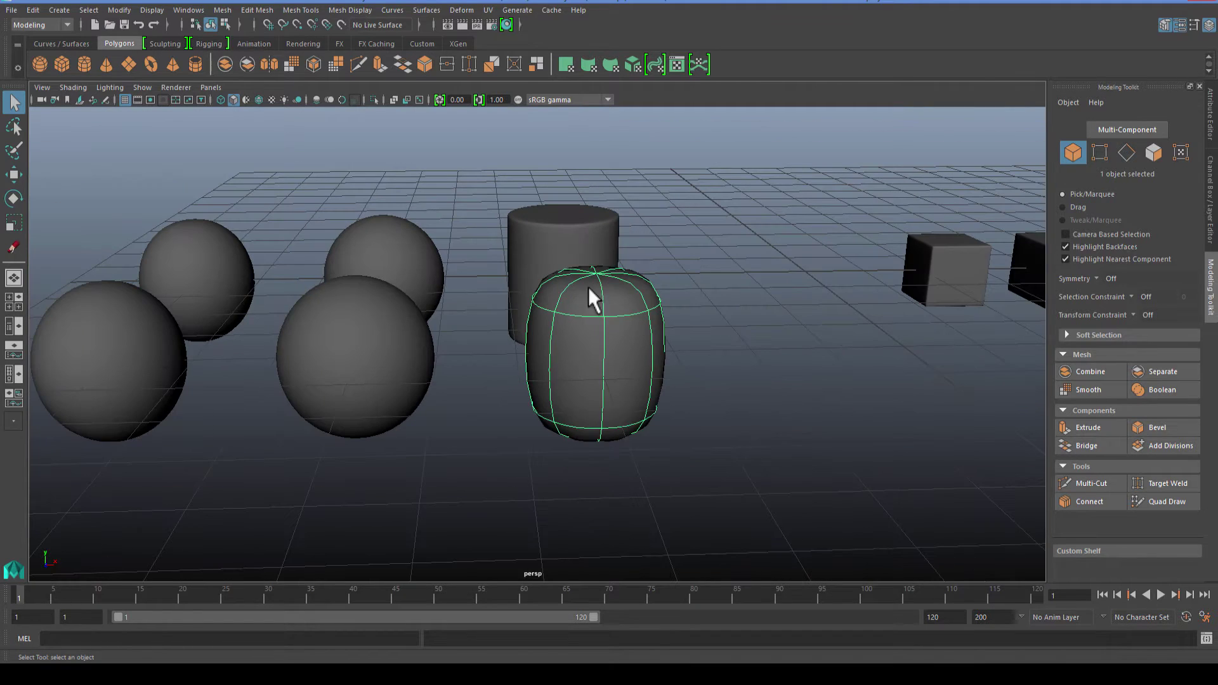
scroll(576, 340, "down", 3)
left_click_drag(522, 400, 475, 378, "alt")
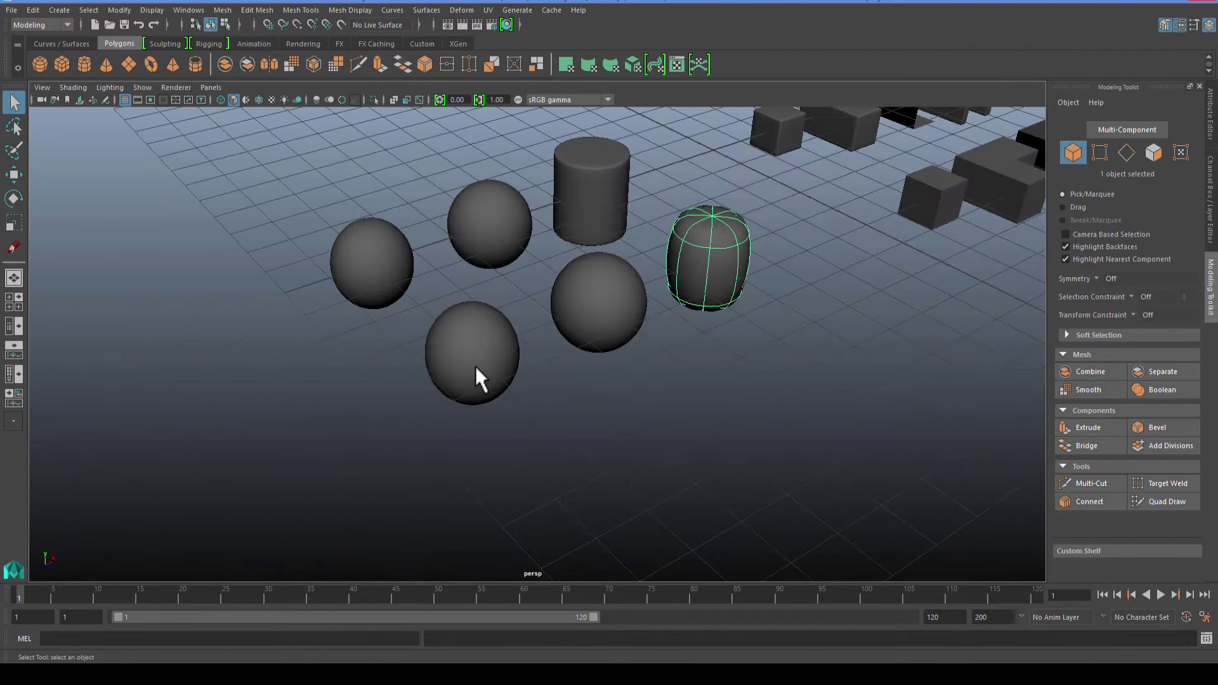
Step: Turn off smooth mesh preview for the front low-poly sphere, dense sphere and octagonal cylinder
left_click(474, 367)
key("1")
left_click(559, 321)
left_click(478, 361)
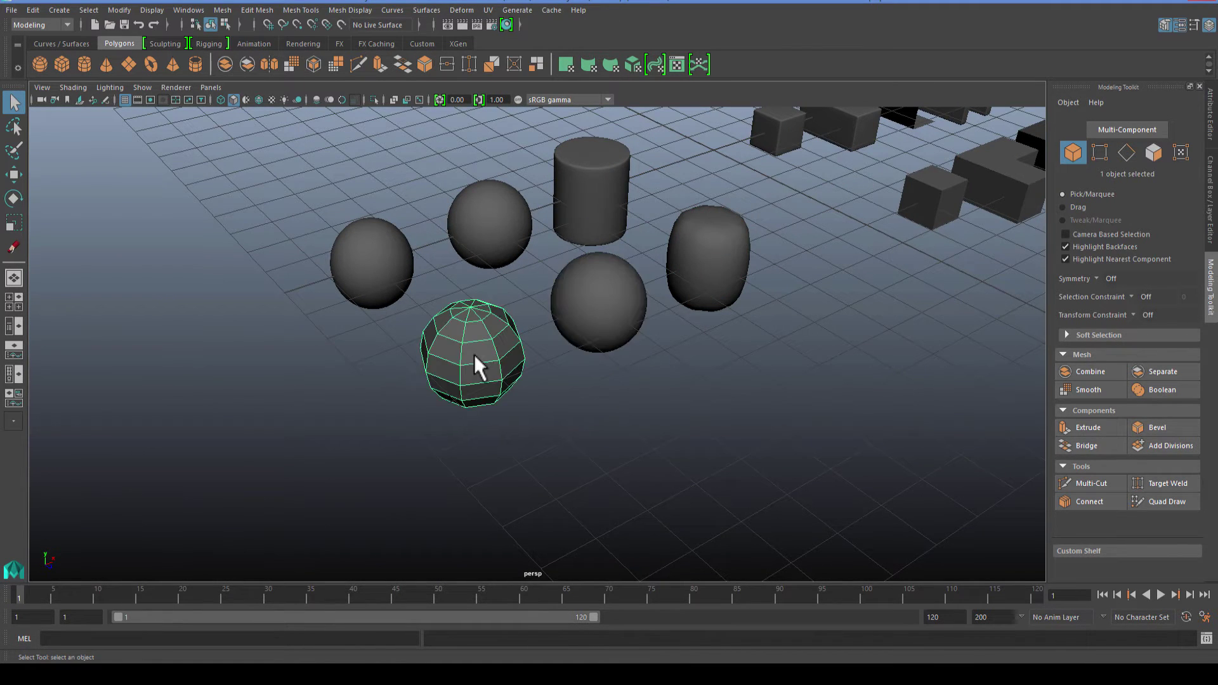
left_click(590, 314)
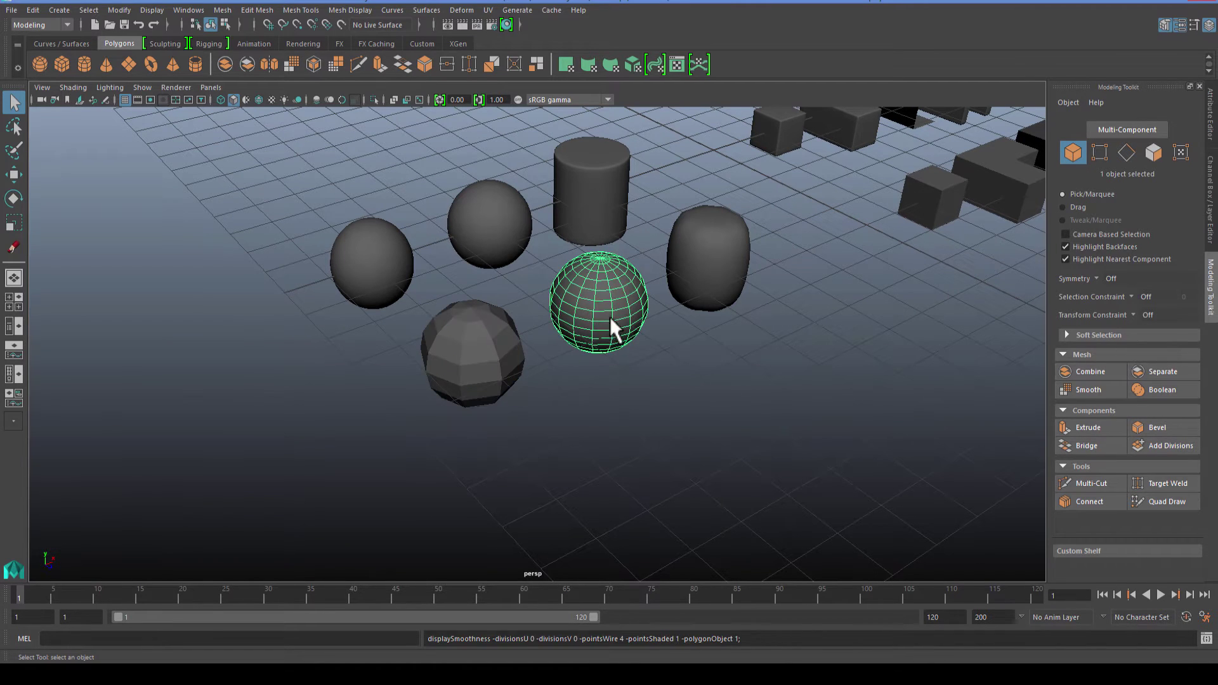
left_click(716, 283)
key("1")
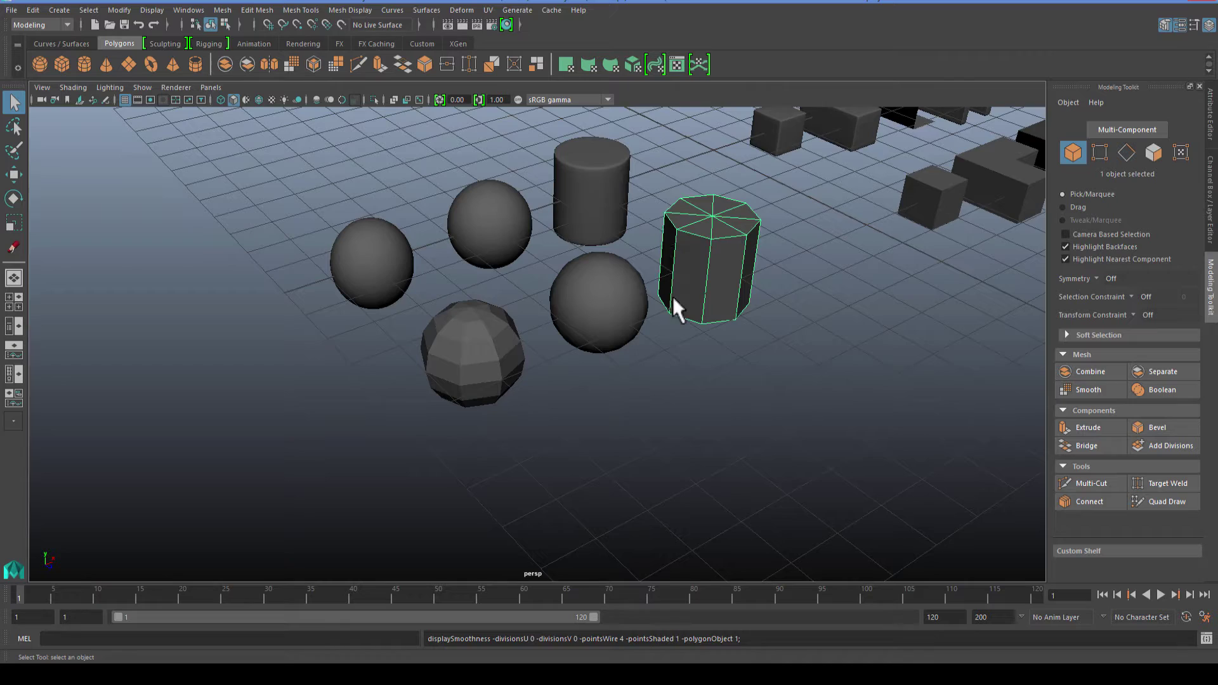
Step: Turn off smooth mesh preview for the other row's cylinder and low-poly sphere
left_click_drag(672, 296, 586, 310, "alt")
left_click(337, 279)
left_click(443, 200)
left_click(524, 180)
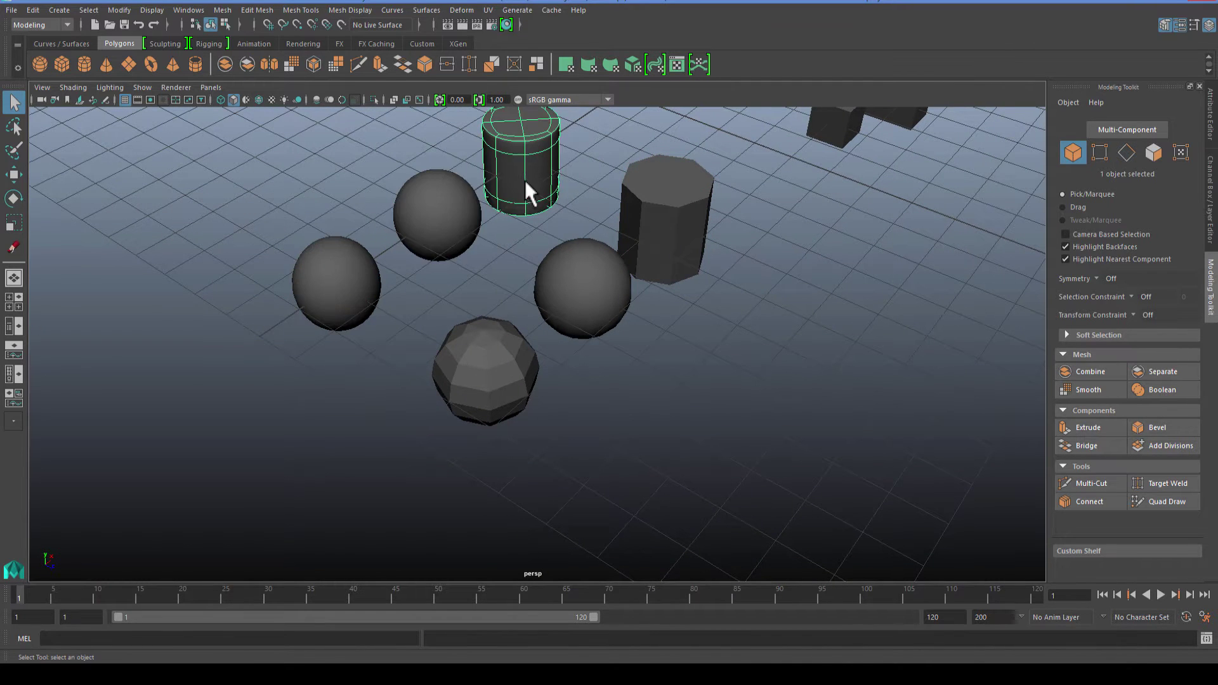
left_click_drag(524, 180, 497, 250, "alt")
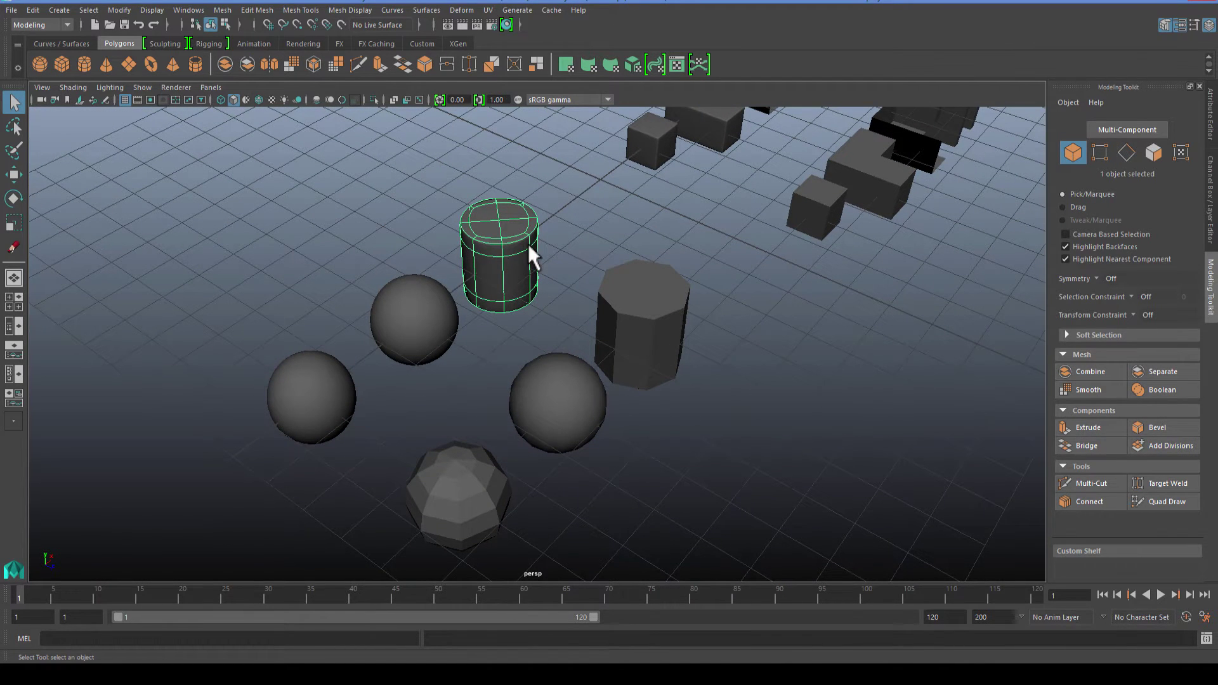
key("1")
left_click(426, 304)
left_click(307, 401)
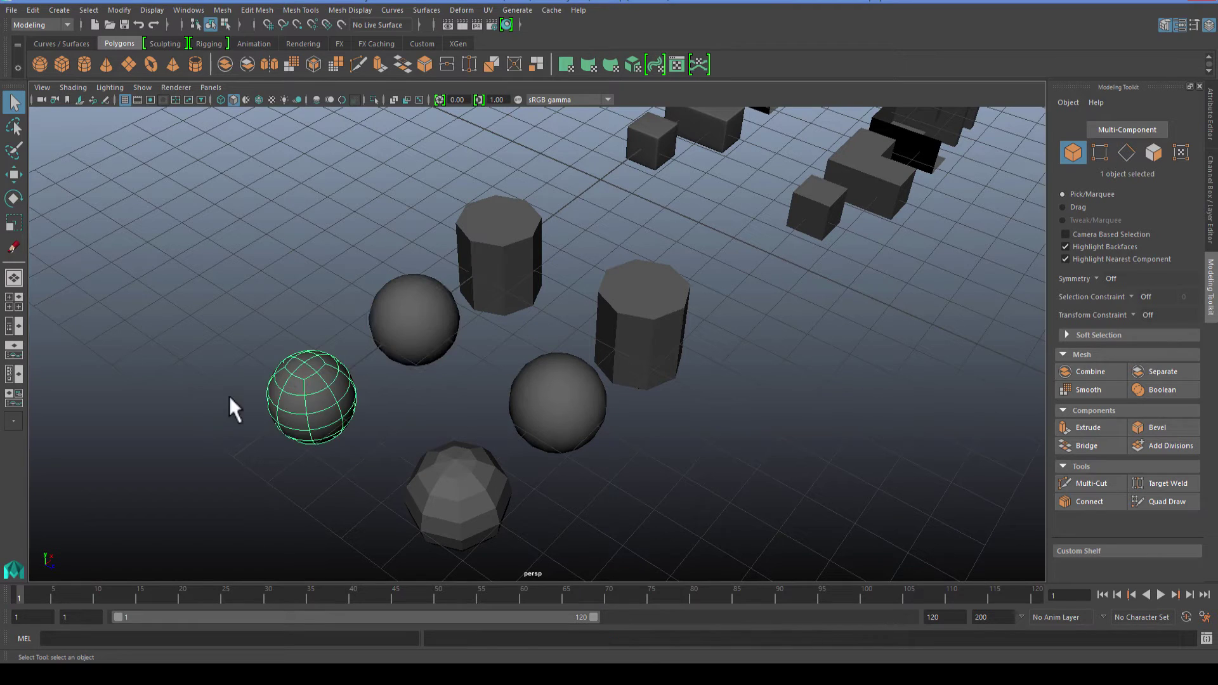
key("1")
Step: Duplicate the front low-poly sphere and move the copy with grid snapping to X -10, Y 0, Z 7 cm
left_click_drag(491, 426, 485, 362, "alt")
left_click(425, 400)
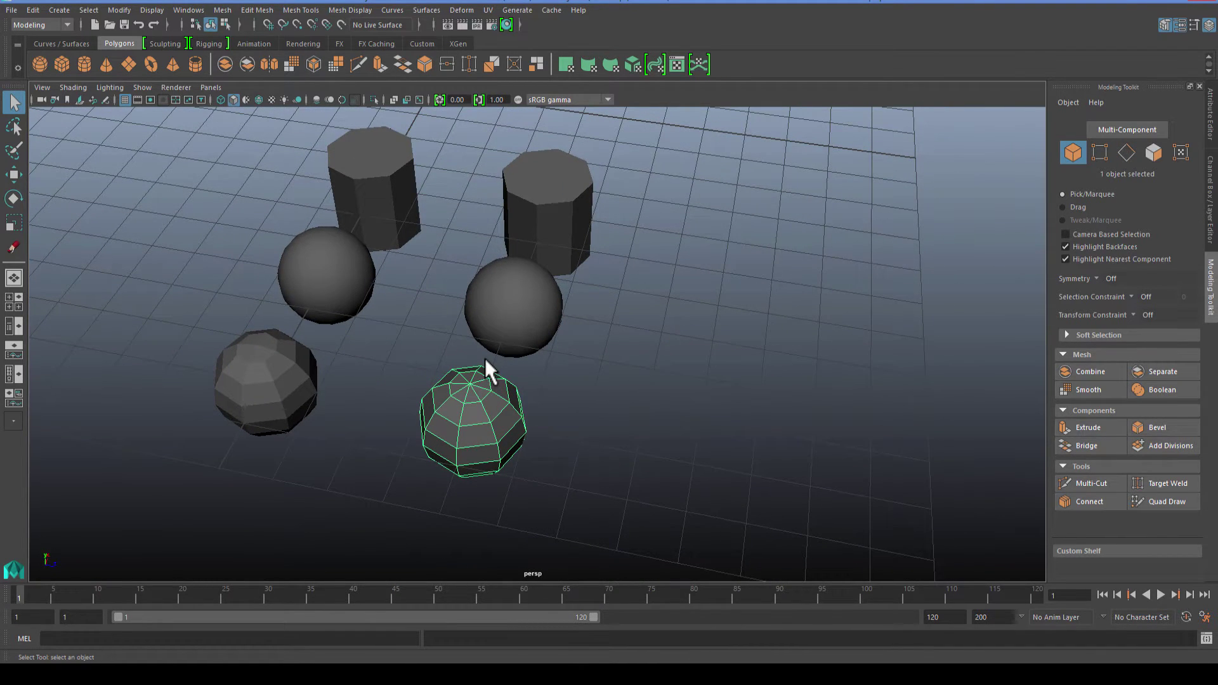
key("ctrl+d")
key("w")
left_click_drag(530, 435, 659, 459)
key("x")
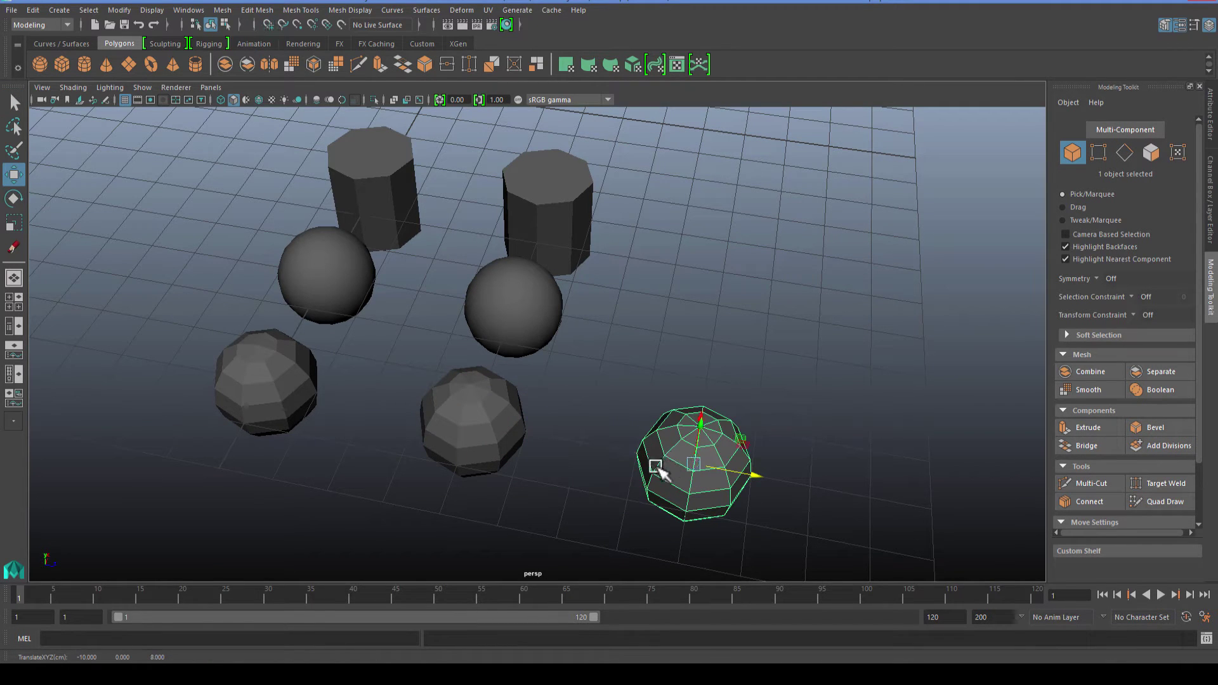
left_click_drag(753, 481, 669, 462)
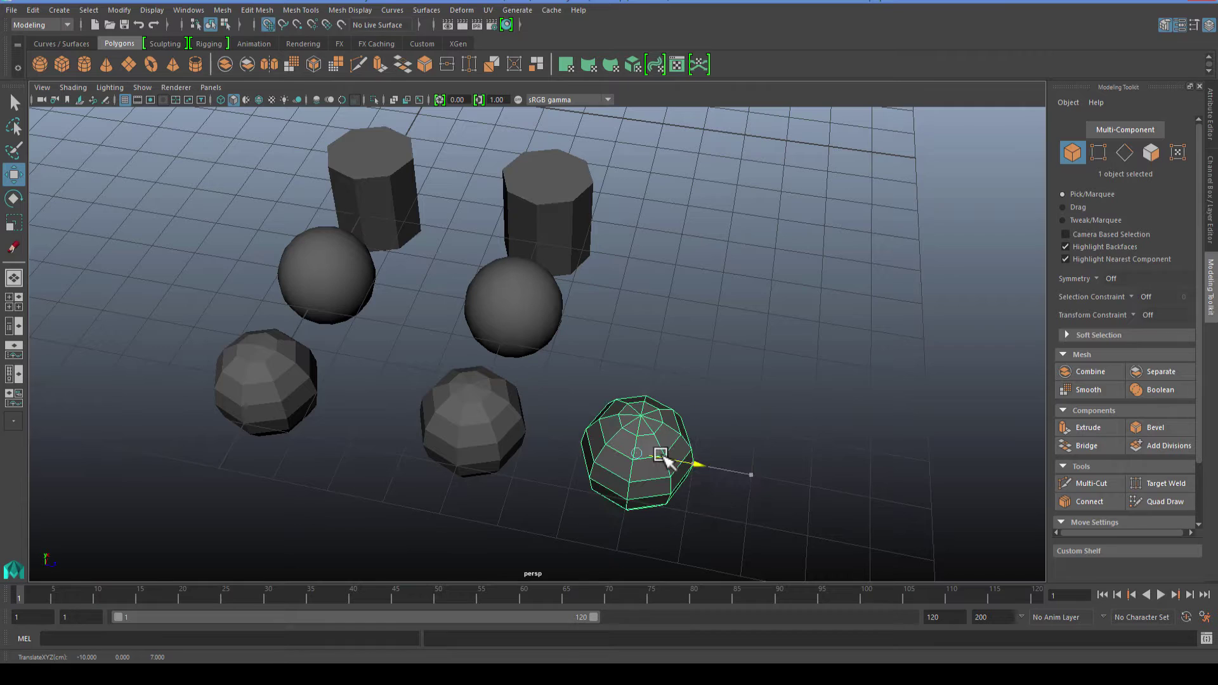
Step: Delete every other edge radiating from the duplicated sphere's top pole, keeping four edges that form quads
key("f")
scroll(512, 381, "up", 2)
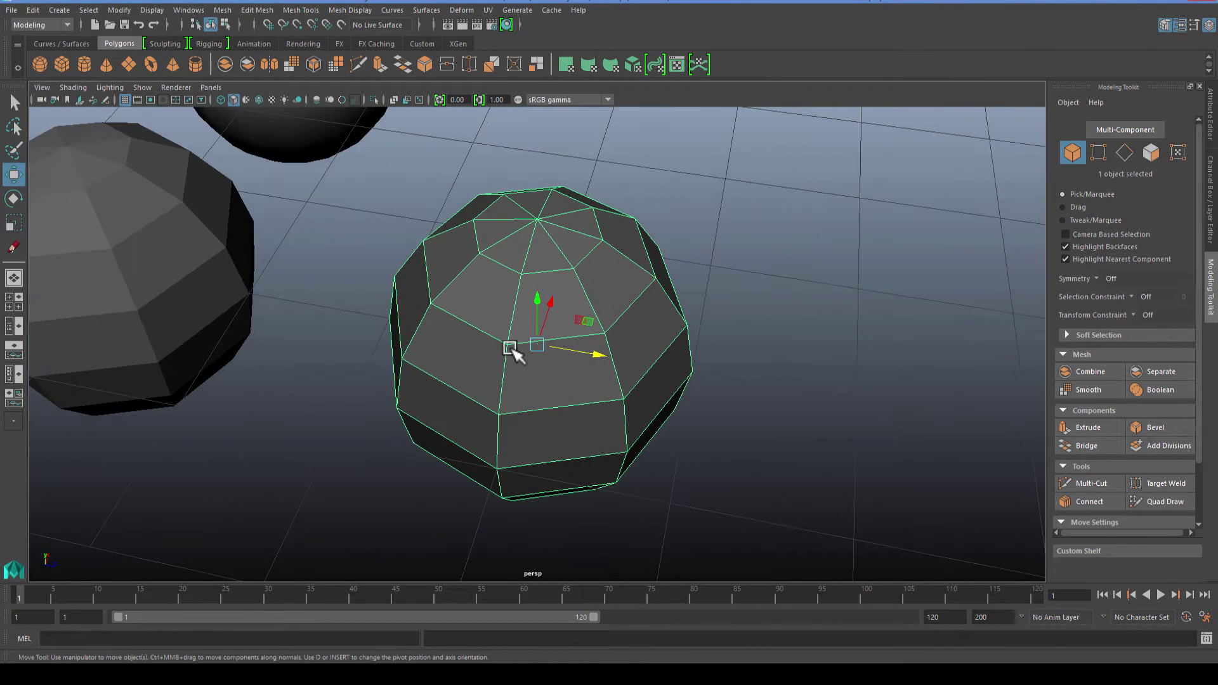
mouse_move(511, 347)
left_mouse_down("alt")
mouse_move(516, 397)
mouse_move(500, 356)
left_mouse_up("alt")
right_click_drag(499, 317, 497, 279)
left_click(504, 313)
key("q")
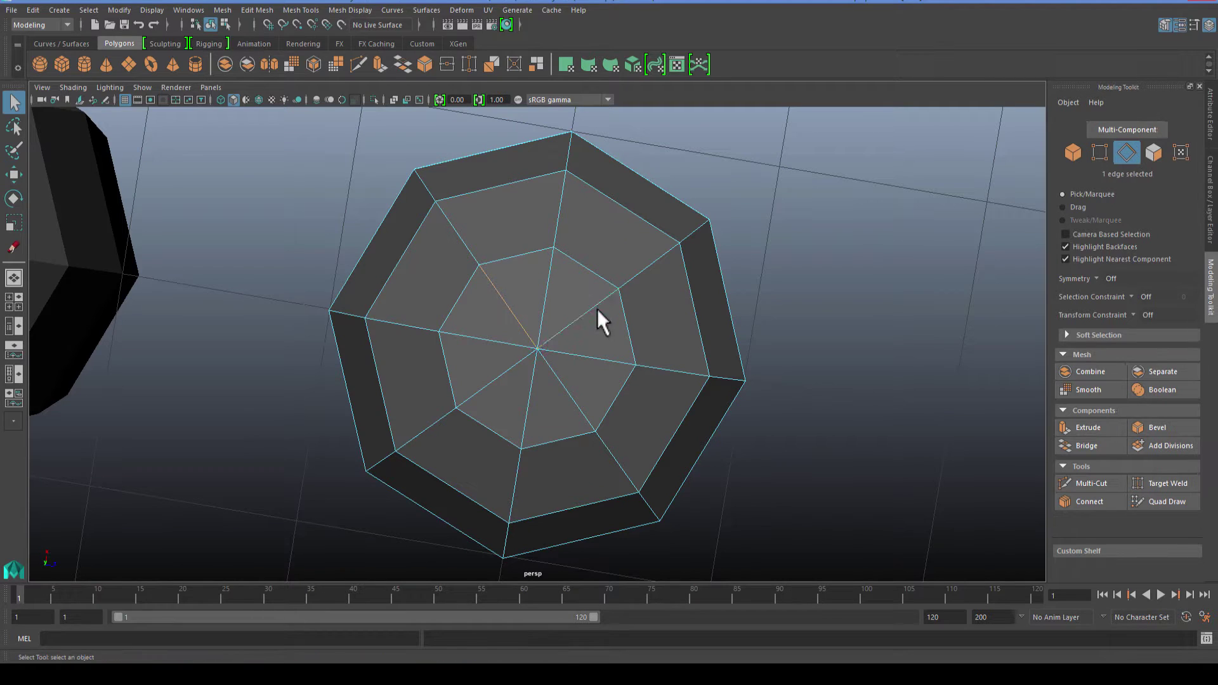
left_click(487, 387, "shift")
key("Delete")
Step: Show the edited sphere copy in smooth mesh preview and inspect its quad pole
scroll(395, 435, "down", 1)
left_click_drag(394, 435, 557, 261, "alt")
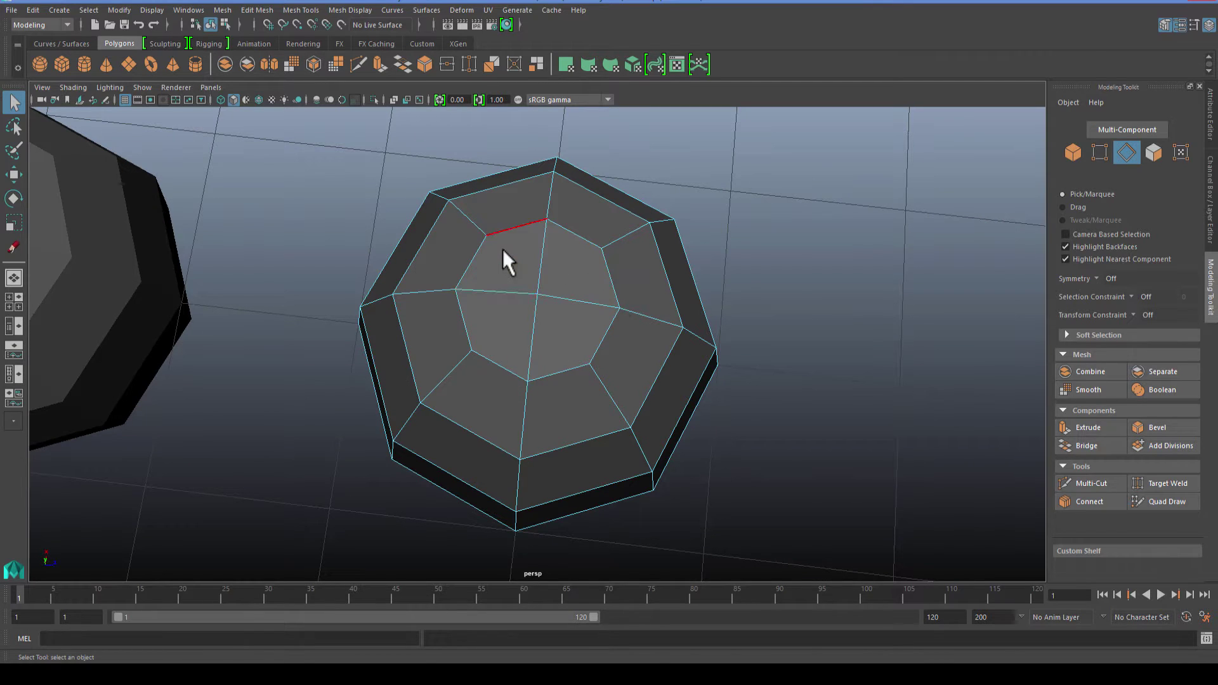
key("3")
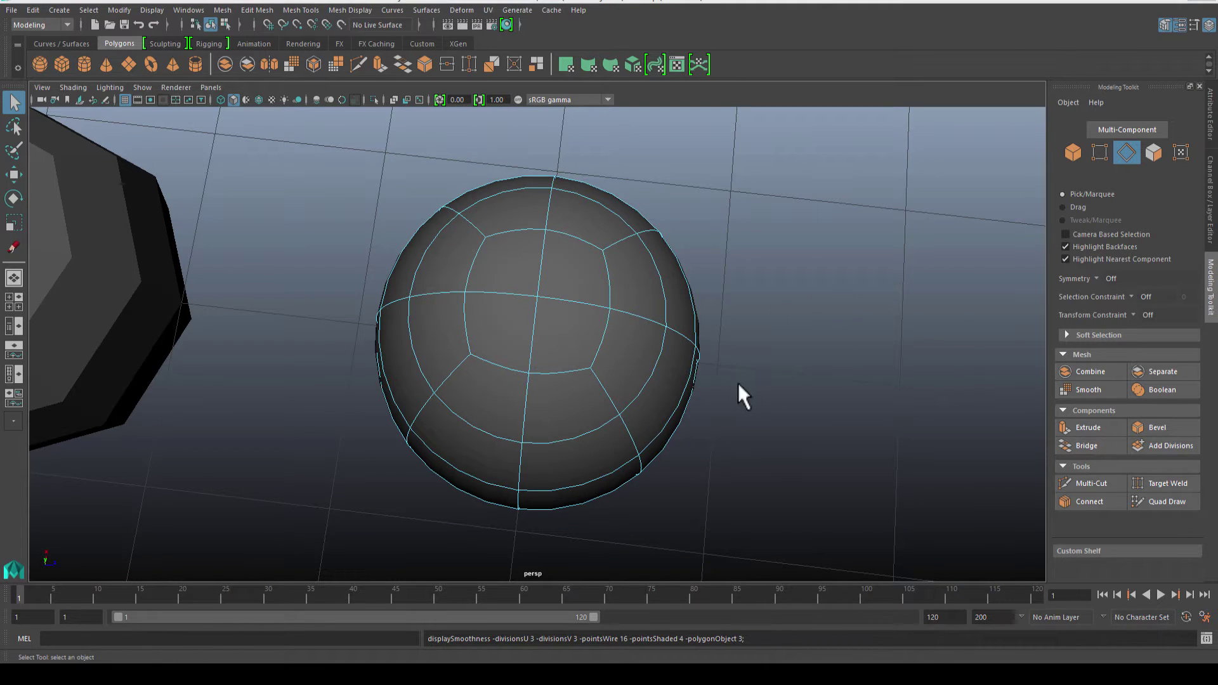
left_click_drag(737, 383, 627, 330, "alt")
scroll(733, 305, "down", 3)
middle_click_drag(680, 293, 533, 327, "alt")
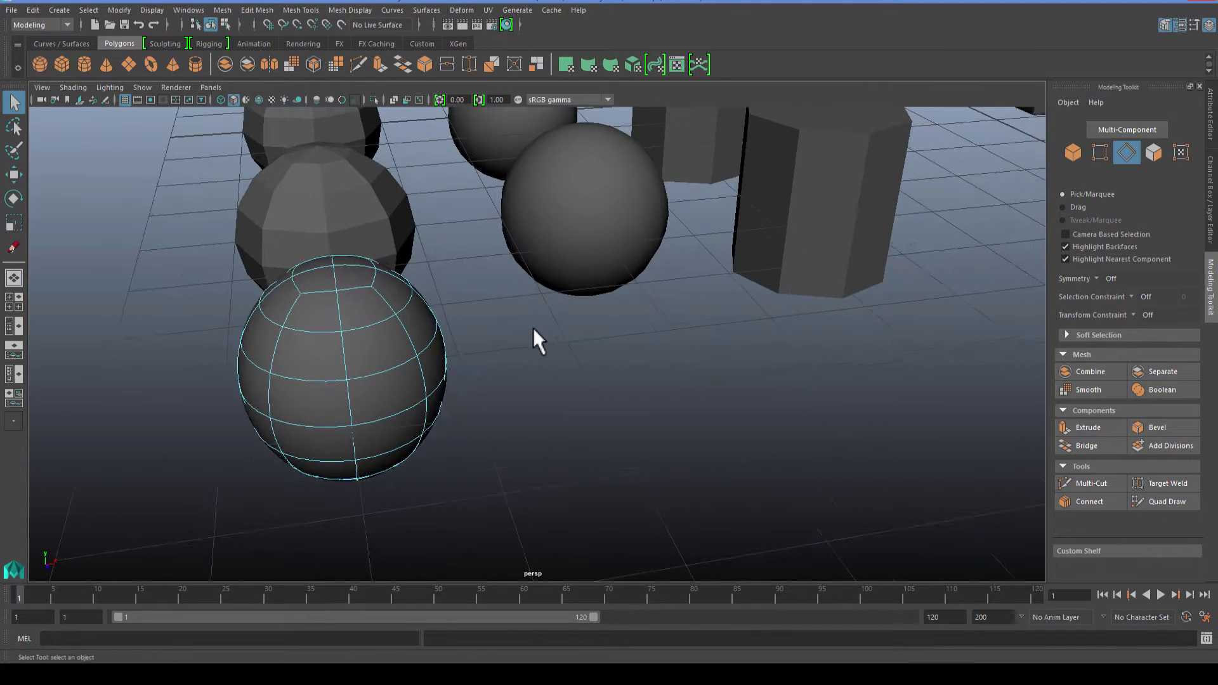
Step: Duplicate the denser sphere in the front of its row and move the copy to X -7, Y 0, Z 7 cm
left_click_drag(533, 327, 577, 266, "alt")
left_click(594, 238)
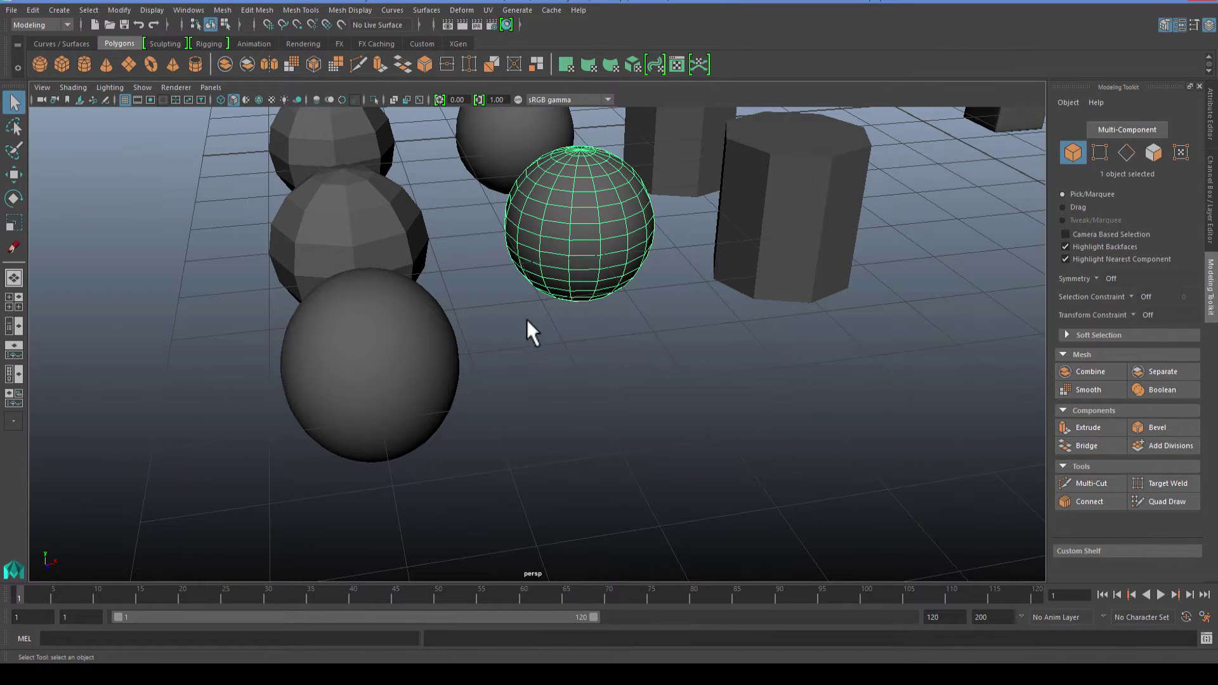
scroll(526, 319, "down", 1)
key("w")
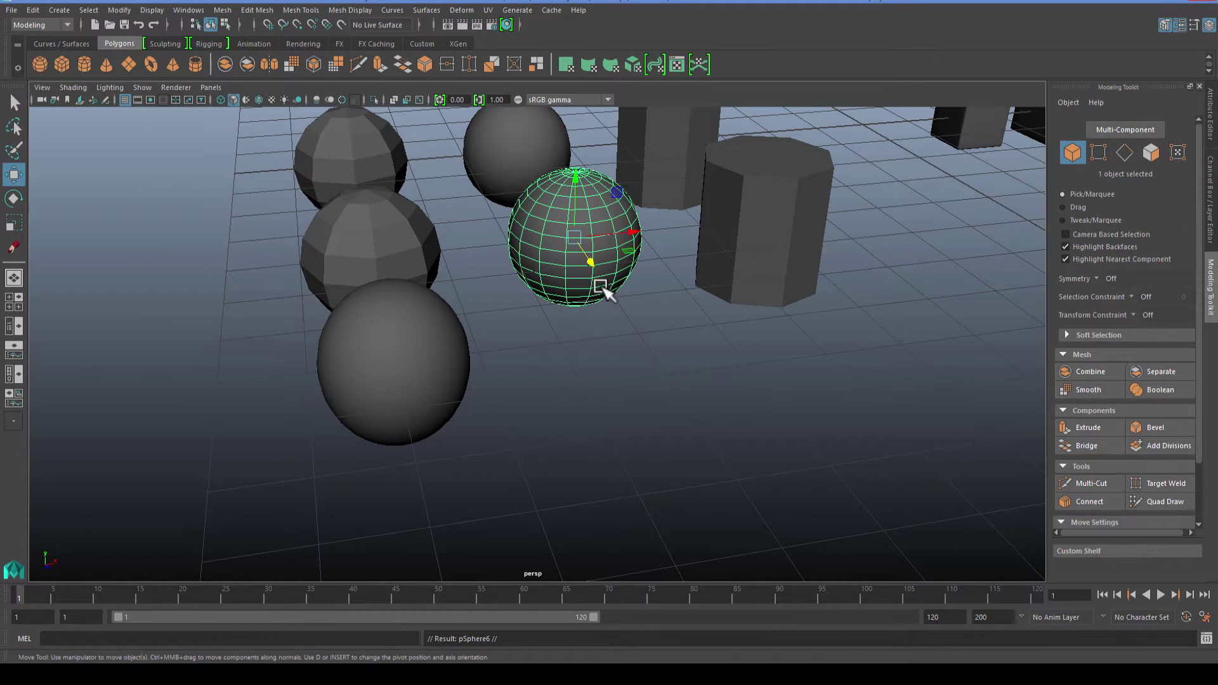
middle_click_drag(607, 292, 647, 353)
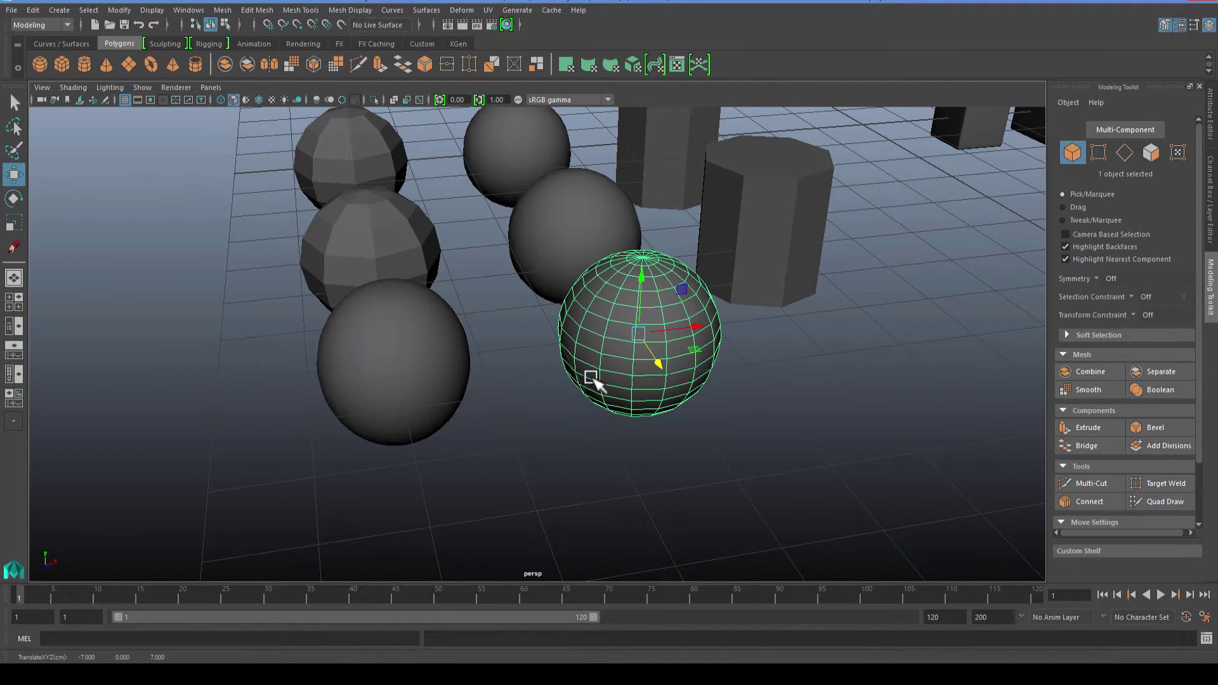
Step: Examine the top pole of the duplicated dense sphere and compare it with the neighbouring edited sphere
key("f")
left_click_drag(398, 380, 543, 402, "alt")
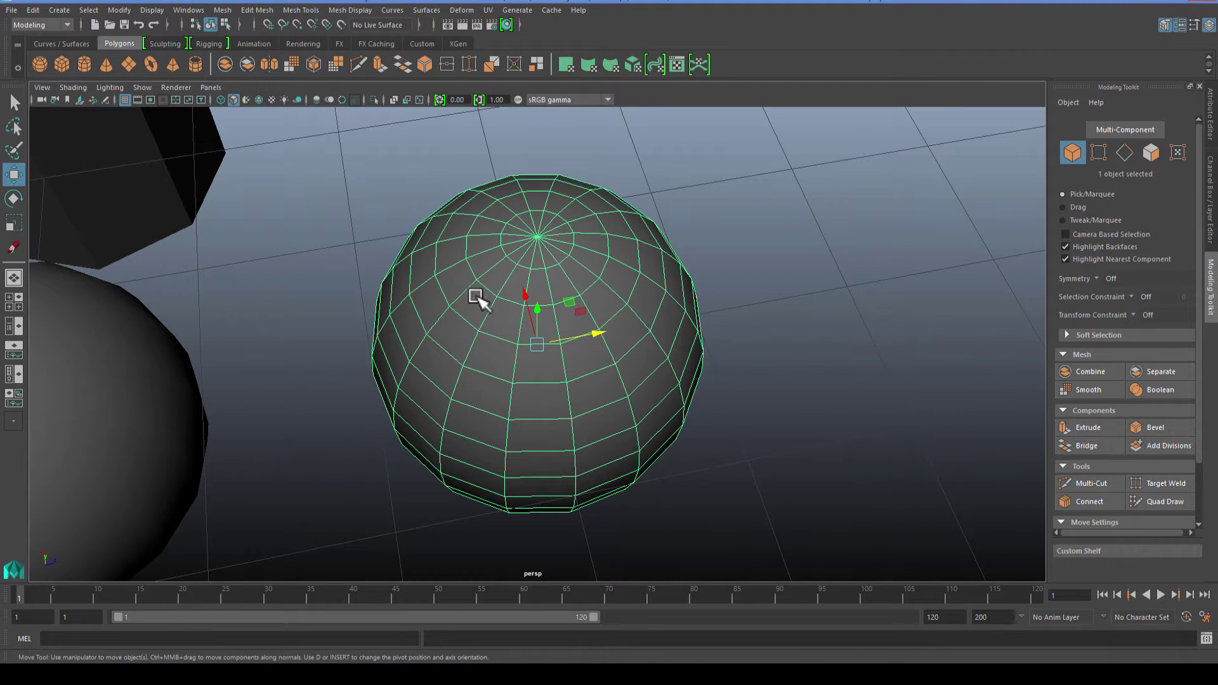
left_click_drag(449, 255, 455, 337, "alt")
key("q")
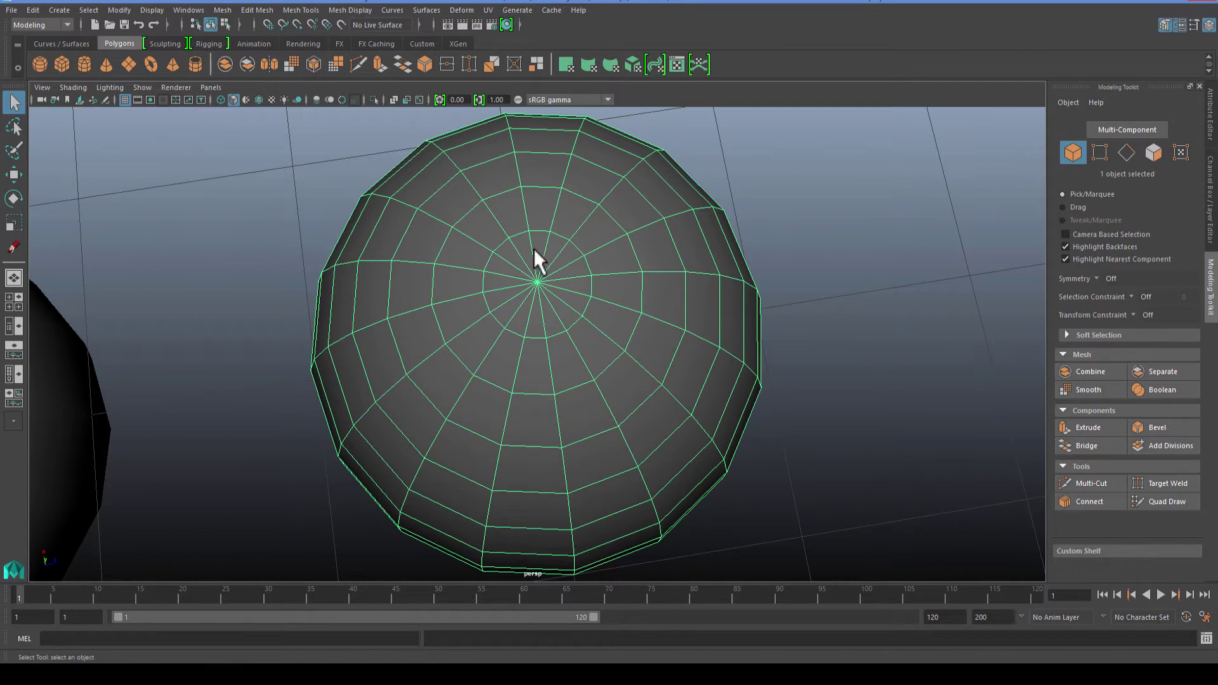
scroll(514, 305, "down", 3)
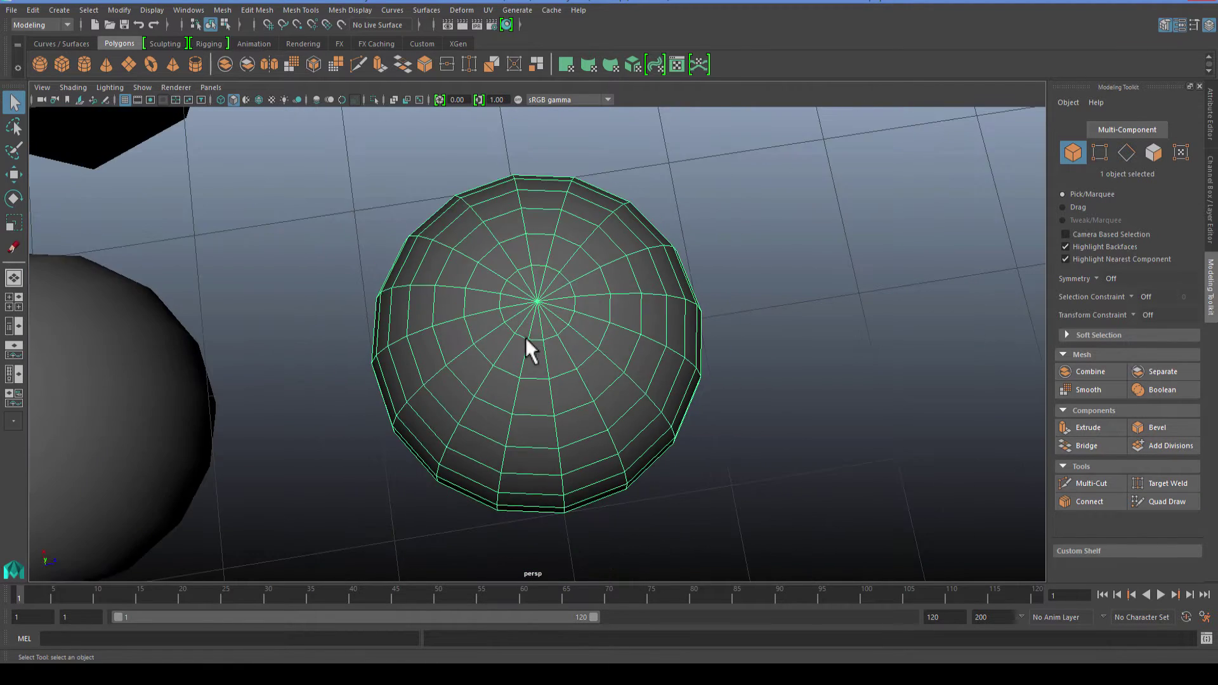
left_click_drag(530, 345, 374, 317, "alt")
left_click(259, 266)
left_click(836, 455)
scroll(734, 421, "up", 2)
left_click(734, 420)
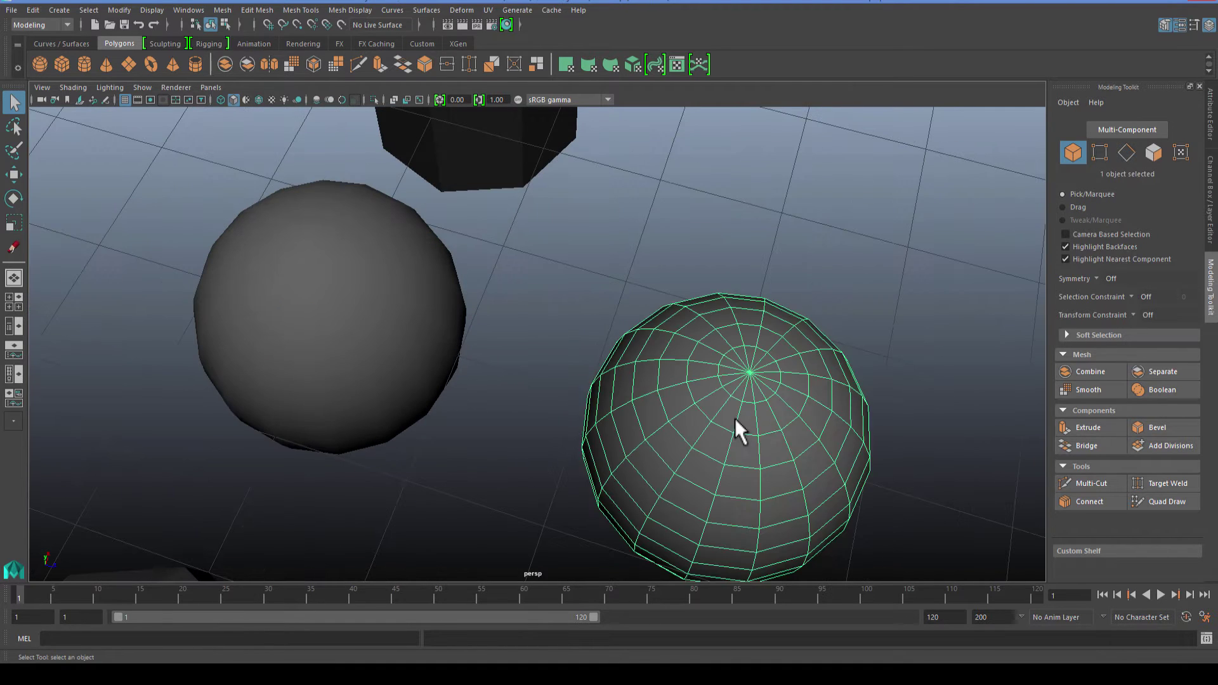
left_click_drag(734, 419, 626, 378, "alt")
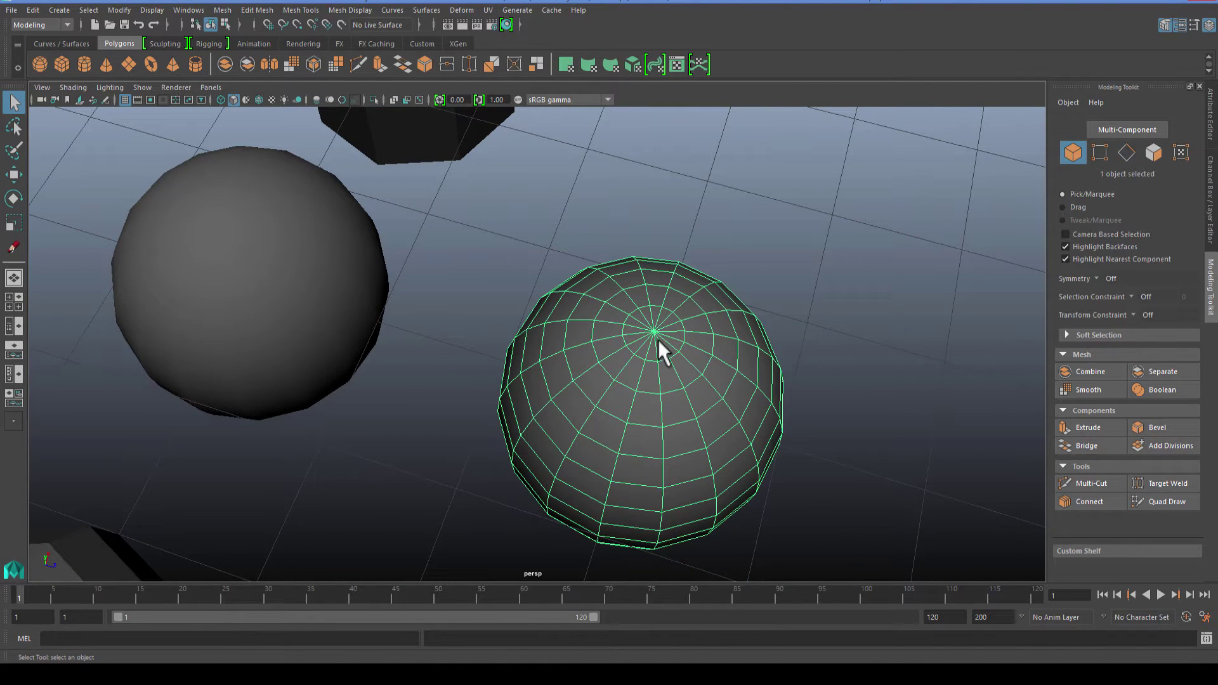
Step: Delete every other edge running between the first and second rings around the dense sphere's top pole
scroll(660, 341, "up", 2)
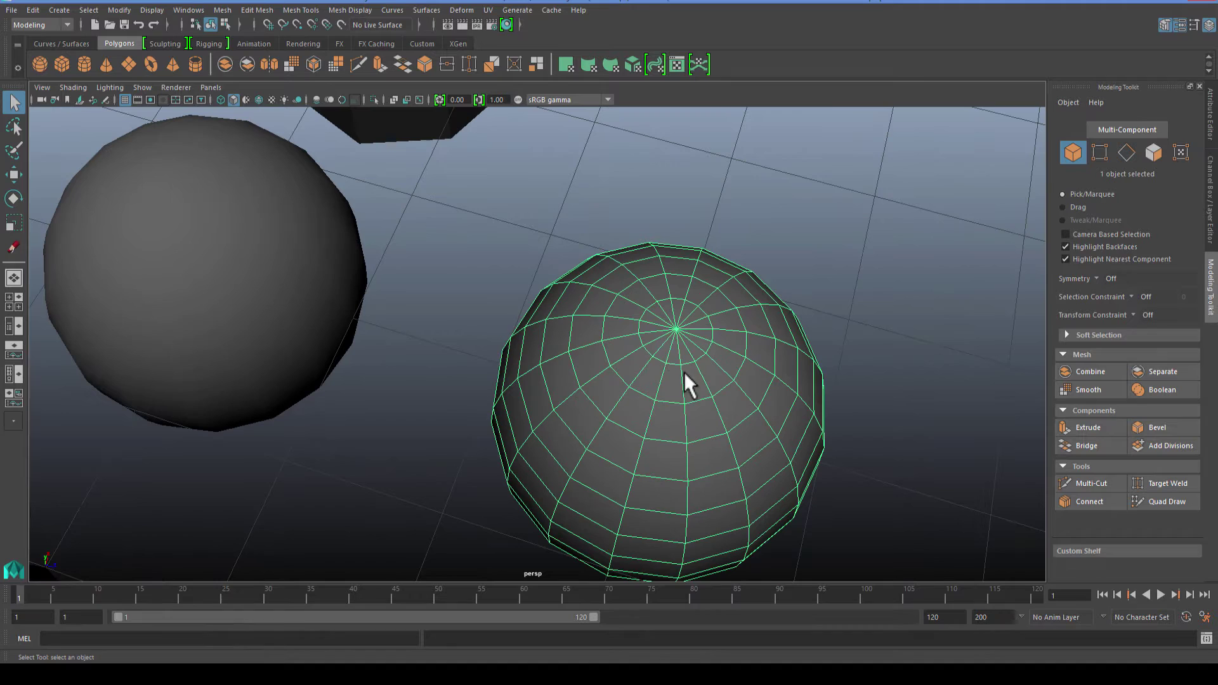
scroll(628, 364, "up", 4)
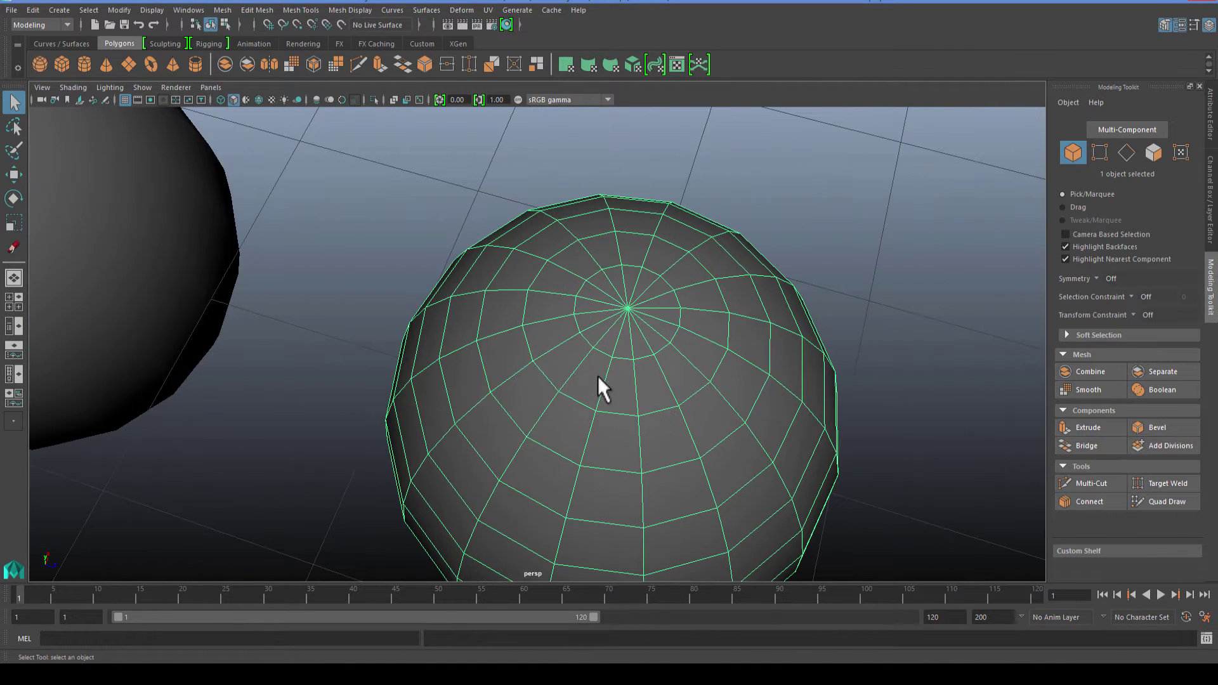
scroll(577, 368, "up", 3)
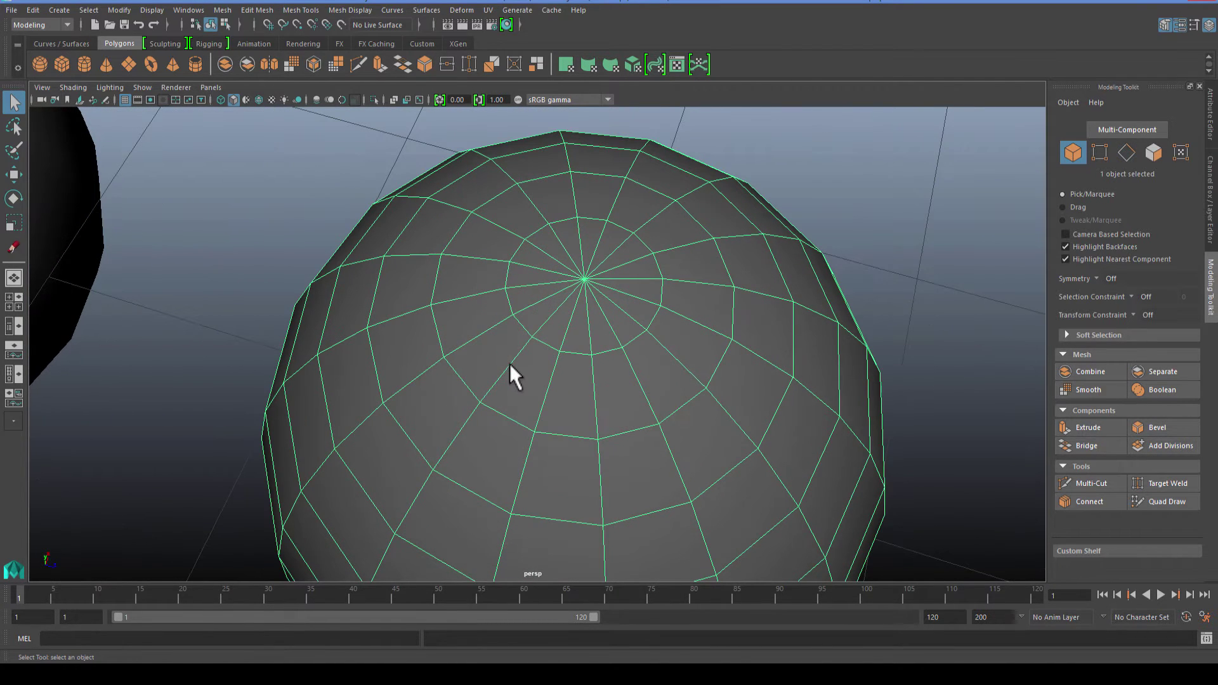
right_click_drag(510, 366, 508, 277)
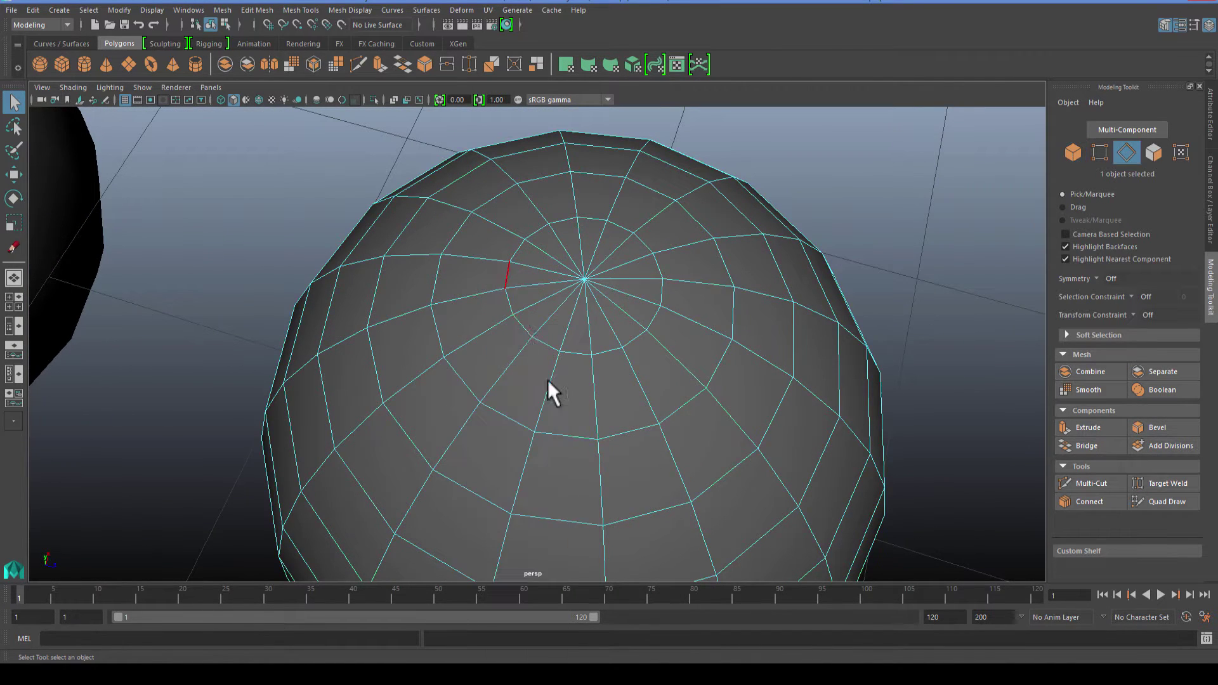
left_click(595, 396)
left_click(657, 220, "shift")
left_click(573, 190, "shift")
left_click(506, 374, "shift")
key("Delete")
left_click_drag(639, 406, 597, 403, "alt")
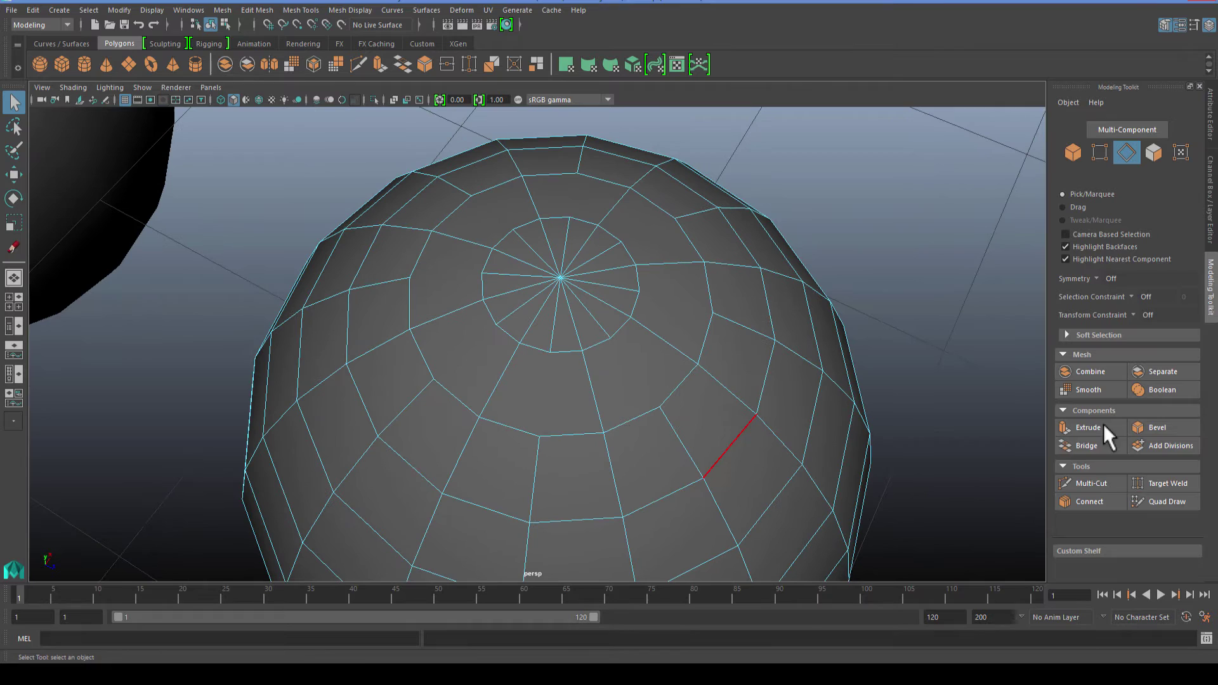
Step: Target-weld the first ring's loose vertices onto their neighbours and delete every other pole edge, keeping four edges that form quads
left_click(1167, 484)
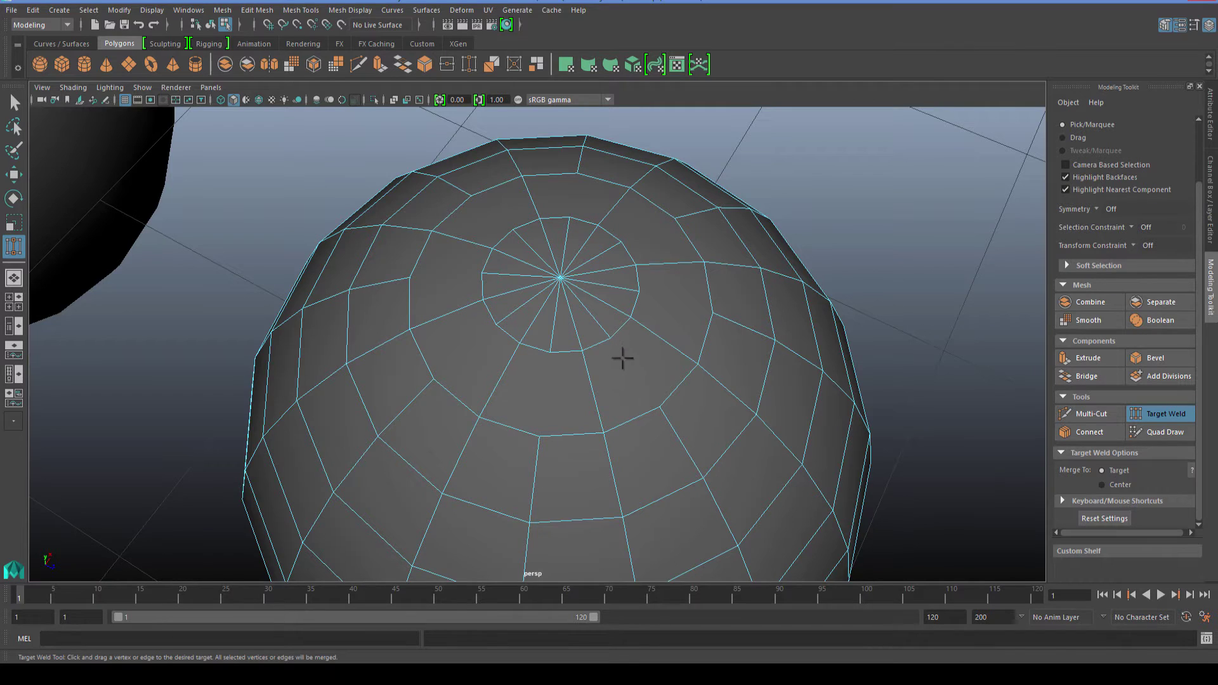
left_click_drag(622, 356, 543, 362, "alt")
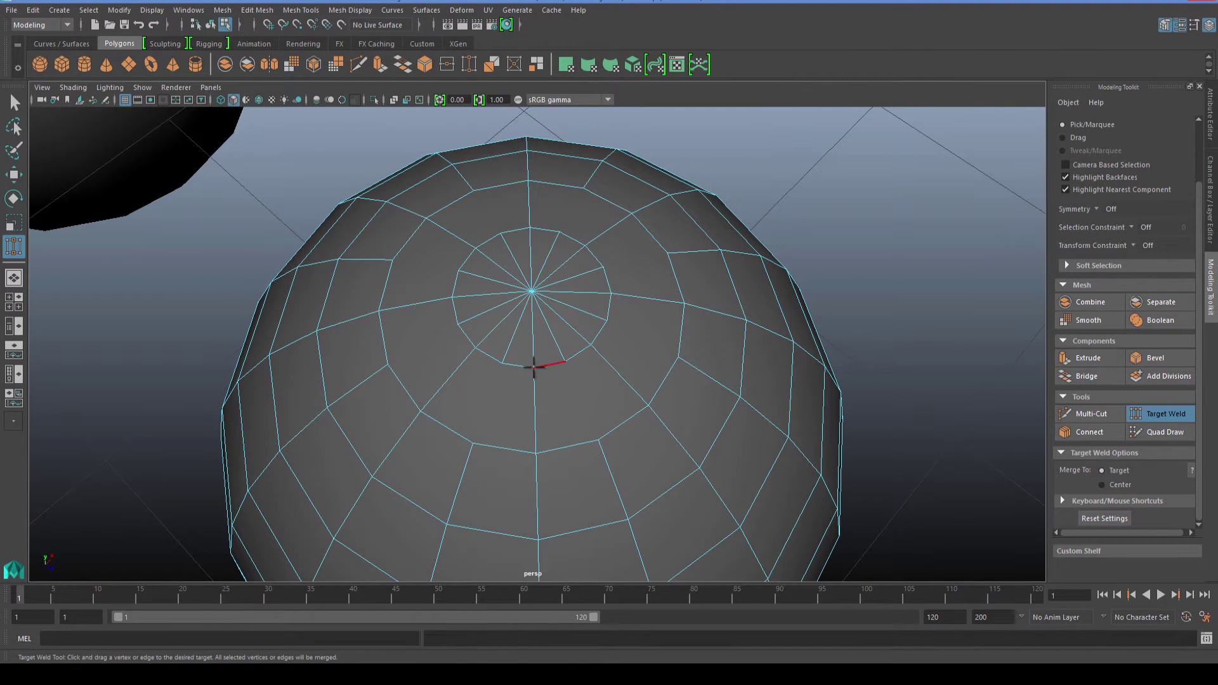
right_click_drag(533, 320, 475, 318)
left_click_drag(604, 402, 563, 355, "alt")
left_click_drag(500, 317, 566, 287, "alt")
left_click_drag(527, 324, 619, 326, "alt")
left_click_drag(666, 280, 514, 286, "alt")
left_click_drag(601, 296, 602, 297)
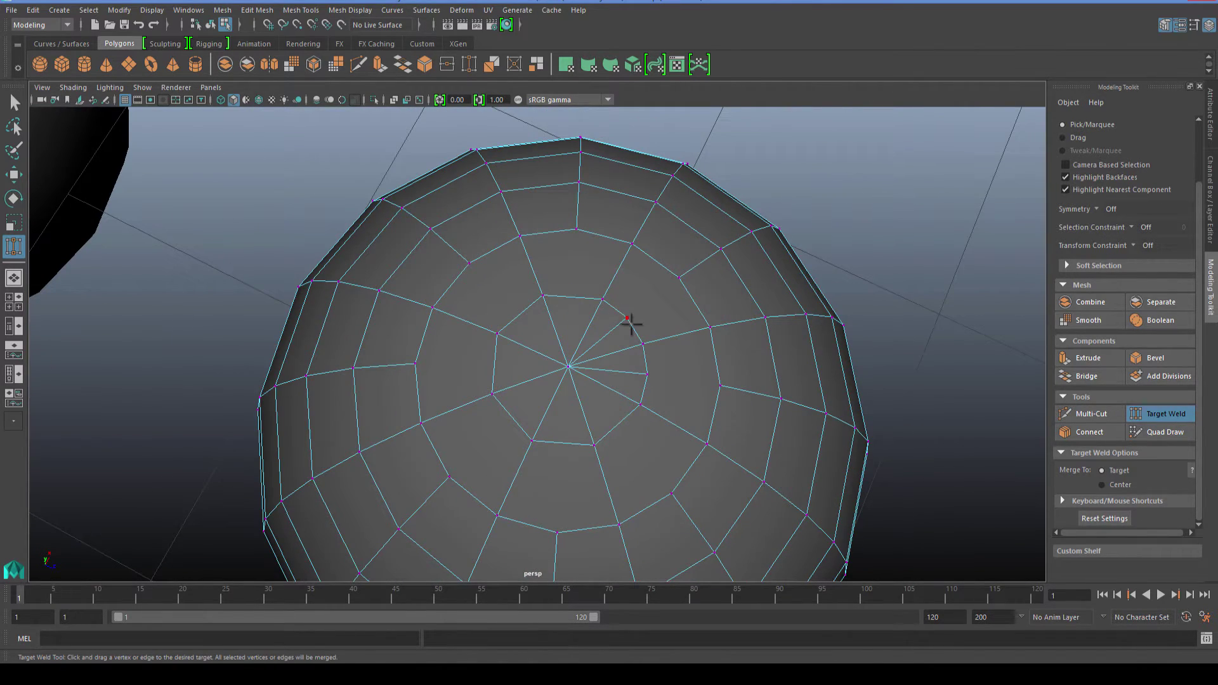
left_click_drag(639, 341, 642, 343)
left_click_drag(640, 405, 640, 404)
left_click_drag(565, 451, 488, 432, "alt")
scroll(488, 432, "up", 3)
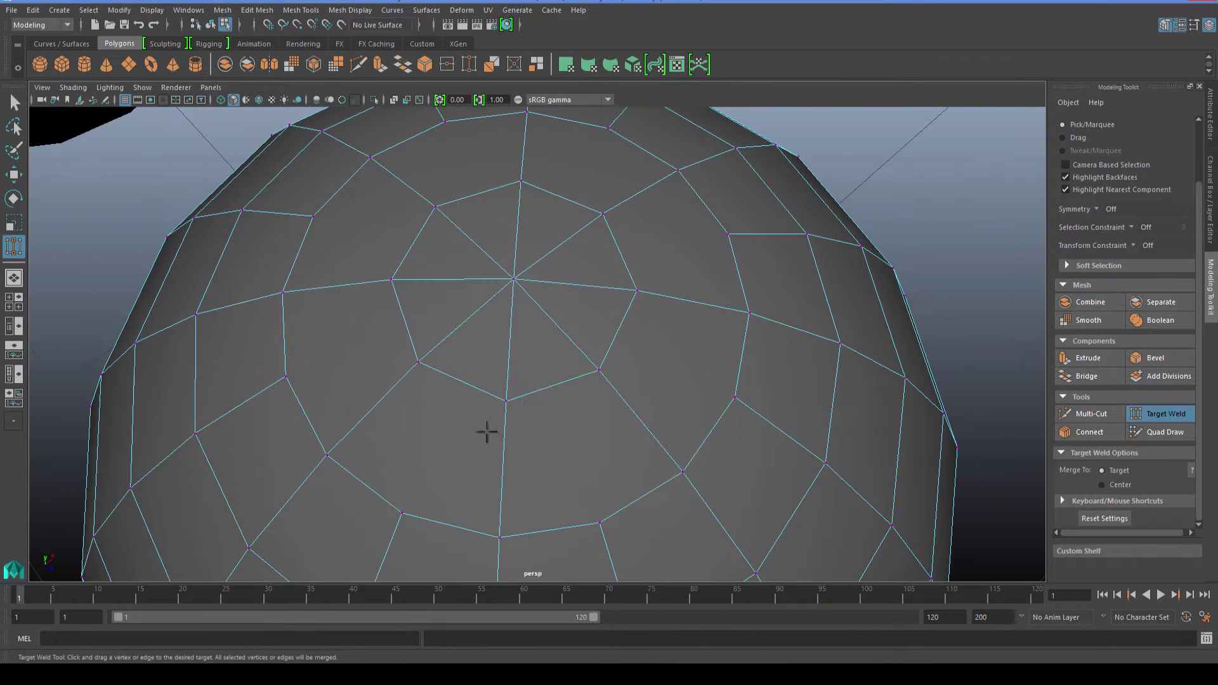
scroll(462, 383, "down", 2)
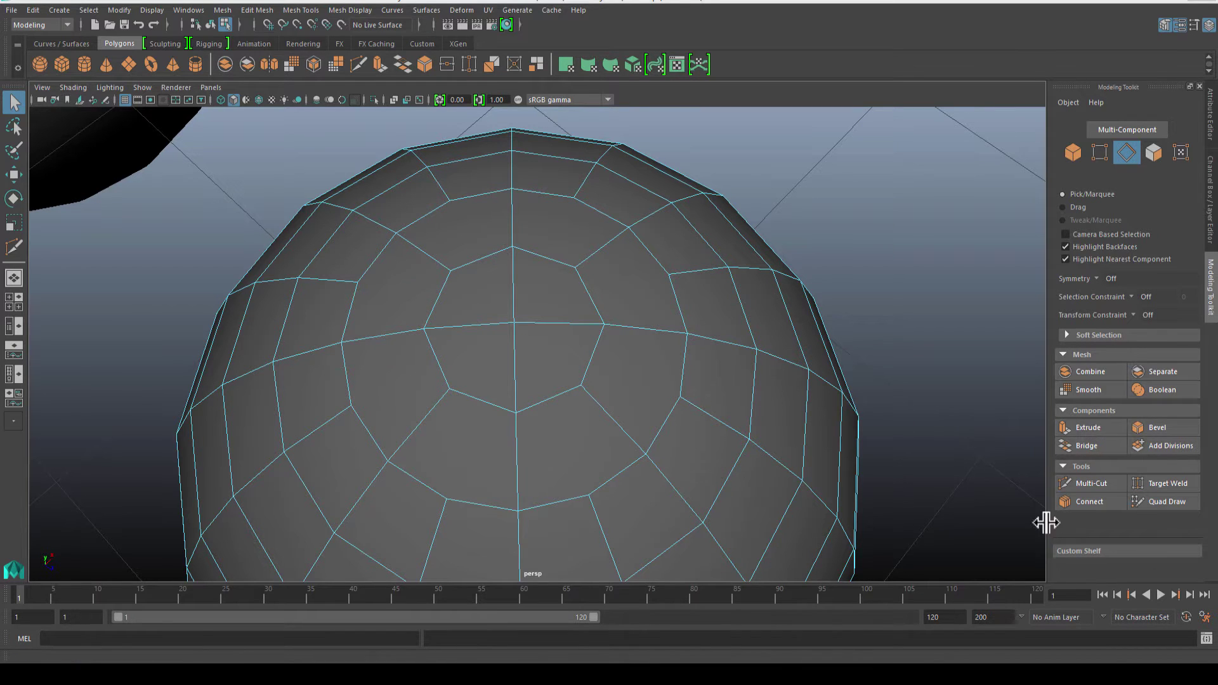
Step: Multi-Cut three new edges from two corner vertices of the inner ring to the open vertices of the next ring
left_click(1072, 483)
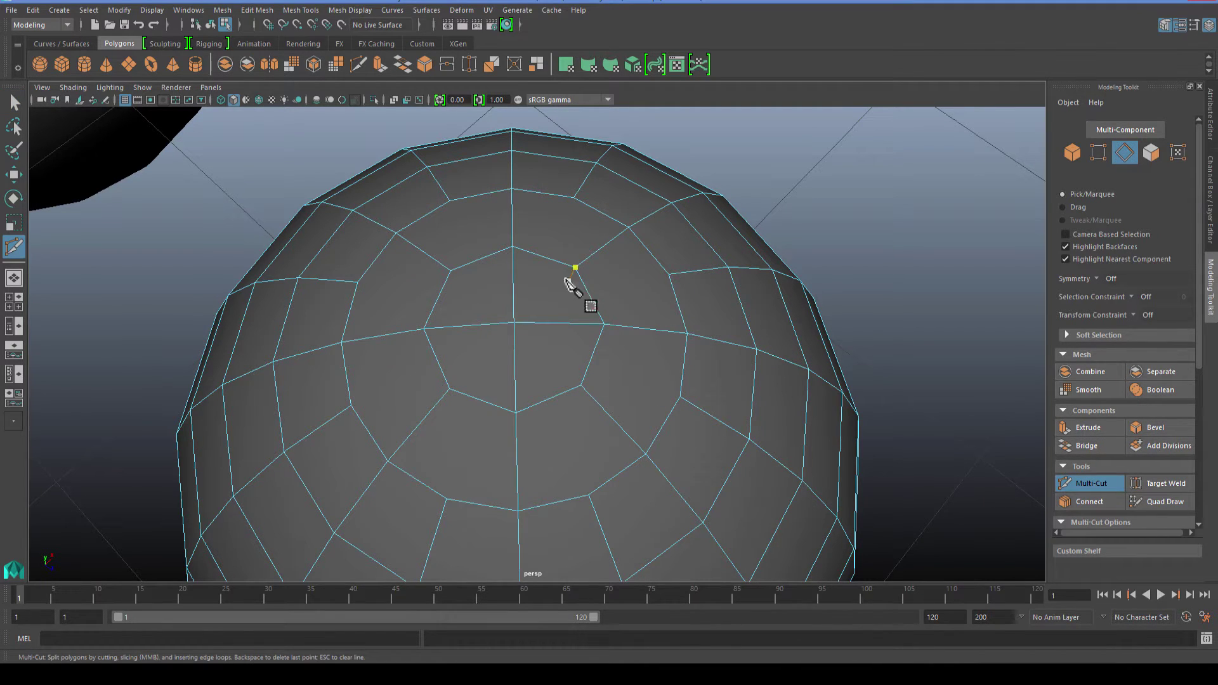
left_click(577, 271)
right_click(668, 277)
left_click(581, 388)
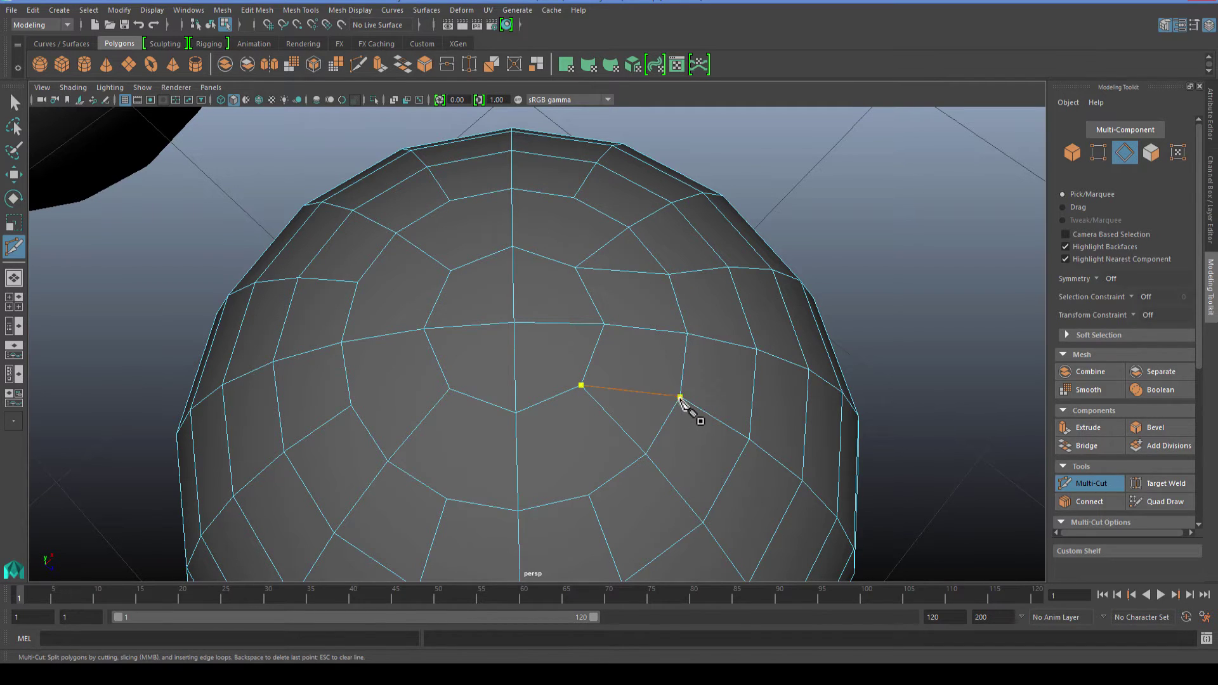
left_click(680, 396)
key("Return")
left_click(581, 385)
left_click(589, 496)
key("Return")
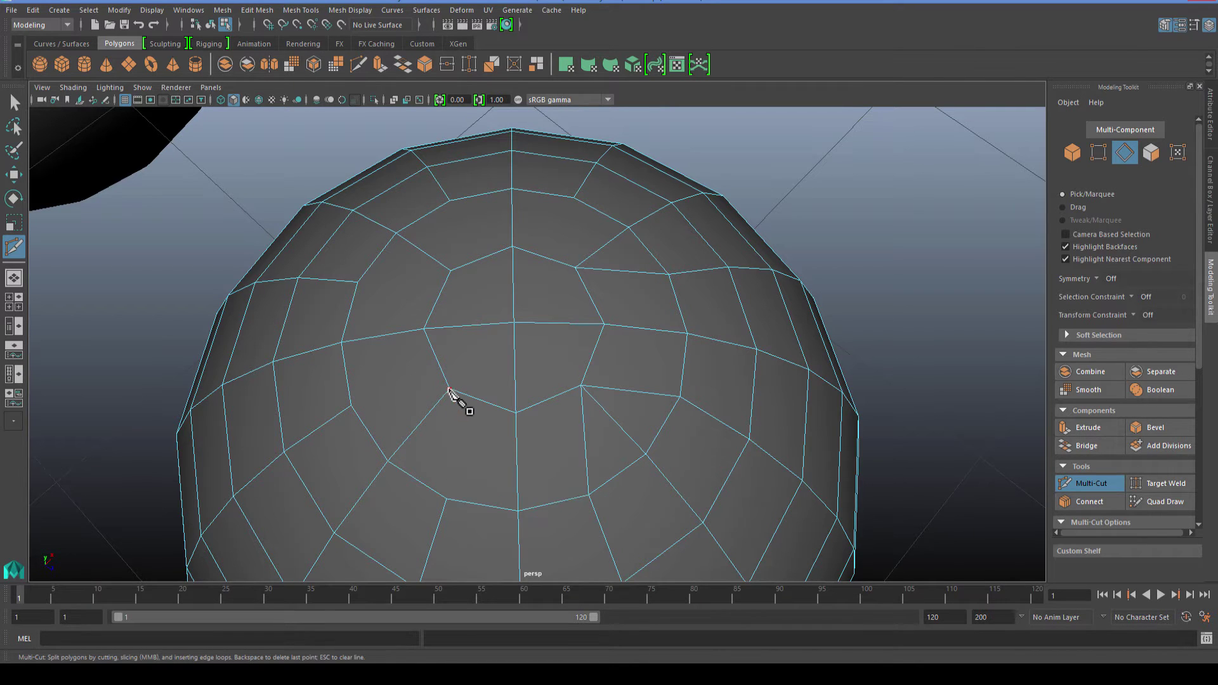
Step: Cut the remaining edges from the inner ring's corner vertices so each corner connects to both adjacent open vertices
left_click(449, 388)
left_click(447, 498)
key("Return")
left_click(450, 388)
left_click(351, 405)
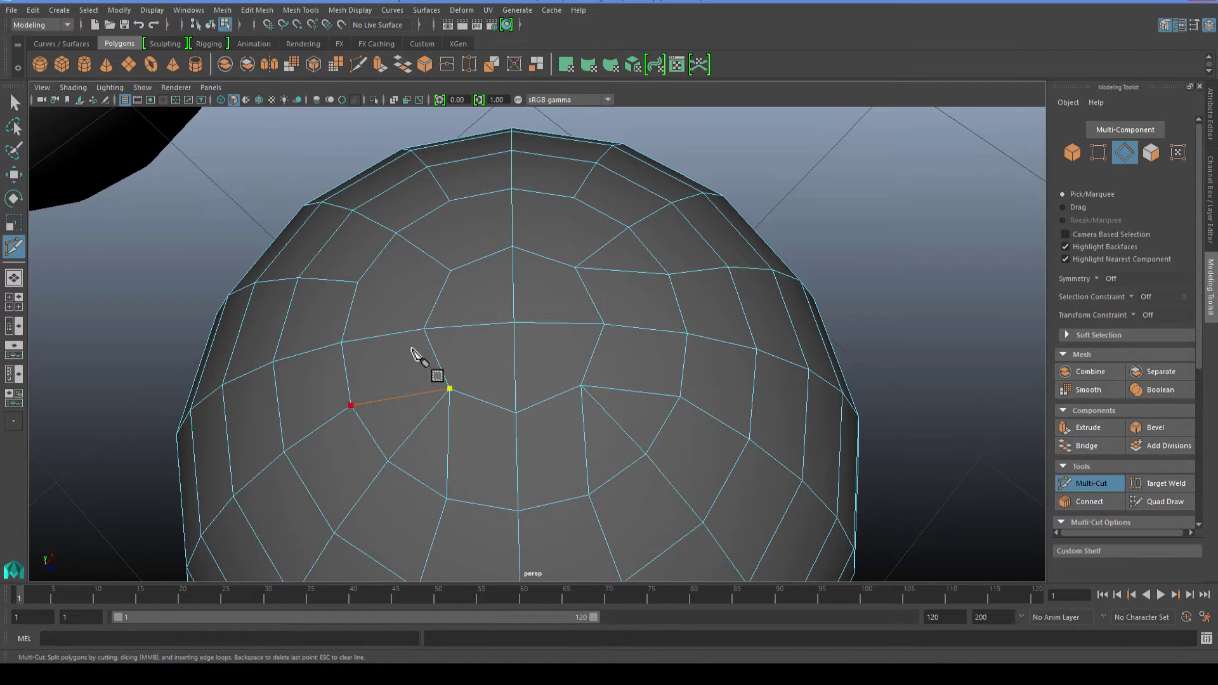
key("Return")
left_click(451, 272)
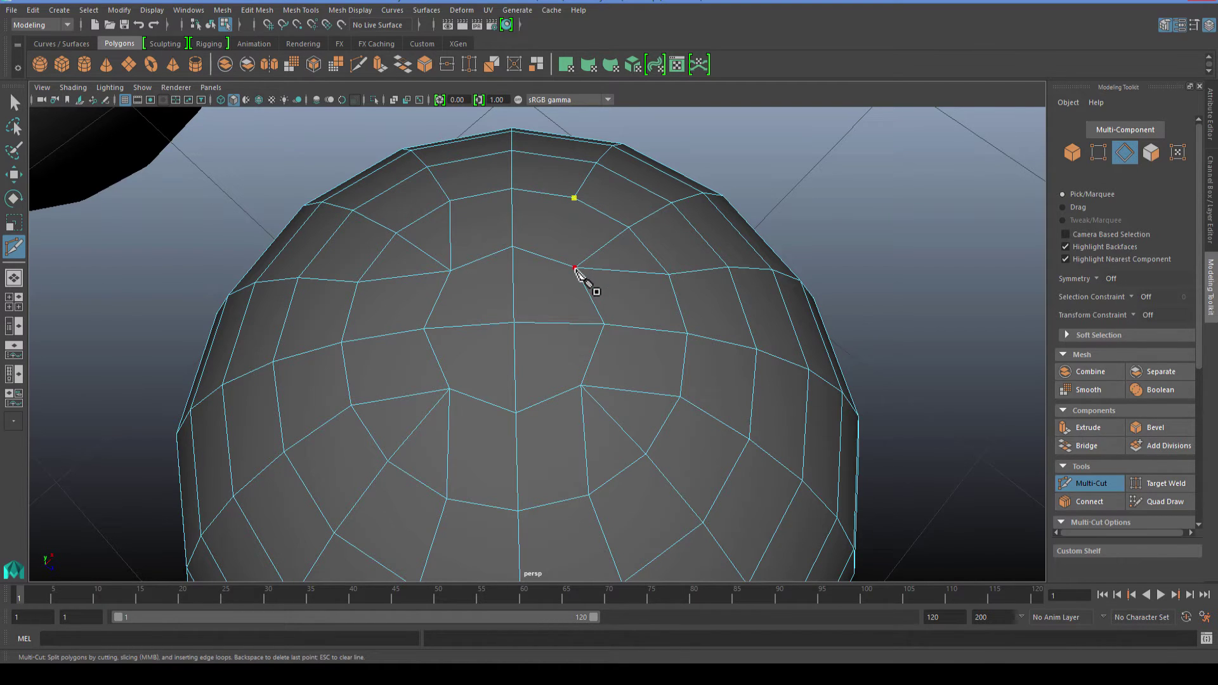
Step: Delete the four diagonal edges at the inner ring's corners and show the sphere in smooth mesh preview
key("q")
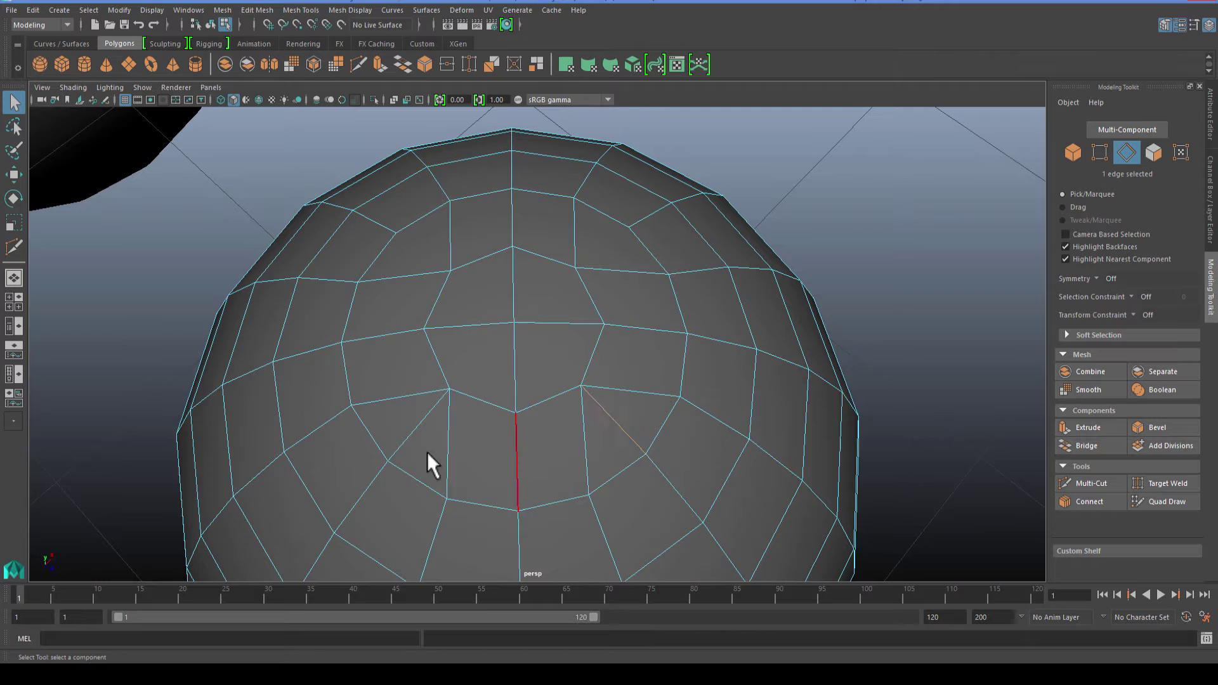
right_click_drag(447, 359, 507, 292)
left_click(439, 322)
key("3")
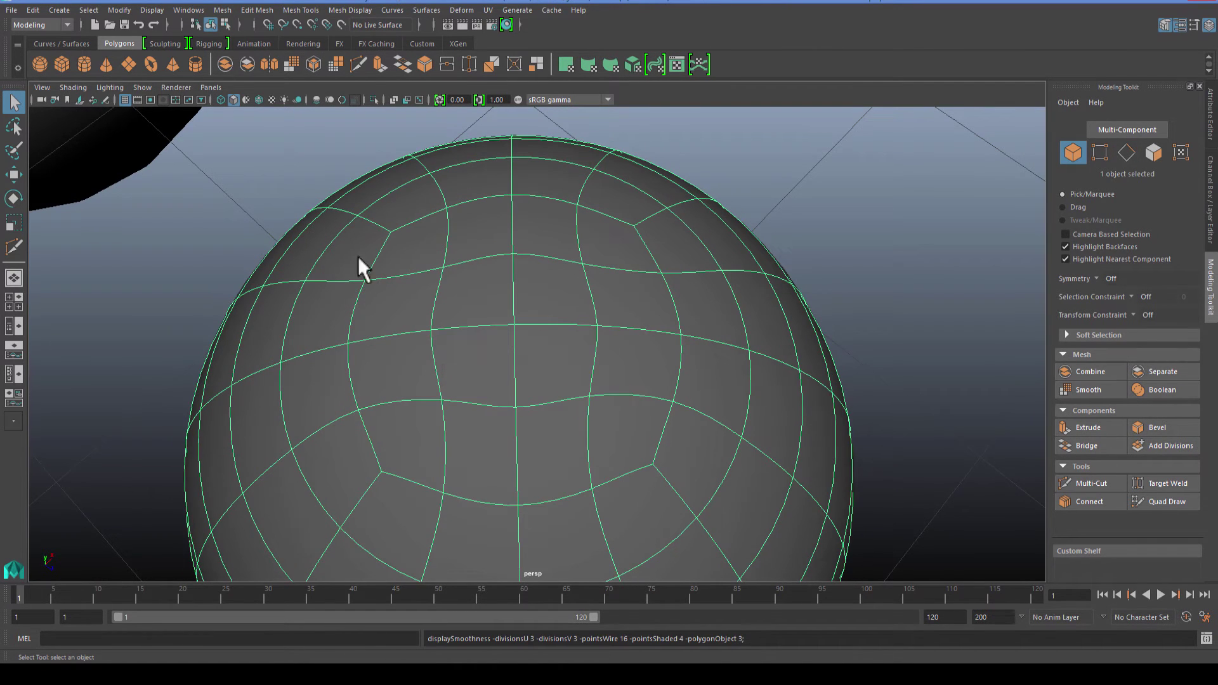
Step: Compare the smoothed quad pole of the dense sphere with that of the low-poly edited sphere
left_click_drag(444, 256, 339, 420, "alt")
scroll(339, 420, "down", 3)
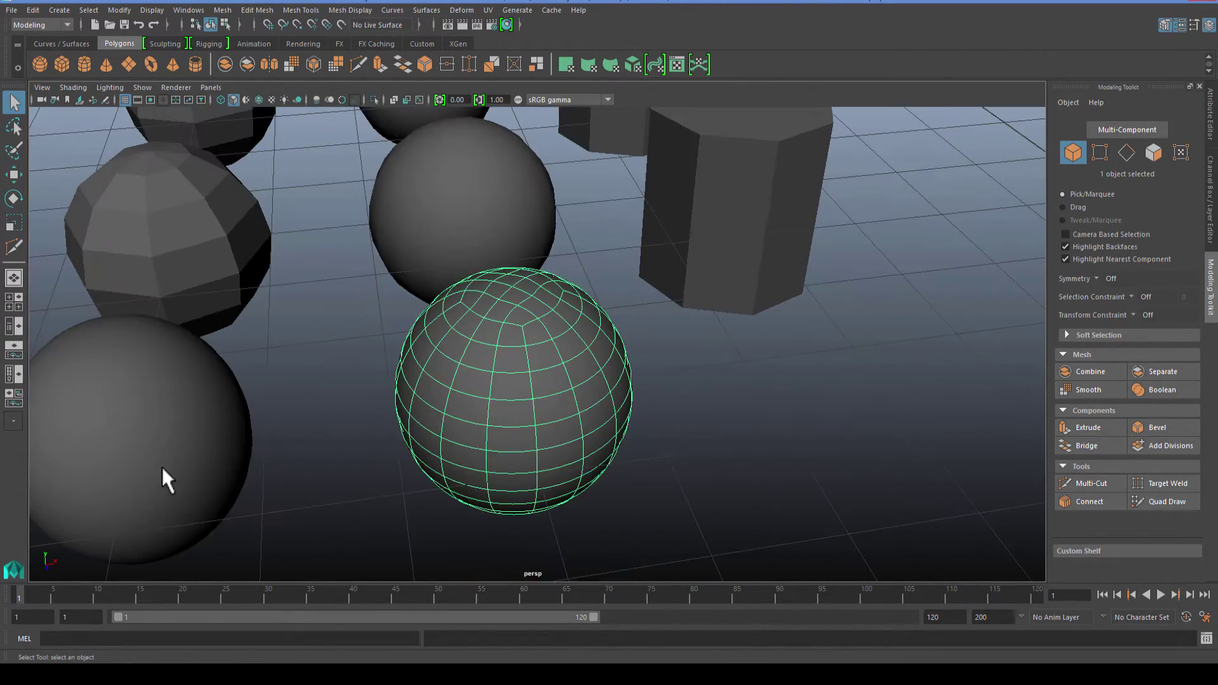
left_click(162, 467)
middle_click_drag(228, 435, 370, 447, "alt")
left_click_drag(467, 422, 481, 451, "alt")
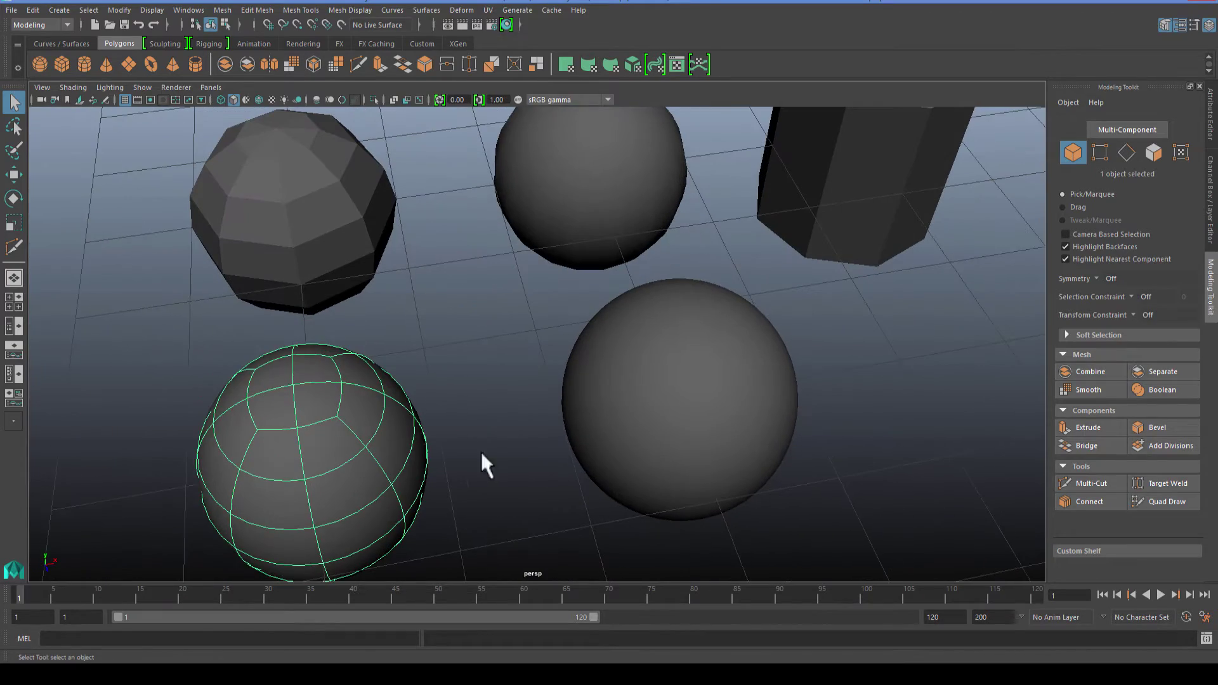
left_click(702, 395)
Step: Duplicate the front eight-sided cylinder and place the copy in front of it in the same row
left_click_drag(736, 380, 558, 294, "alt")
left_click(557, 305)
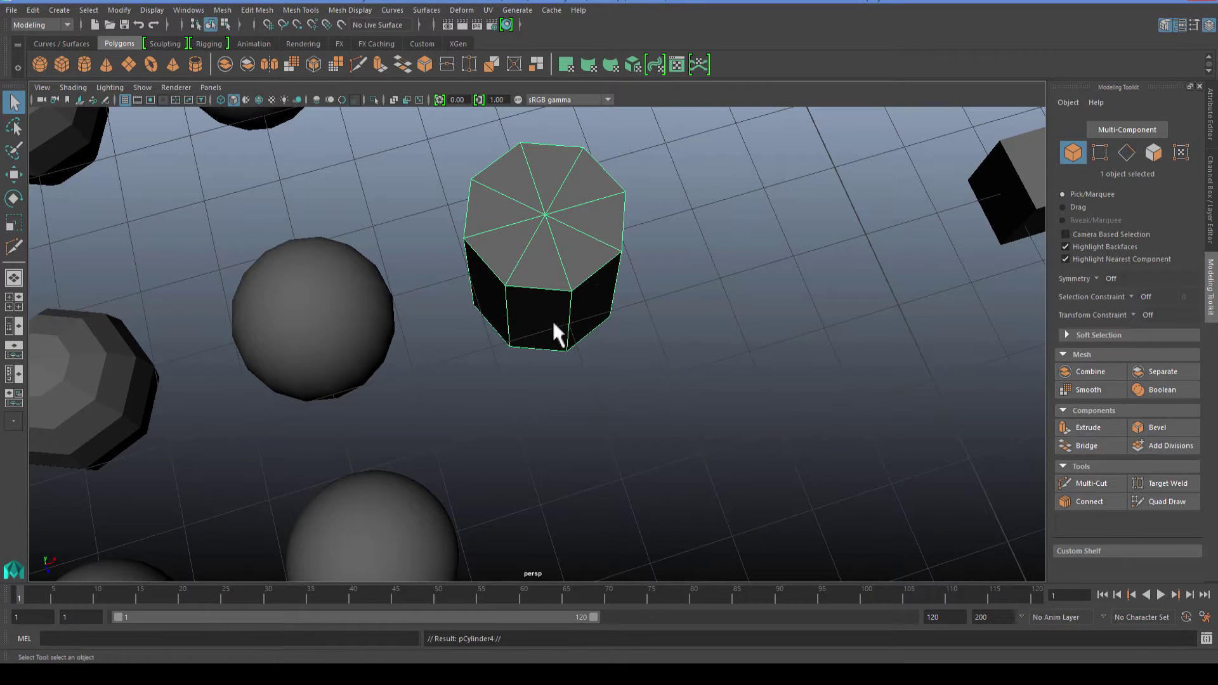
key("w")
left_click_drag(560, 307, 620, 497)
left_click(467, 416)
middle_click_drag(467, 416, 500, 408, "alt")
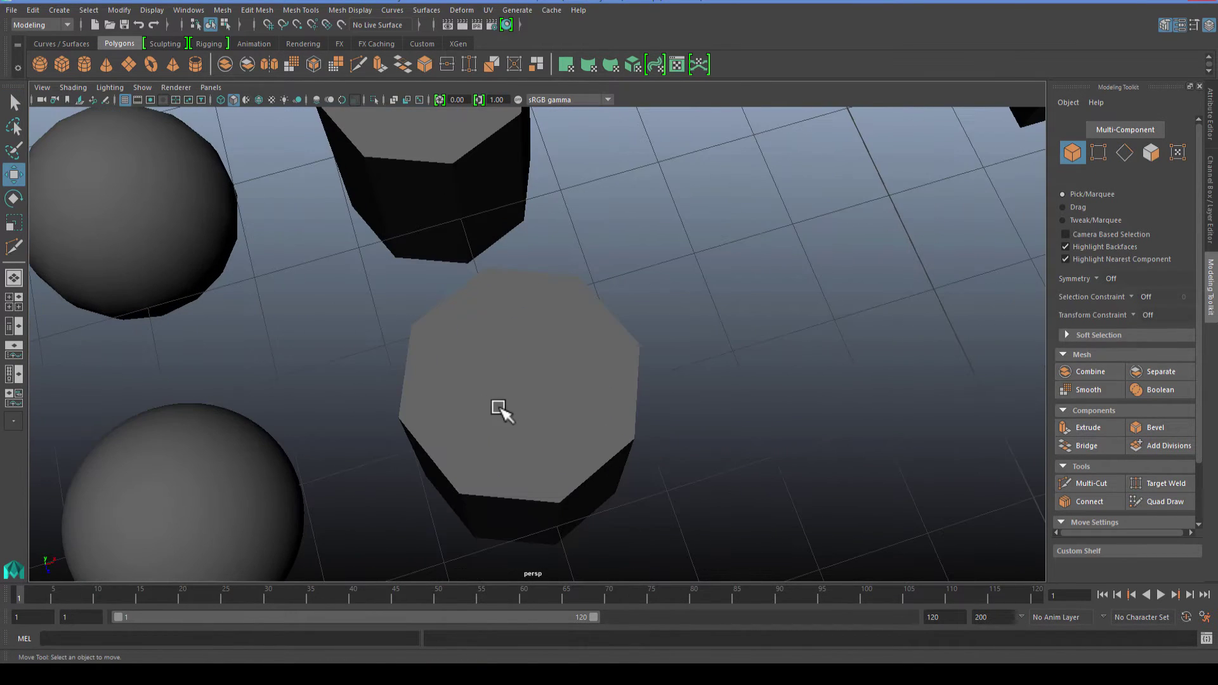
Step: Compare the cap topology of the cylinder copy's neighbours by selecting each cylinder in the row
left_click(500, 407)
left_click_drag(489, 448, 497, 368, "alt")
left_click(382, 258)
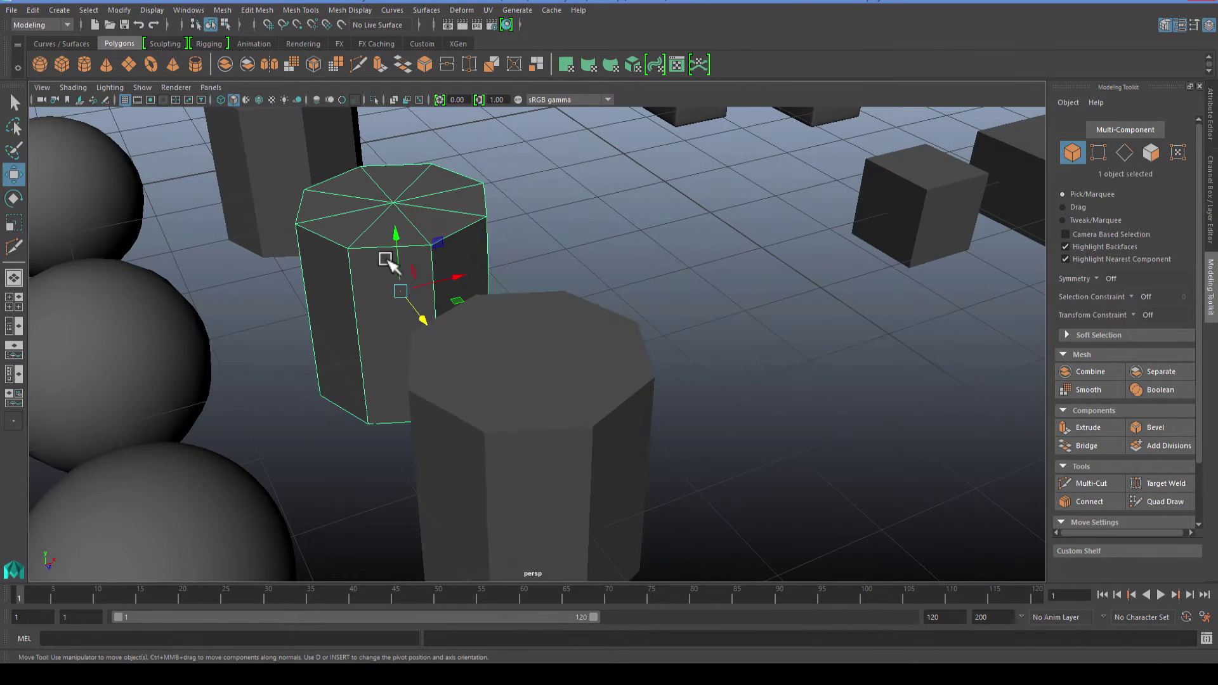
middle_click_drag(369, 239, 413, 340, "alt")
left_click(279, 180)
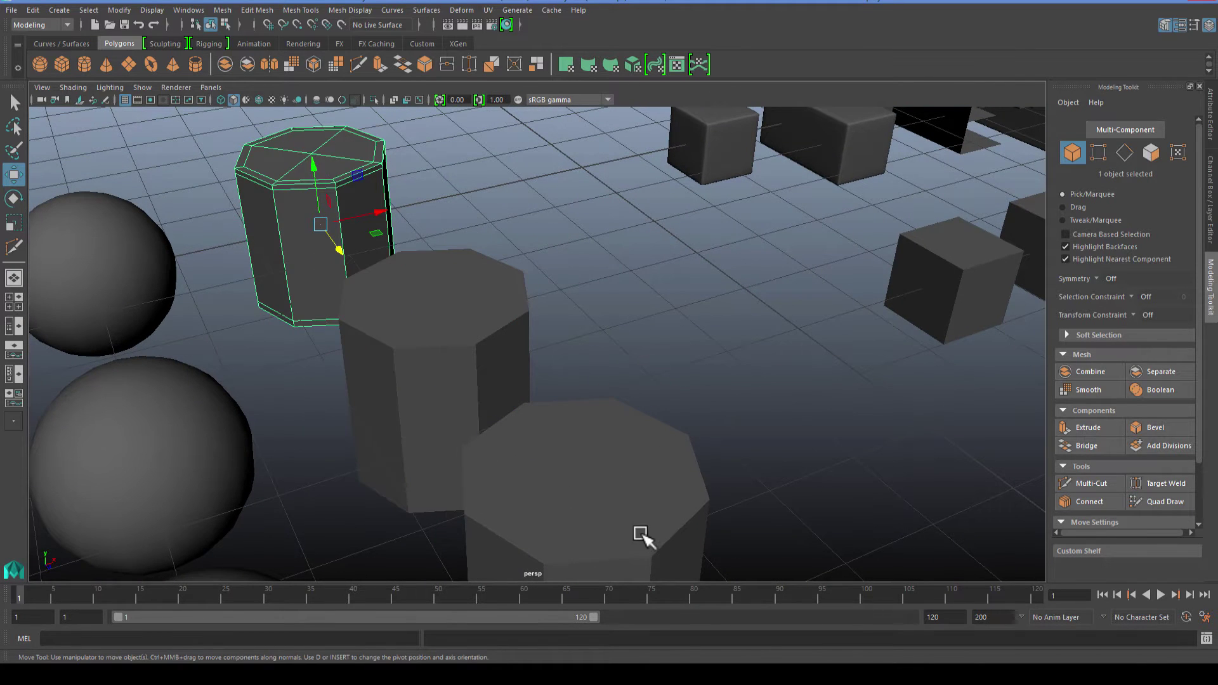
Step: Check the cylinder copy in smooth mesh preview, return it to unsmoothed display and examine its triangulated cap
left_click_drag(641, 534, 547, 430, "alt")
left_click(498, 415)
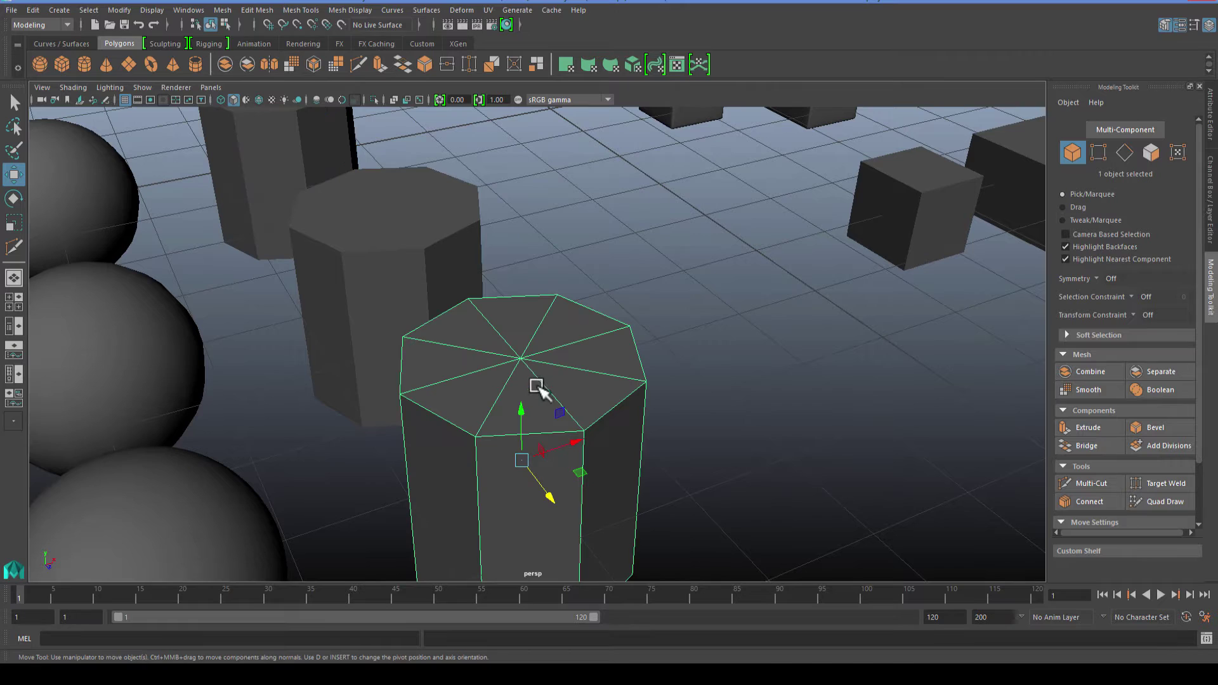
mouse_move(452, 489)
left_mouse_down("alt")
mouse_move(451, 462)
mouse_move(466, 474)
left_mouse_up("alt")
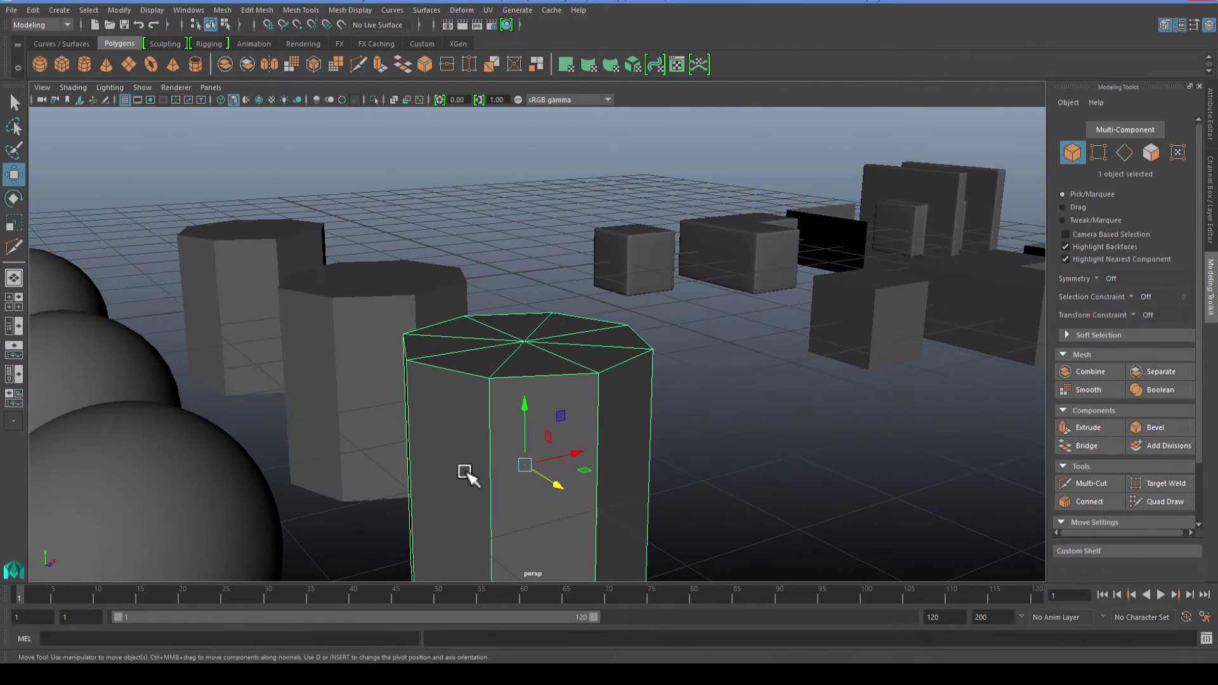
key("3")
key("1")
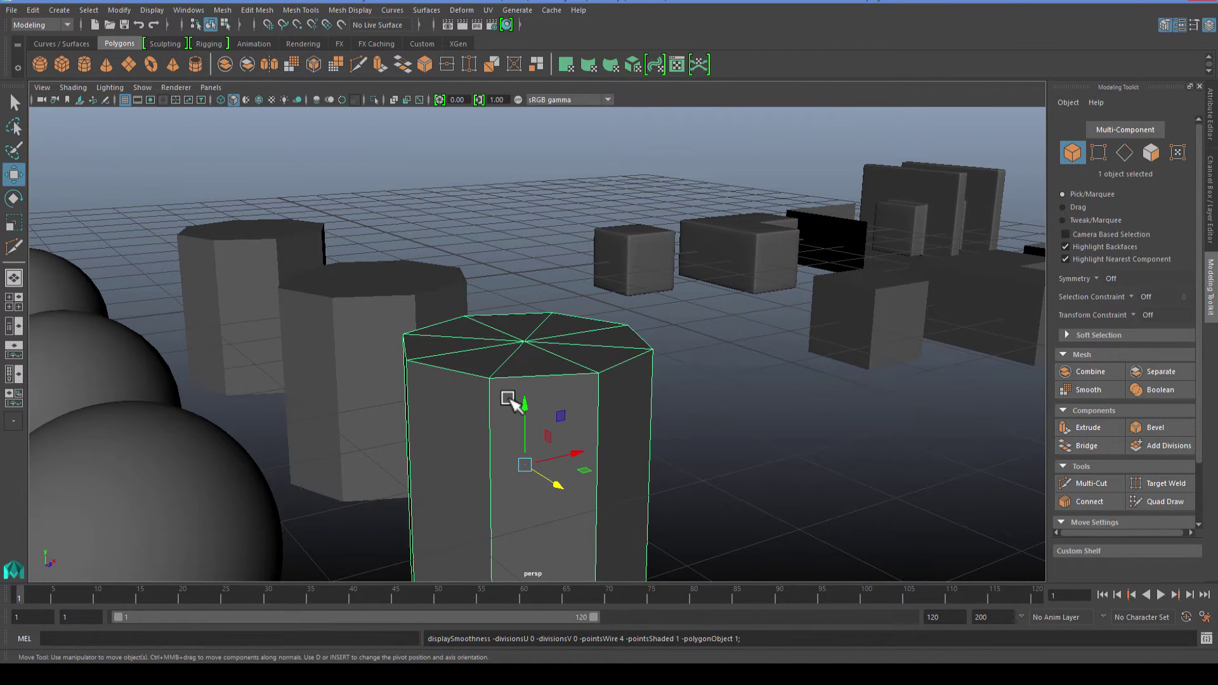
left_click_drag(508, 402, 484, 492, "alt")
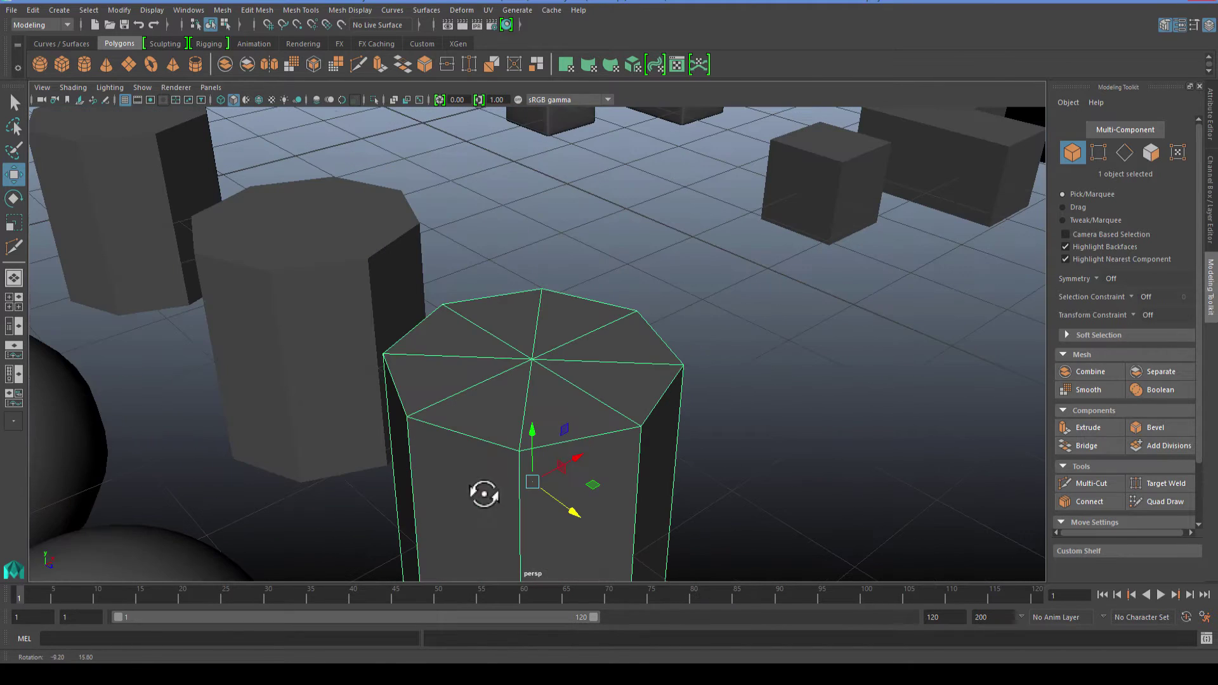
Step: Delete every second radial edge on the top cap of the front cylinder copy, leaving four quads
right_click_drag(486, 402, 479, 282)
left_click(486, 330)
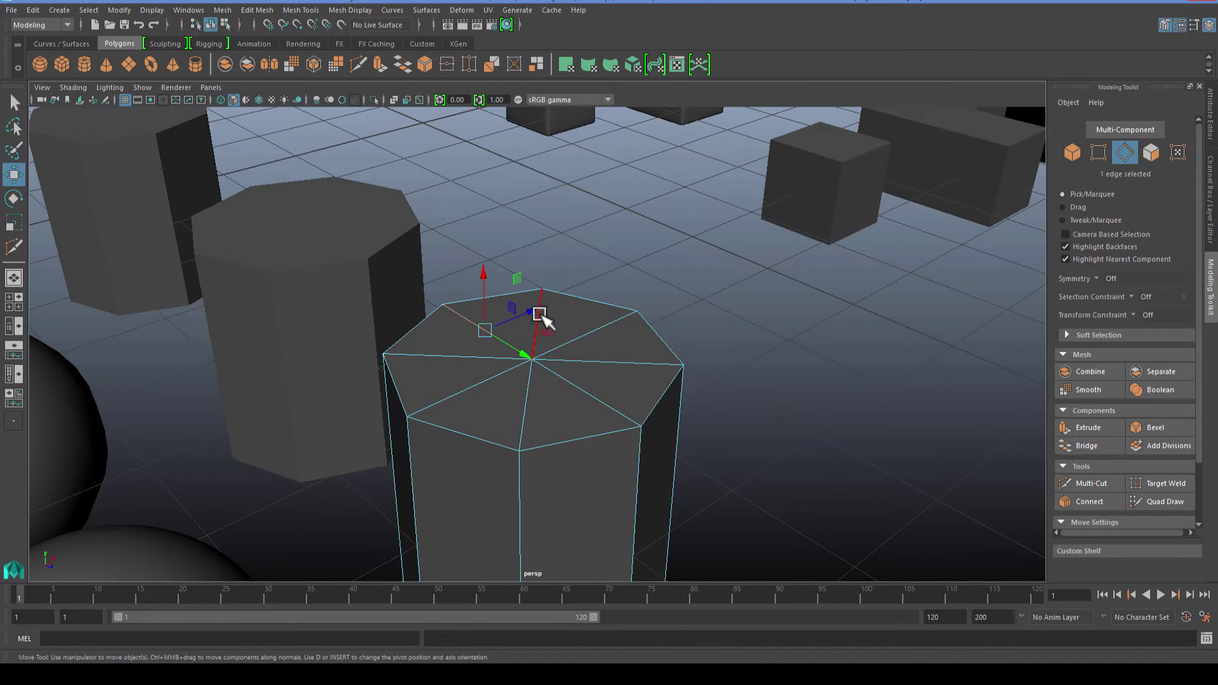
left_click_drag(646, 442, 451, 348, "alt")
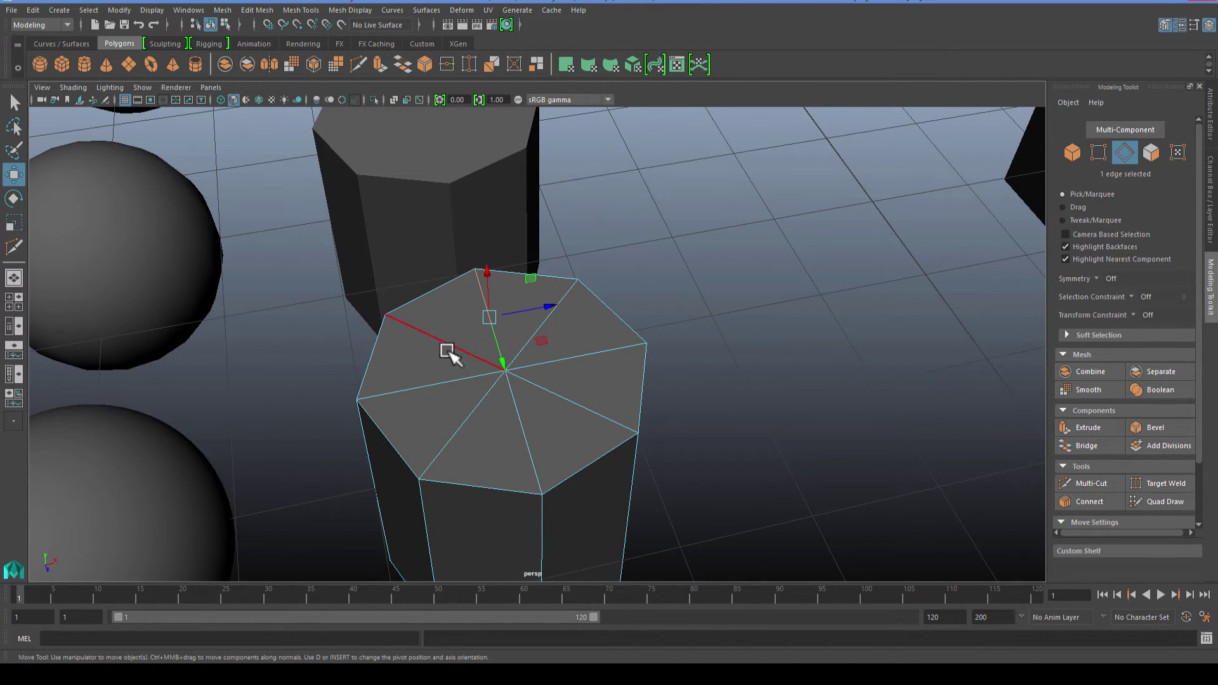
left_click(484, 428, "shift")
left_click(609, 414, "shift")
left_click(574, 328, "shift")
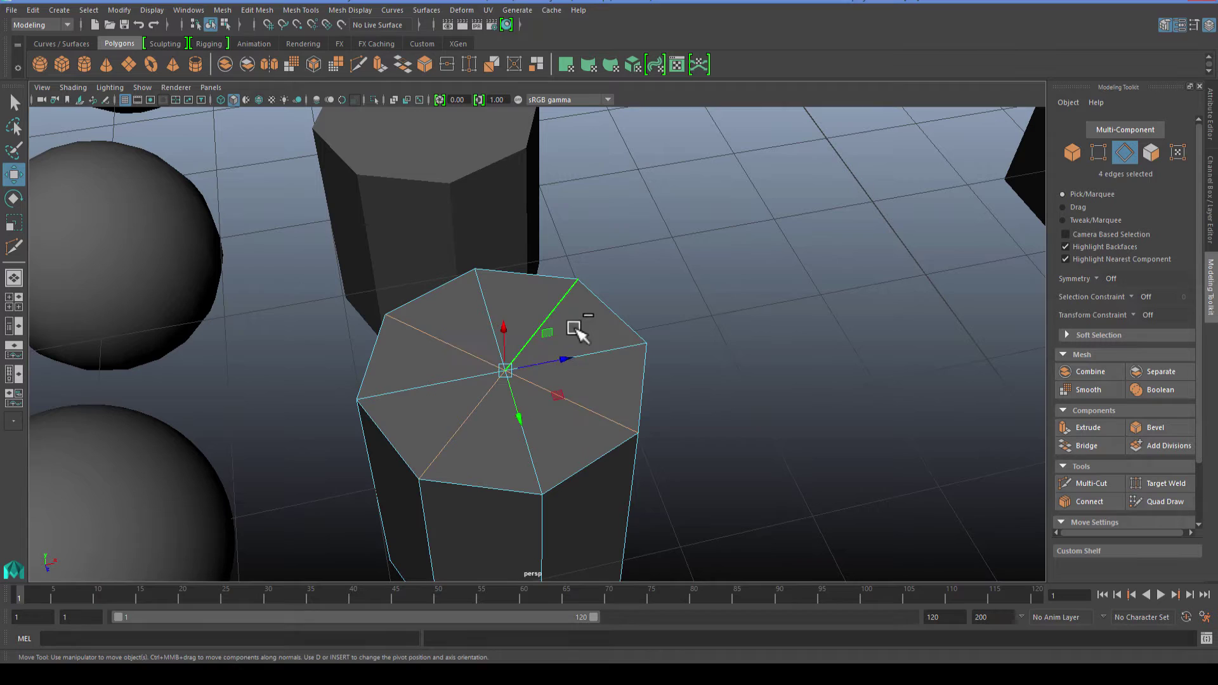
key("Delete")
Step: Extrude the four top cap faces together and scale them slightly inward to form a thin border inside the rim
right_click_drag(492, 336, 501, 353)
left_click(439, 365)
left_click(439, 365)
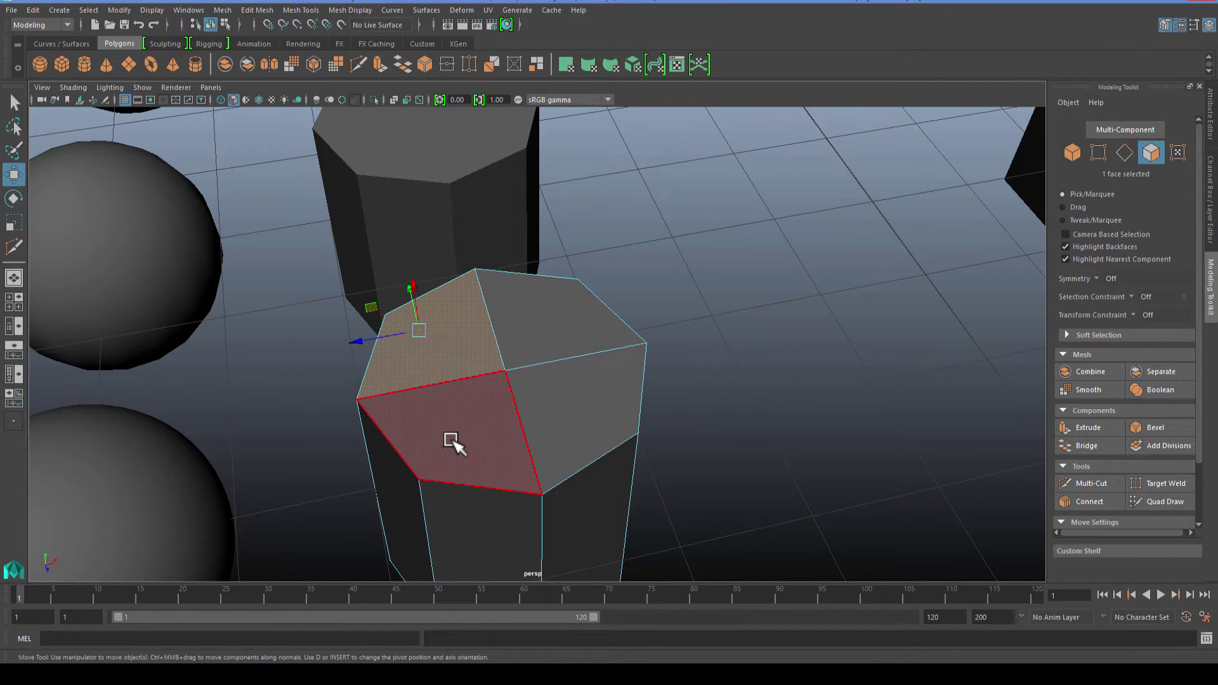
left_click(536, 343, "shift")
left_click(574, 406, "shift")
left_click(476, 440, "shift")
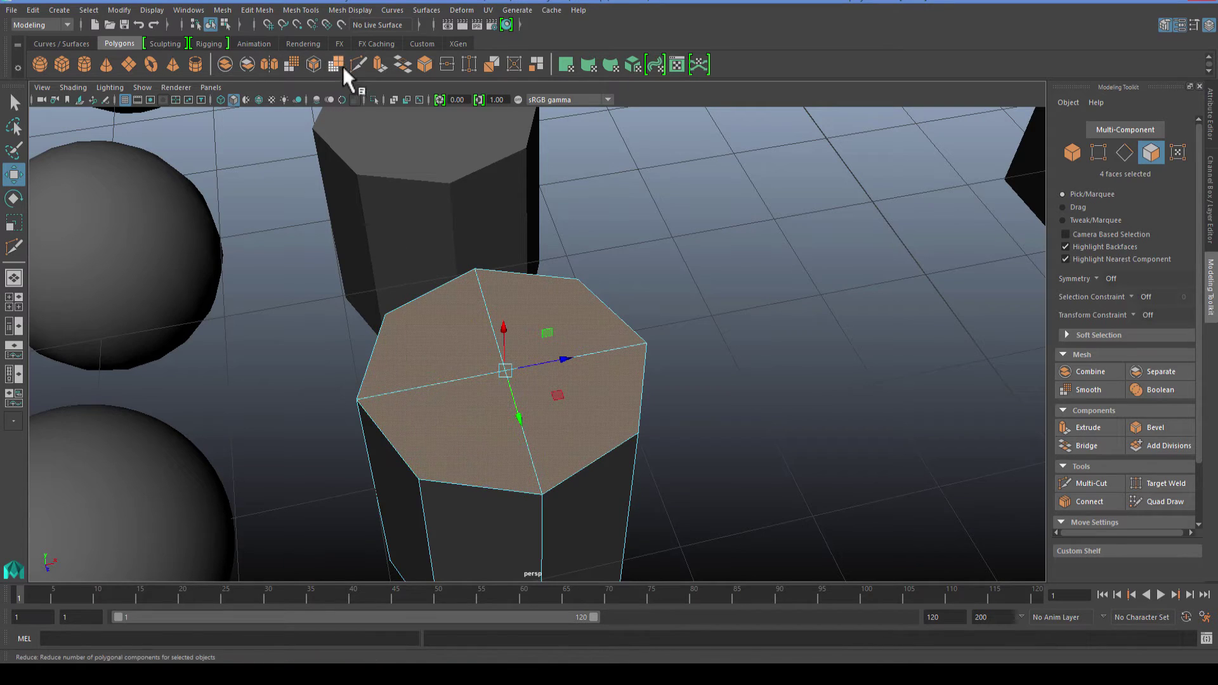
left_click(378, 65)
key("r")
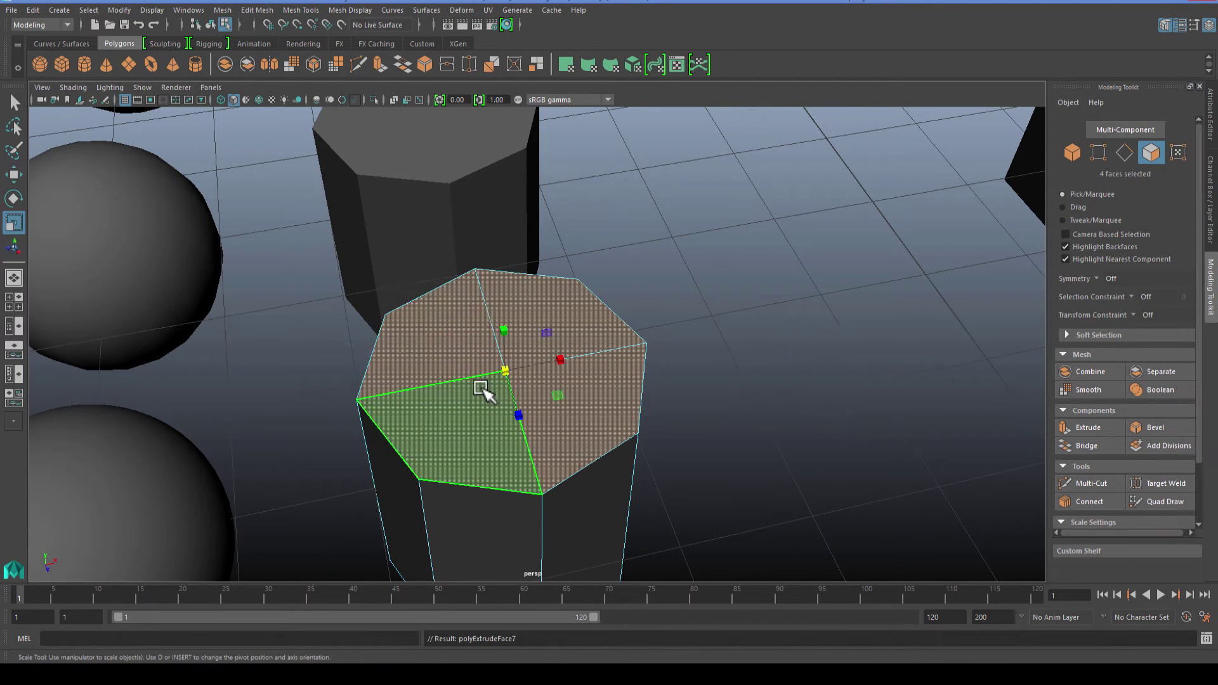
left_click_drag(500, 372, 484, 379)
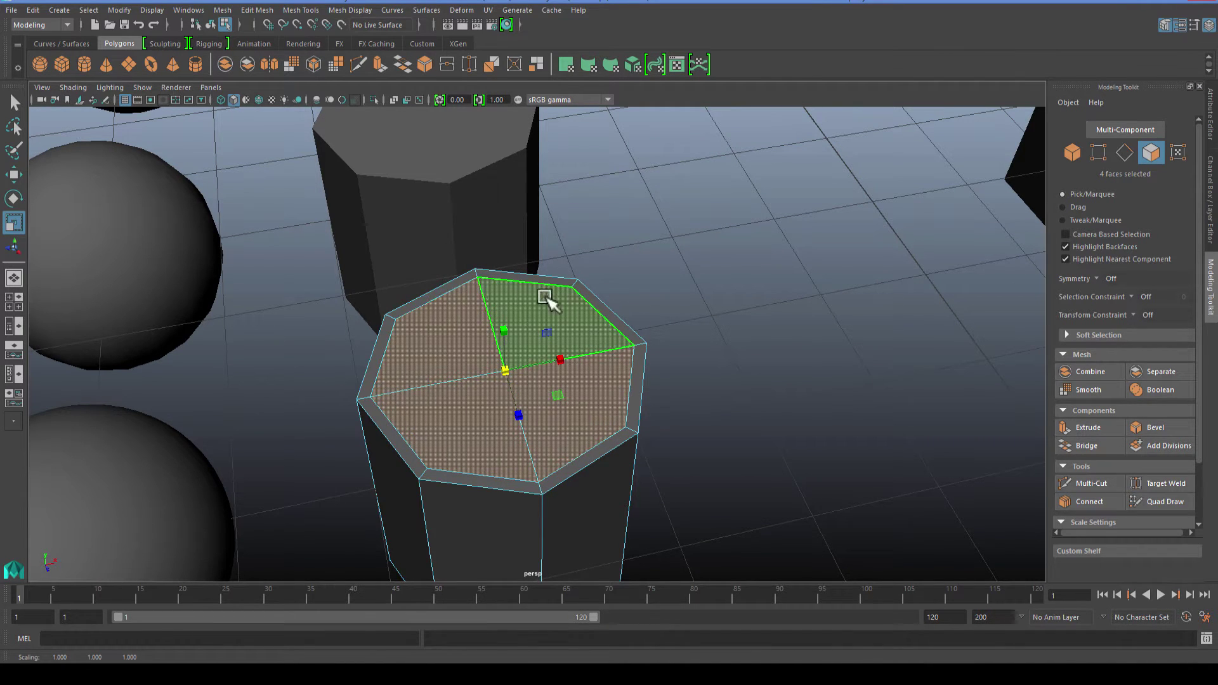
Step: Check the cylinder copy's new top cap in smooth mesh preview and return to the unsmoothed display
key("q")
right_click_drag(498, 387, 528, 291)
key("3")
mouse_move(508, 350)
left_mouse_down("alt")
mouse_move(538, 437)
mouse_move(500, 372)
left_mouse_up("alt")
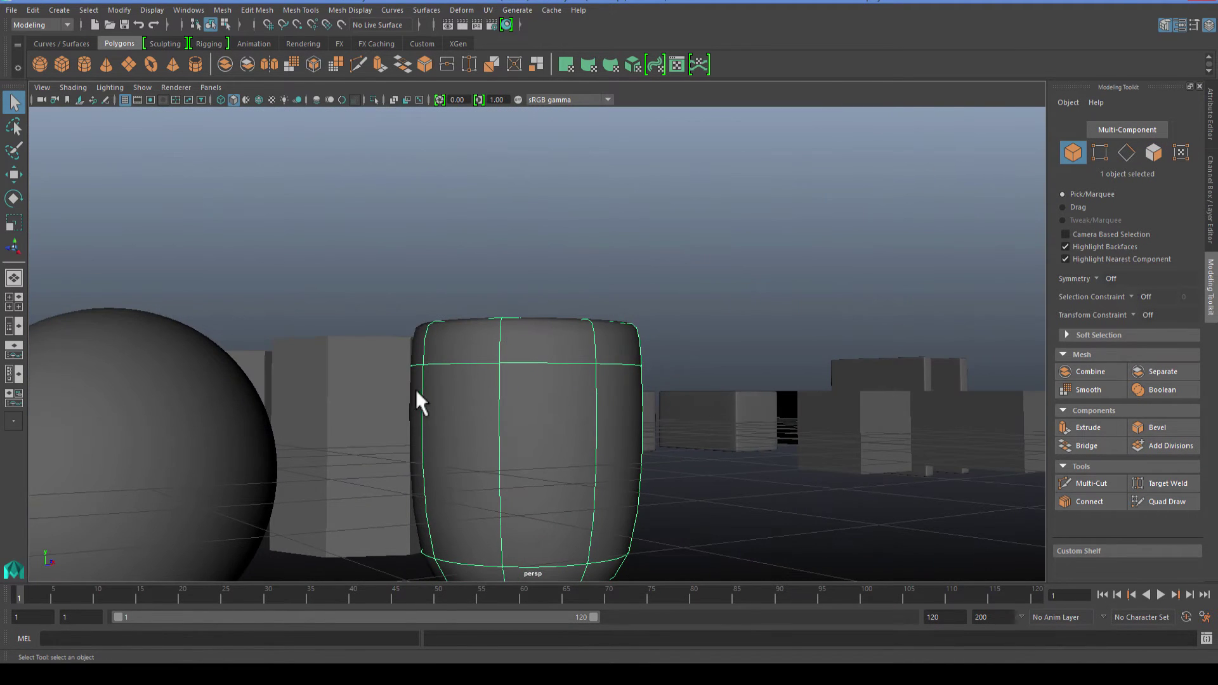
middle_click_drag(438, 324, 435, 255, "alt")
left_click_drag(441, 300, 512, 292, "alt")
key("1")
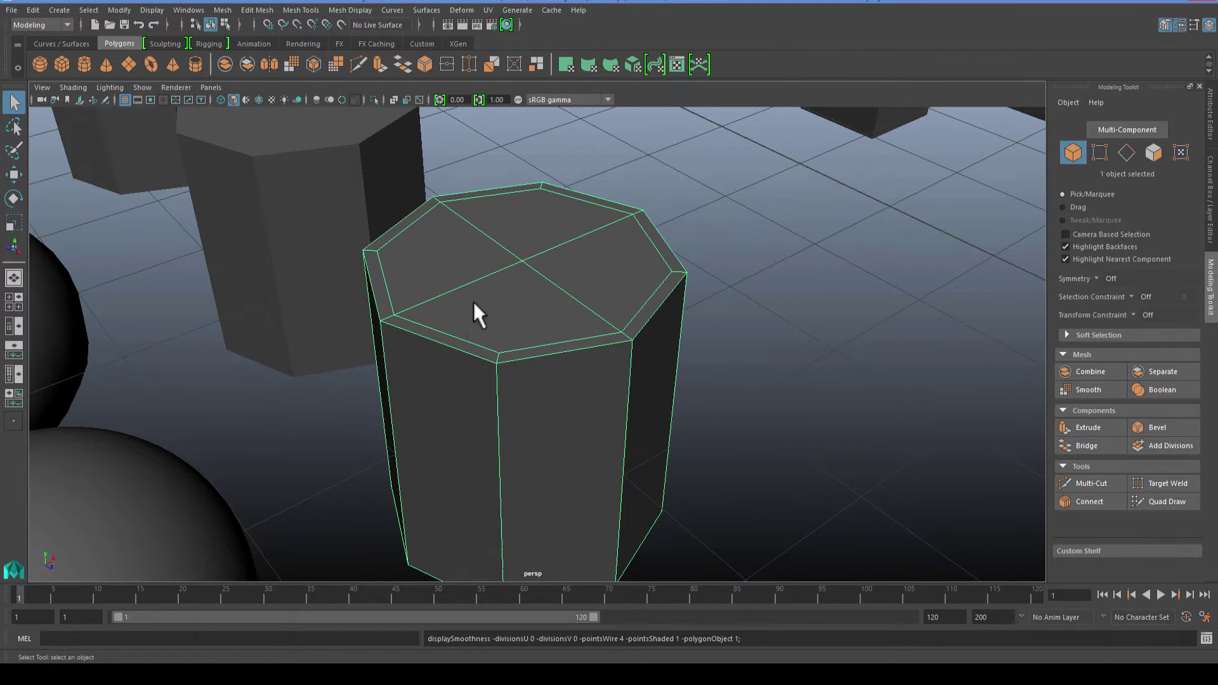
Step: Insert edge loops around the cylinder copy's side close to its top and bottom rims
left_click(259, 6)
left_click(290, 10)
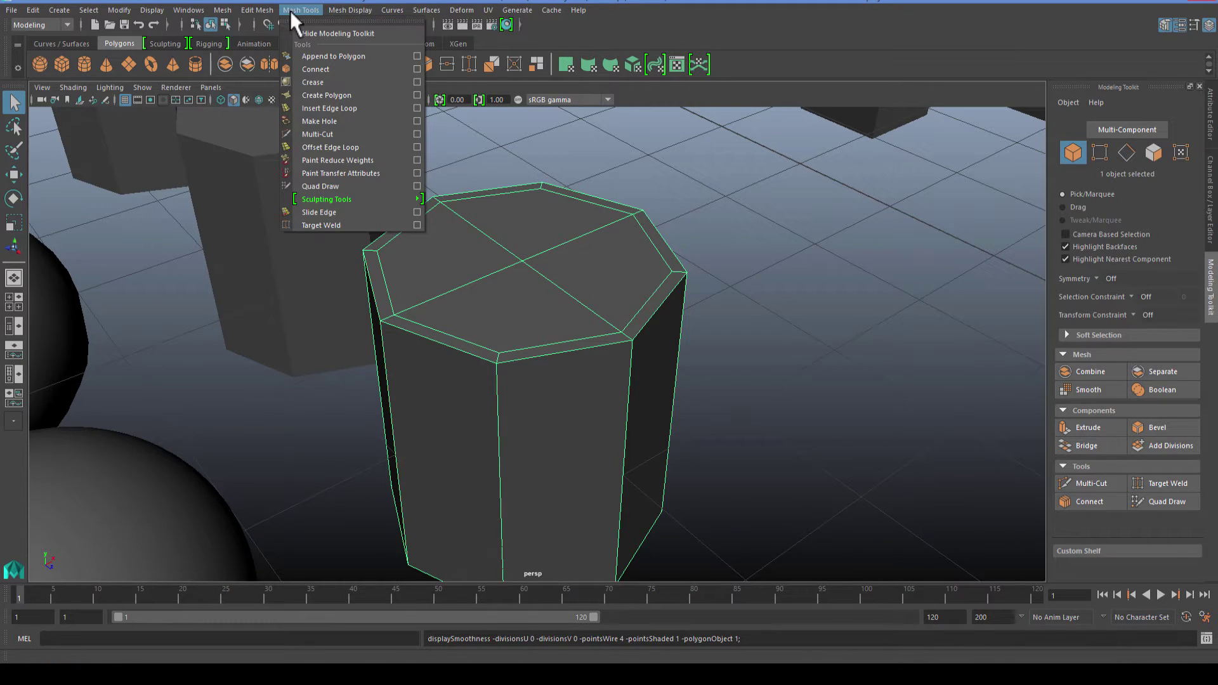
left_click(317, 109)
mouse_move(496, 389)
left_mouse_down()
mouse_move(524, 449)
mouse_move(520, 407)
mouse_move(498, 466)
mouse_move(489, 340)
mouse_move(473, 318)
mouse_move(489, 409)
left_mouse_up()
key("q")
Step: Delete every second radial edge on the cylinder copy's bottom cap, leaving four quads
right_click_drag(476, 352, 467, 277)
left_click_drag(468, 388, 433, 311, "alt")
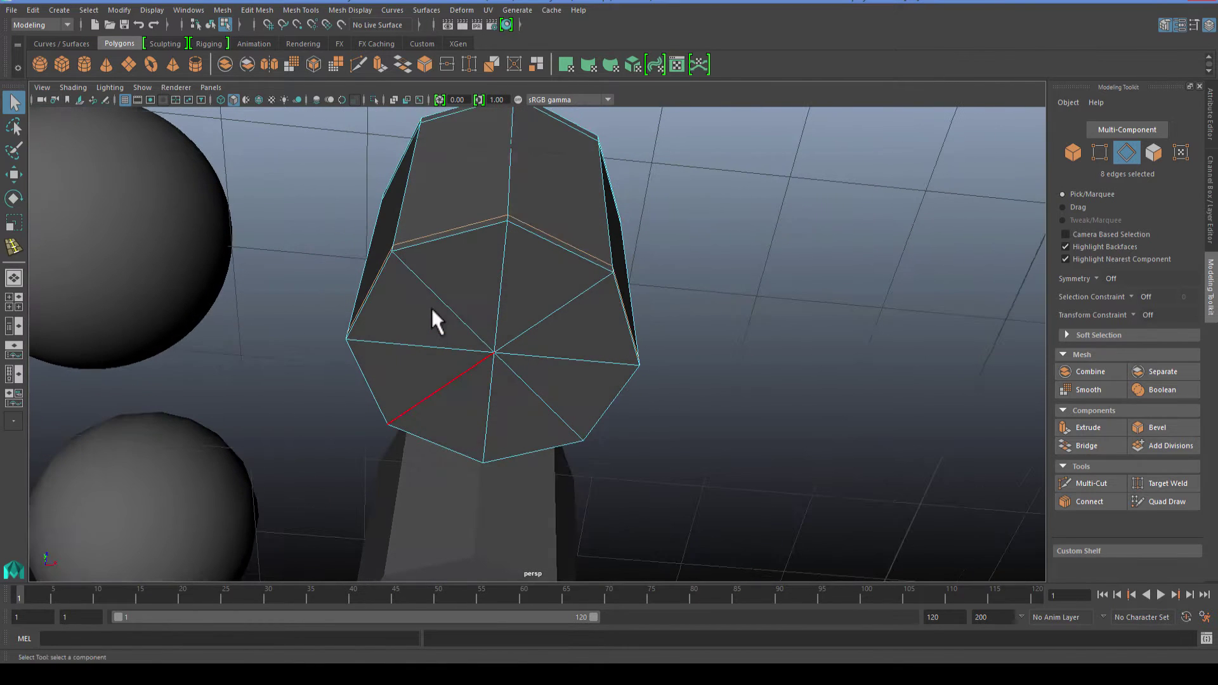
left_click(434, 303)
left_click(557, 311, "shift")
left_click(550, 414, "shift")
left_click(413, 401, "shift")
key("Delete")
Step: Extrude the four bottom cap faces together, scale them slightly inward to form a thin border, and clear the selection
right_click_drag(441, 318, 446, 349)
left_click(440, 346)
left_click(441, 392, "shift")
left_click(548, 397, "shift")
left_click(548, 332, "shift")
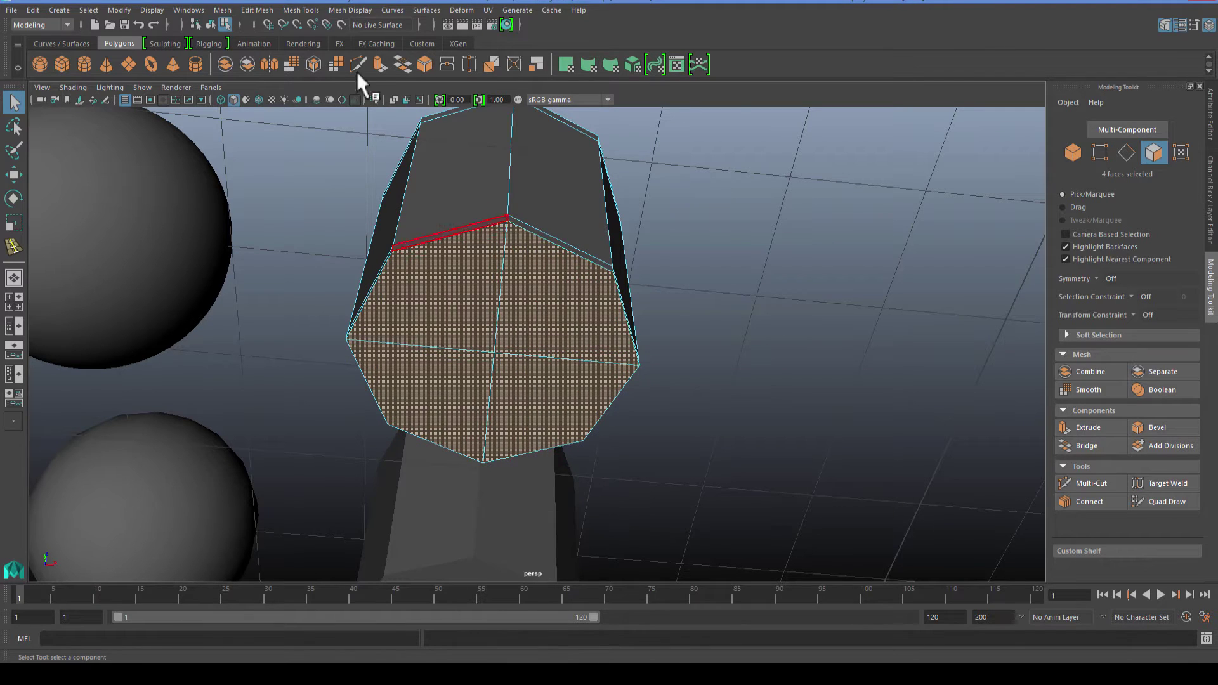
key("ctrl+e")
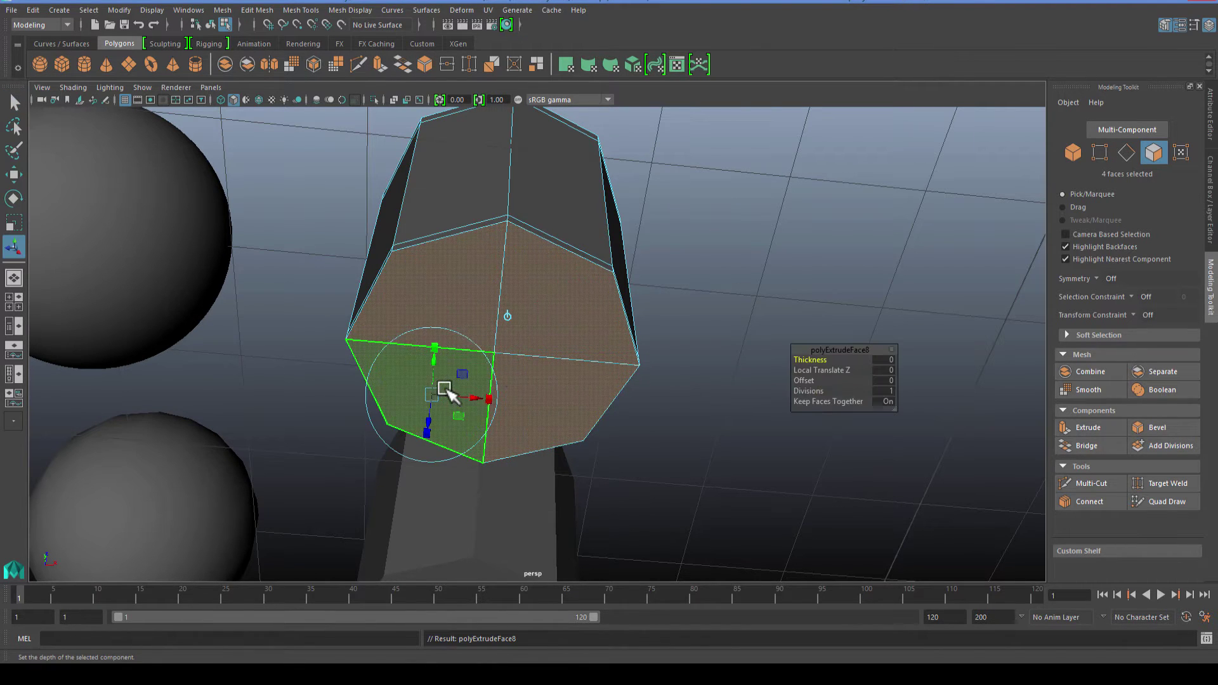
key("r")
left_click_drag(487, 353, 472, 365)
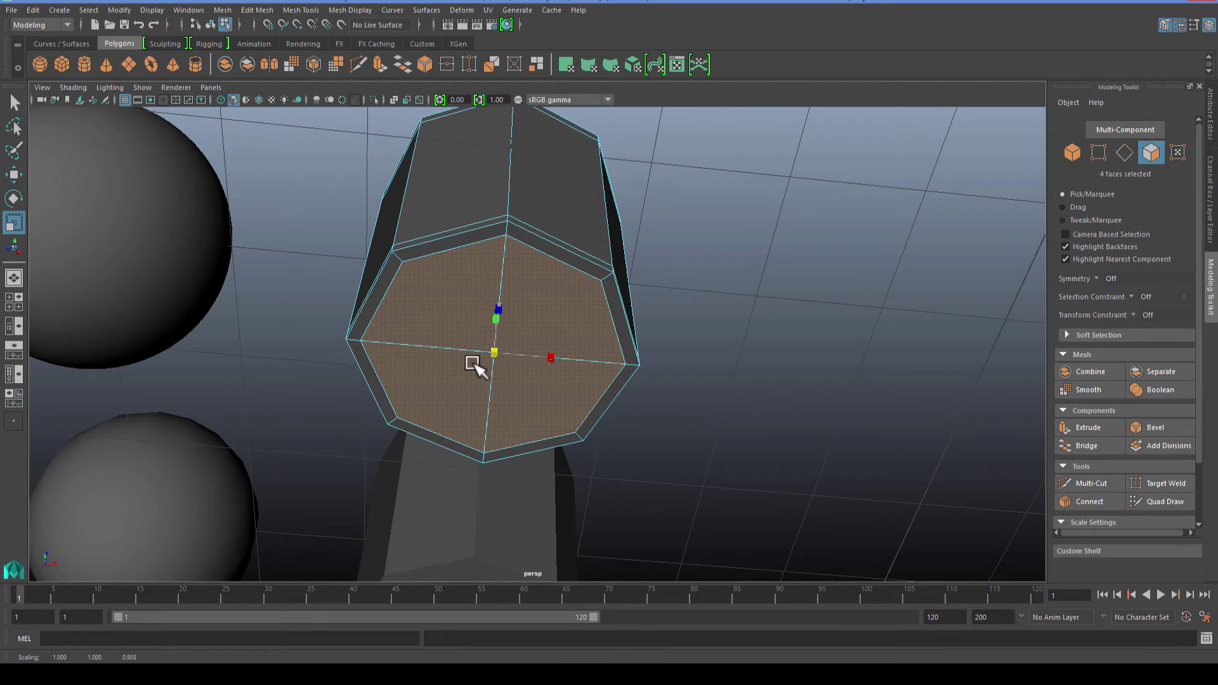
key("q")
left_click(279, 353)
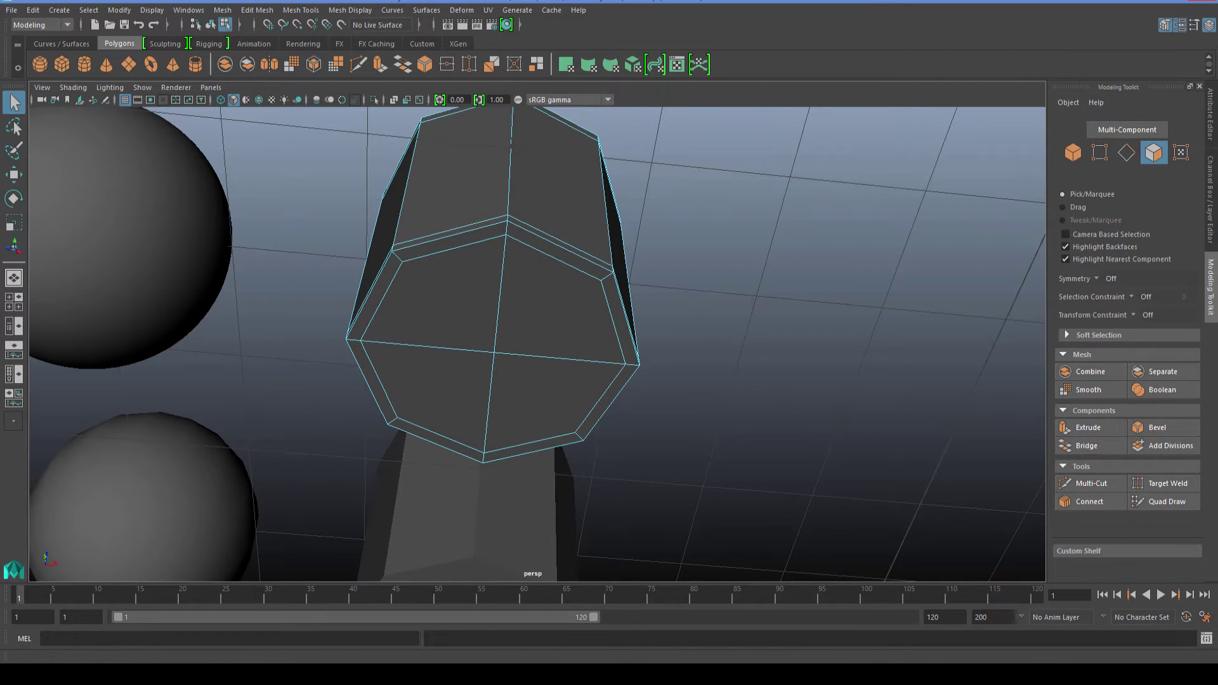
Step: Return the reworked cylinder to object mode, show it in smooth mesh preview and inspect it from all around
left_click_drag(631, 294, 453, 207, "alt")
right_click(485, 301)
left_click(519, 278)
key("3")
left_click_drag(538, 214, 727, 418, "alt")
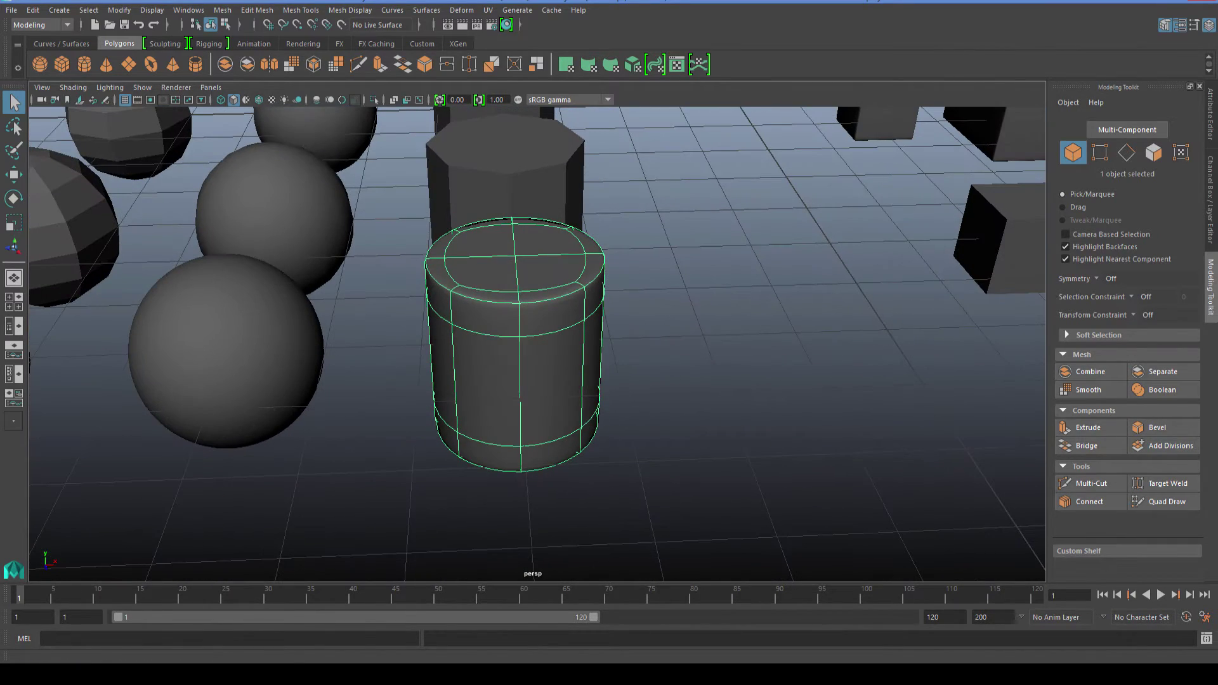
left_click_drag(802, 332, 810, 321, "alt")
middle_click_drag(810, 321, 574, 293, "alt")
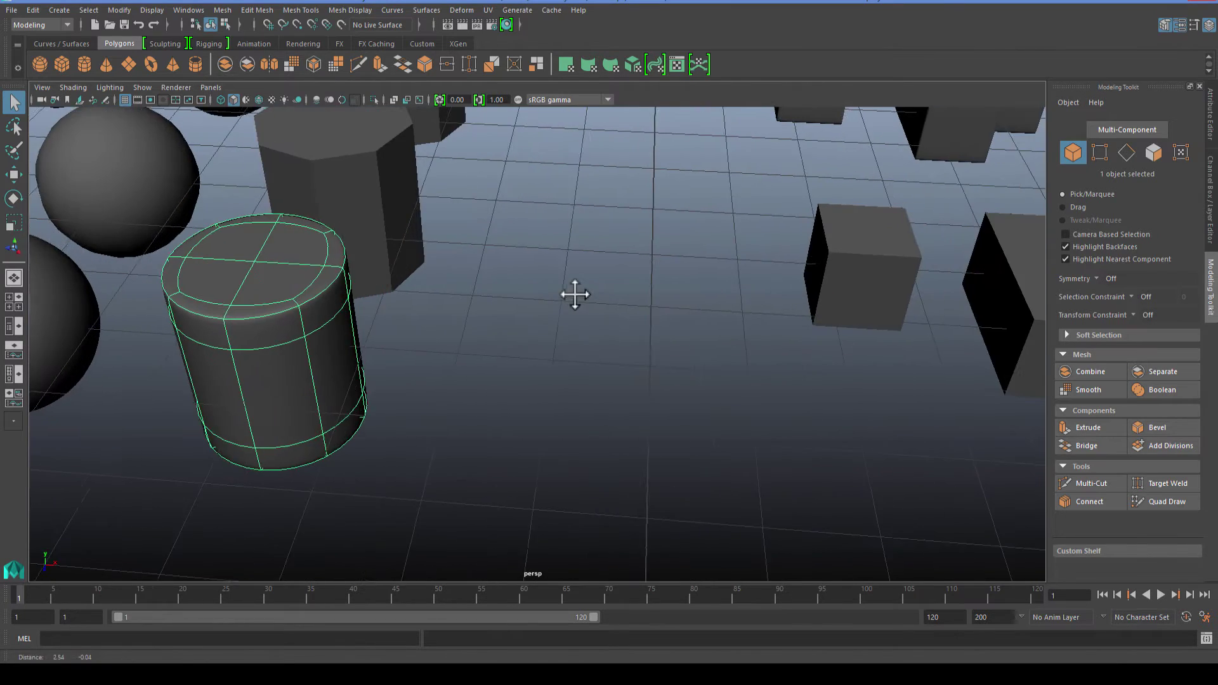
Step: Compare the plain cube with the smoothed cube at the front of the neighbouring row, framing each one
scroll(574, 293, "down", 10)
left_click(517, 328)
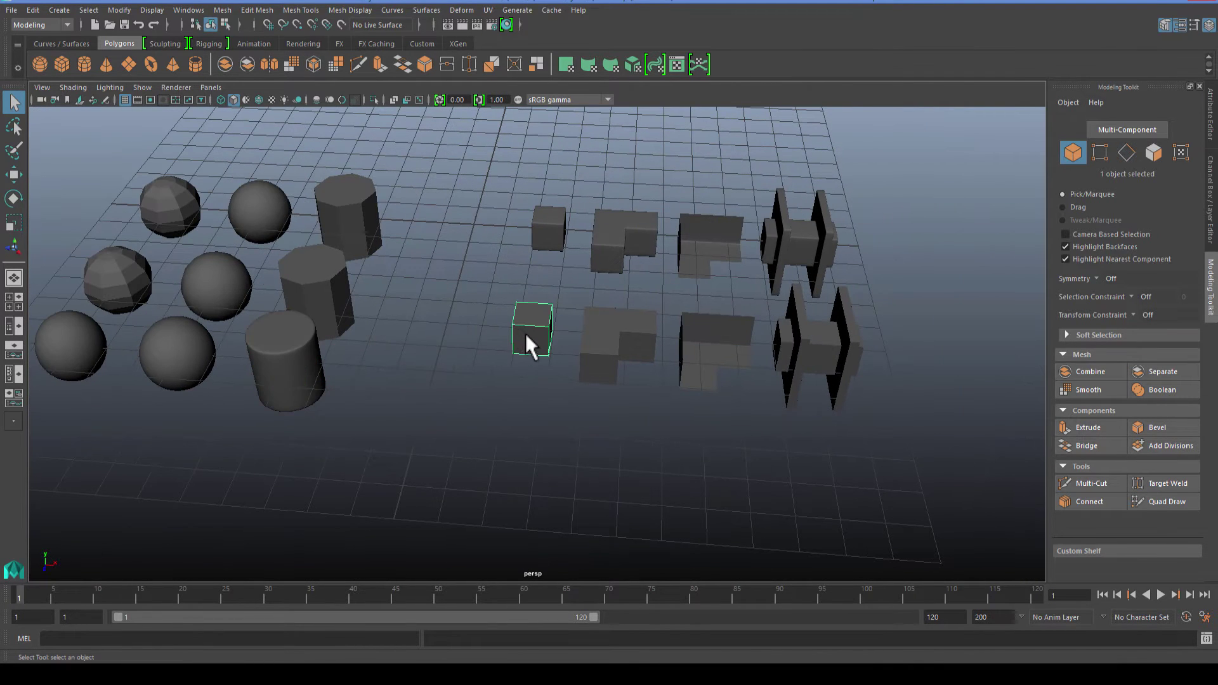
key("f")
left_click_drag(527, 345, 165, 169, "alt")
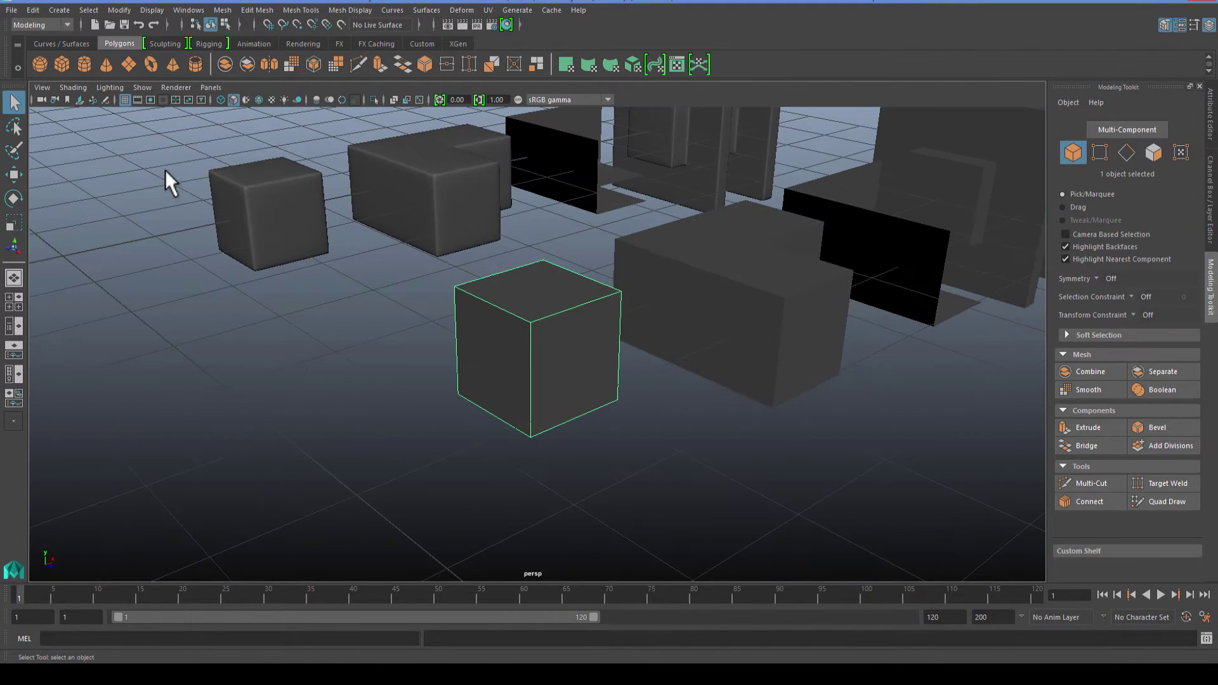
left_click(259, 208)
key("f")
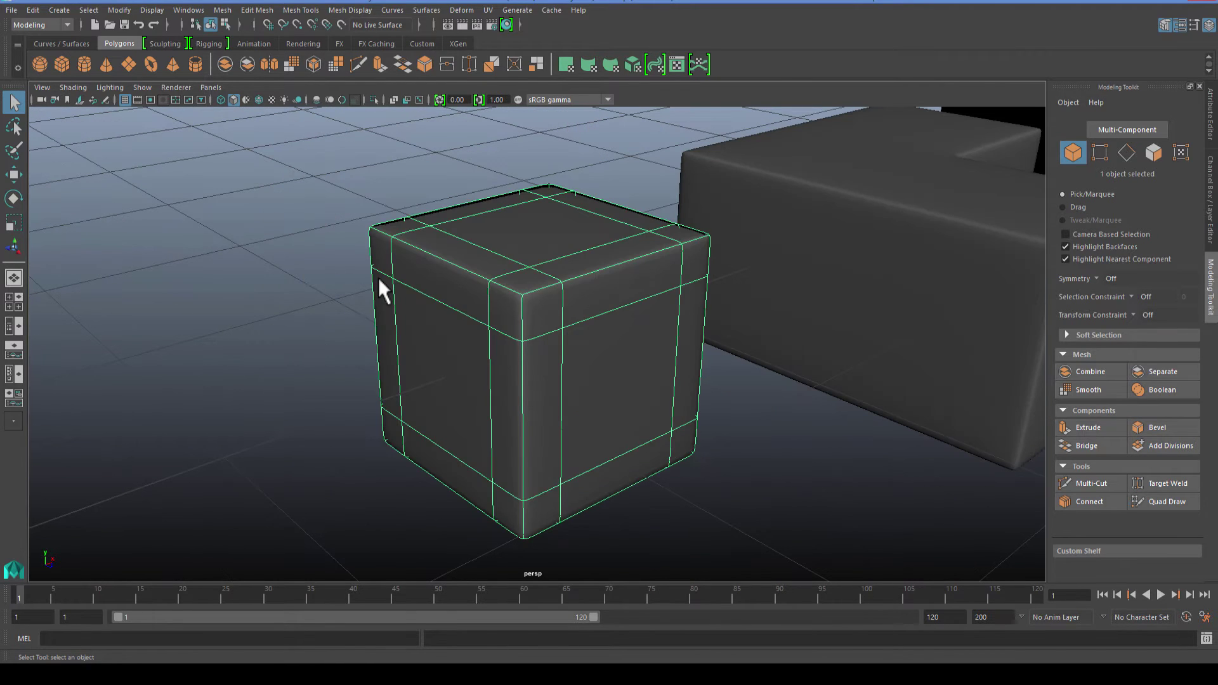
Step: Compare the edge-looped cube with and without smooth mesh preview and examine the supporting loops near its edges
key("1")
scroll(398, 291, "down", 3)
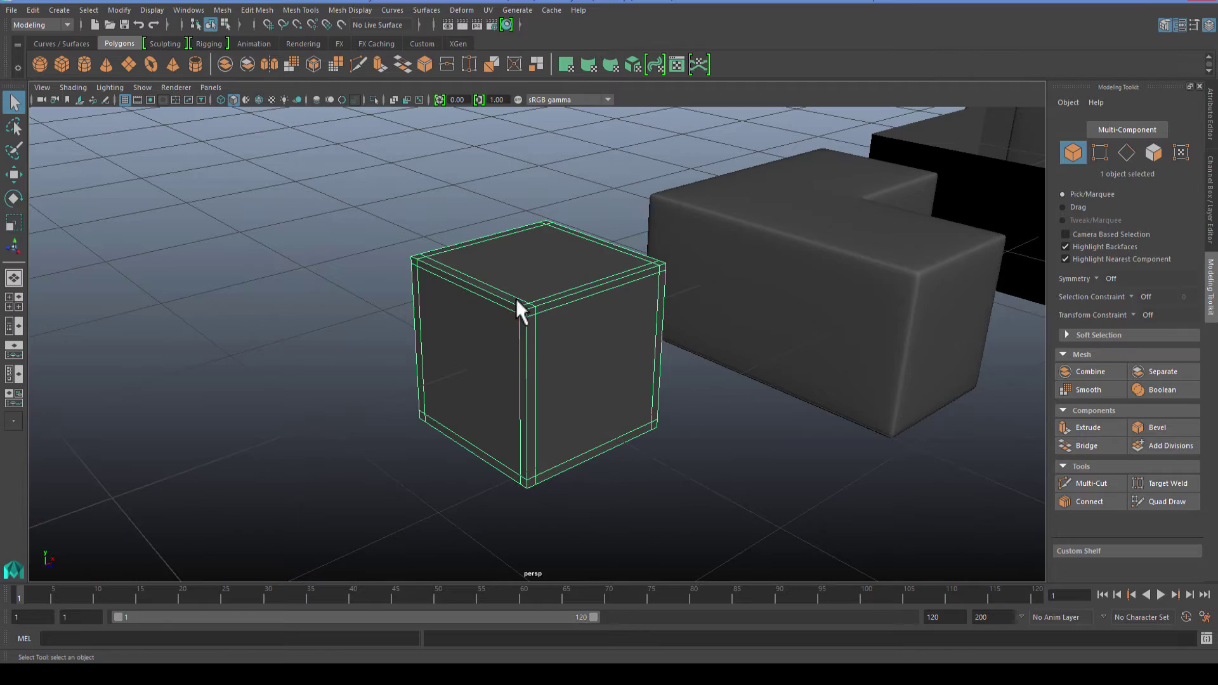
left_click_drag(521, 311, 488, 322, "alt")
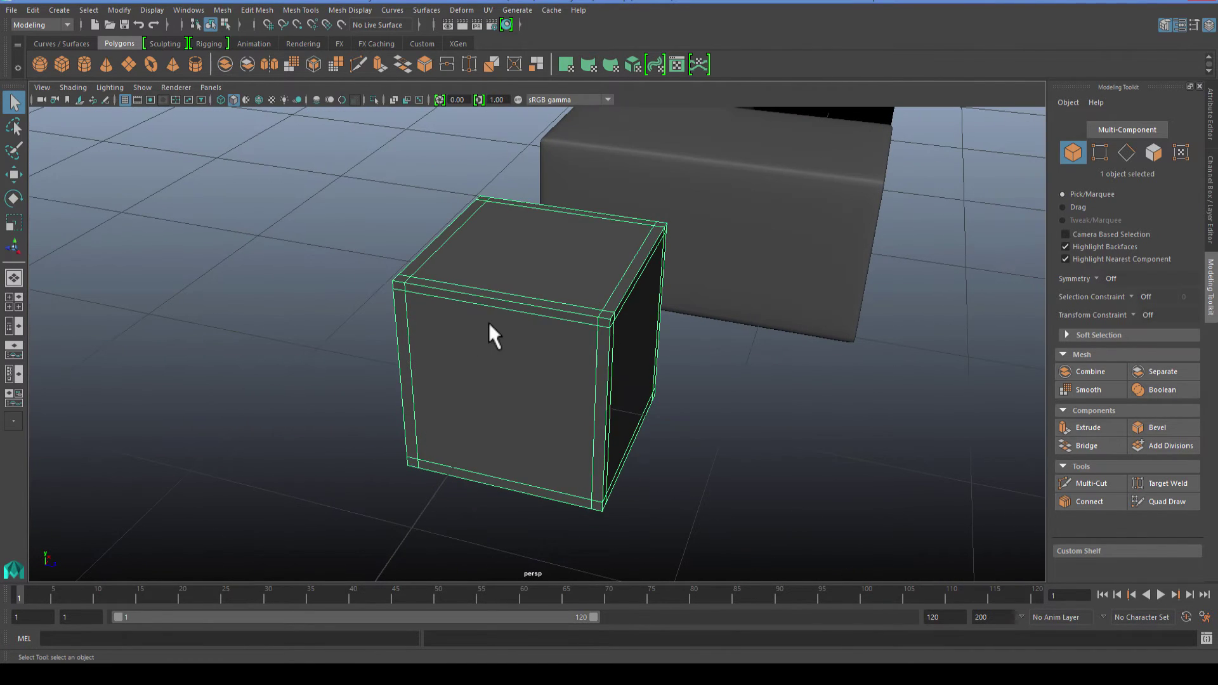
key("3")
key("1")
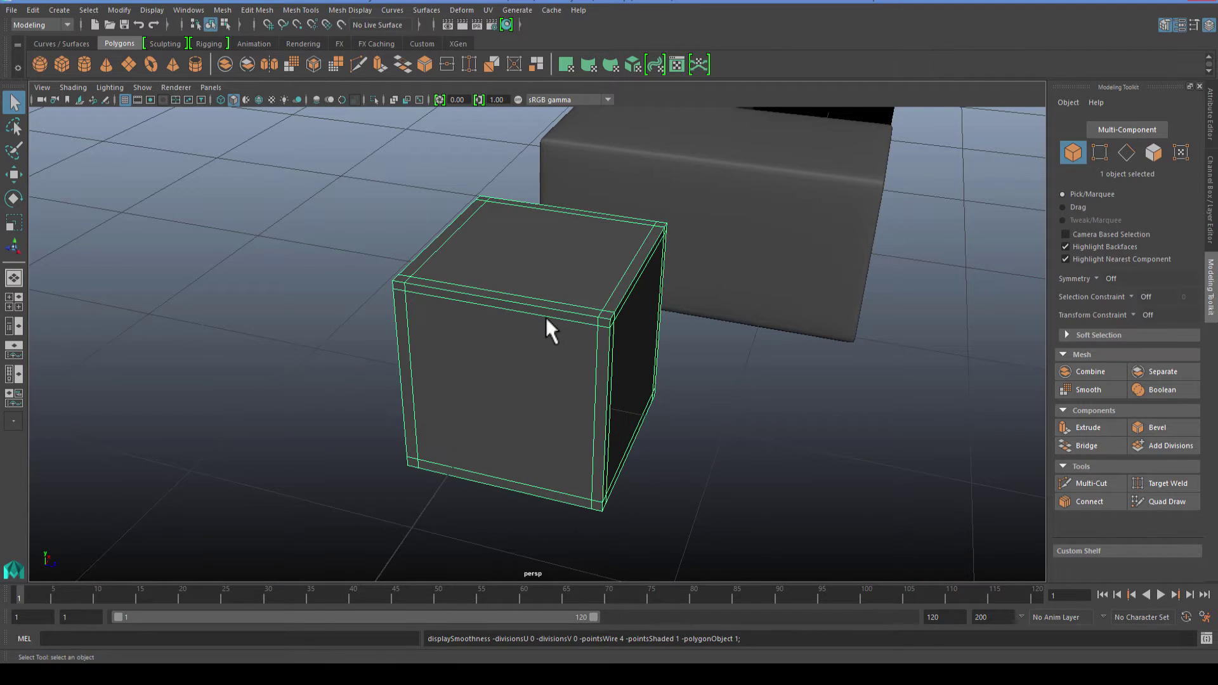
mouse_move(546, 317)
left_mouse_down("alt")
mouse_move(506, 318)
mouse_move(493, 302)
mouse_move(530, 323)
mouse_move(767, 332)
mouse_move(506, 304)
mouse_move(451, 320)
mouse_move(538, 305)
left_mouse_up("alt")
scroll(611, 315, "down", 5)
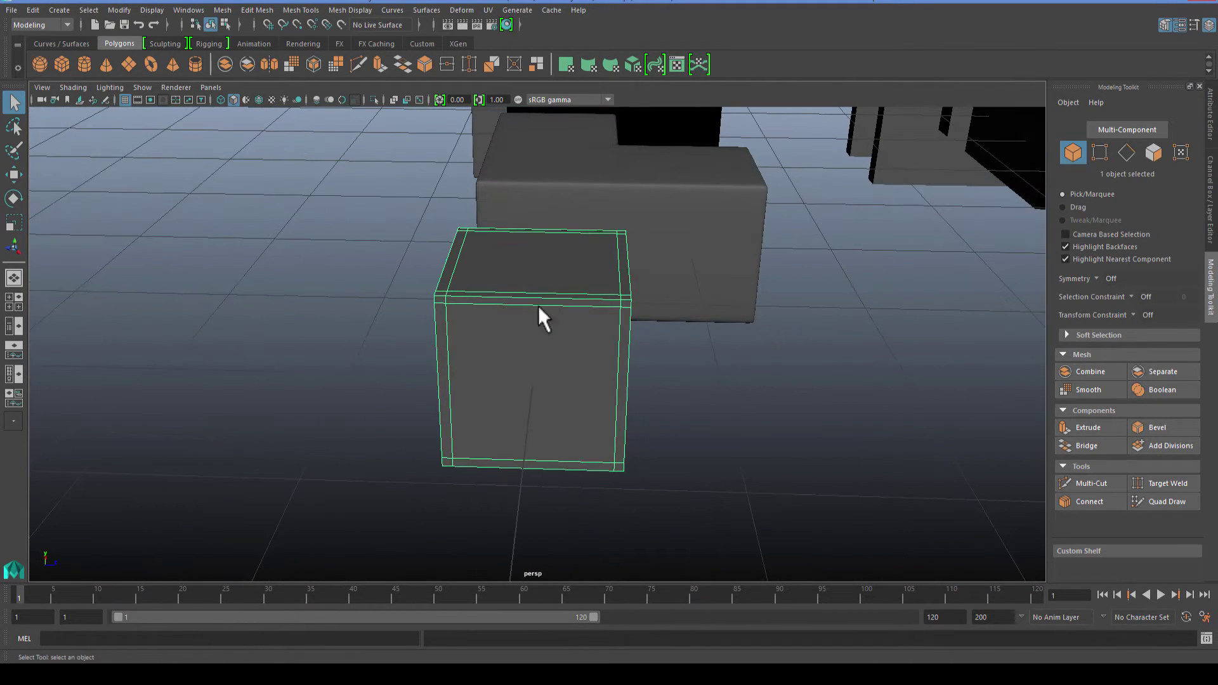
Step: Duplicate the plain cube and move the copy next to the cube with supporting edge loops
left_click_drag(617, 328, 426, 313, "alt")
left_click_drag(516, 304, 779, 309, "alt")
left_click(821, 315)
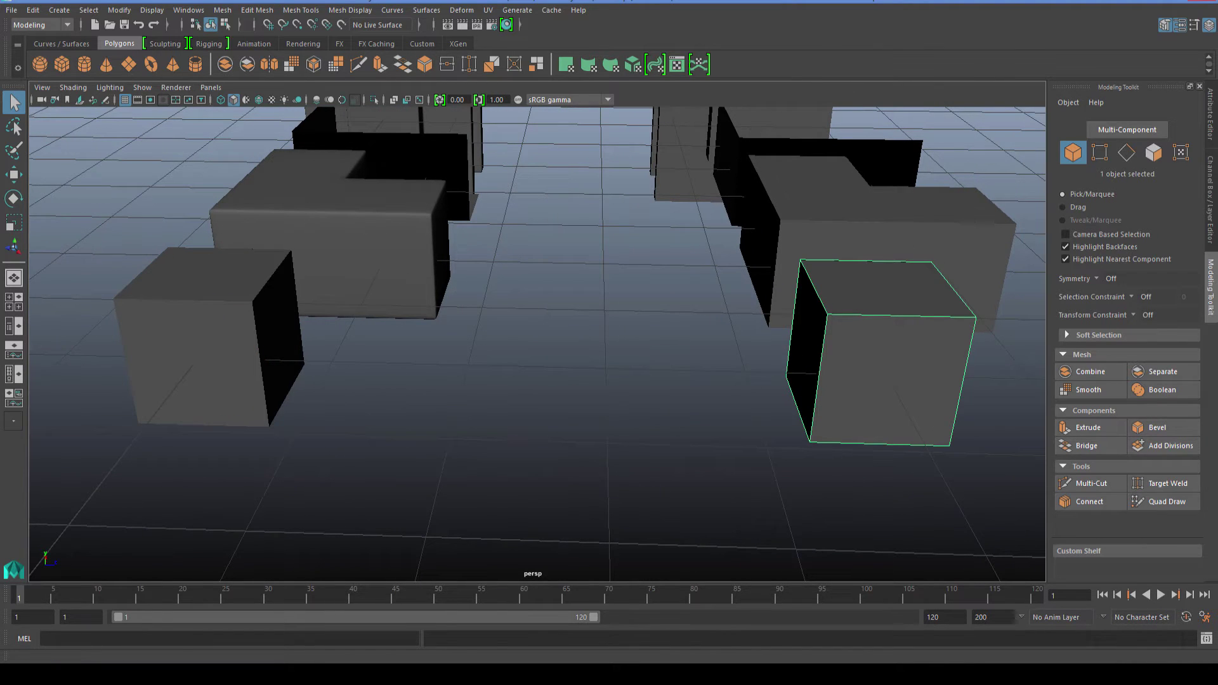
left_click(674, 376)
left_click(878, 378)
key("w")
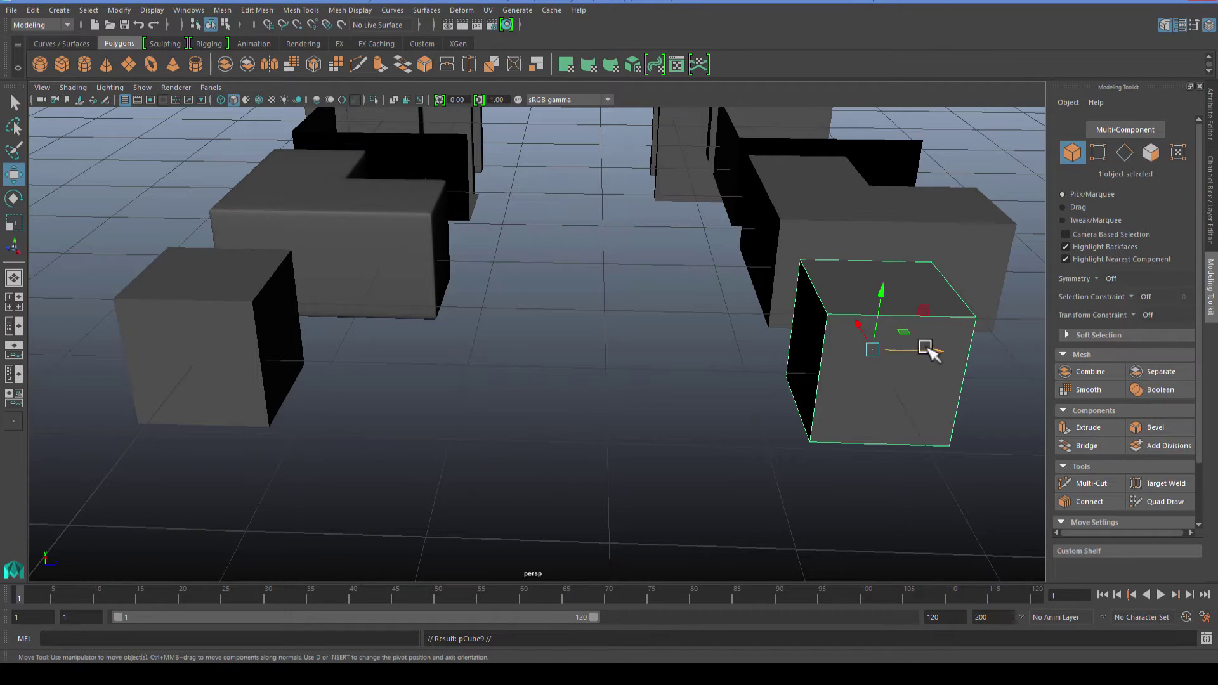
left_click_drag(925, 348, 422, 362)
Step: Bevel all edges of the cube copy with a fraction of 0.1 and 2 segments
right_click_drag(406, 317, 406, 273)
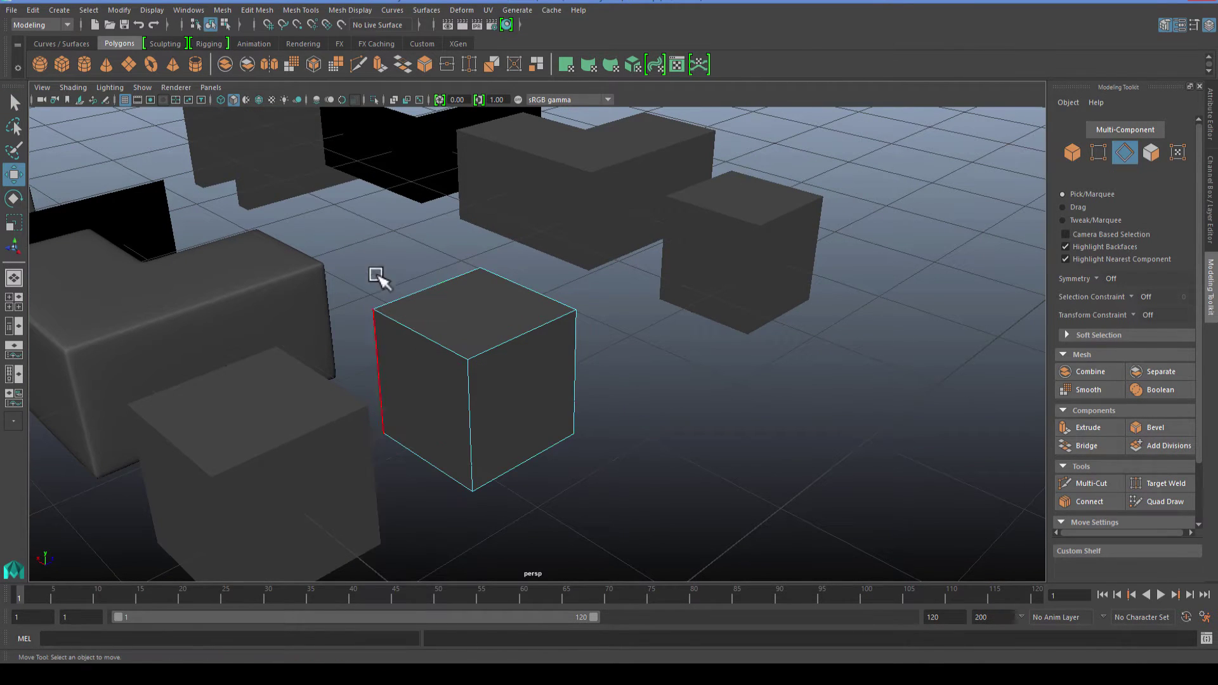
left_click_drag(375, 270, 660, 523)
left_click(1157, 427)
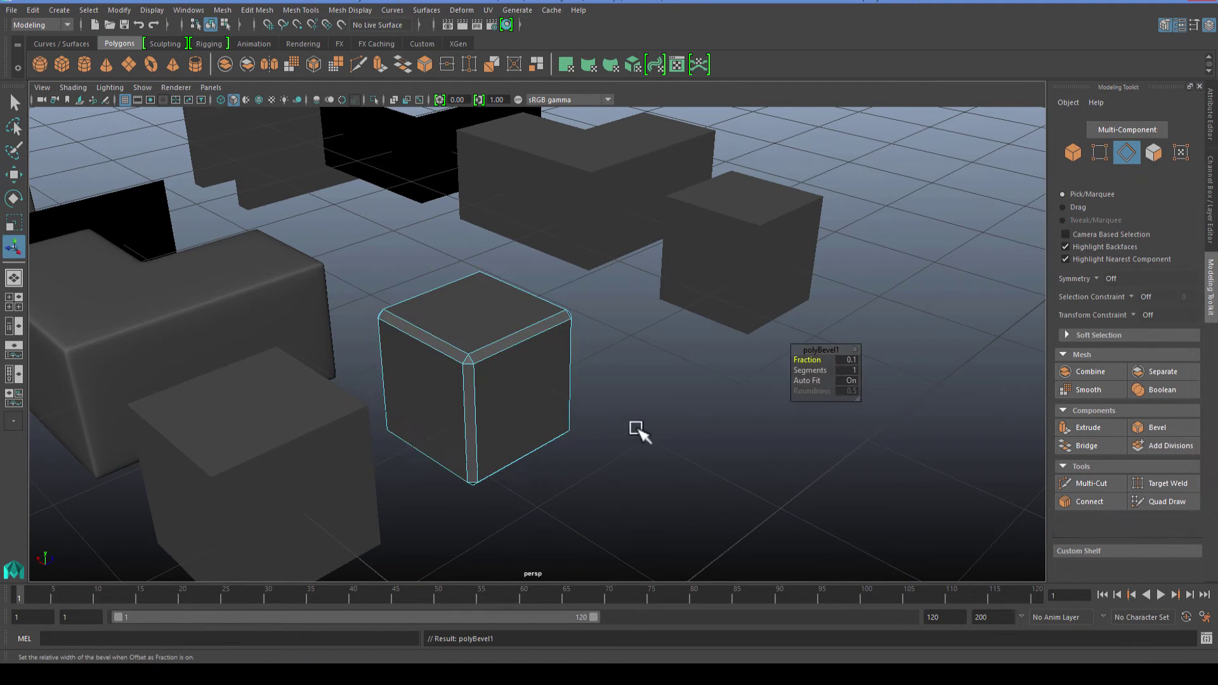
left_click_drag(630, 454, 803, 362, "alt")
scroll(468, 388, "up", 5)
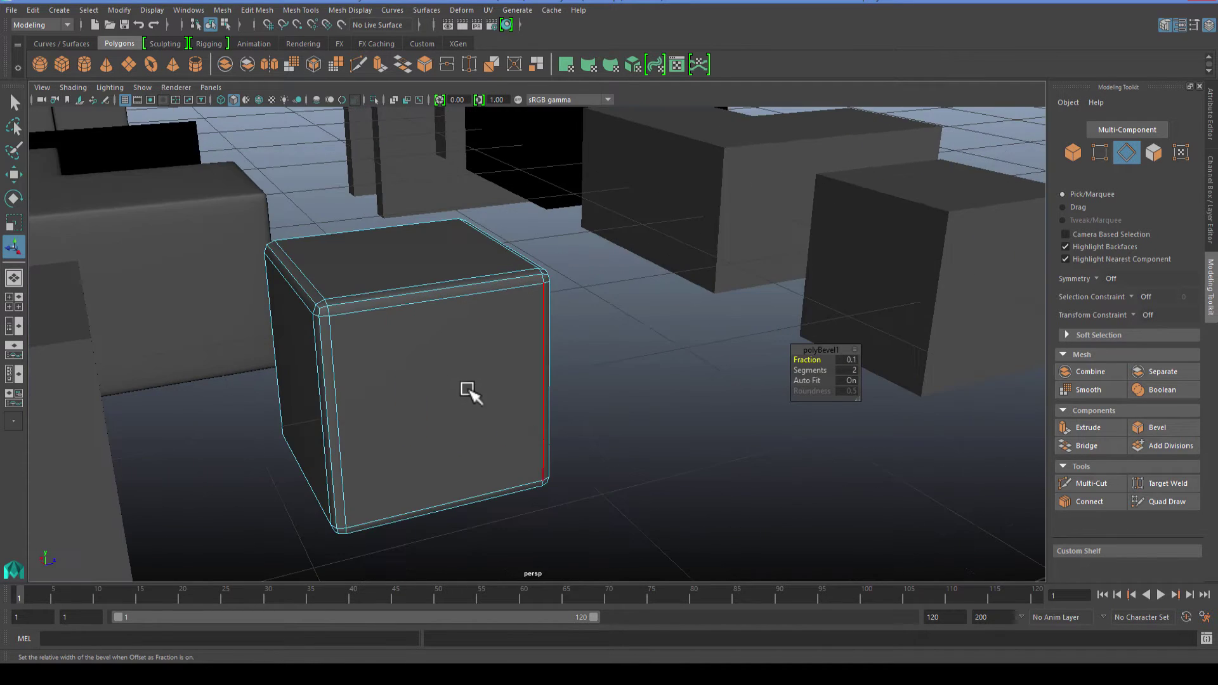
middle_click_drag(551, 431, 652, 404, "alt")
left_click(675, 442)
Step: Turn on smooth mesh preview for the bevelled cube and the edge-looped cube, and compare their rounded edges
left_click(523, 361)
right_click_drag(523, 316, 576, 297)
left_click(531, 316)
key("3")
left_click(184, 374)
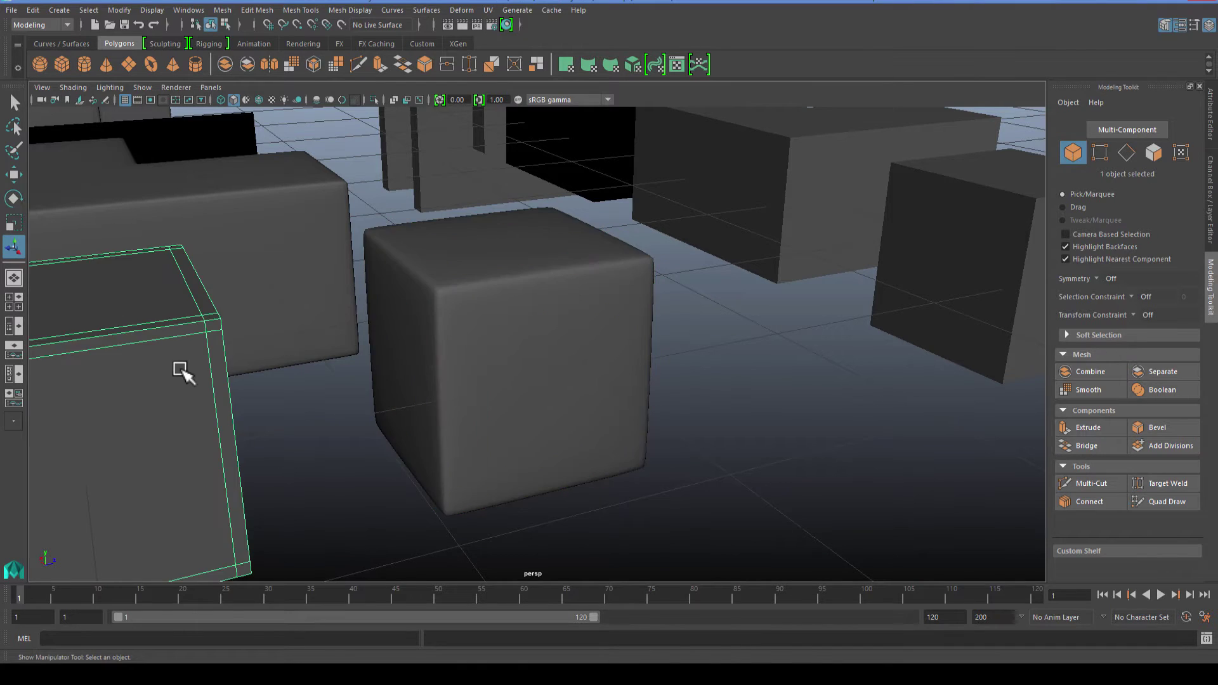
left_click_drag(184, 375, 237, 373, "alt")
key("3")
scroll(469, 449, "up", 2)
left_click(373, 476)
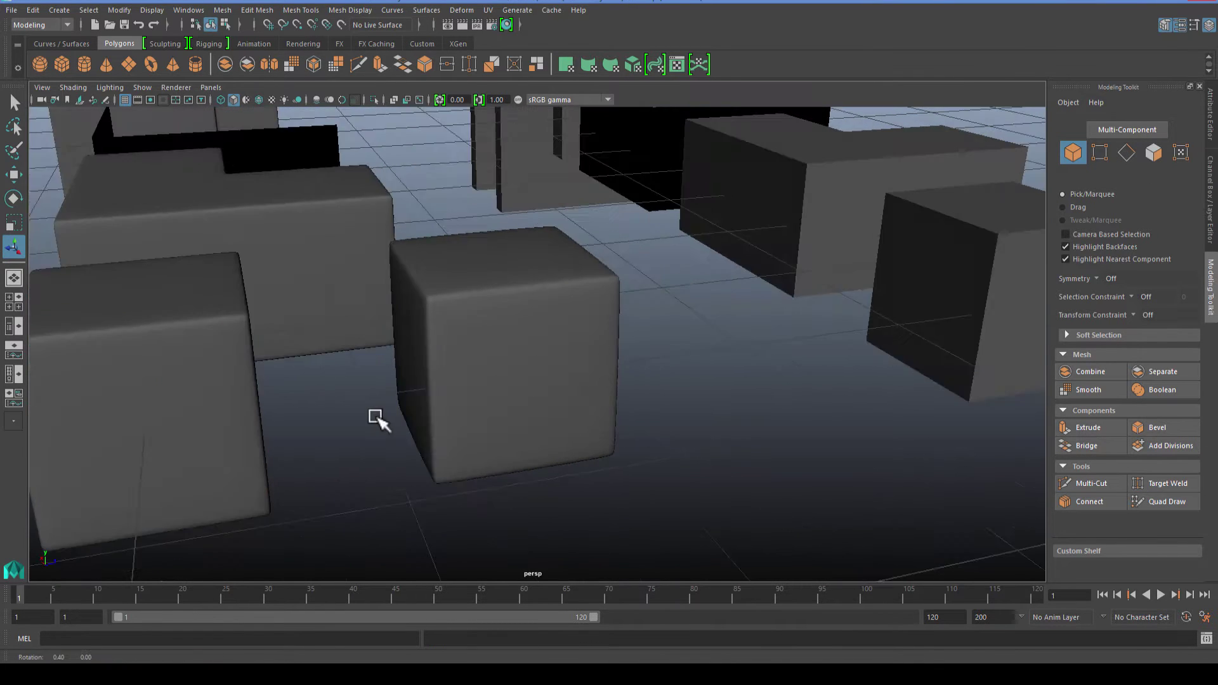
left_click_drag(372, 416, 588, 345, "alt")
scroll(508, 411, "up", 4)
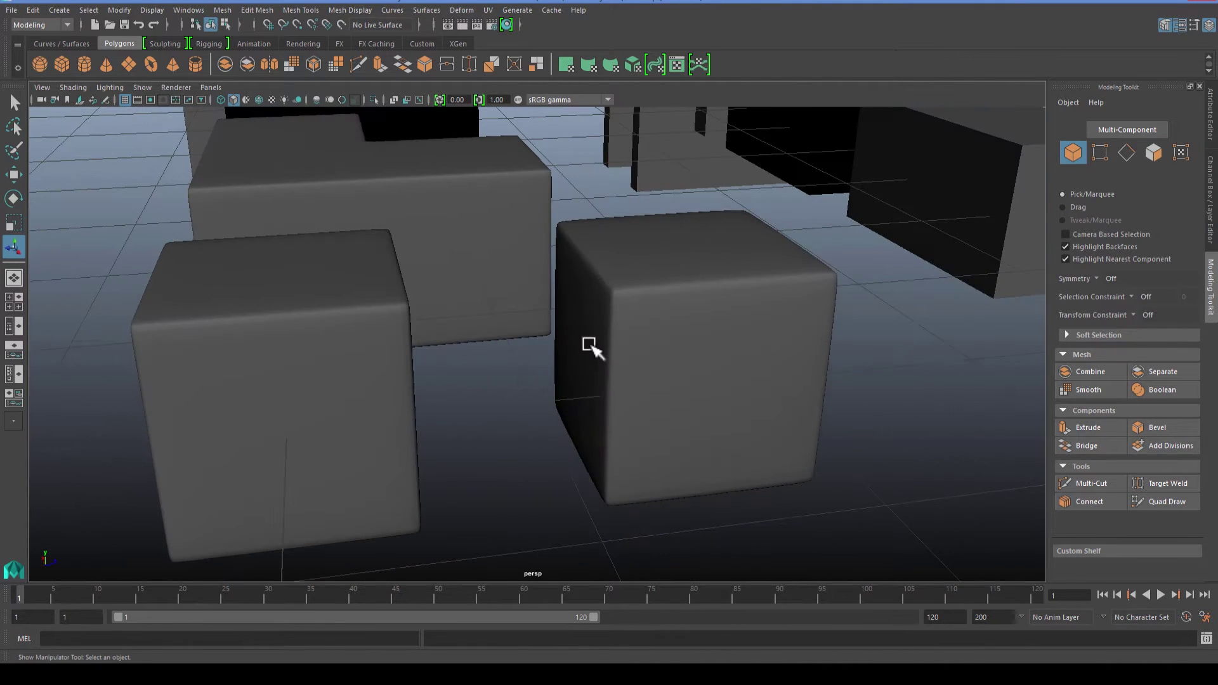
Step: Show the bevelled cube unsmoothed and examine the bevel's edge layout at its corners
left_click(602, 346)
key("1")
scroll(629, 287, "up", 3)
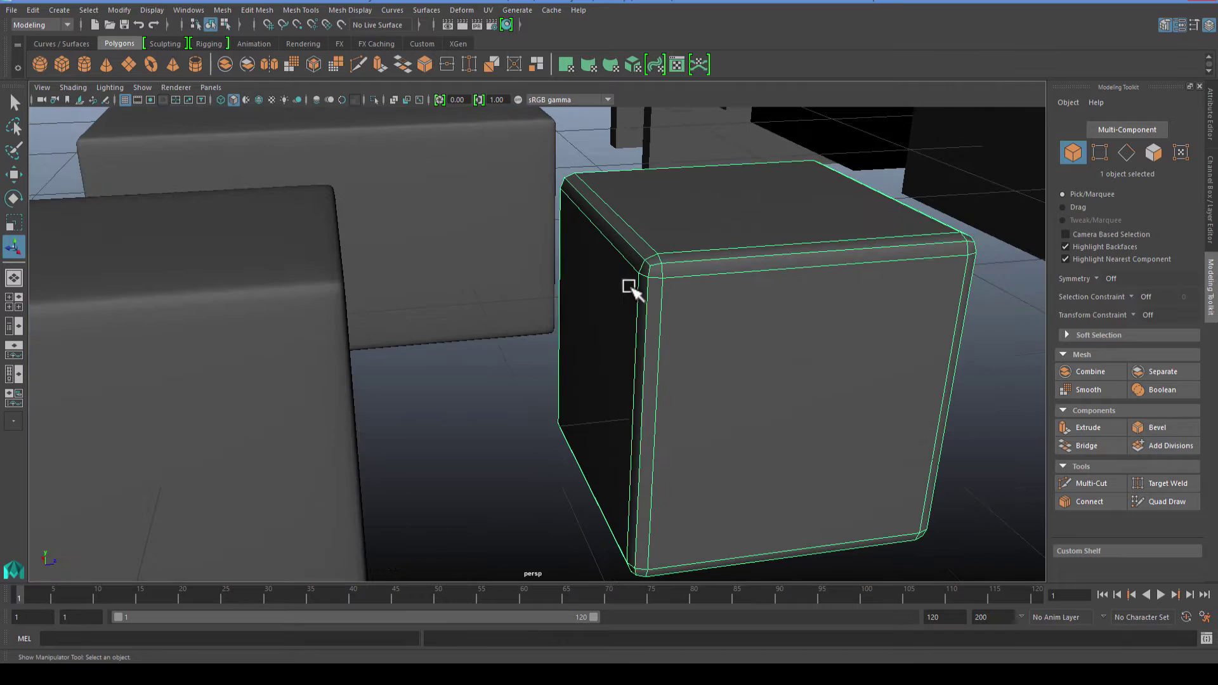
key("f")
scroll(532, 285, "up", 2)
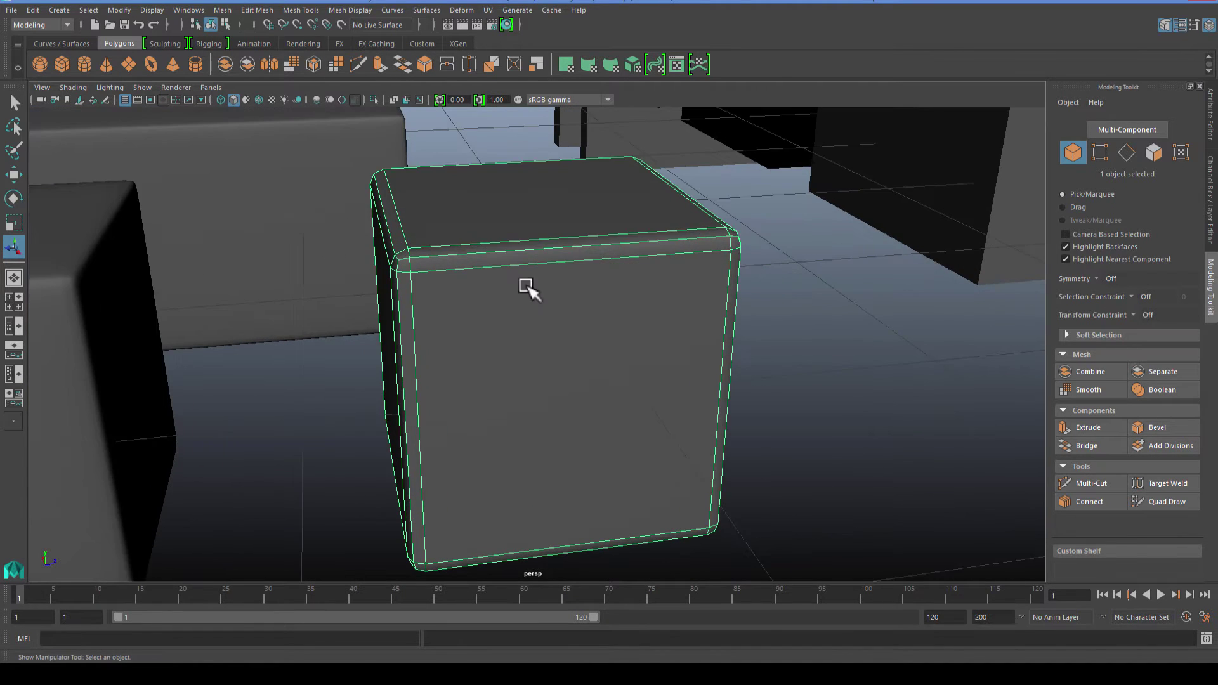
mouse_move(524, 289)
left_mouse_down("alt")
mouse_move(627, 271)
mouse_move(535, 280)
mouse_move(541, 295)
left_mouse_up("alt")
scroll(541, 295, "down", 4)
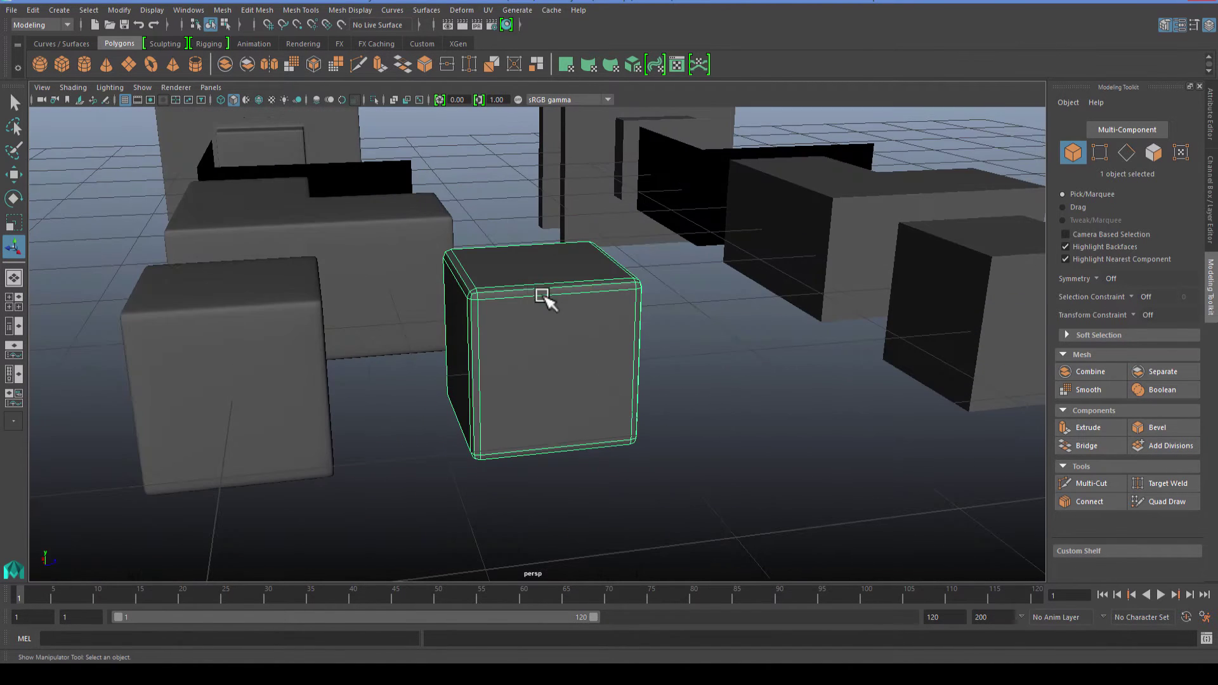
Step: Frame the bevelled and edge-looped cubes in the side view and display that view in wireframe
key("space")
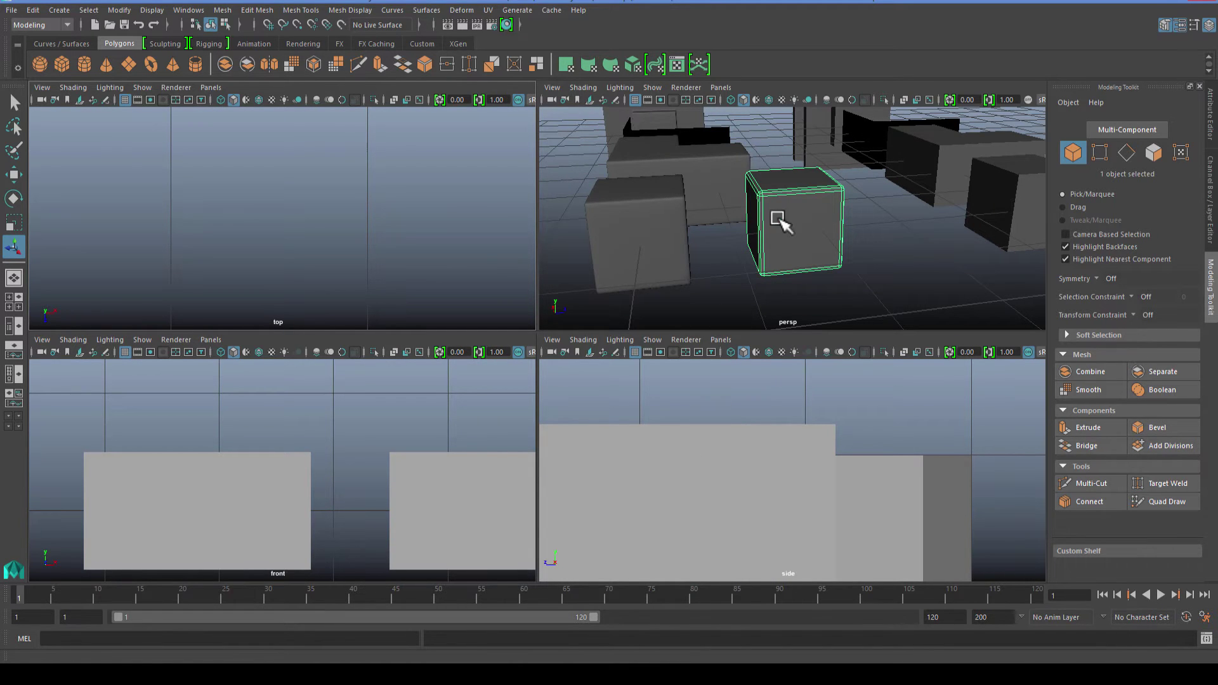
left_click(600, 241, "shift")
key("f")
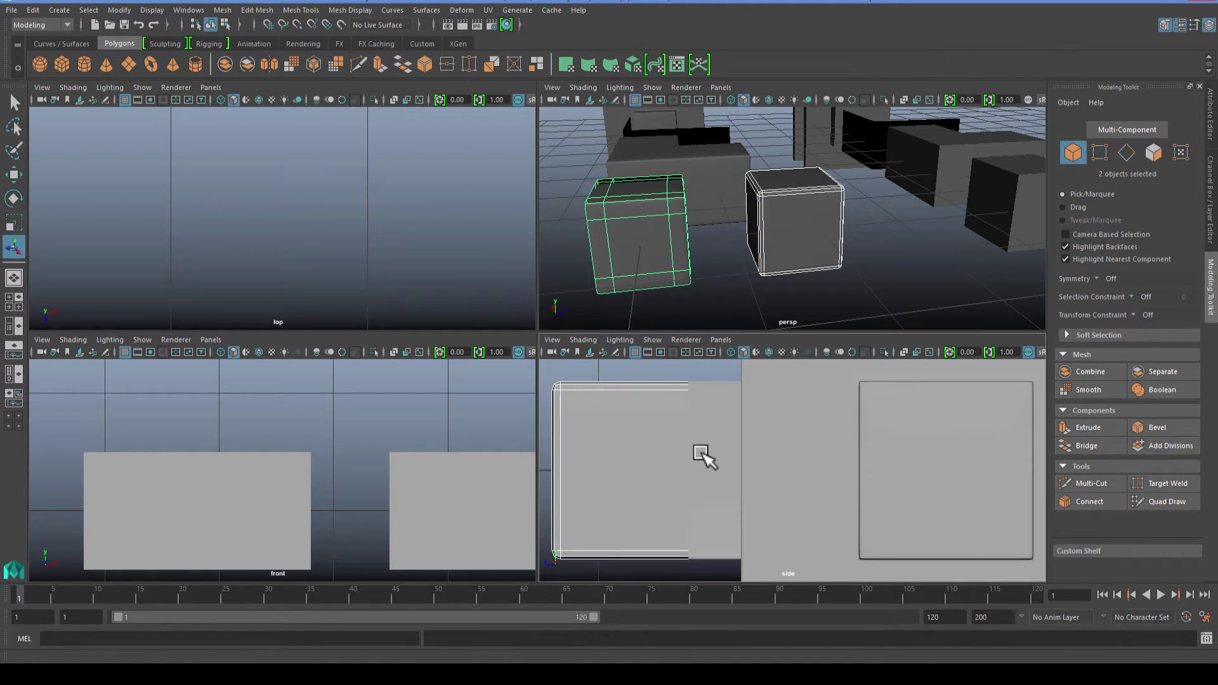
key("4")
scroll(711, 458, "up", 1)
middle_click_drag(729, 467, 879, 484, "alt")
scroll(715, 456, "down", 5)
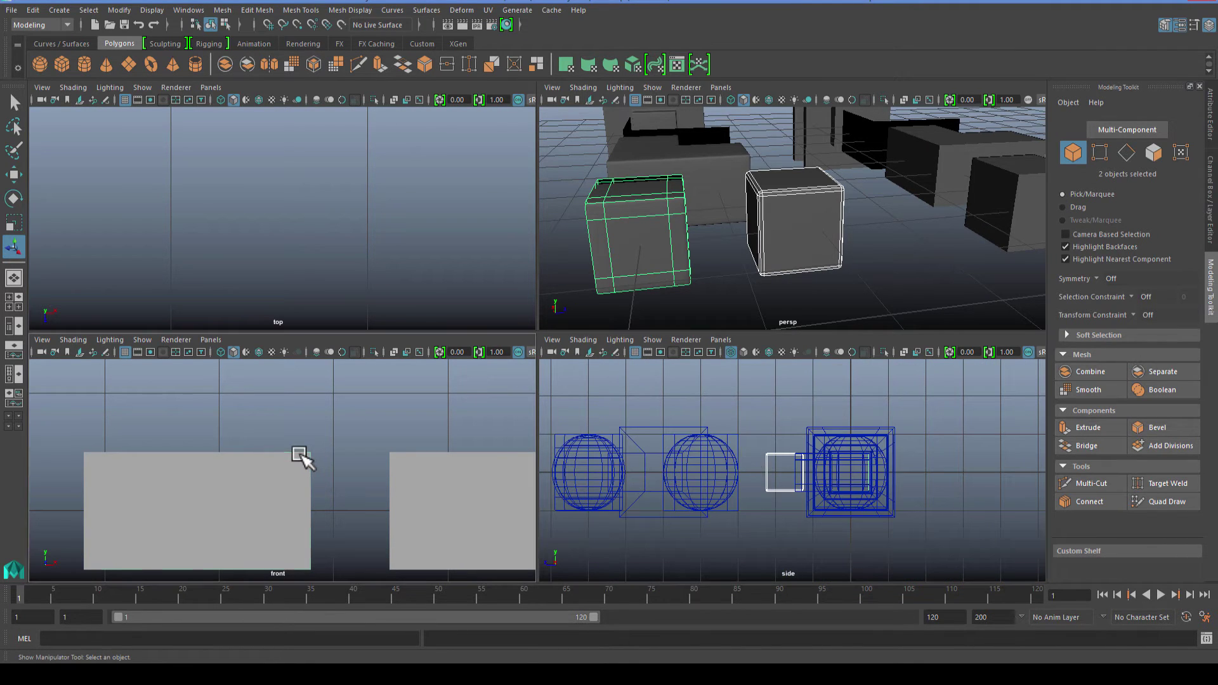
Step: Display the front view in wireframe and examine the outline of the L-shaped block up close
left_click(299, 456)
key("space")
key("f")
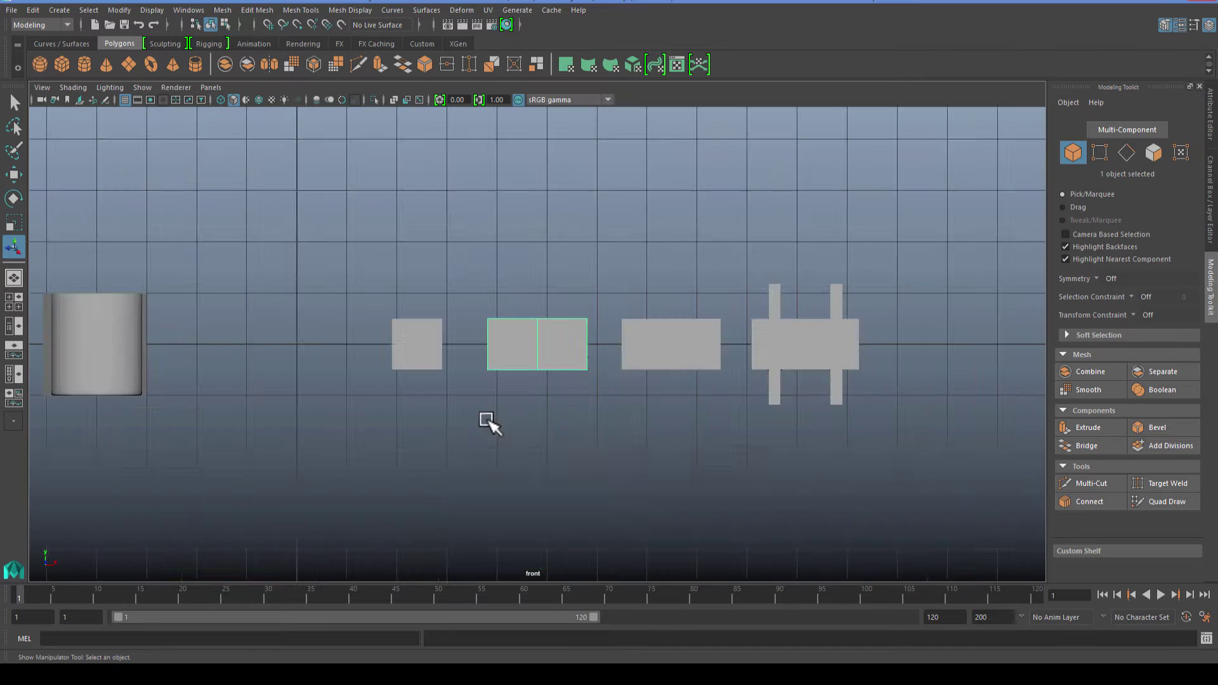
scroll(488, 418, "up", 6)
key("4")
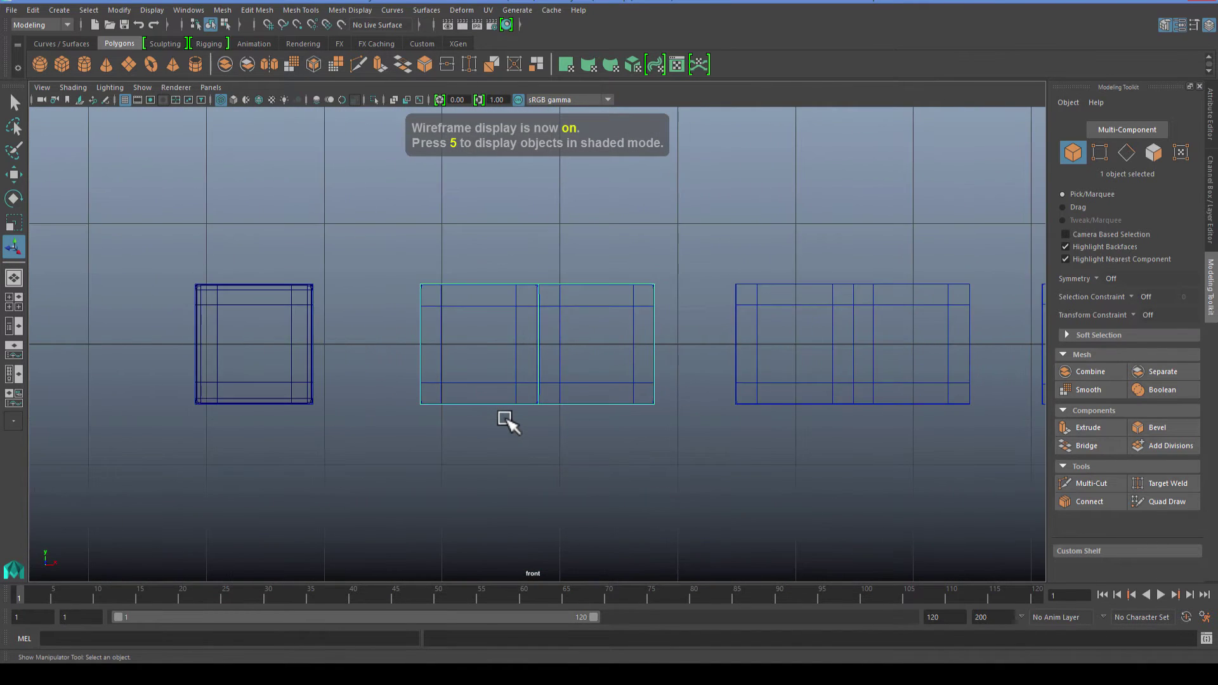
scroll(508, 419, "up", 8)
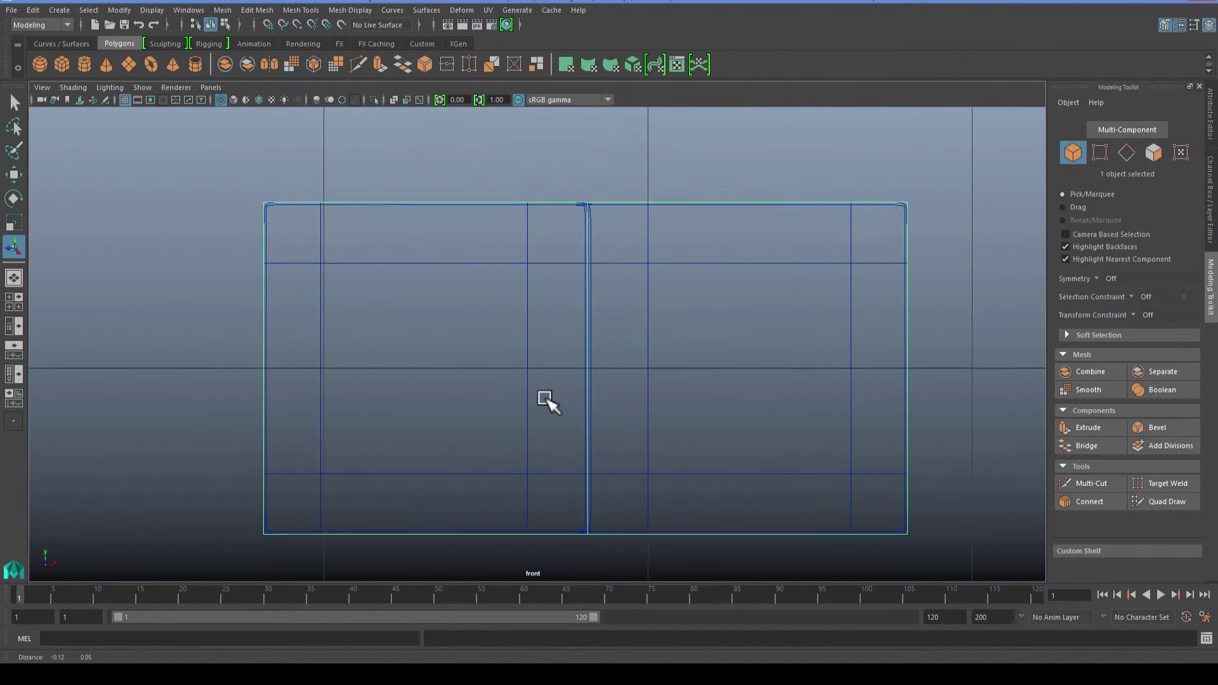
key("space")
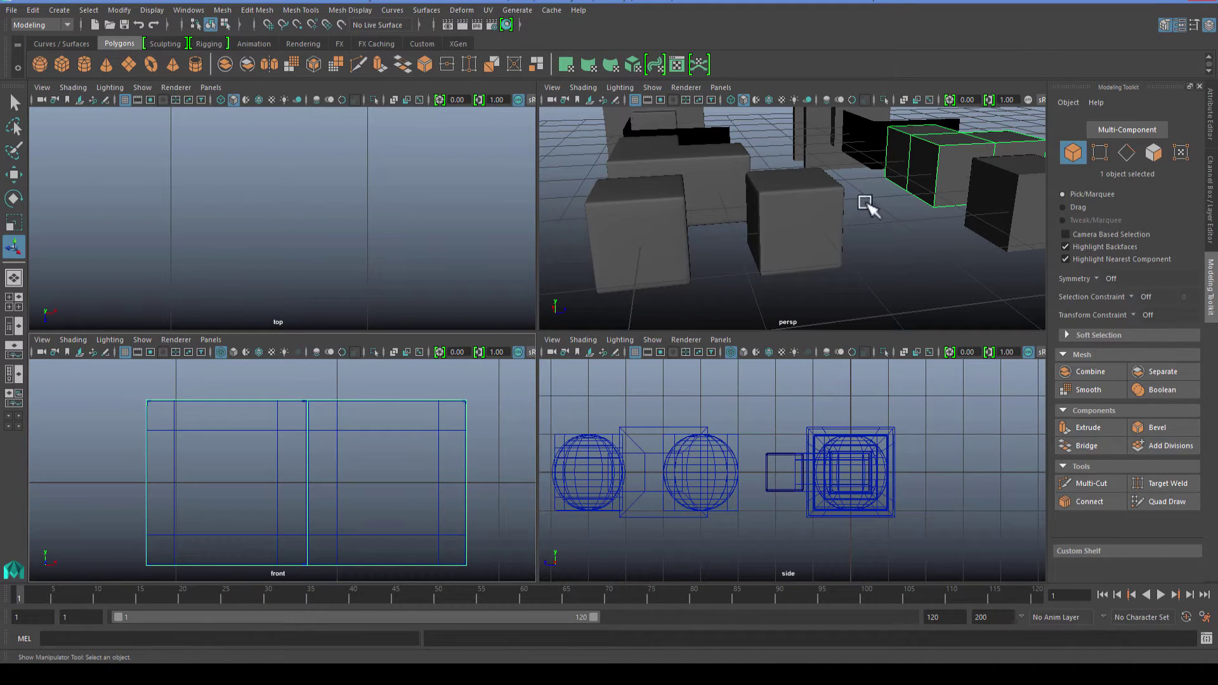
Step: Turn on smooth mesh preview for the bevelled and edge-looped cubes and frame them in the front view
left_click(767, 248)
left_click(650, 259, "shift")
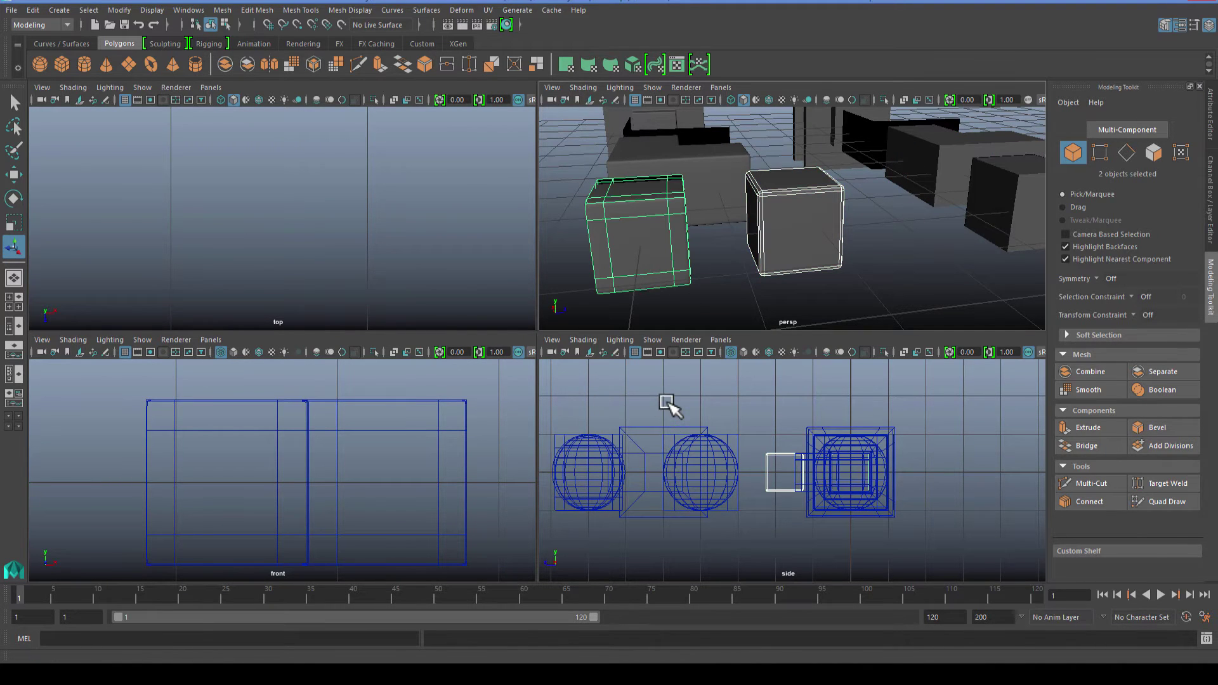
key("3")
key("f")
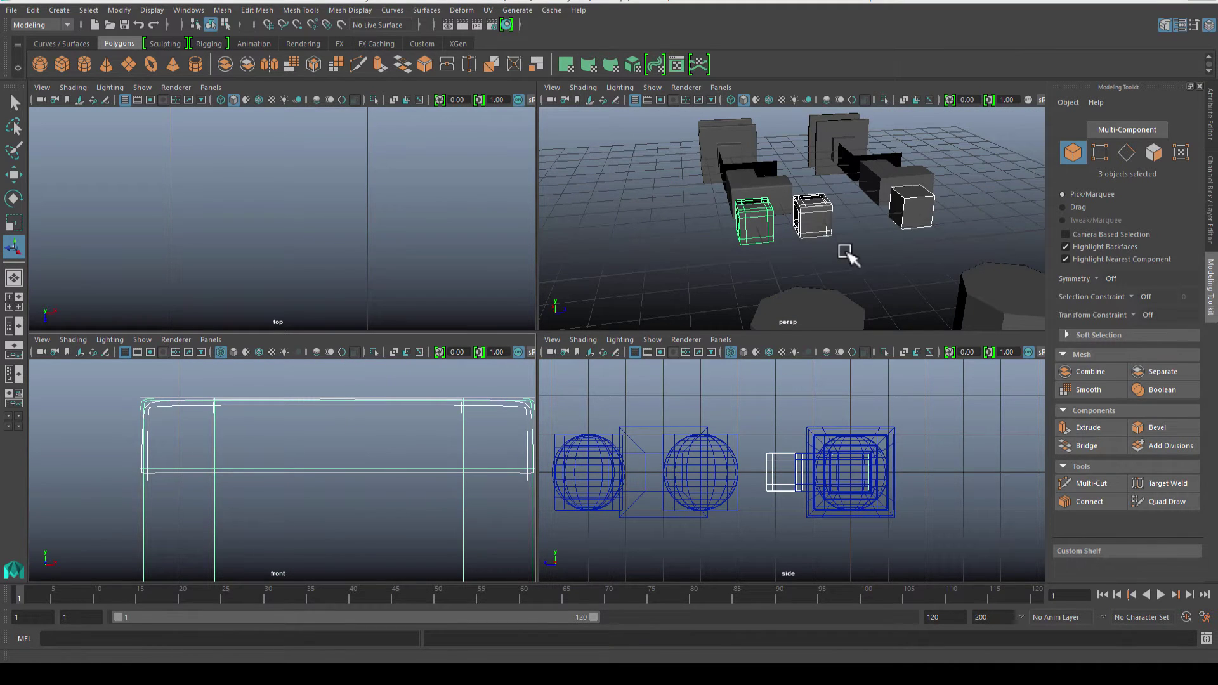
Step: Compare the smoothed bevelled cube with the edge-looped cube and the plain cube in the perspective view
left_click_drag(858, 244, 813, 244, "alt")
scroll(815, 241, "up", 5)
scroll(817, 223, "down", 3)
middle_click_drag(817, 224, 769, 225, "alt")
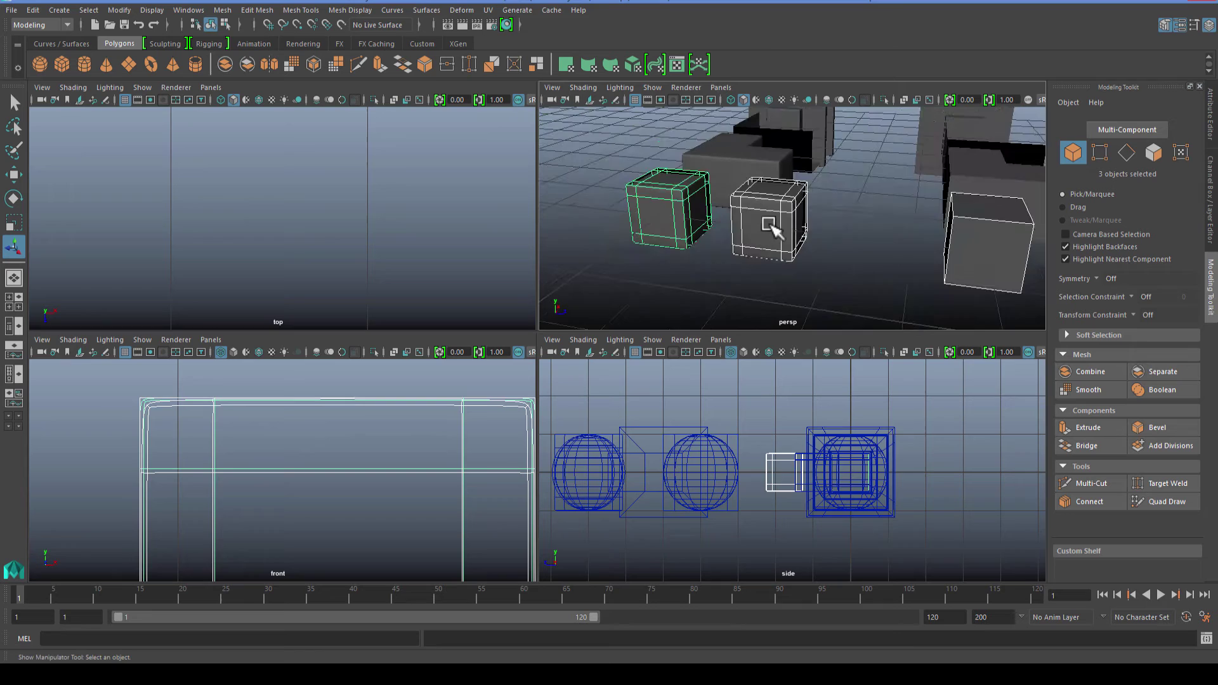
scroll(770, 225, "down", 2)
left_click(929, 230)
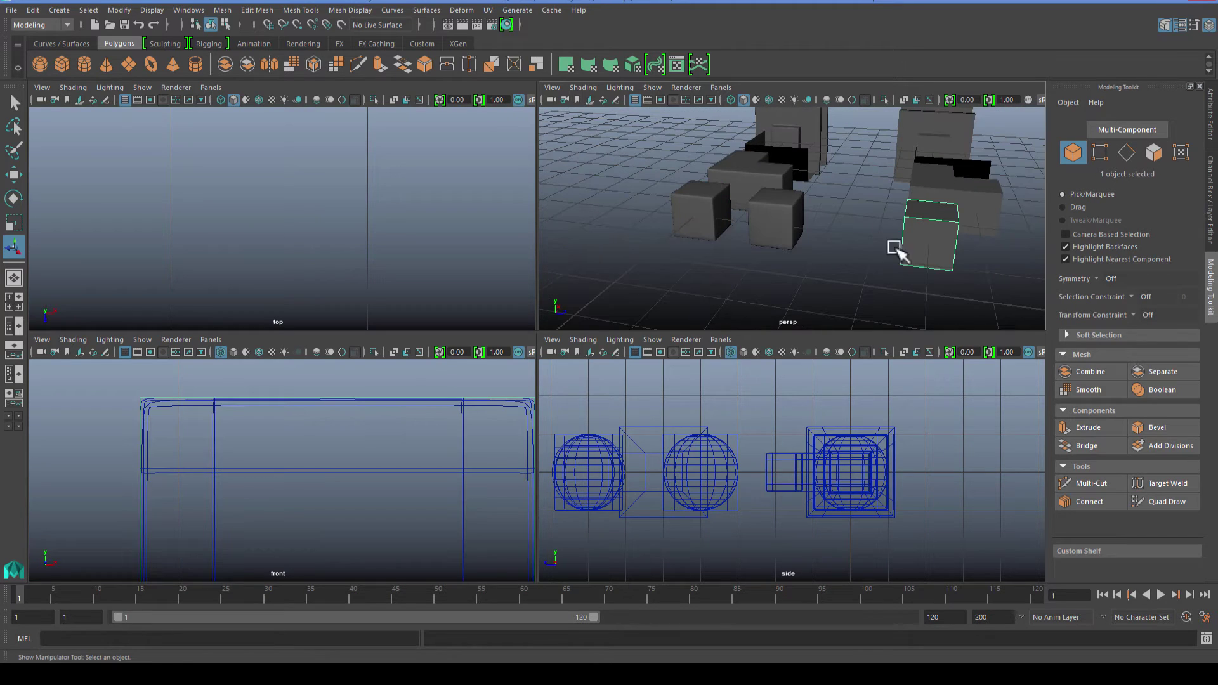
left_click(759, 227)
scroll(759, 235, "up", 6)
scroll(757, 236, "down", 3)
left_click(602, 203)
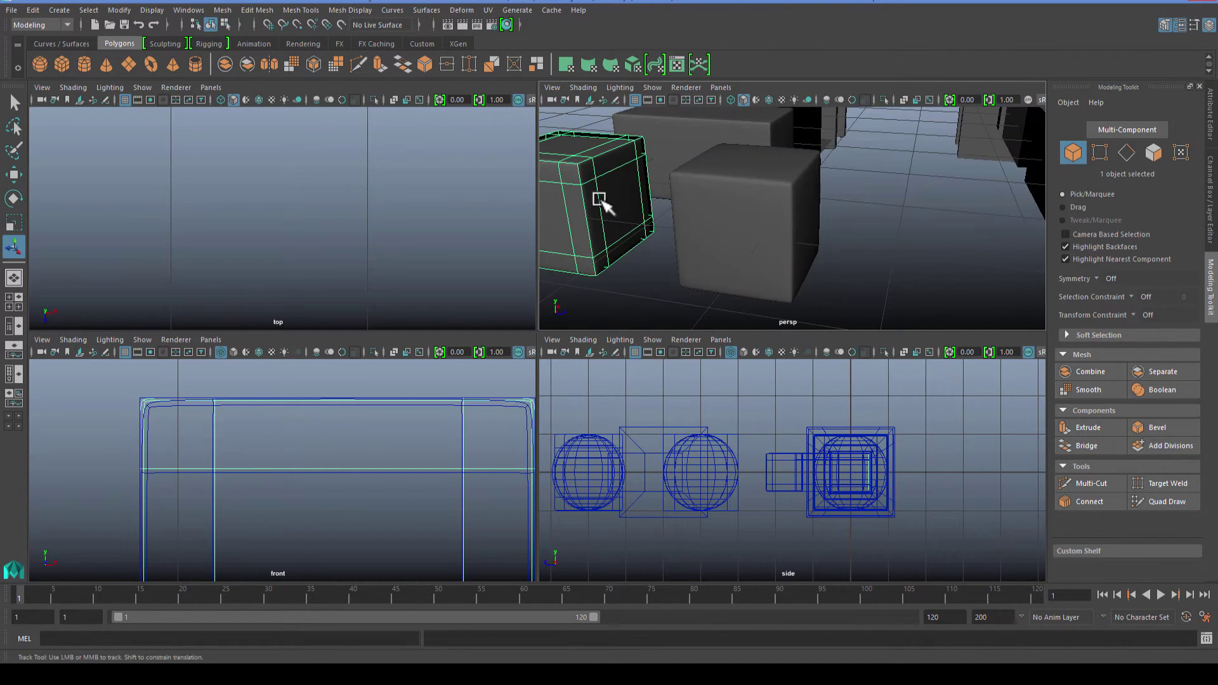
Step: Examine the smoothed edge-looped cube's upper corner profile up close in the front wireframe view
key("f")
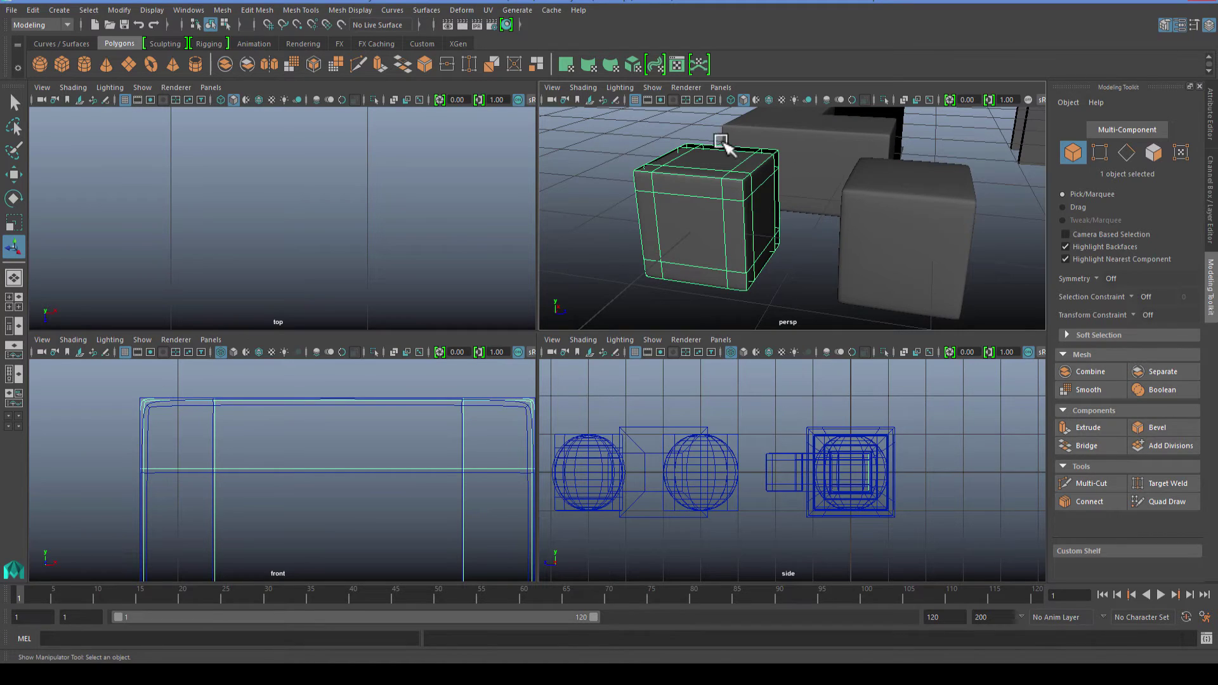
scroll(135, 469, "up", 1)
scroll(123, 437, "up", 3)
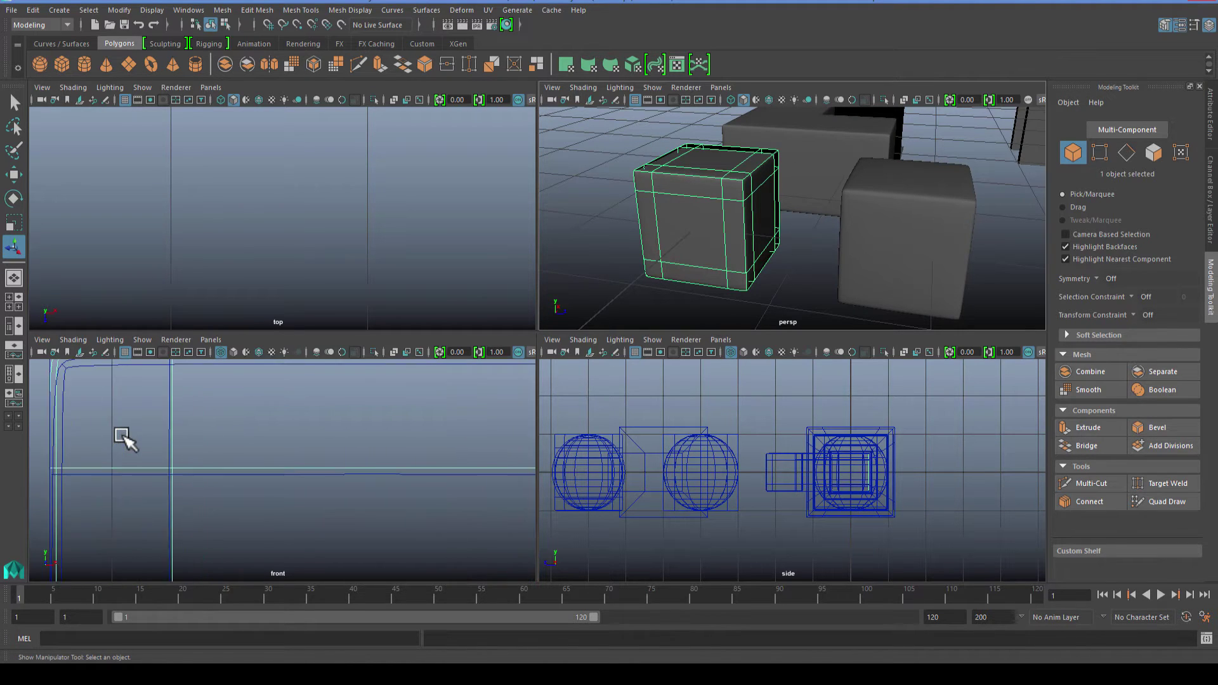
middle_click_drag(126, 436, 348, 515, "alt")
scroll(280, 470, "up", 2)
middle_click_drag(279, 471, 306, 456, "alt")
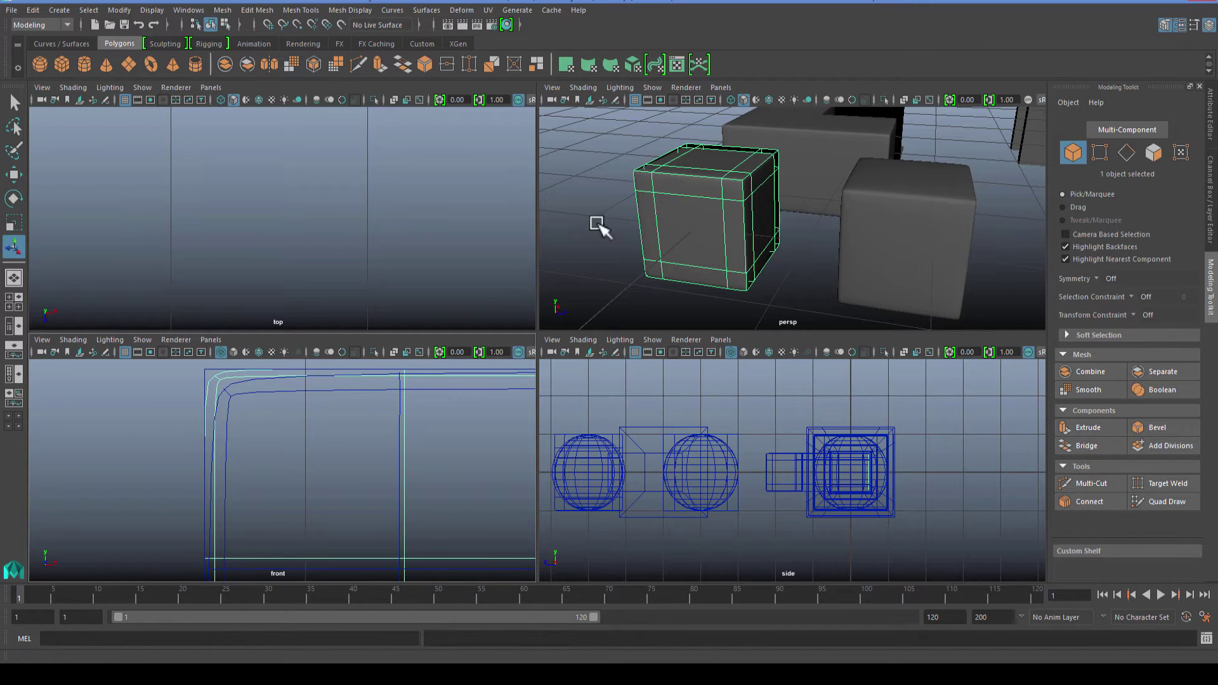
Step: Select the smoothed bevelled cube and compare its outline with the other cubes in the front view
left_click(856, 204)
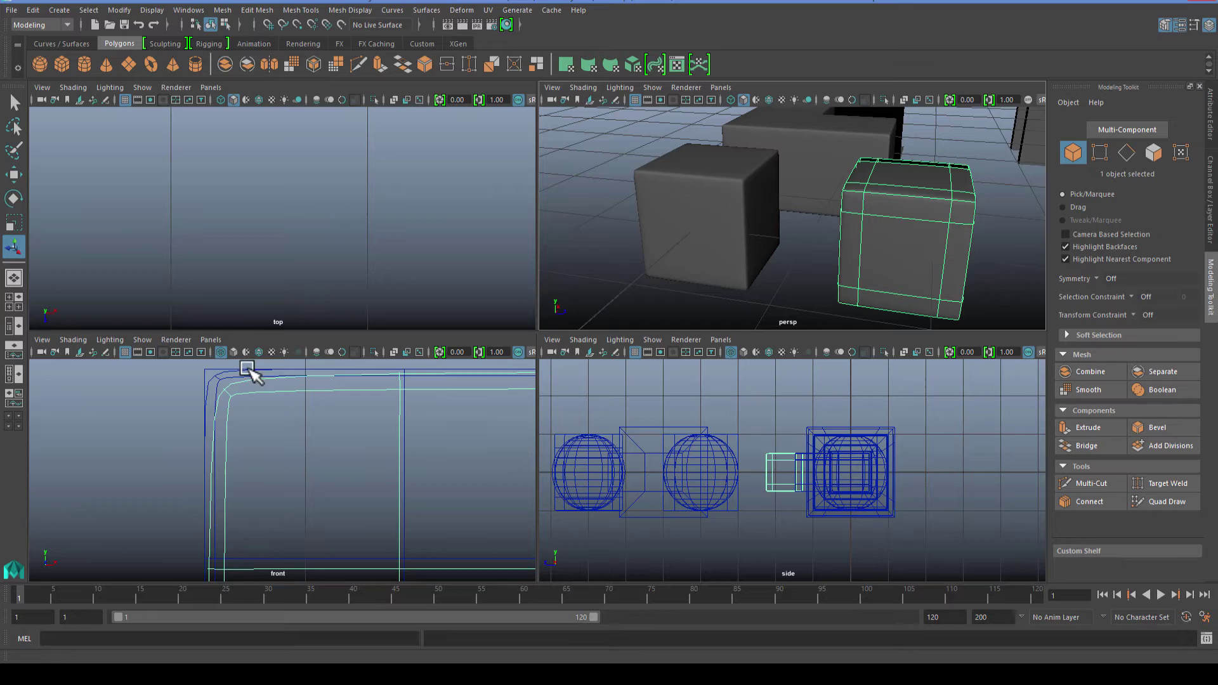
scroll(254, 380, "down", 10)
mouse_move(305, 472)
middle_mouse_down("alt")
mouse_move(272, 439)
mouse_move(311, 465)
middle_mouse_up("alt")
scroll(266, 436, "up", 3)
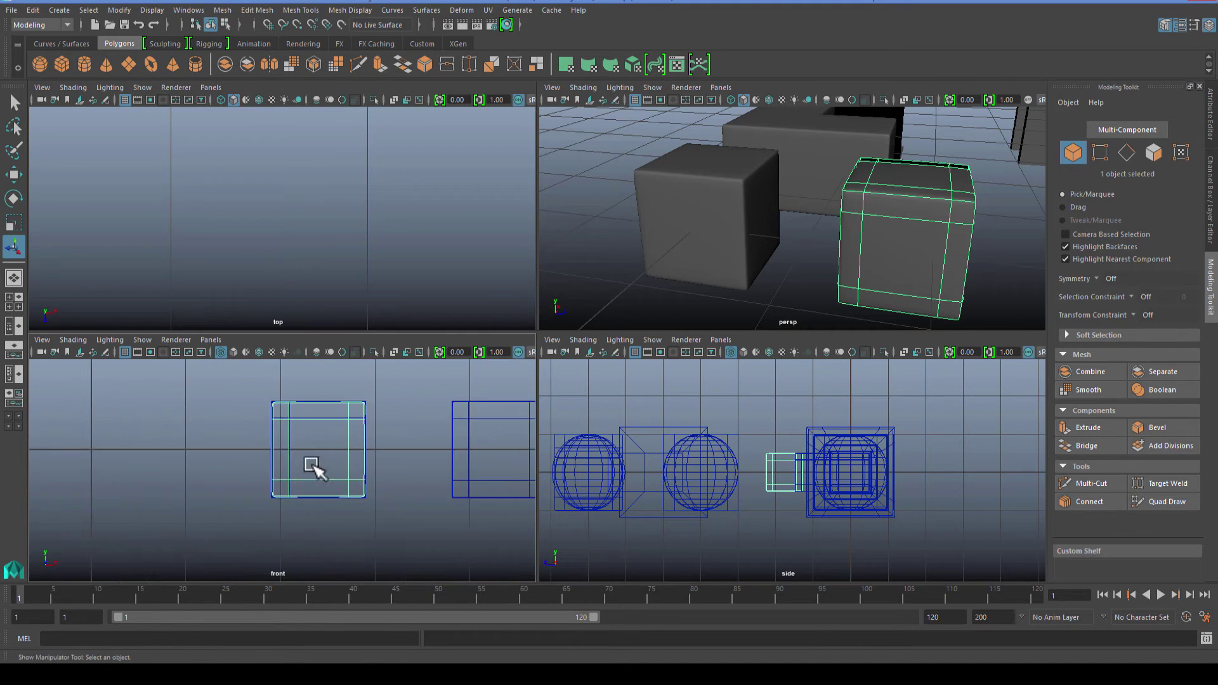
scroll(311, 466, "up", 8)
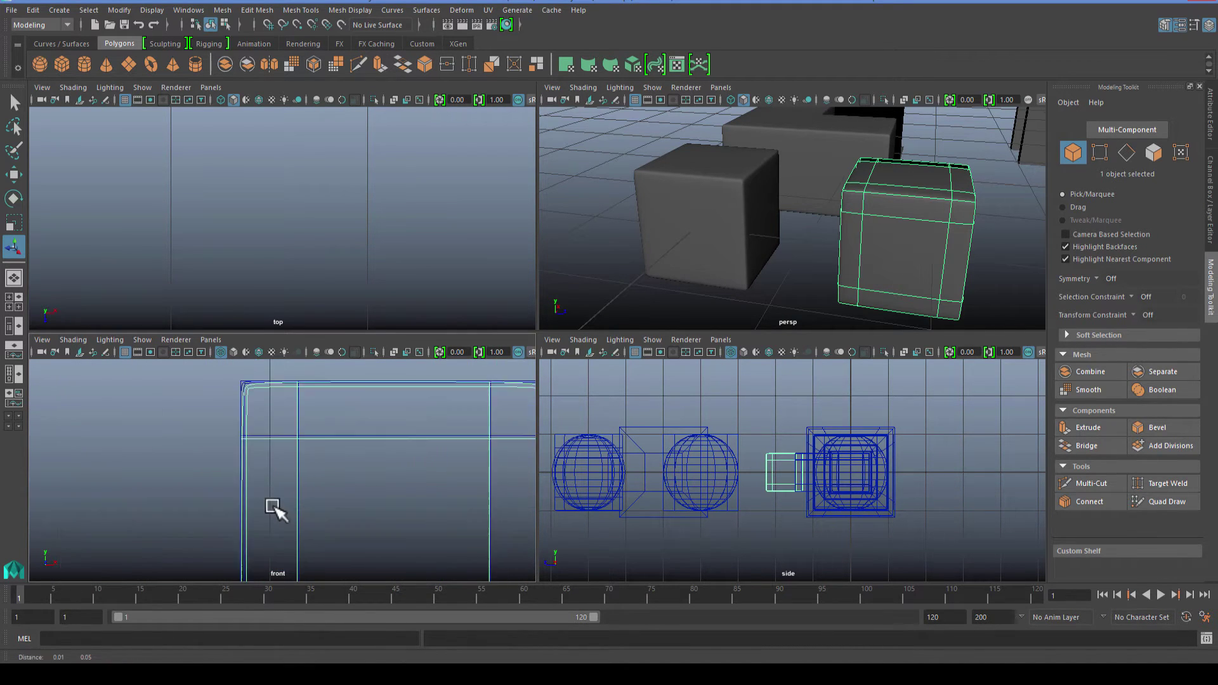
middle_click_drag(273, 506, 266, 542, "alt")
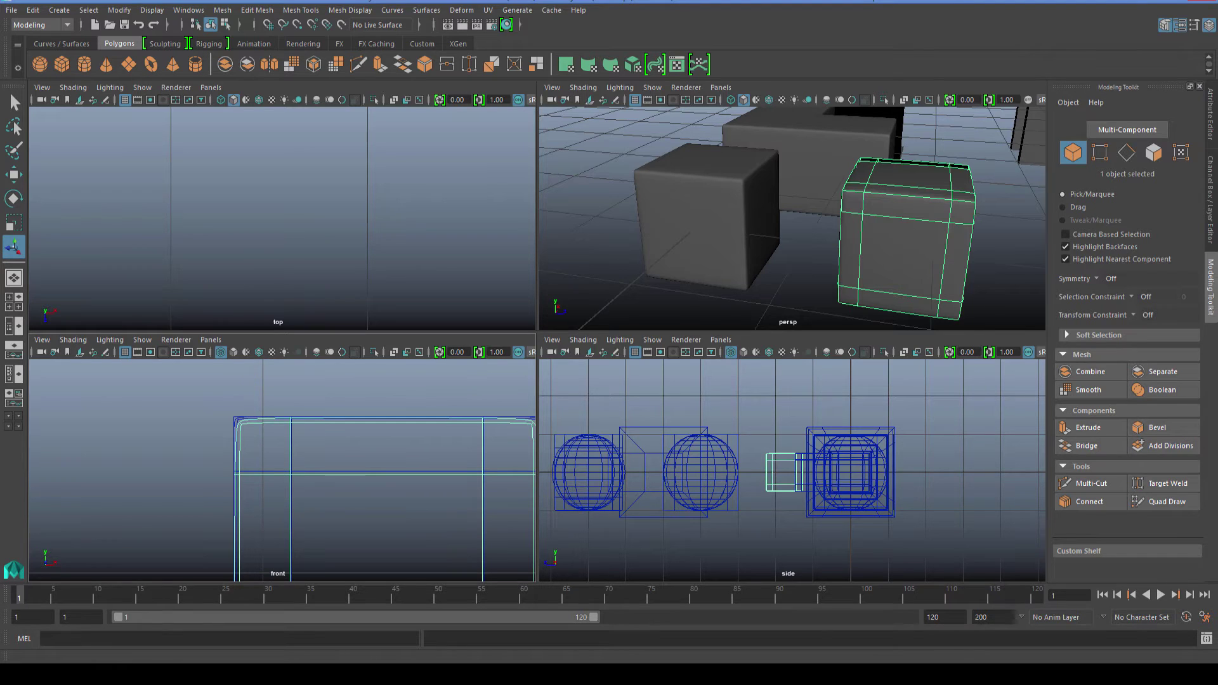
Step: Delete the bevelled cube copy in the perspective view and select the plain cube
scroll(897, 232, "down", 5)
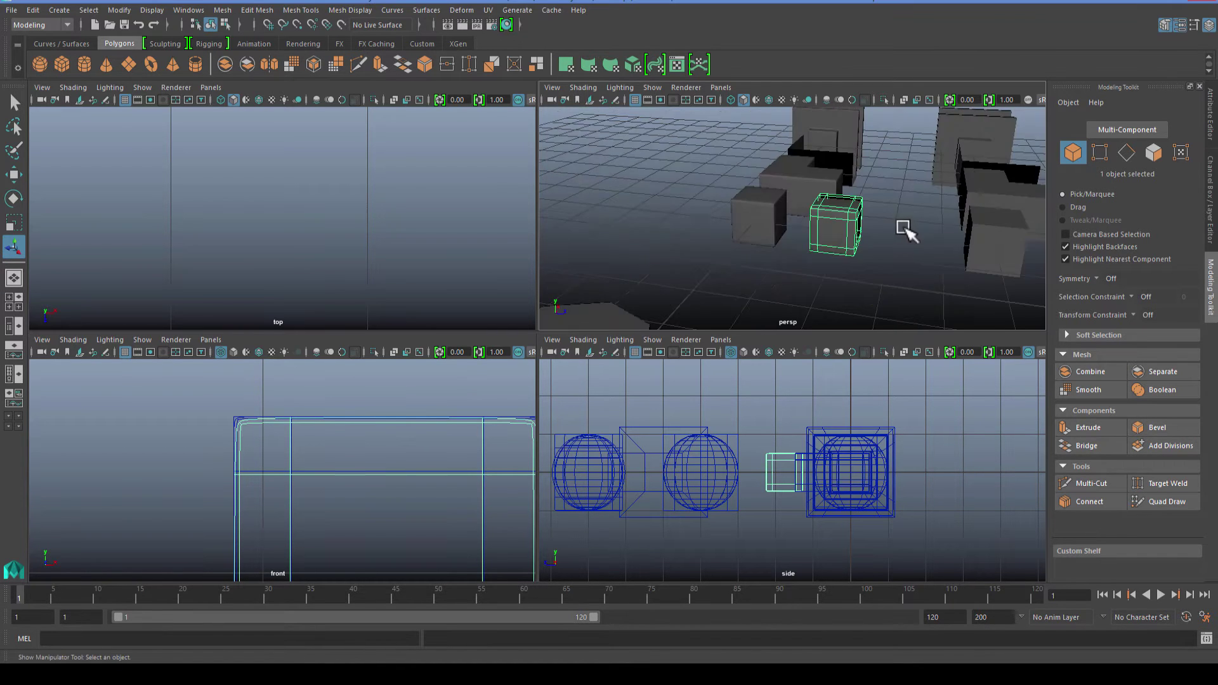
left_click_drag(902, 228, 696, 241, "alt")
key("space")
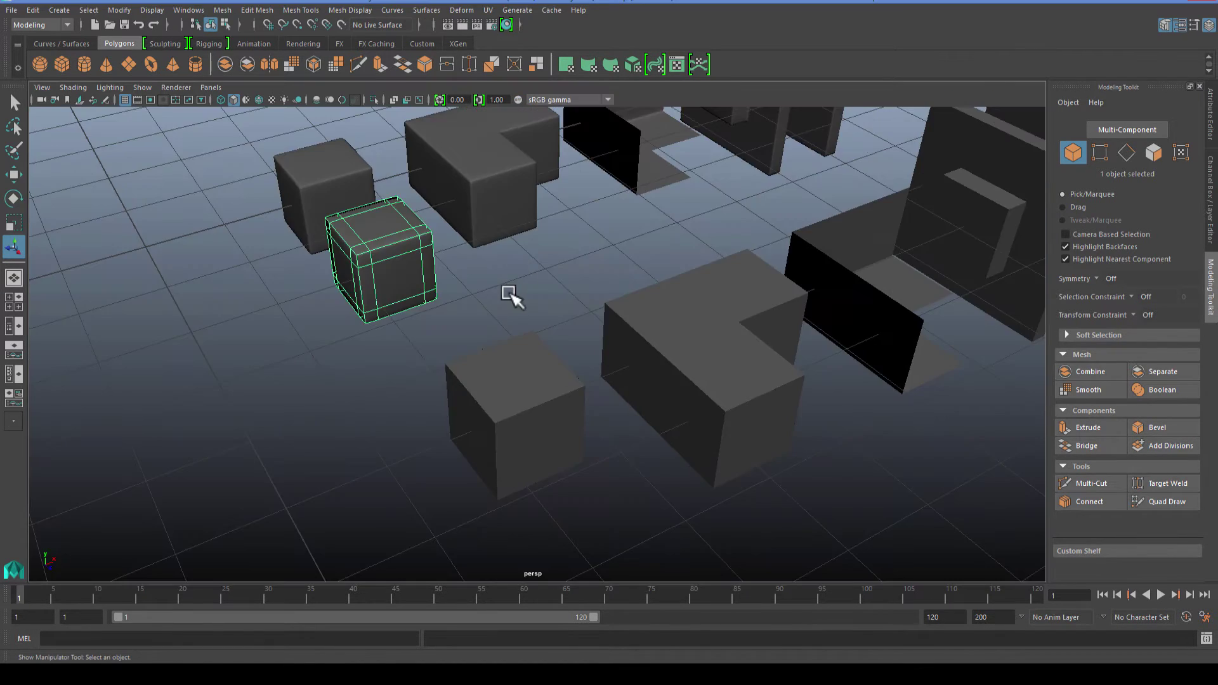
scroll(567, 340, "down", 4)
left_click_drag(569, 341, 484, 291, "alt")
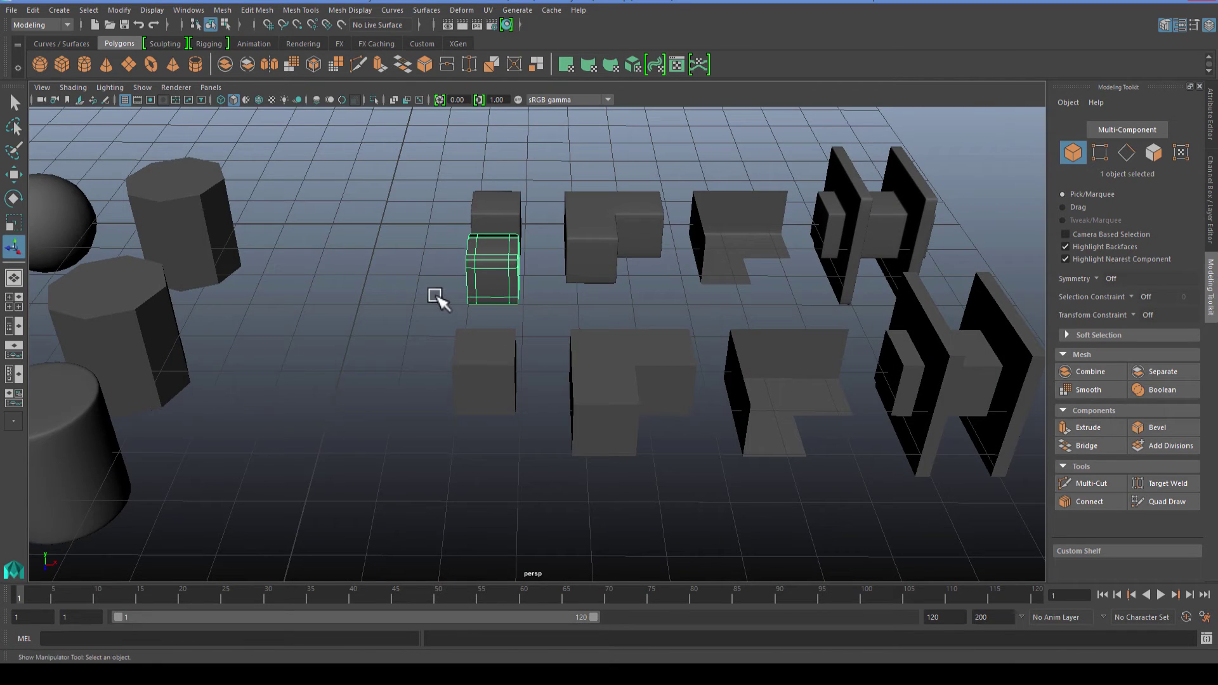
scroll(436, 299, "up", 3)
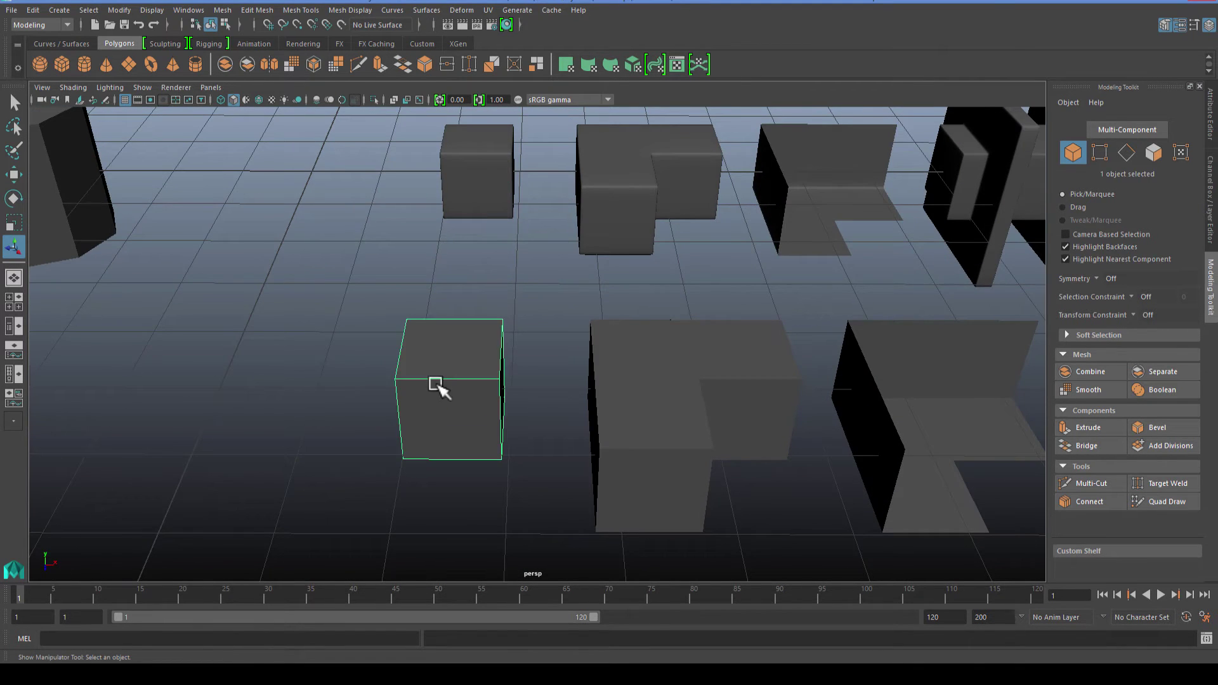
Step: Insert a supporting edge loop close to the left side of the plain cube with the Insert Edge Loop tool
scroll(436, 383, "down", 4)
mouse_move(435, 383)
left_mouse_down("alt")
mouse_move(459, 429)
mouse_move(459, 402)
mouse_move(417, 394)
left_mouse_up("alt")
scroll(459, 430, "up", 3)
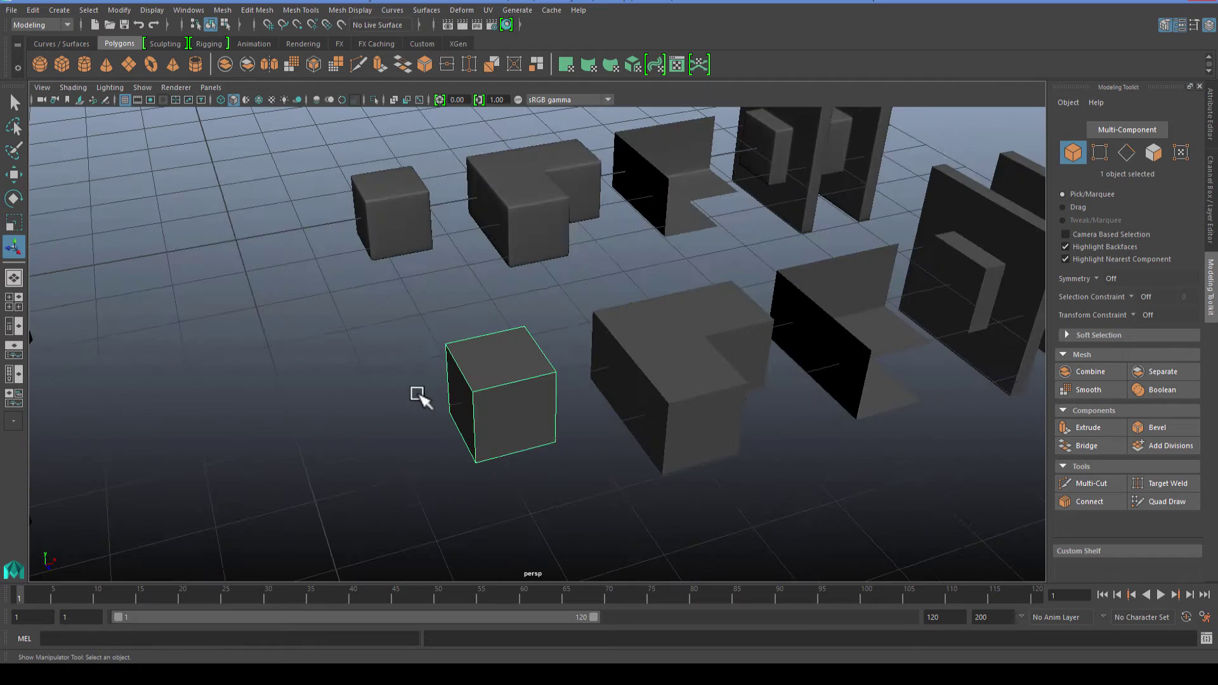
scroll(417, 394, "up", 3)
left_click(260, 10)
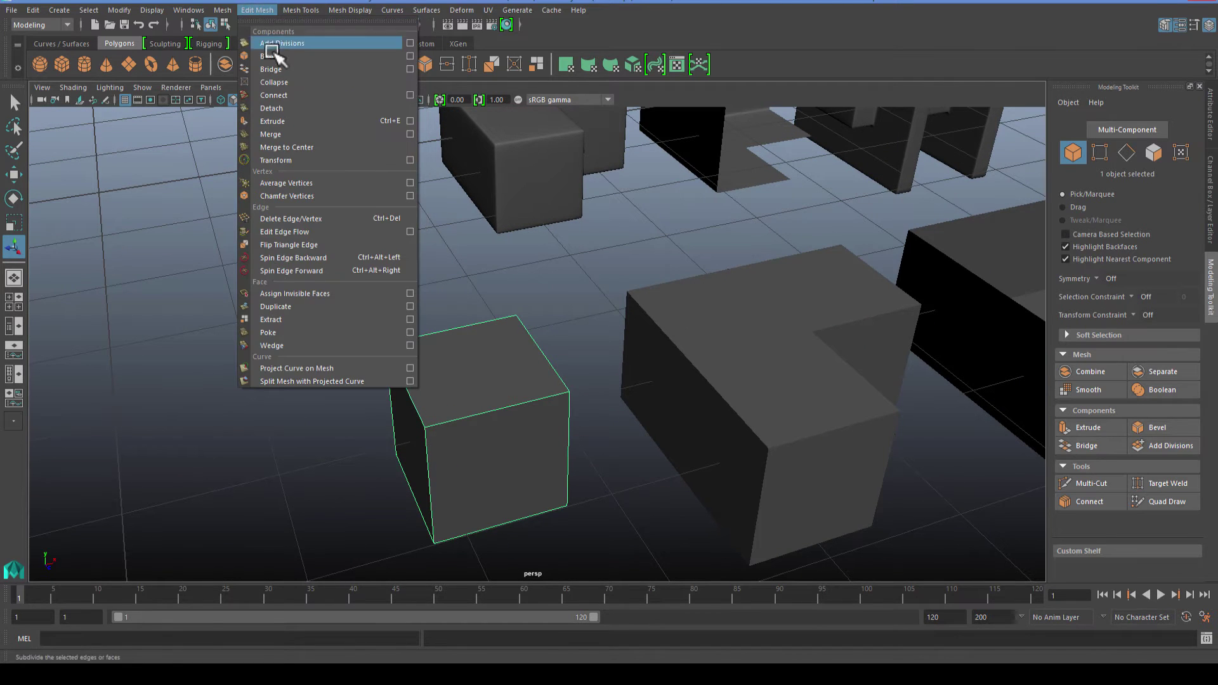
left_click(301, 11)
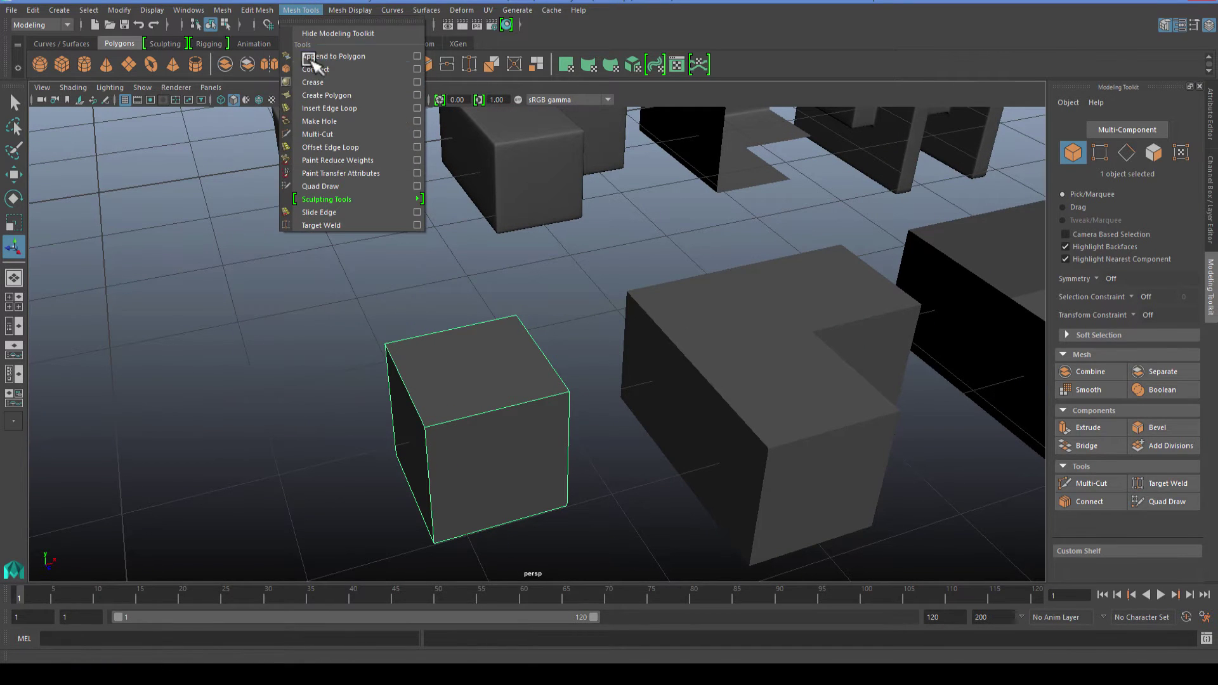
left_click(327, 109)
key("f")
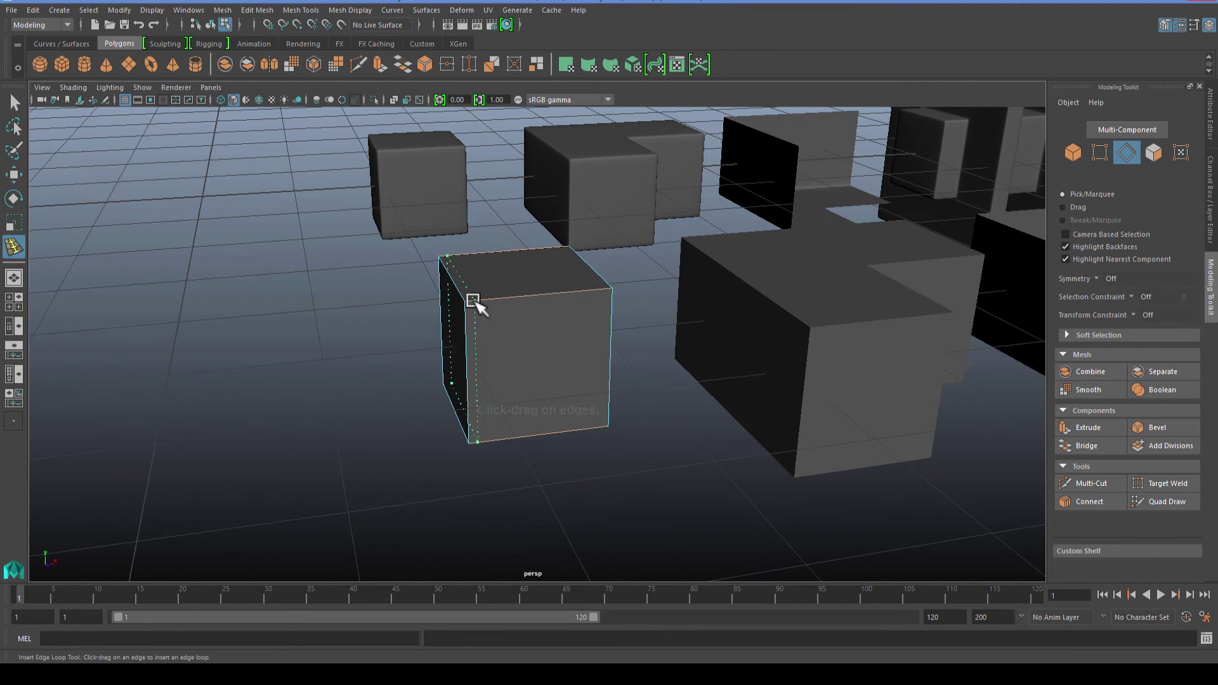
left_click(467, 317)
Step: Insert two more supporting edge loops on the cube, one just below its top face and one just behind its front face
scroll(438, 304, "up", 3)
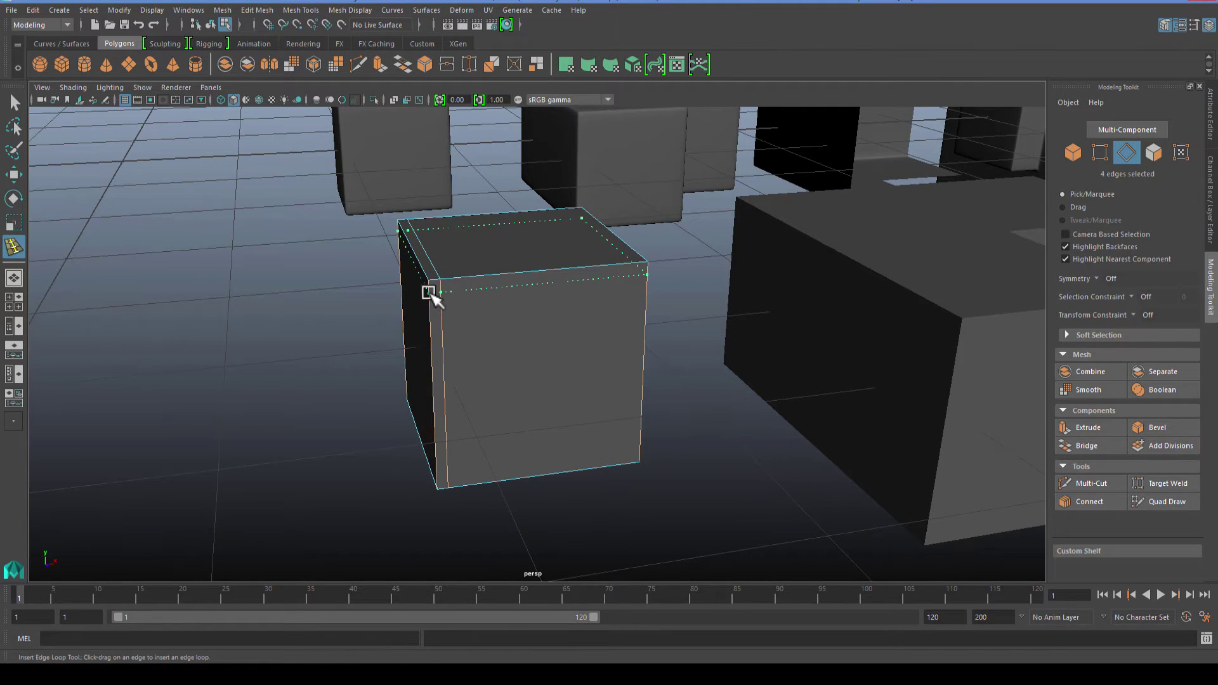
left_click(429, 293)
left_click_drag(427, 345, 577, 302, "alt")
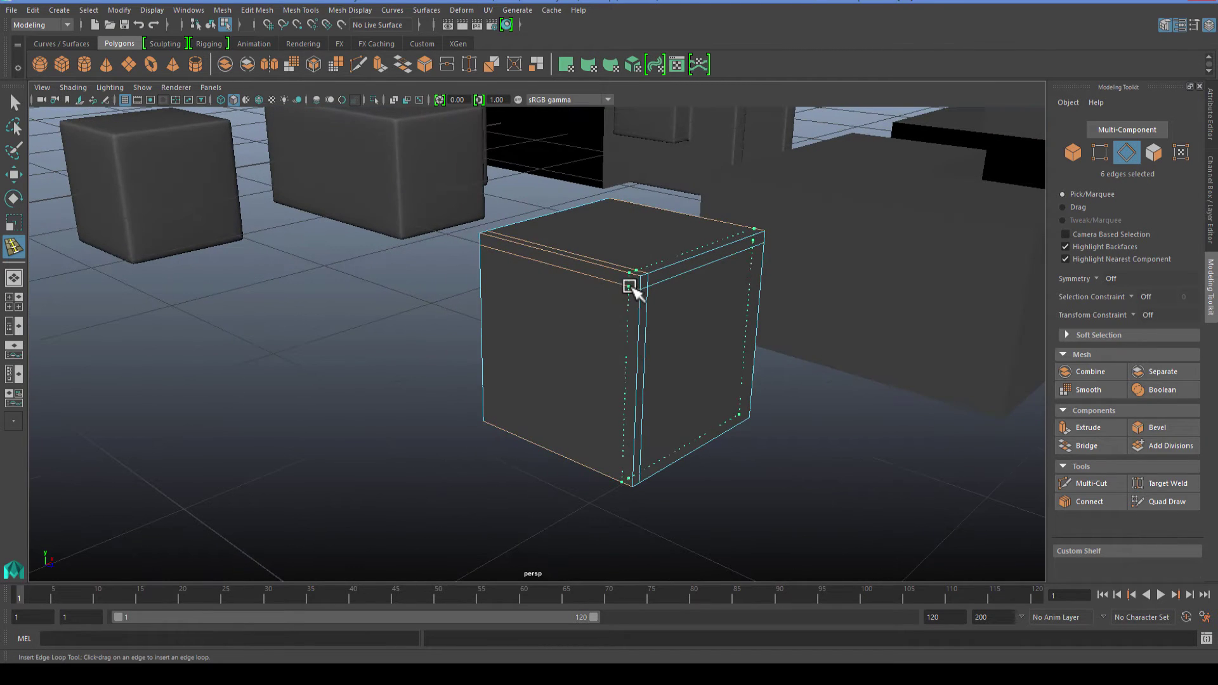
left_click(628, 292)
left_click_drag(704, 310, 533, 356, "alt")
scroll(530, 359, "up", 3)
middle_click_drag(530, 359, 560, 351, "alt")
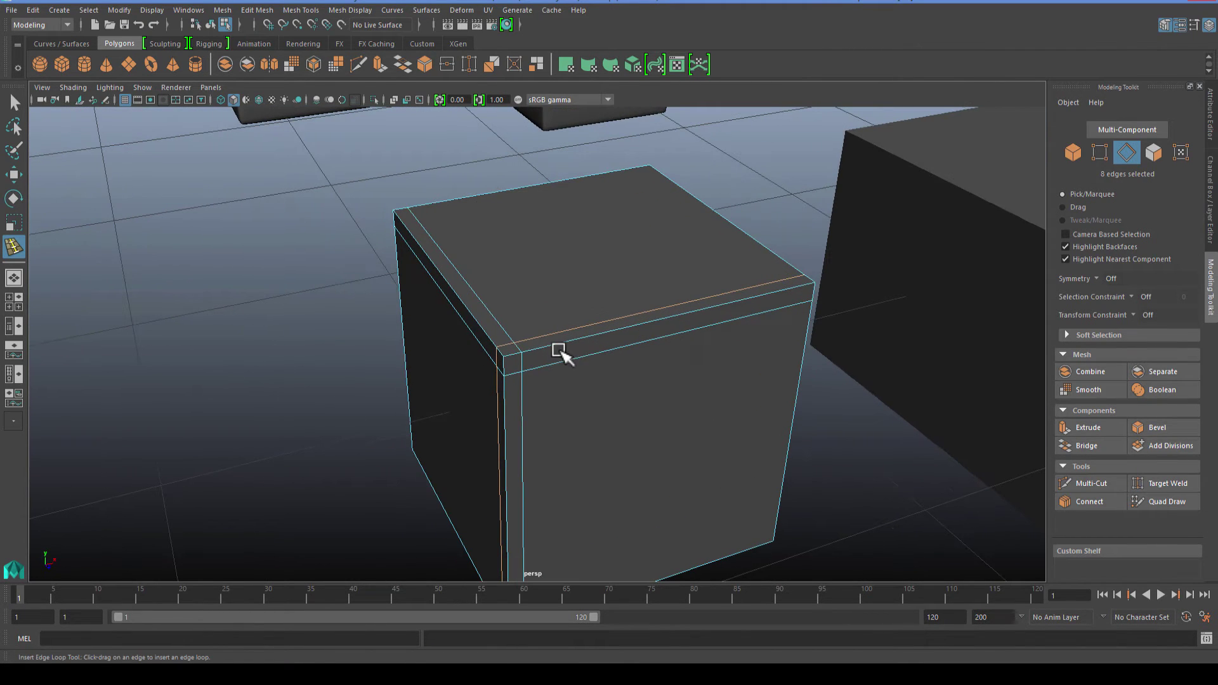
Step: Preview the partly edge-looped cube smoothed, inspect its tight and loose corners, and return it to unsmoothed display
key("q")
key("3")
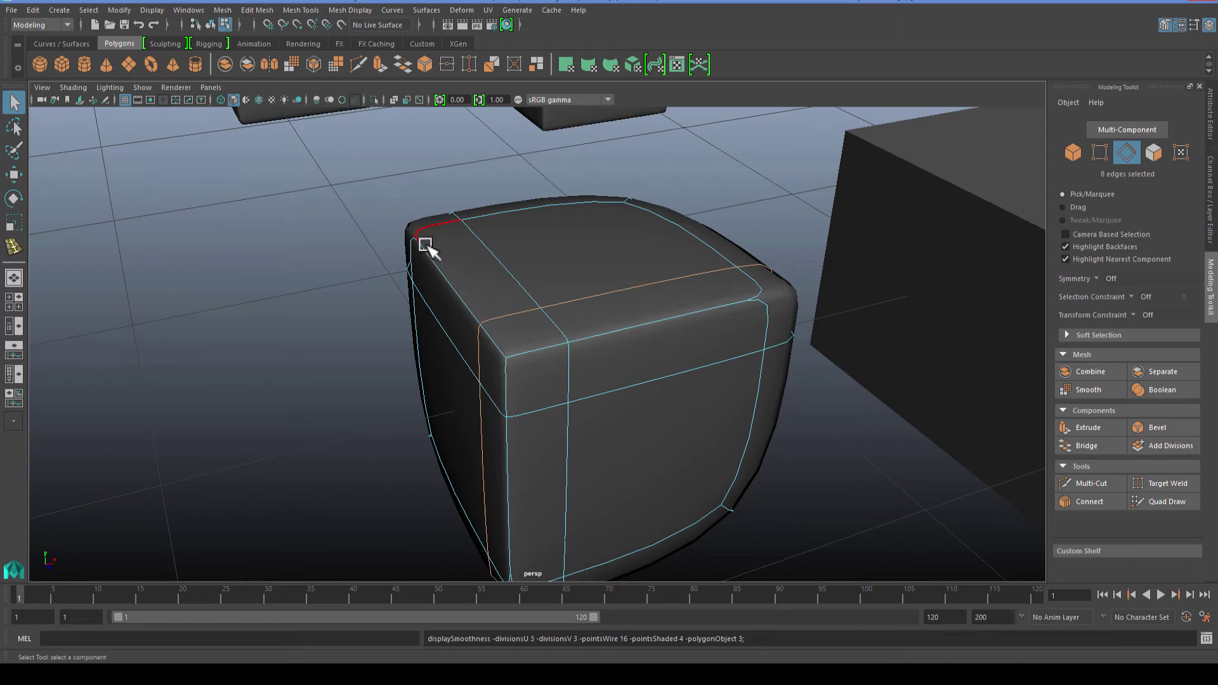
left_click_drag(535, 383, 604, 269, "alt")
left_click_drag(557, 226, 508, 335, "alt")
key("1")
Step: Insert supporting edge loops close to the cube's right side, bottom and back, and undo the stray extra loop
left_click(13, 244)
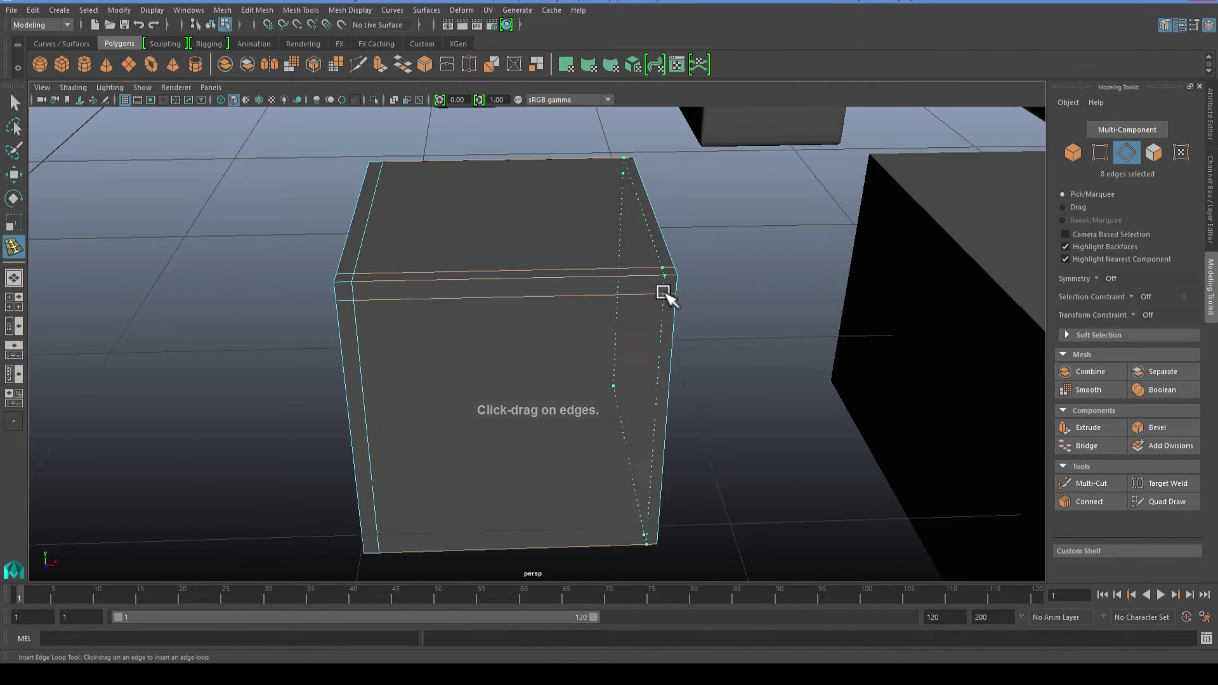
left_click_drag(662, 293, 663, 292)
left_click_drag(574, 292, 566, 224, "alt")
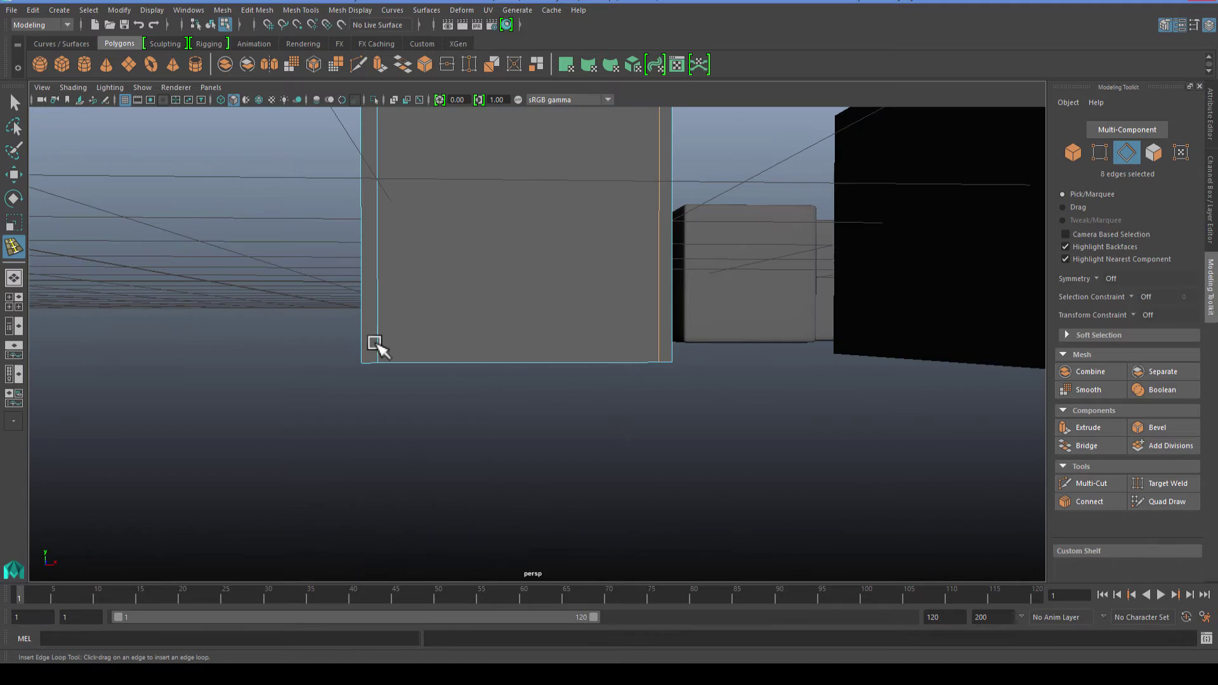
left_click_drag(374, 345, 381, 348)
left_click_drag(430, 381, 809, 378, "alt")
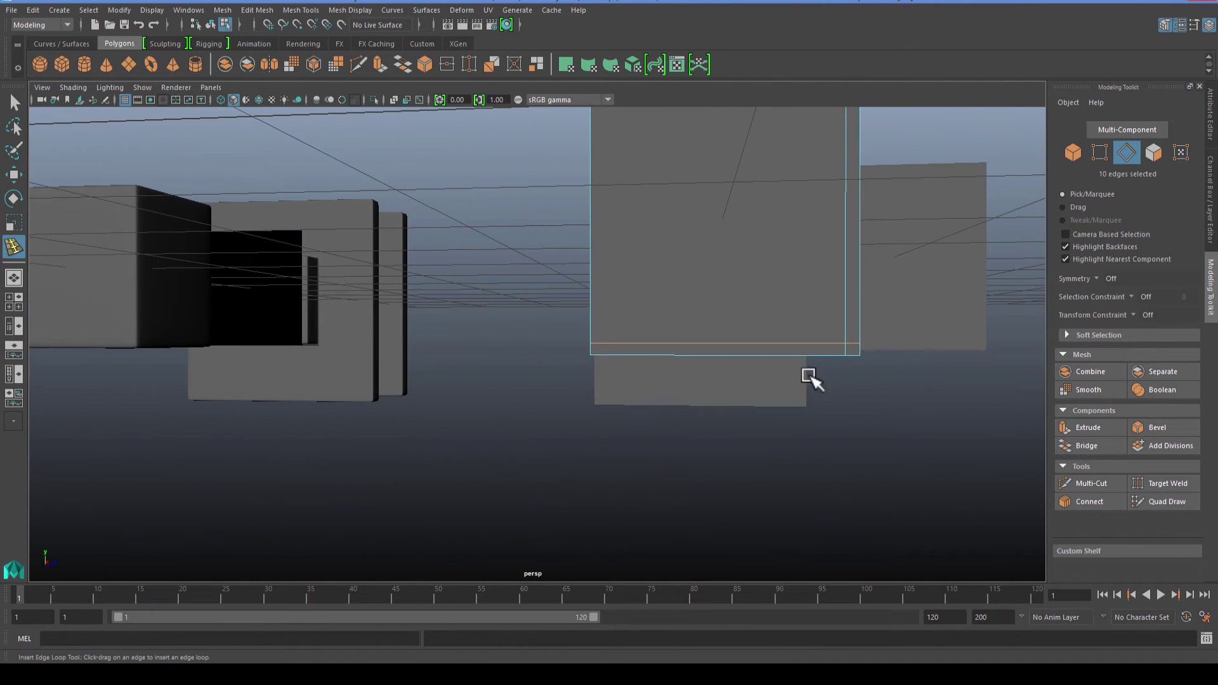
left_click_drag(600, 356, 598, 356)
left_click_drag(603, 378, 468, 345, "alt")
left_click_drag(470, 295, 522, 343, "alt")
key("ctrl+z")
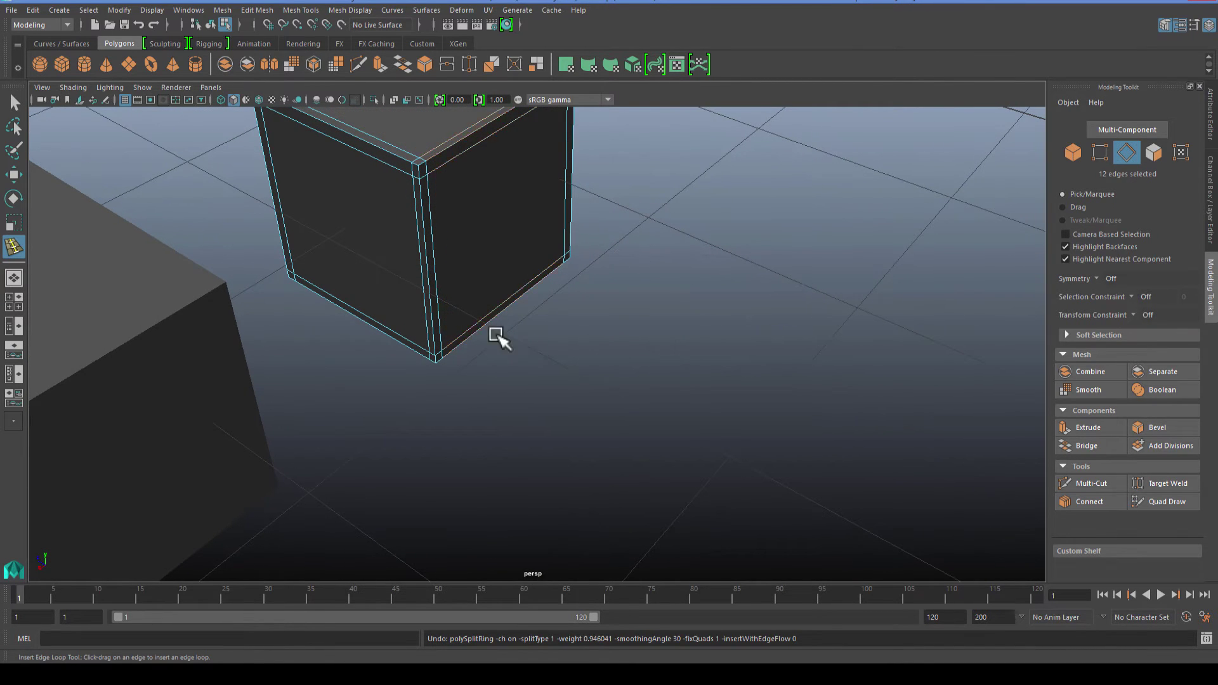
Step: Display the fully edge-looped cube smoothed and inspect its tightened corners from several angles
left_click_drag(369, 283, 444, 193, "alt")
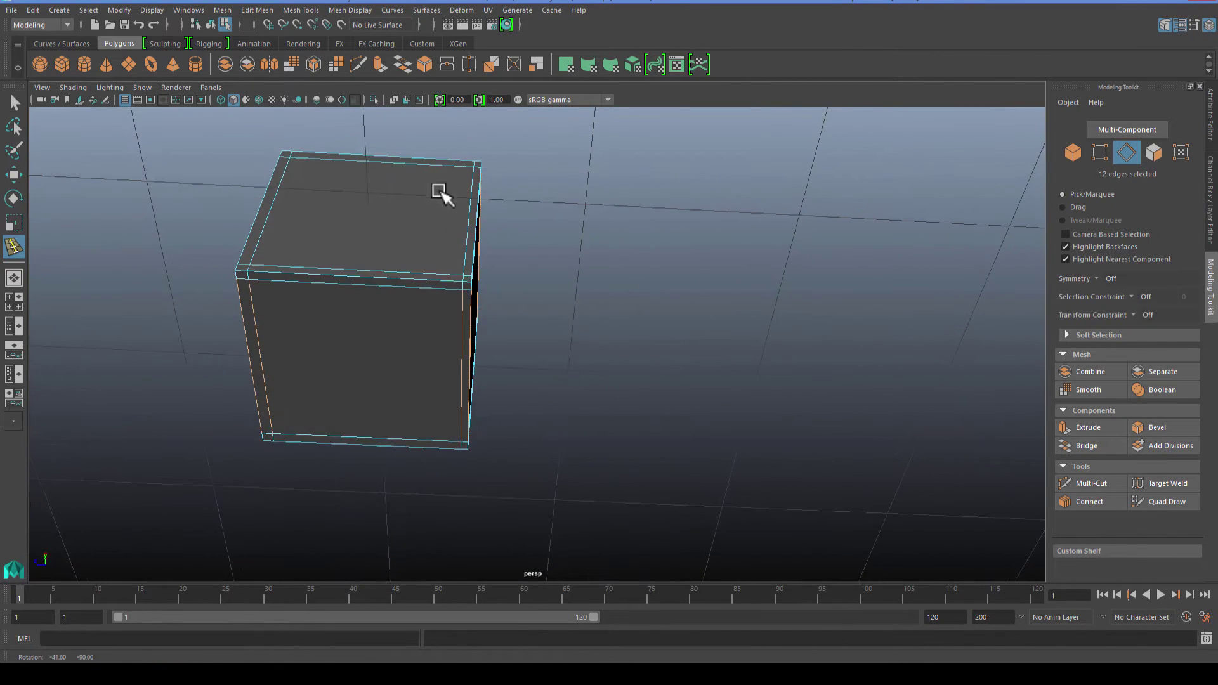
left_click_drag(378, 232, 535, 375, "alt")
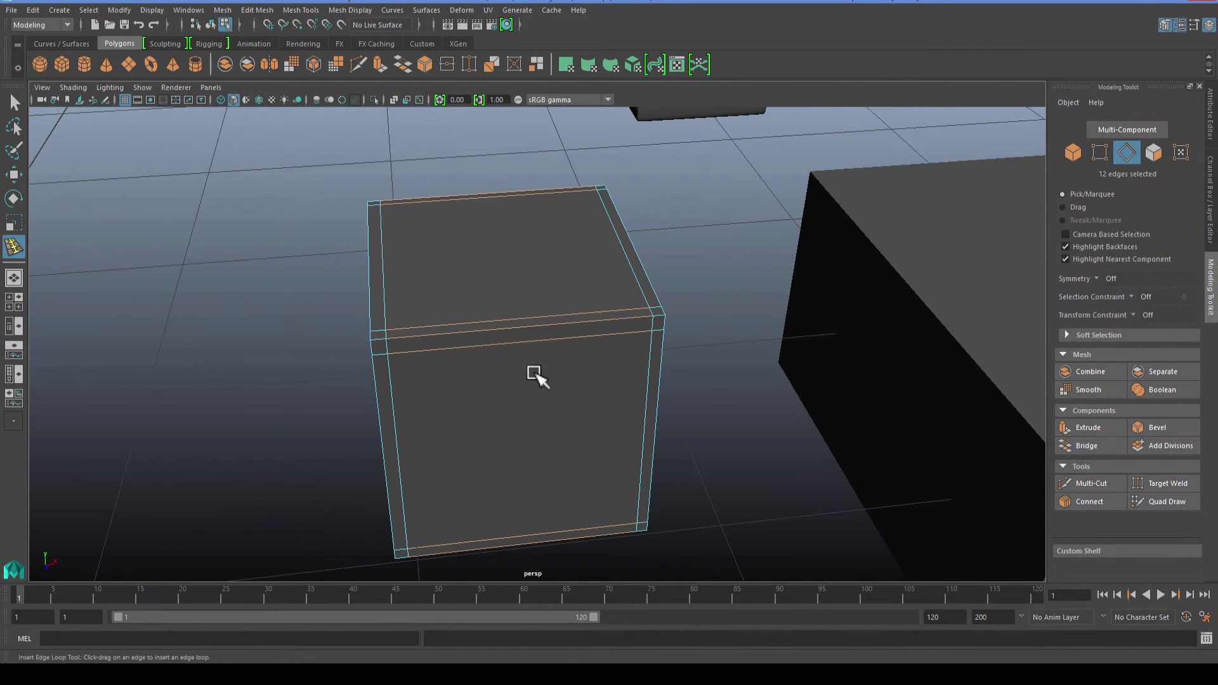
key("q")
key("3")
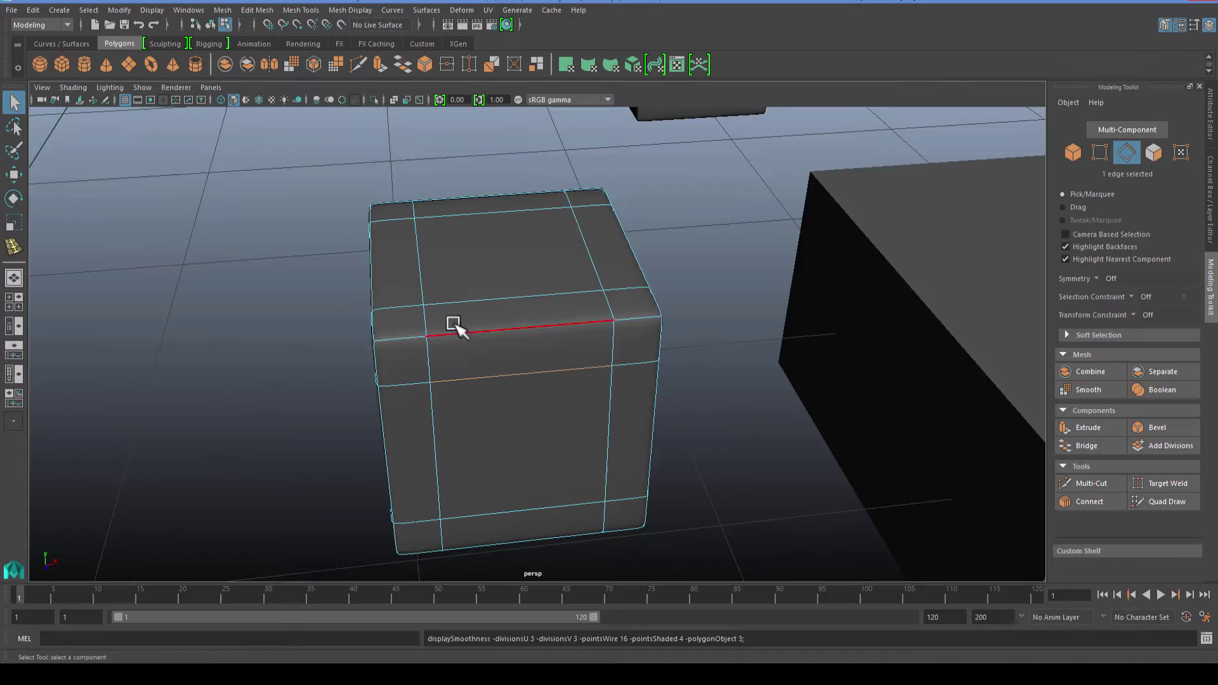
left_click_drag(453, 325, 482, 292, "alt")
scroll(482, 292, "down", 3)
middle_click_drag(627, 295, 450, 284, "alt")
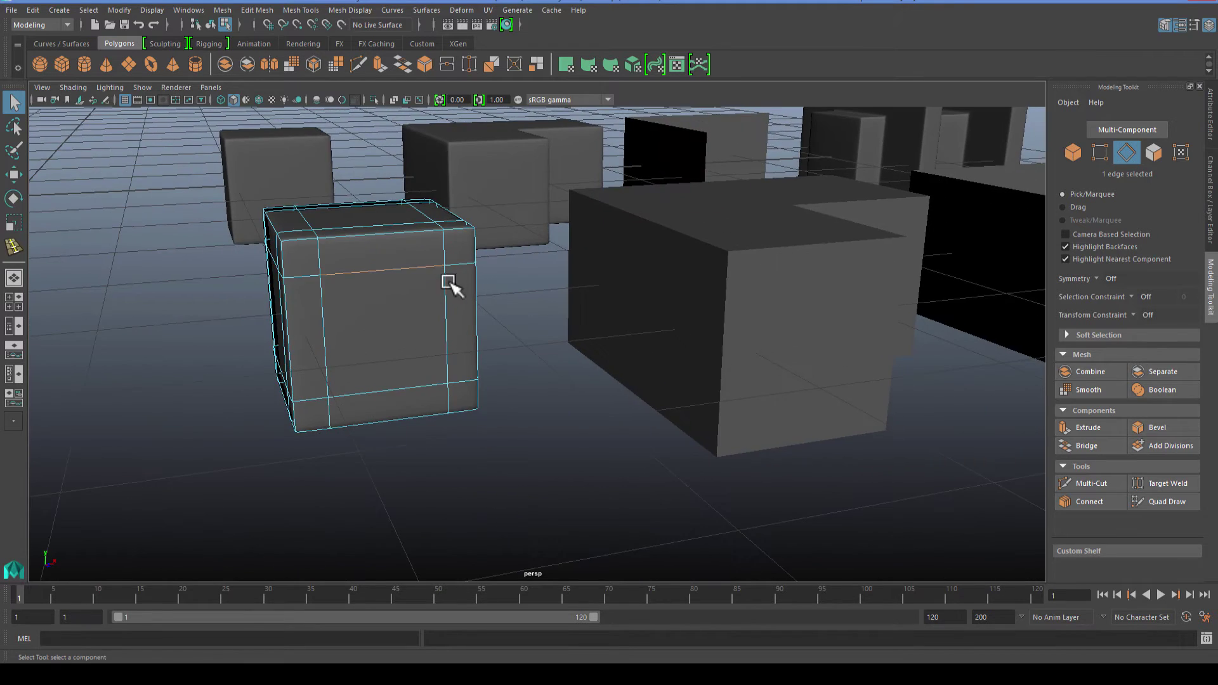
Step: Select the L-shaped block as an object, preview it smoothed and return it to unsmoothed display
left_click_drag(449, 284, 426, 267, "alt")
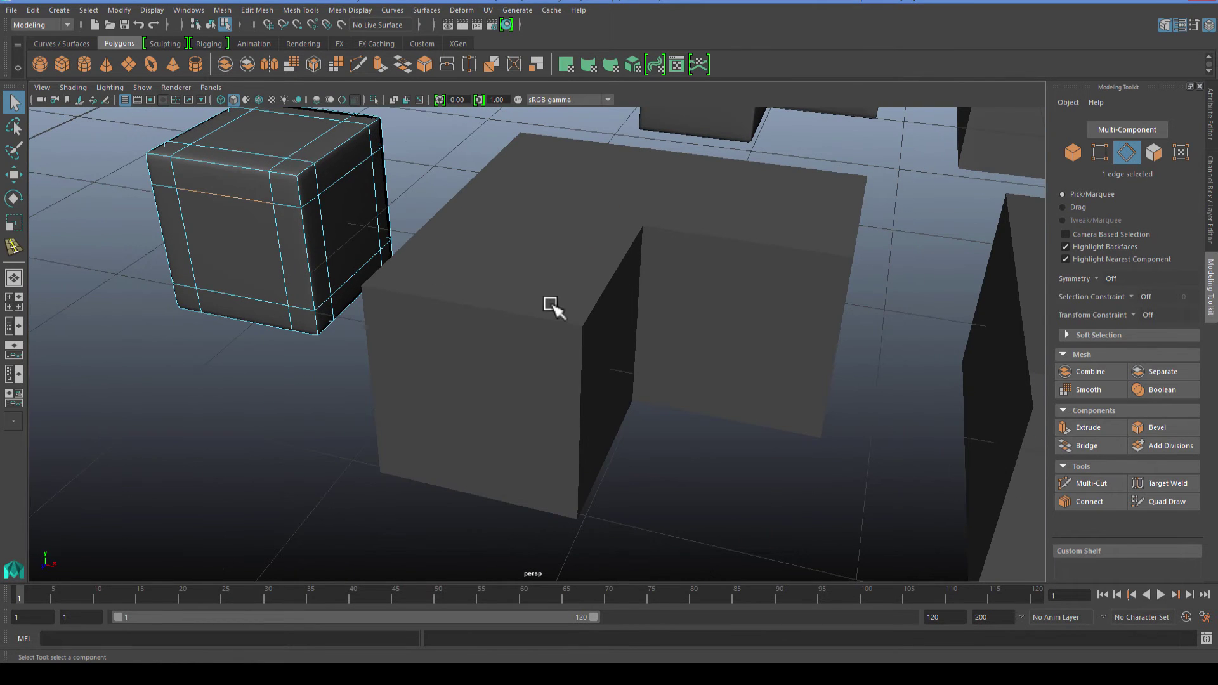
scroll(552, 306, "down", 2)
left_click_drag(557, 302, 548, 319, "alt")
key("3")
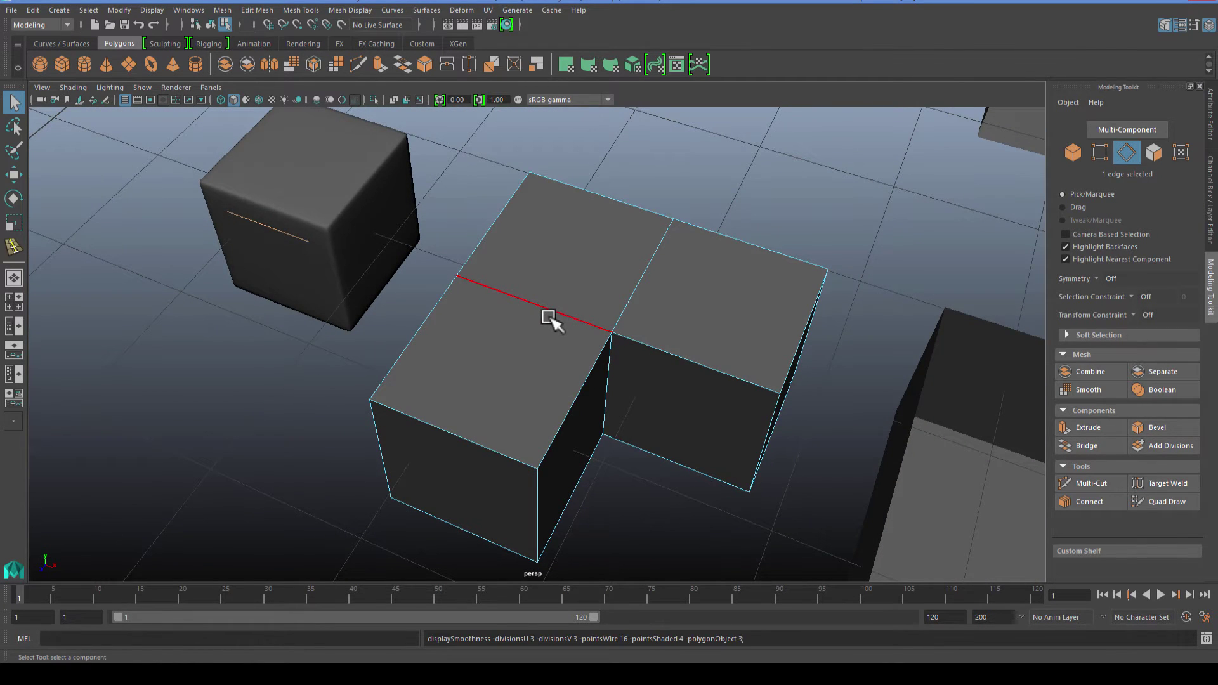
left_click(562, 324)
right_click_drag(558, 330, 590, 308)
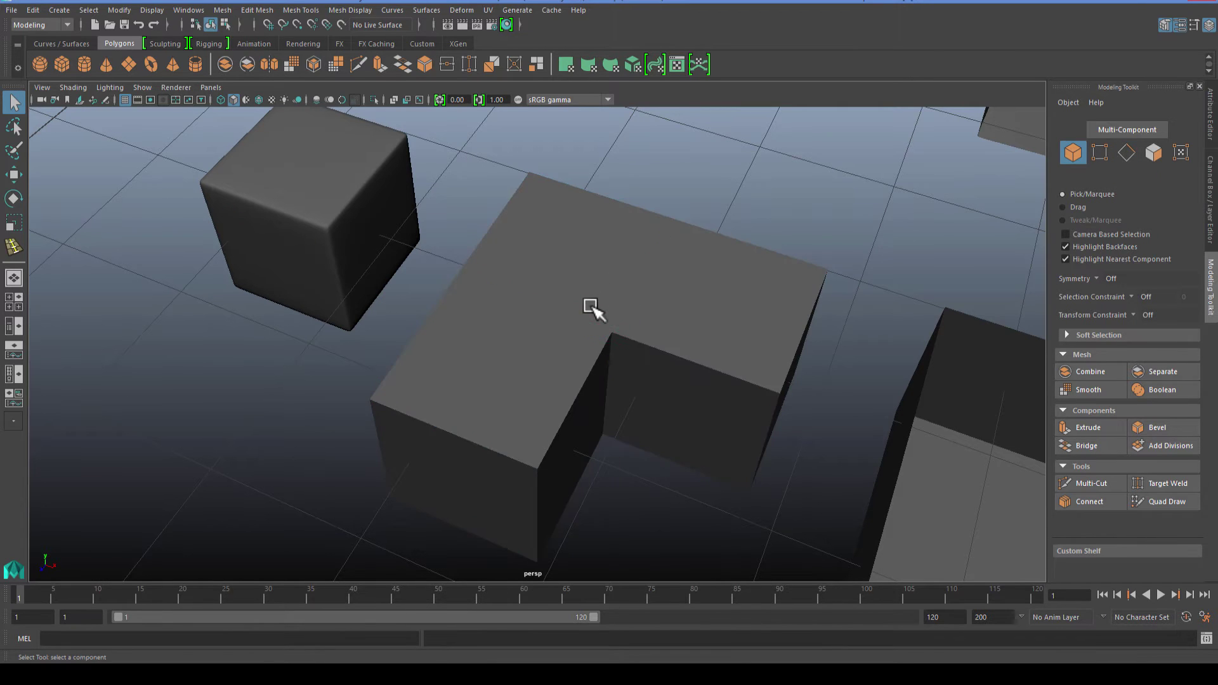
left_click(580, 321)
key("3")
key("1")
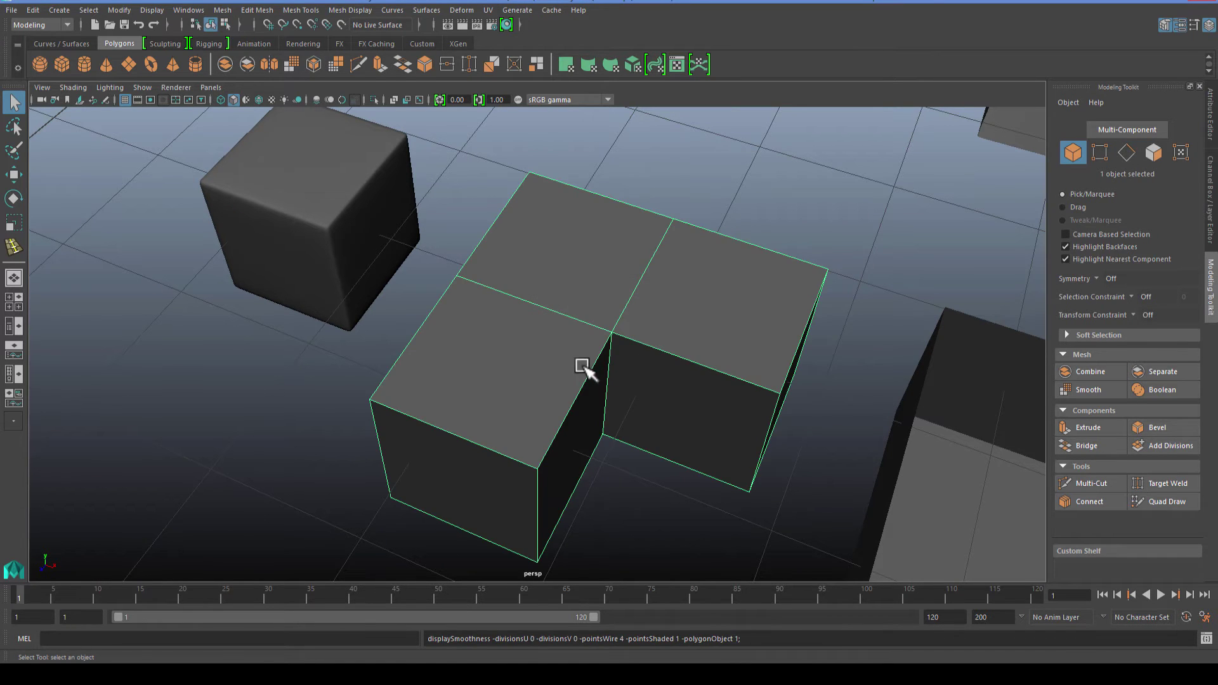
Step: Insert supporting edge loops close to both sides of the L-shaped block's front arm and just above its bottom
left_click_drag(558, 387, 454, 183, "alt")
left_click(14, 246)
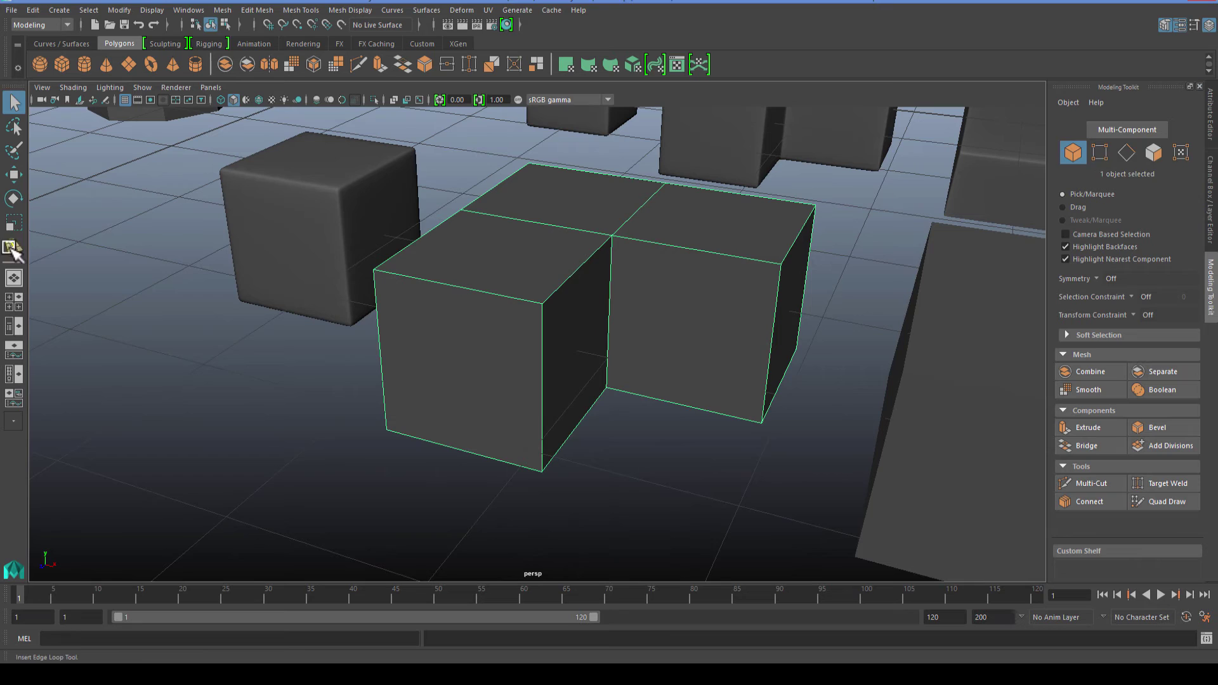
left_click_drag(506, 318, 628, 328, "alt")
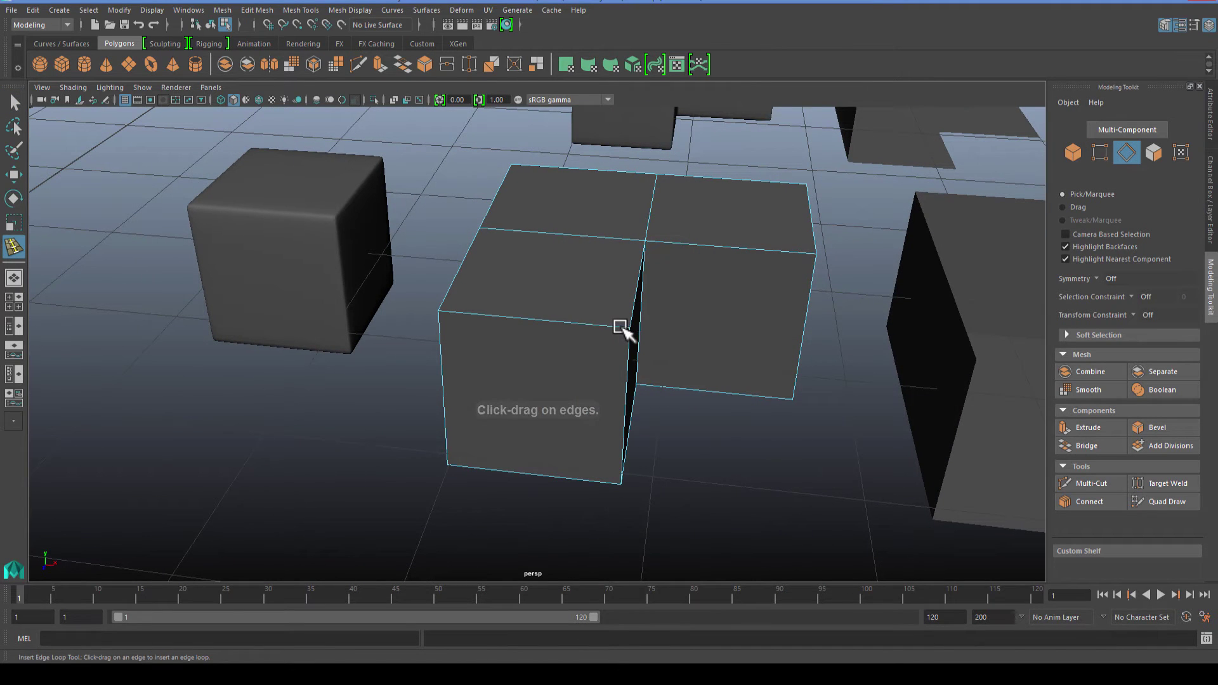
left_click(620, 326)
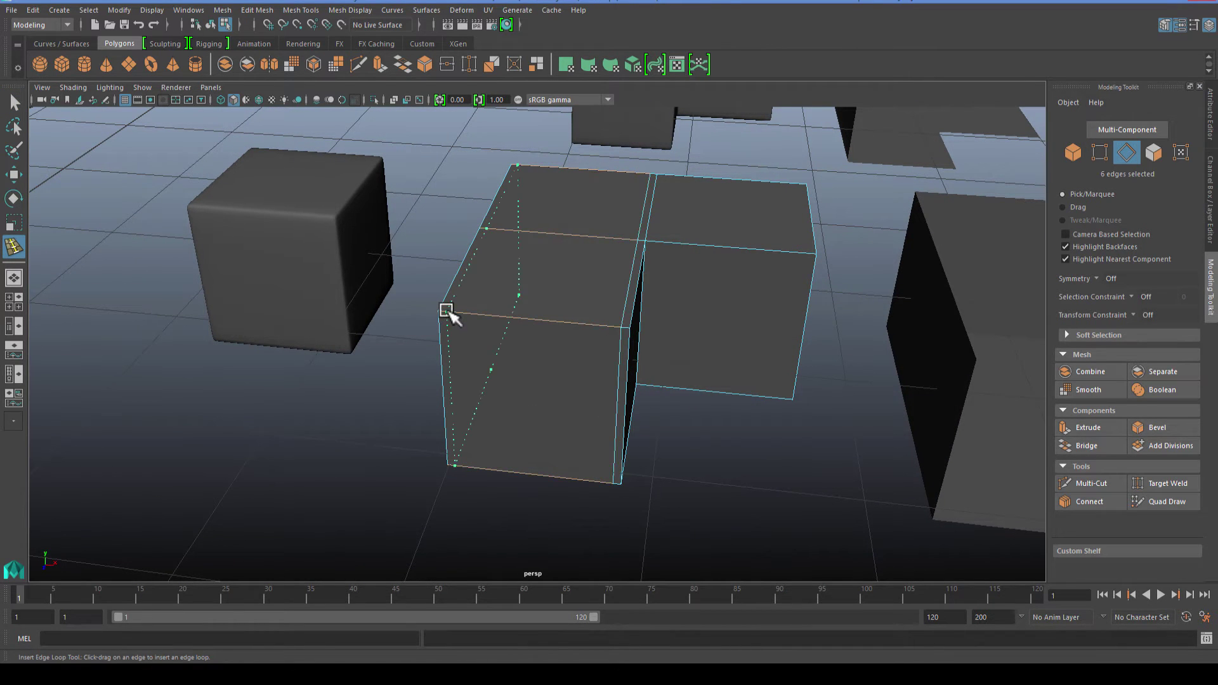
left_click_drag(539, 370, 527, 342, "alt")
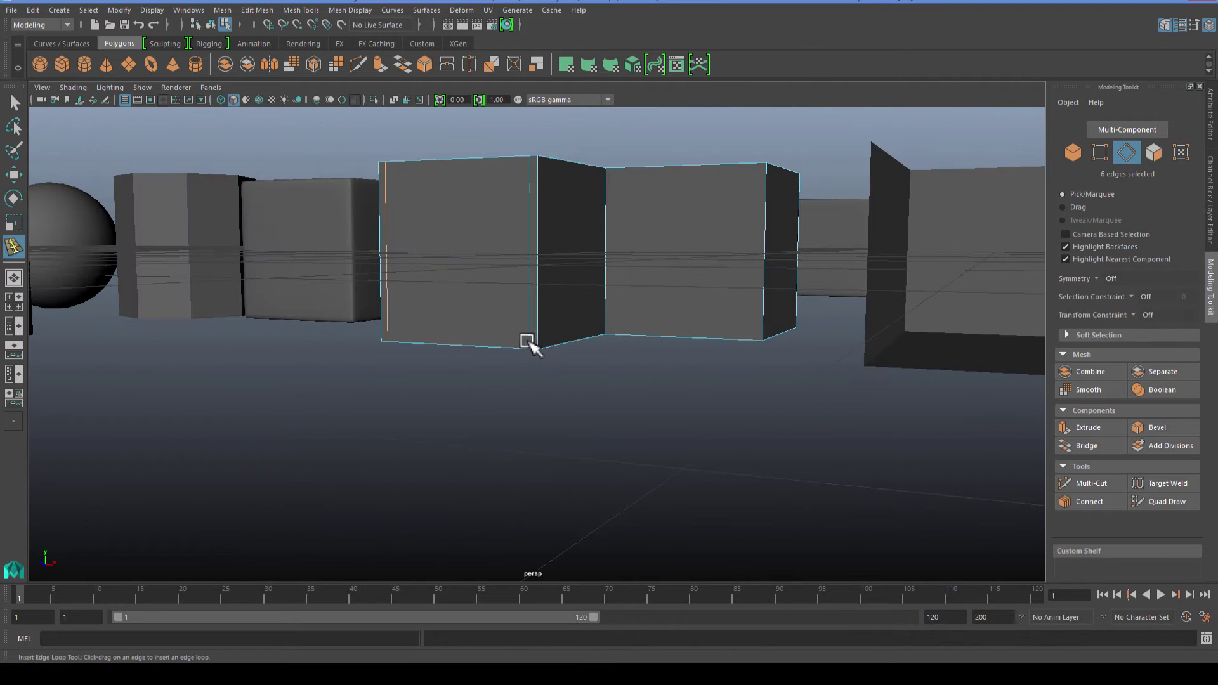
left_click(530, 342)
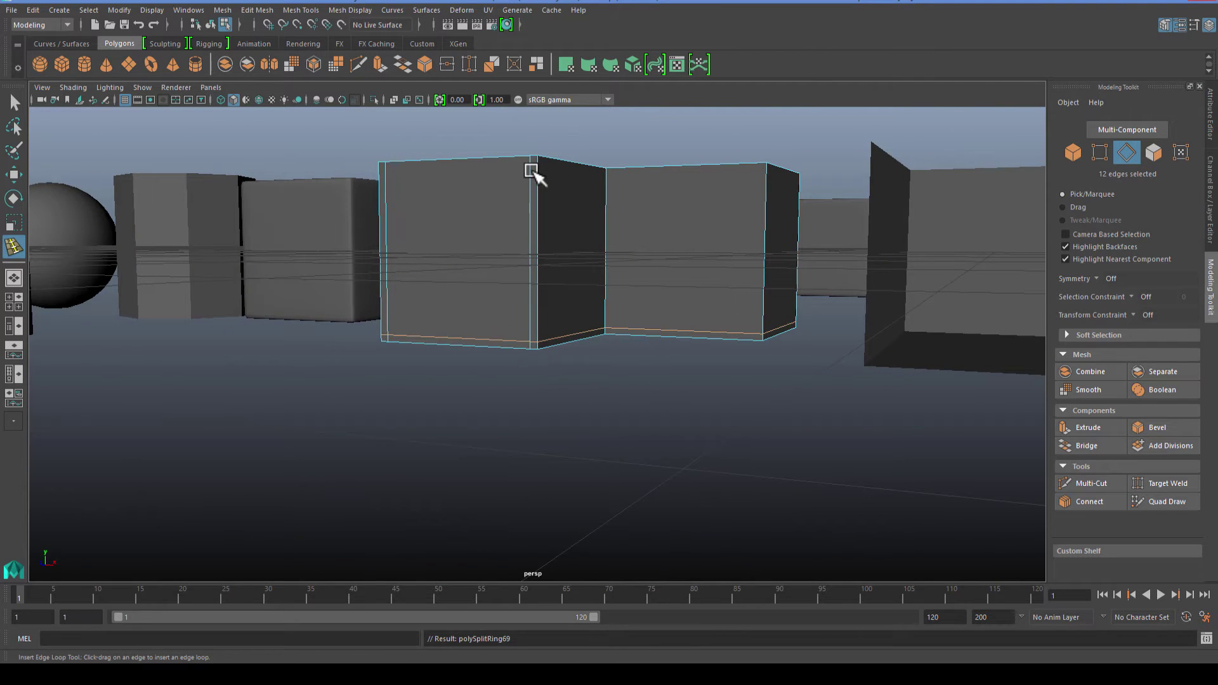
Step: Insert further supporting edge loops just below the L-shaped block's top face and close to its outer walls
left_click_drag(530, 164, 536, 355, "alt")
left_click(633, 288)
left_click(508, 320)
key("q")
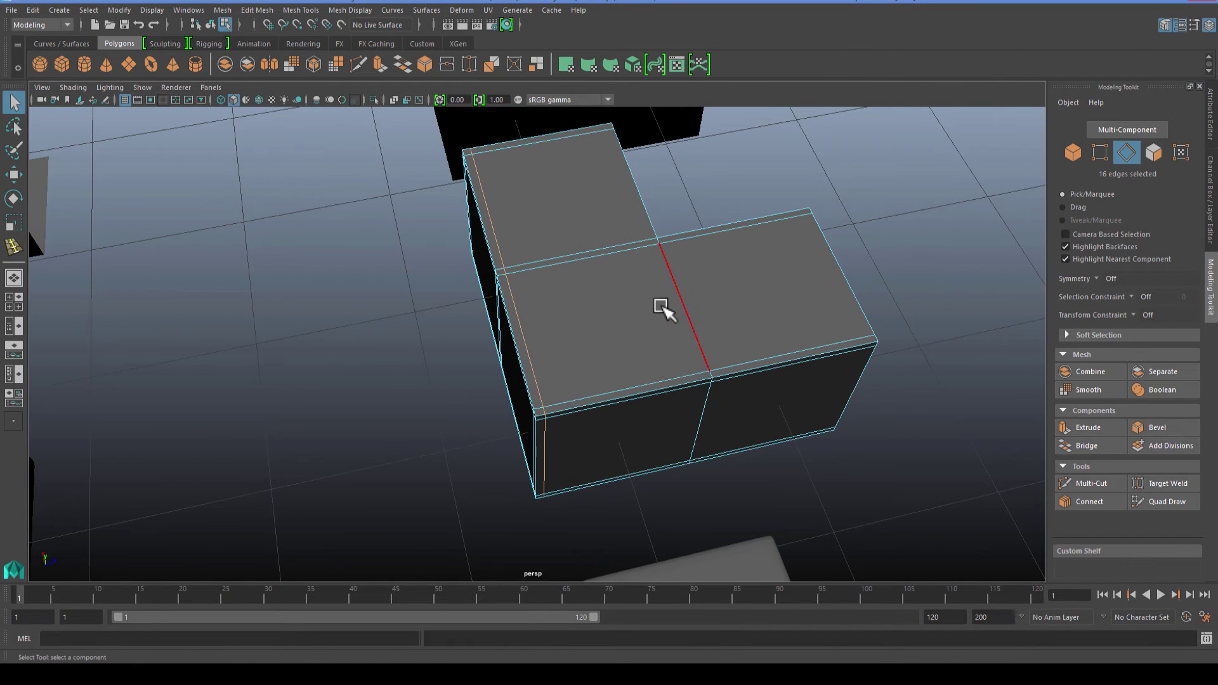
Step: Preview the partly edge-looped L-shaped block smoothed, inspect its loose inner corner and arm end, and return it to unsmoothed display
right_click_drag(662, 308, 712, 250)
left_click(712, 287)
key("3")
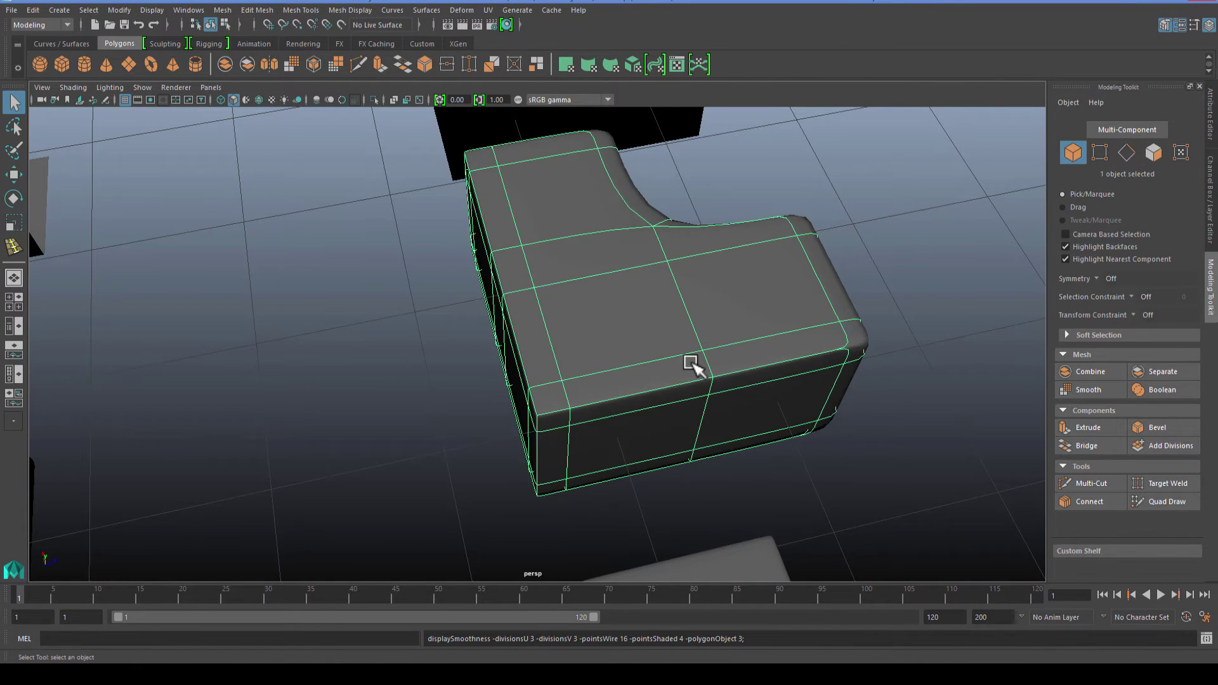
left_click_drag(691, 365, 444, 333, "alt")
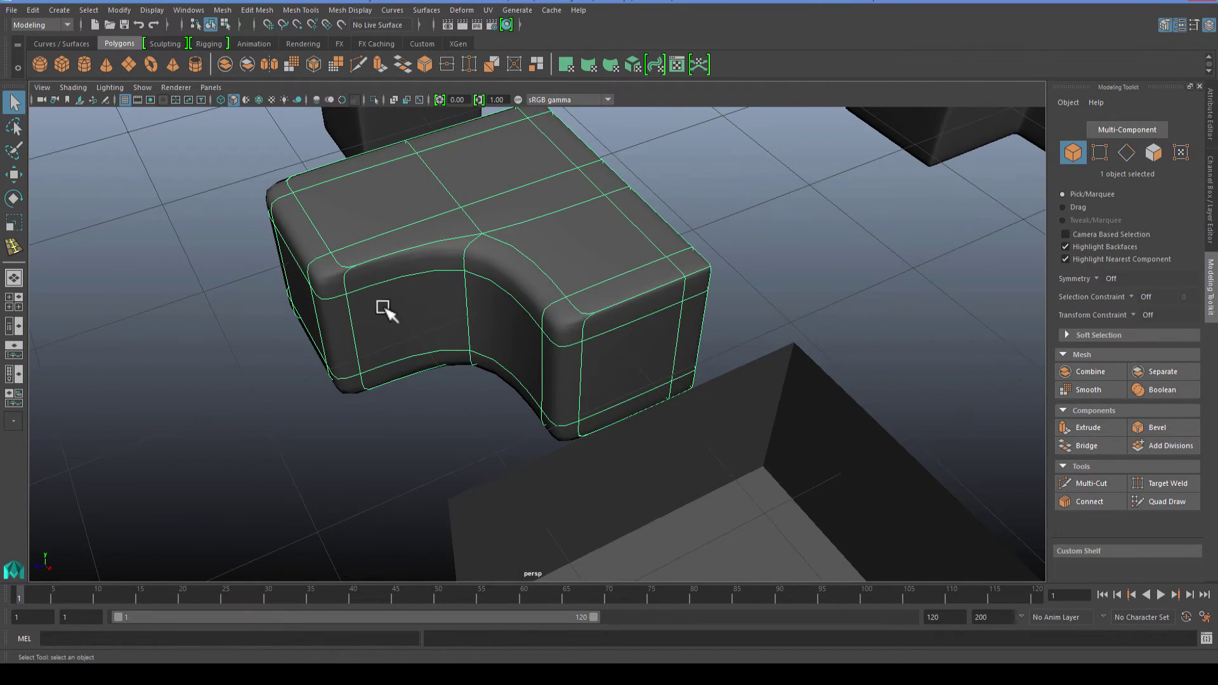
key("1")
Step: Insert supporting edge loops close to the L-shaped block's unsupported arm end and beside its inner corner edge
scroll(368, 348, "up", 5)
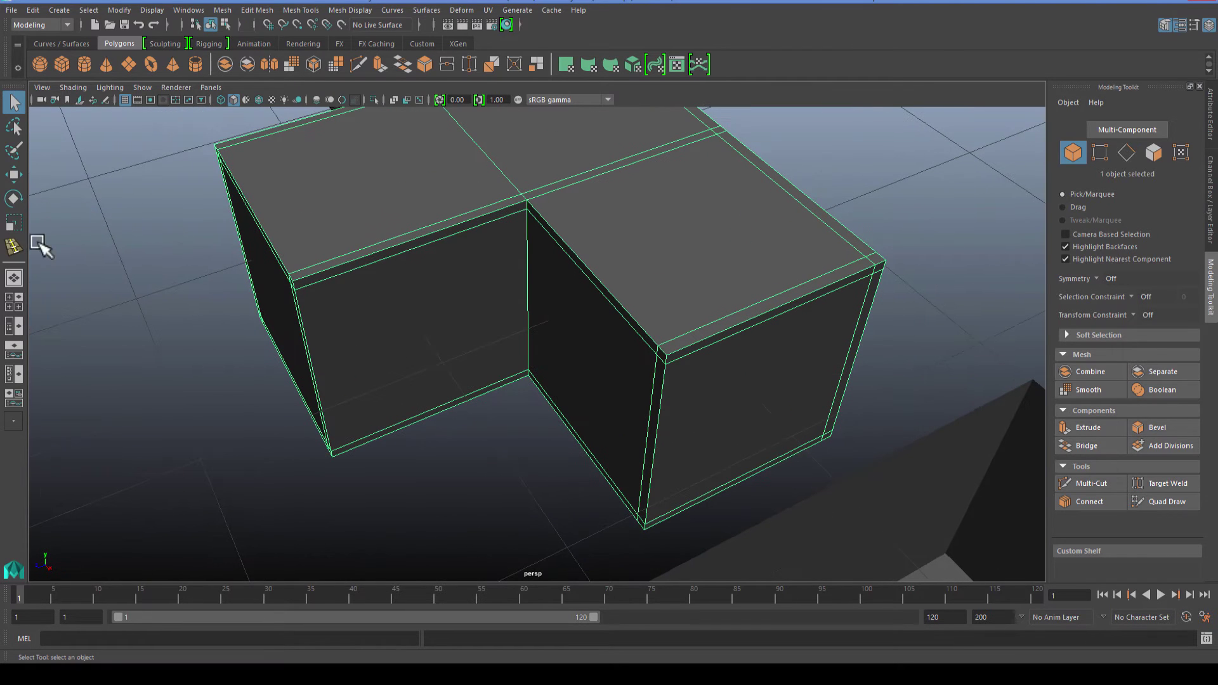
left_click(14, 246)
left_click(300, 279)
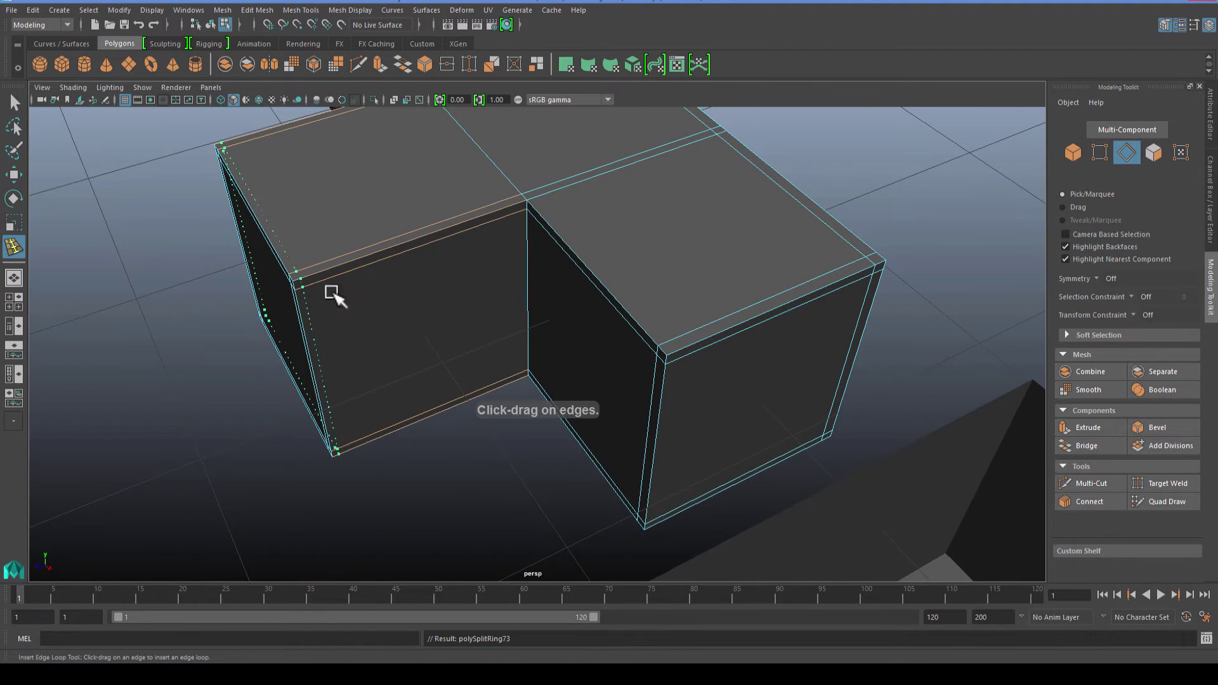
left_click_drag(326, 294, 609, 293, "alt")
scroll(622, 343, "up", 4)
left_click_drag(622, 351, 498, 340, "alt")
scroll(476, 374, "down", 2)
left_click_drag(472, 381, 435, 367, "alt")
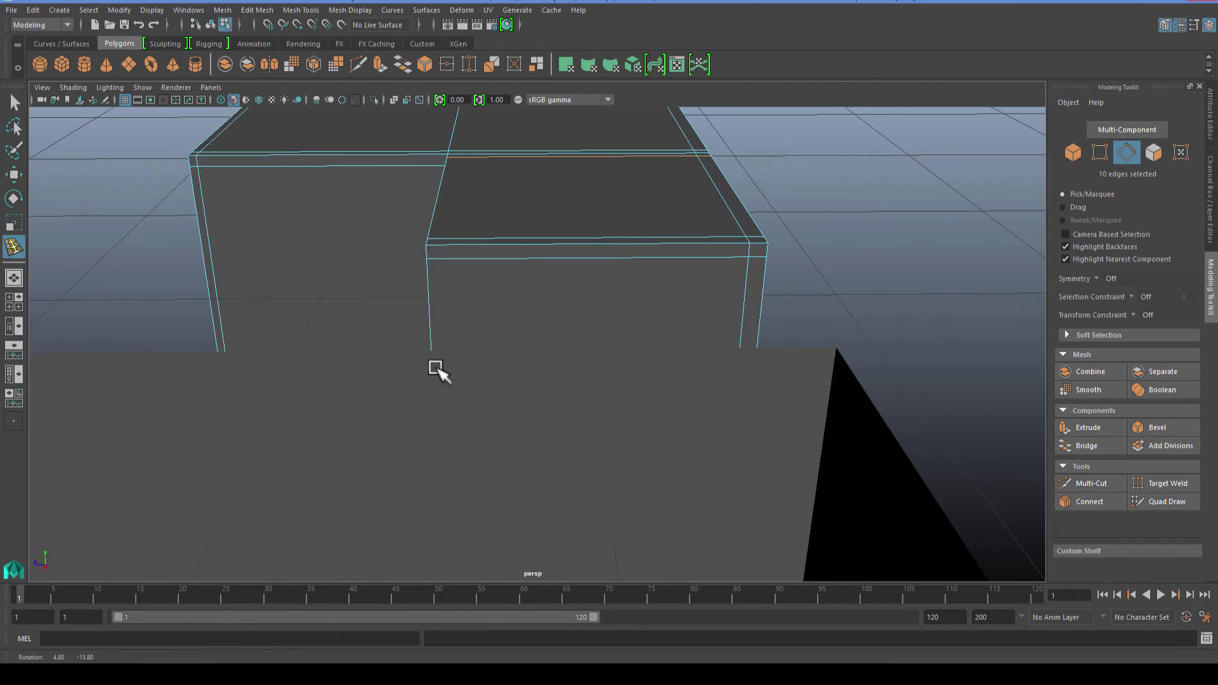
left_click(437, 244)
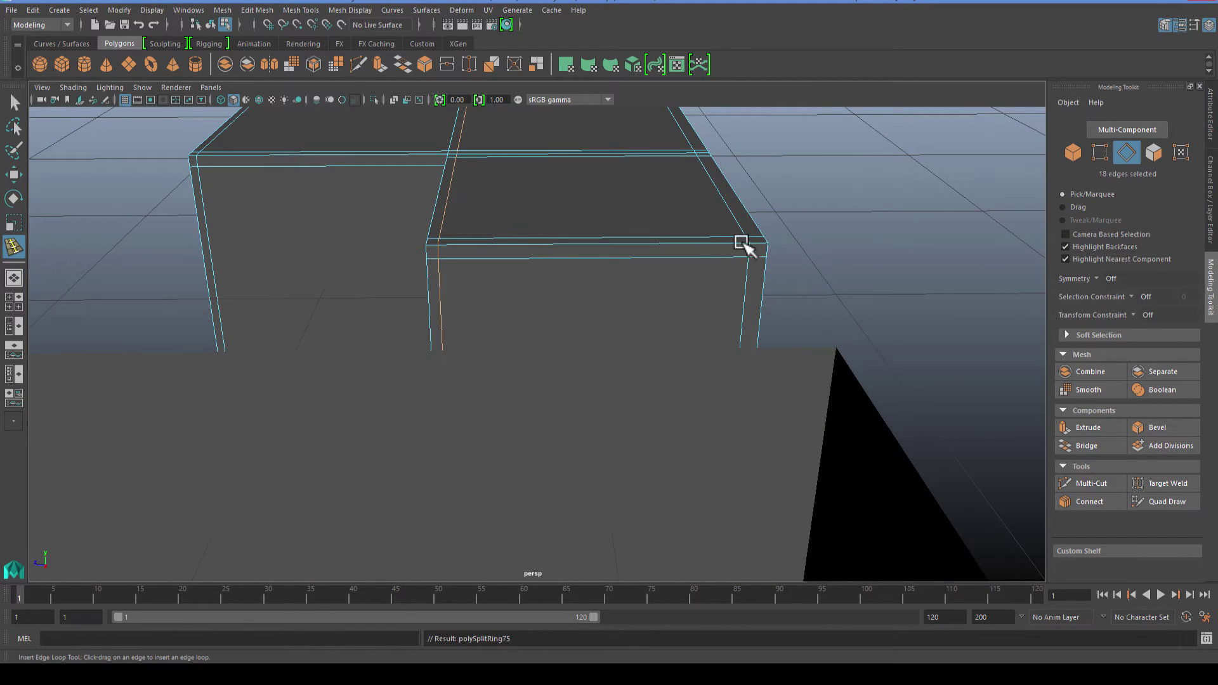
Step: Complete the supporting edge loops on both sides of the edges meeting at the L-shaped block's inner corner
left_click_drag(567, 266, 401, 292, "alt")
middle_click_drag(401, 291, 390, 381, "alt")
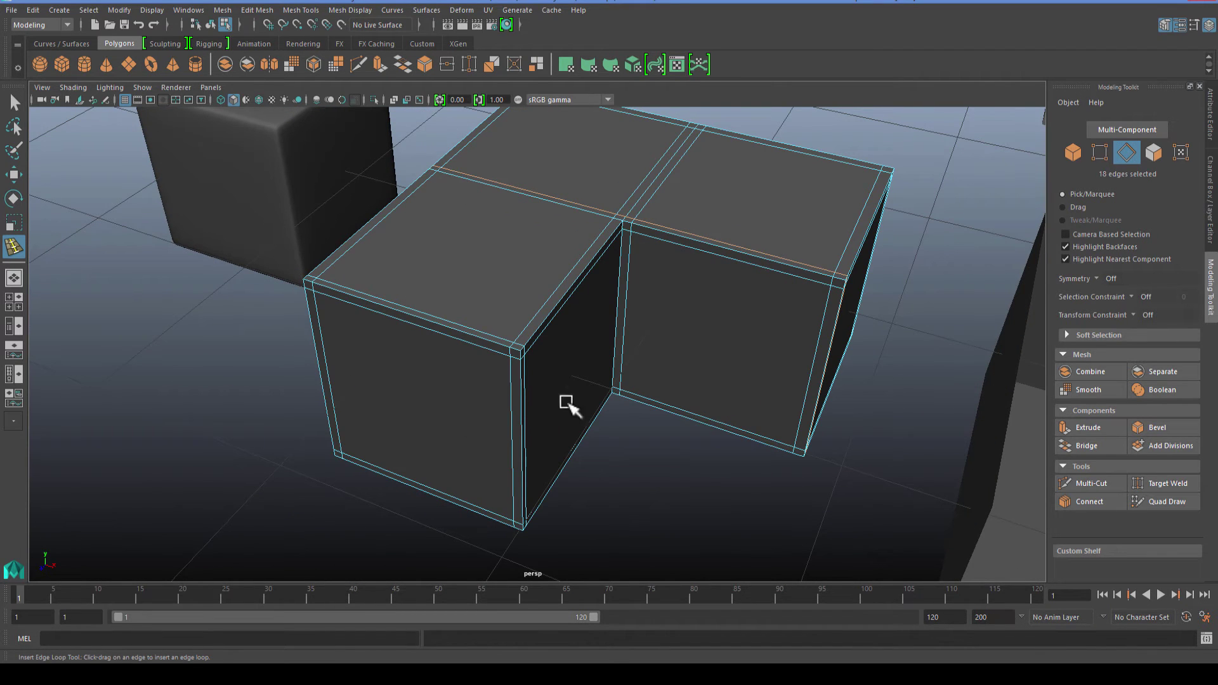
left_click_drag(569, 404, 498, 424, "alt")
scroll(519, 297, "up", 2)
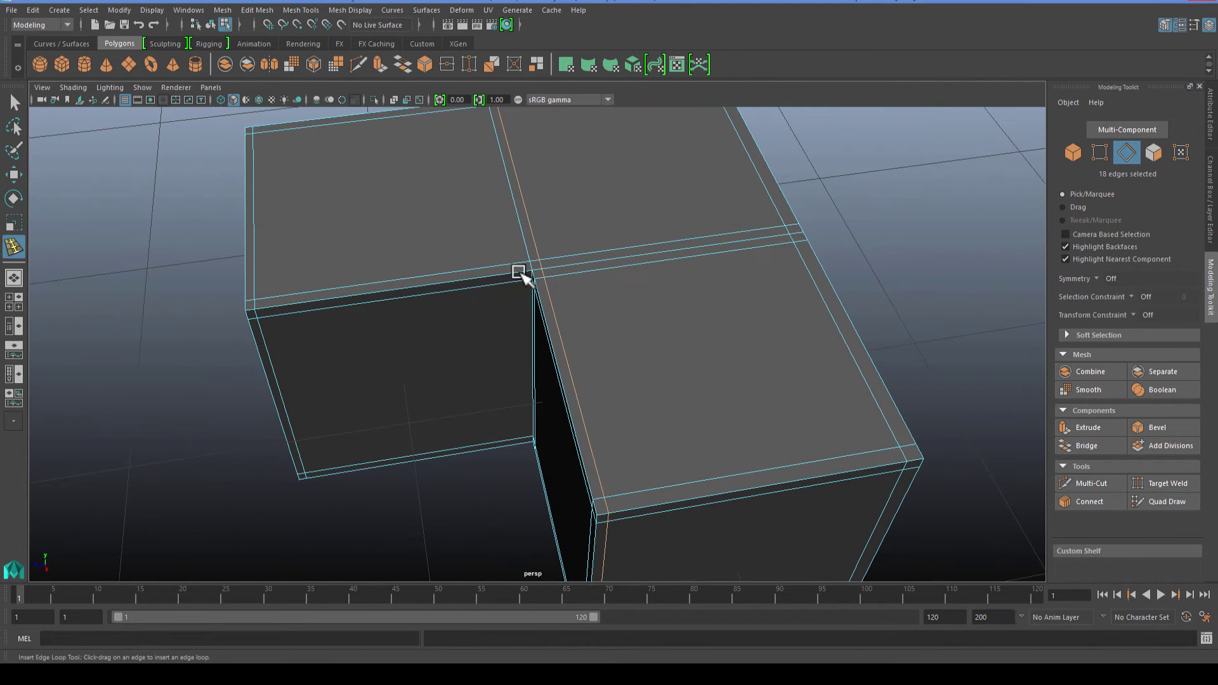
left_click(522, 272)
Step: Select the fully edge-looped L-shaped block as an object and display it smoothed
left_click_drag(471, 353, 516, 334, "alt")
key("q")
right_click_drag(548, 264, 592, 240)
left_click(592, 241)
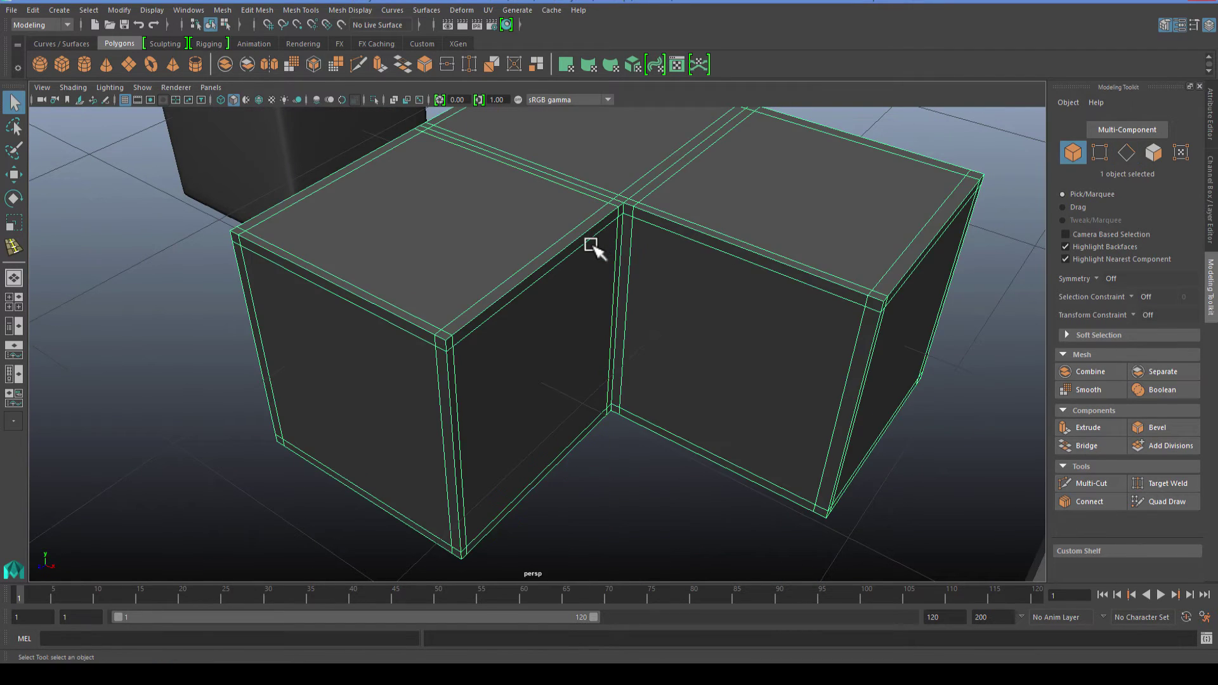
key("3")
scroll(593, 250, "down", 3)
Step: Insert supporting edge loops close to both outer ends of the open L-shaped piece made of a floor and two walls
left_click(611, 406)
left_click_drag(612, 409, 513, 217, "alt")
left_click(604, 302)
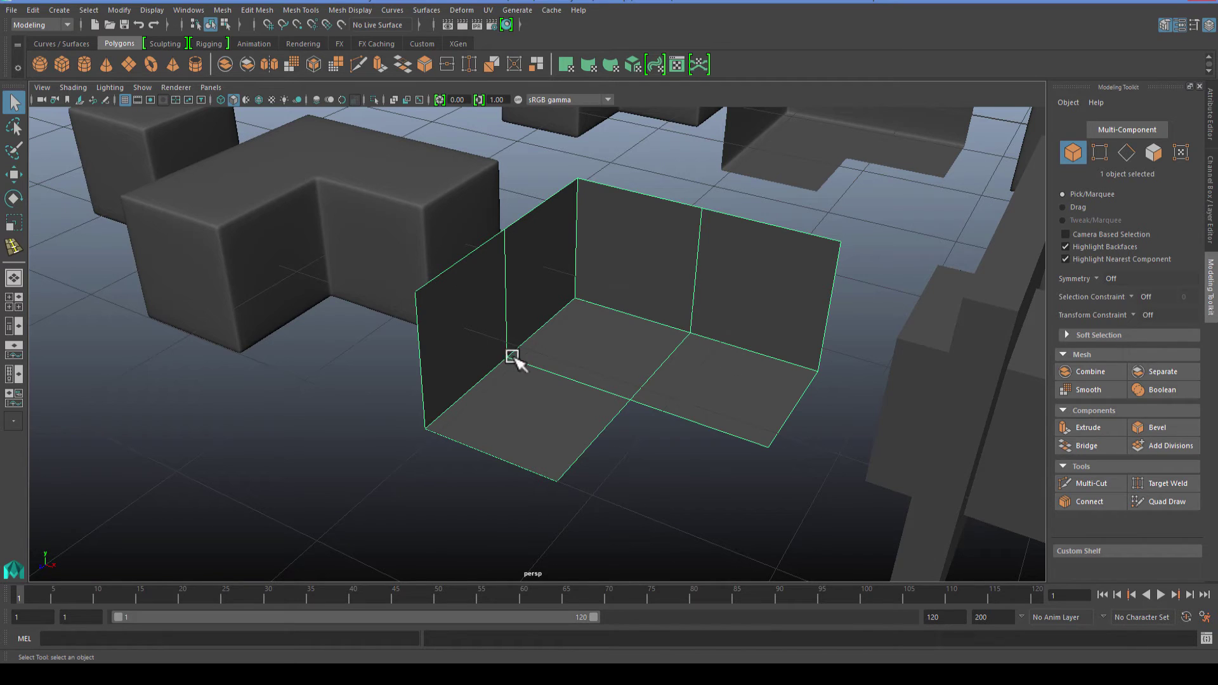
left_click(14, 247)
left_click_drag(538, 440, 354, 300, "alt")
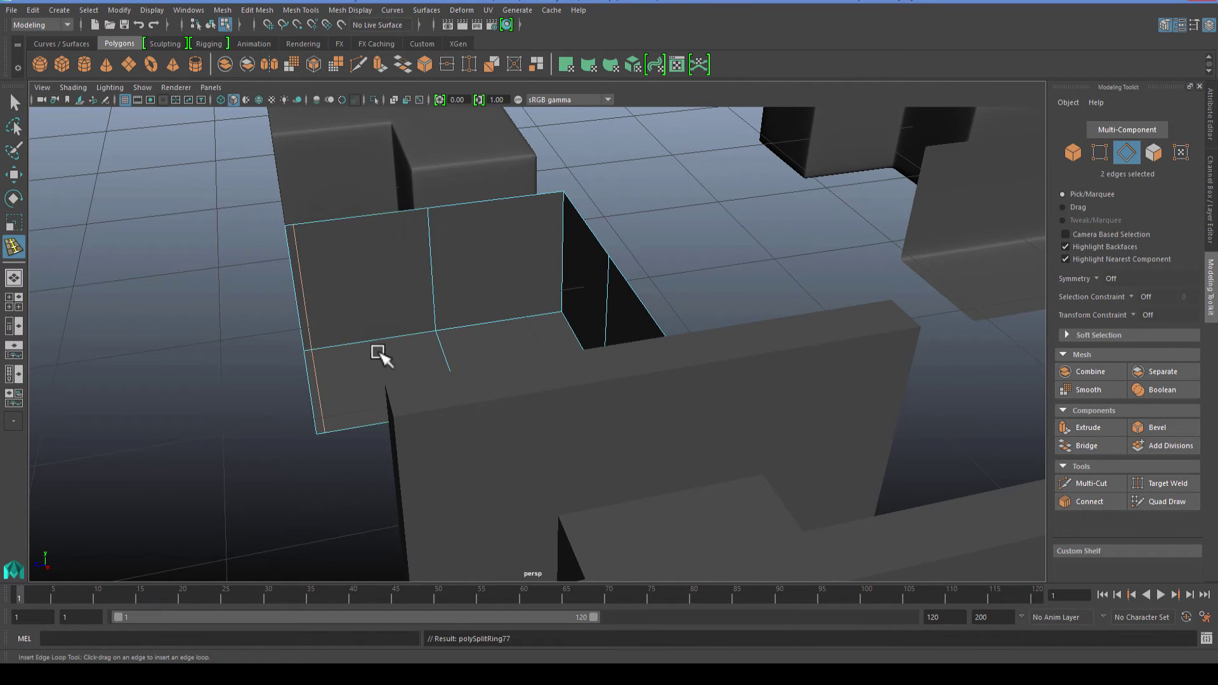
left_click_drag(380, 354, 710, 232, "alt")
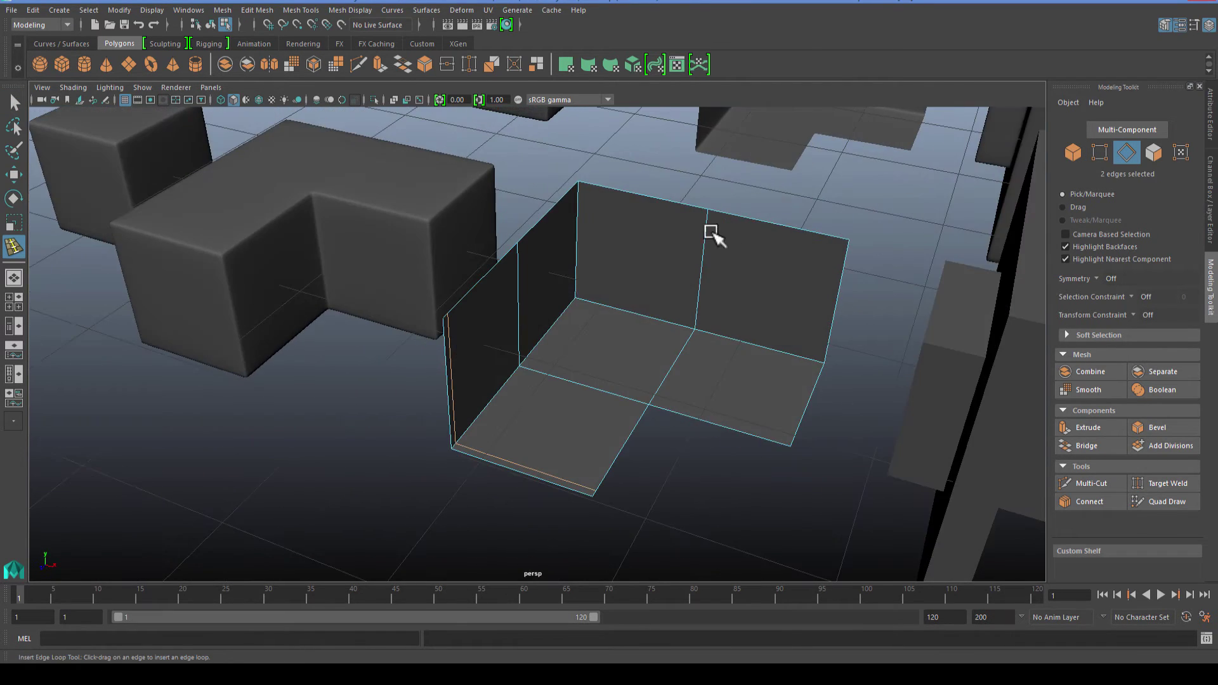
left_click(840, 239)
Step: Insert supporting edge loops on both sides of each wall's middle edge on the open L-shaped piece
left_click(716, 211)
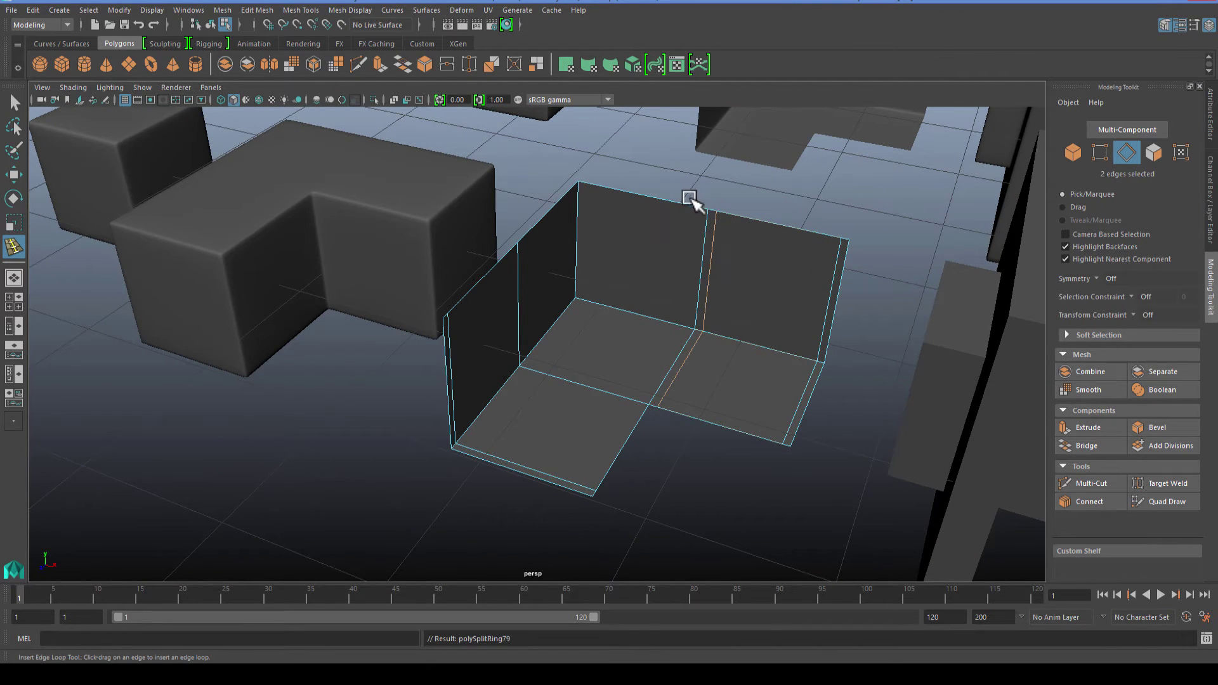
left_click(699, 208)
left_click_drag(683, 299, 456, 309, "alt")
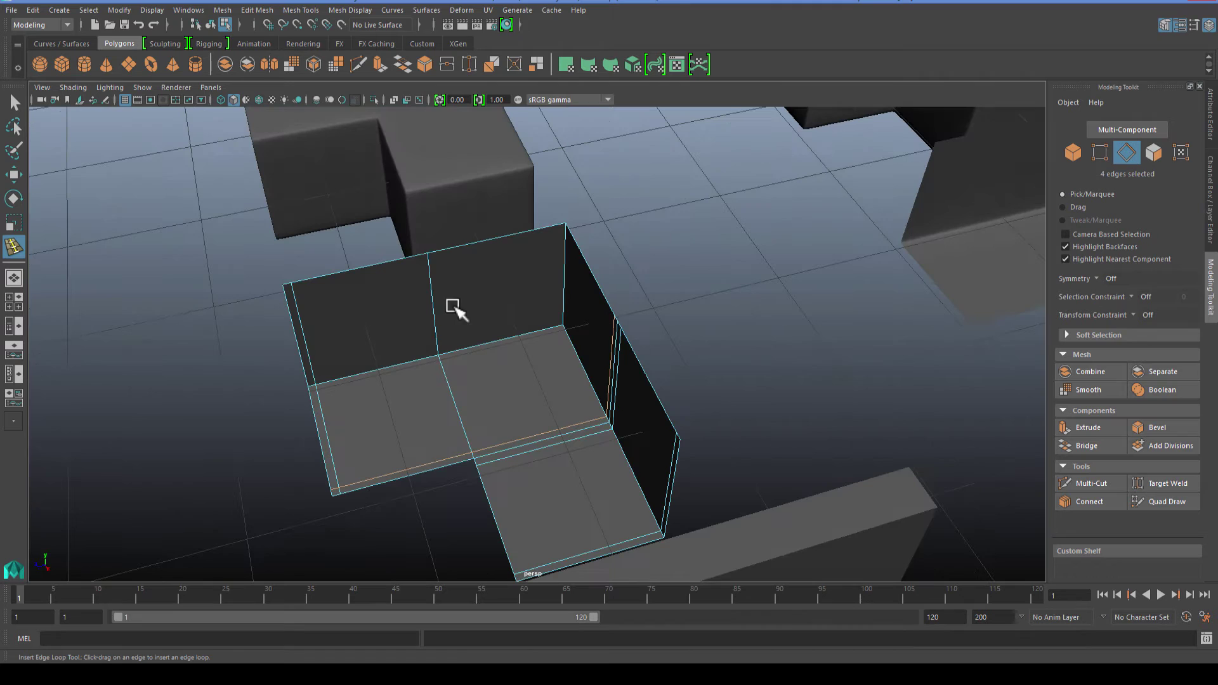
left_click(420, 254)
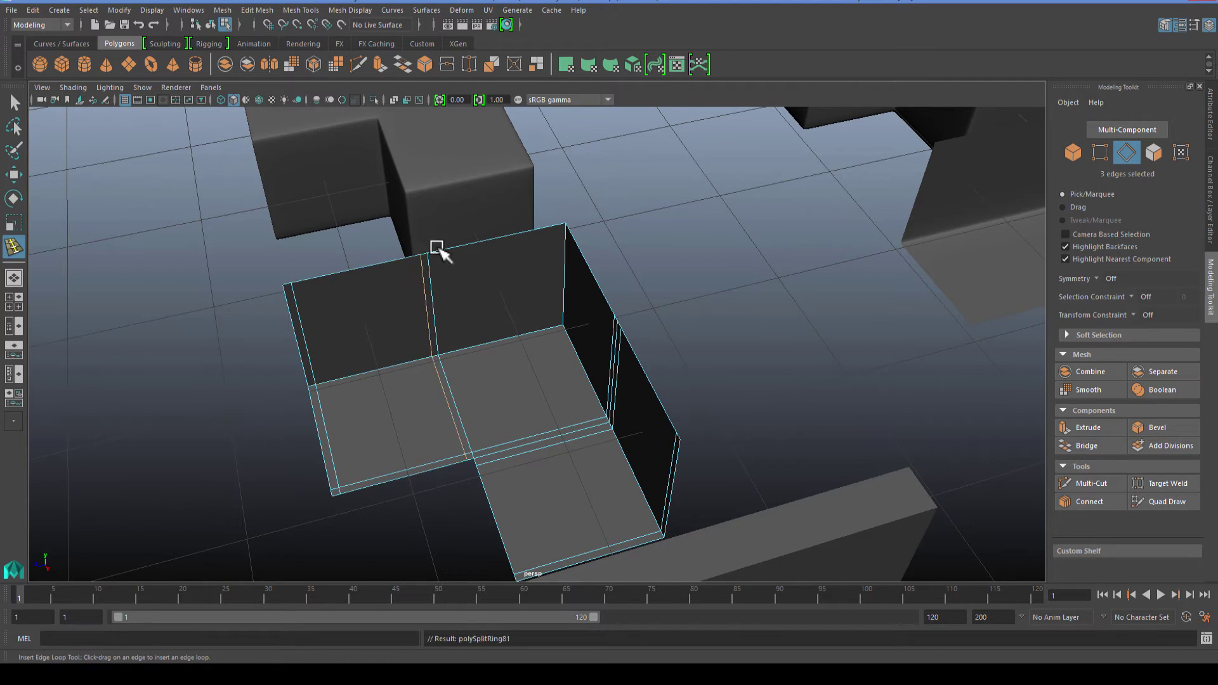
left_click(434, 251)
Step: Insert supporting edge loops along the open piece's wall tops, wall bases, adjoining floor edges and back corner
left_click_drag(451, 334, 455, 220, "alt")
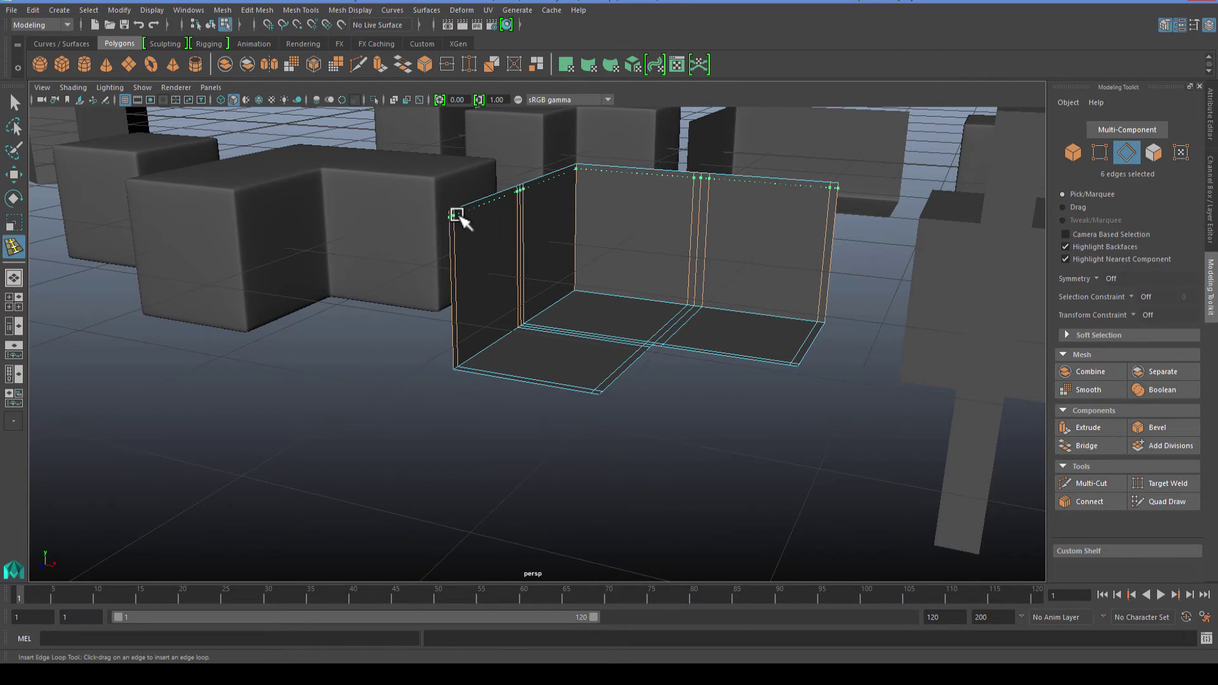
left_click(457, 214)
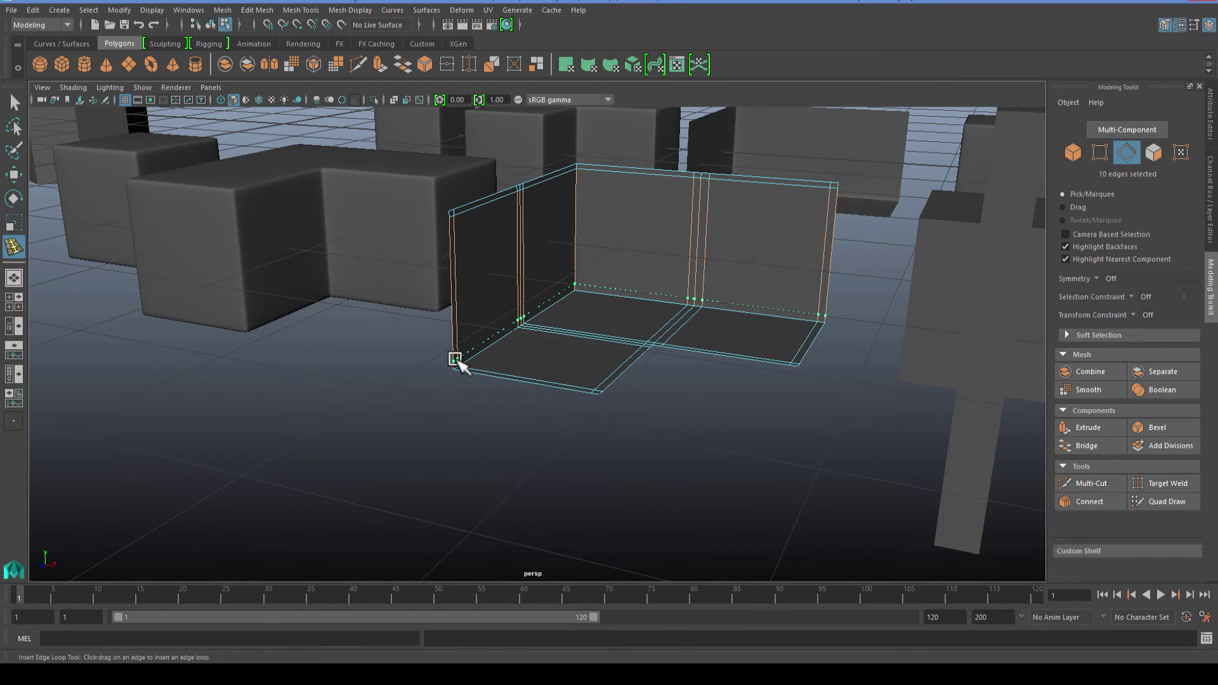
left_click(457, 363)
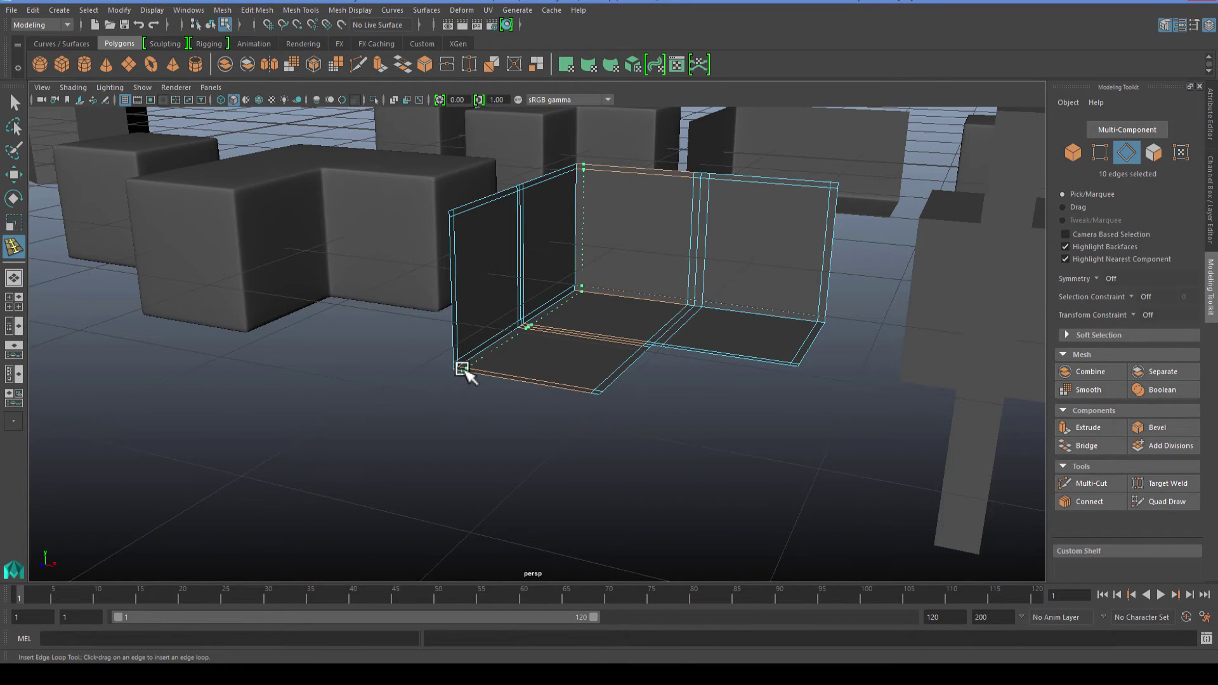
left_click(462, 369)
left_click_drag(677, 362, 652, 366, "alt")
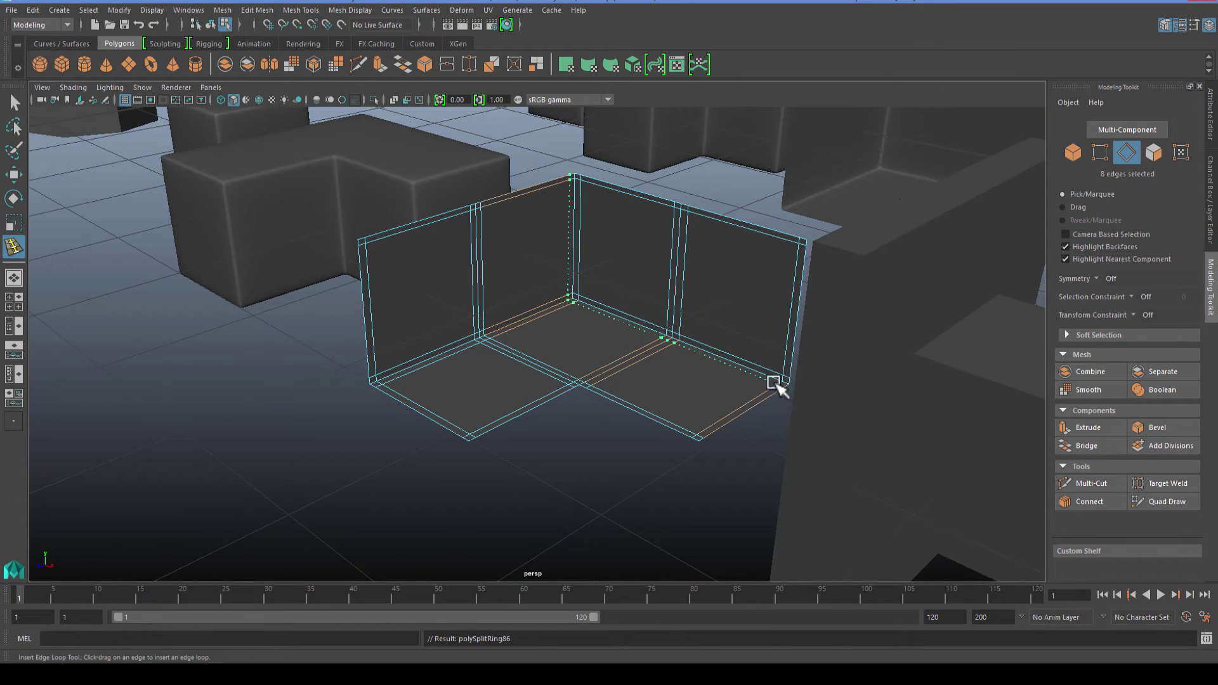
Step: Return the open L-shaped piece to object selection, display it smoothed and inspect its creases
key("q")
right_click_drag(563, 289, 603, 279)
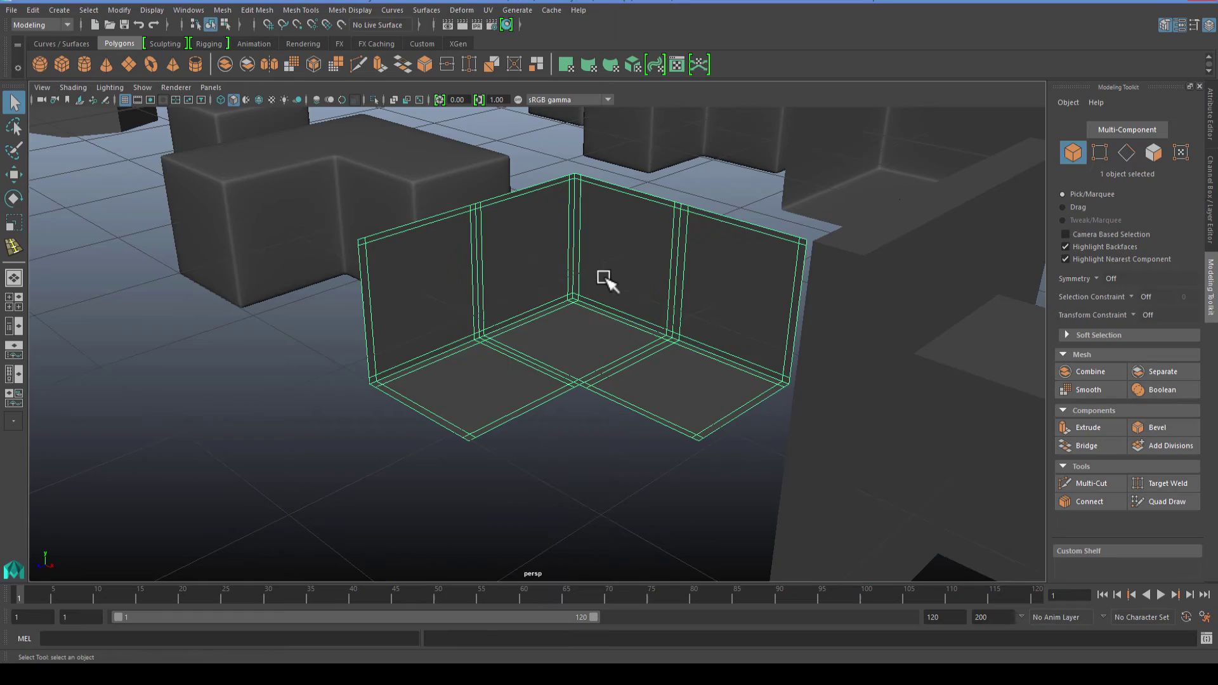
key("3")
mouse_move(527, 336)
left_mouse_down("alt")
mouse_move(571, 354)
mouse_move(538, 345)
left_mouse_up("alt")
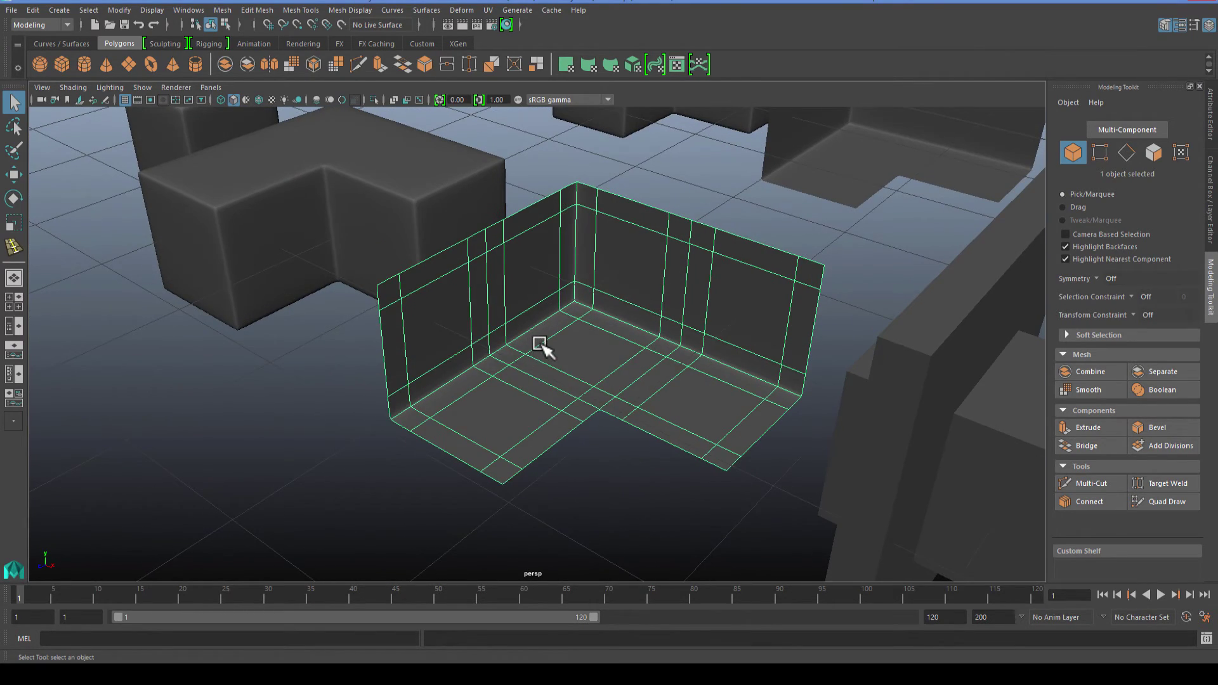
Step: Display the open L-shaped piece unsmoothed and examine its supporting edge loops around the inner back corner
key("1")
scroll(560, 372, "up", 7)
left_click_drag(632, 315, 572, 384, "alt")
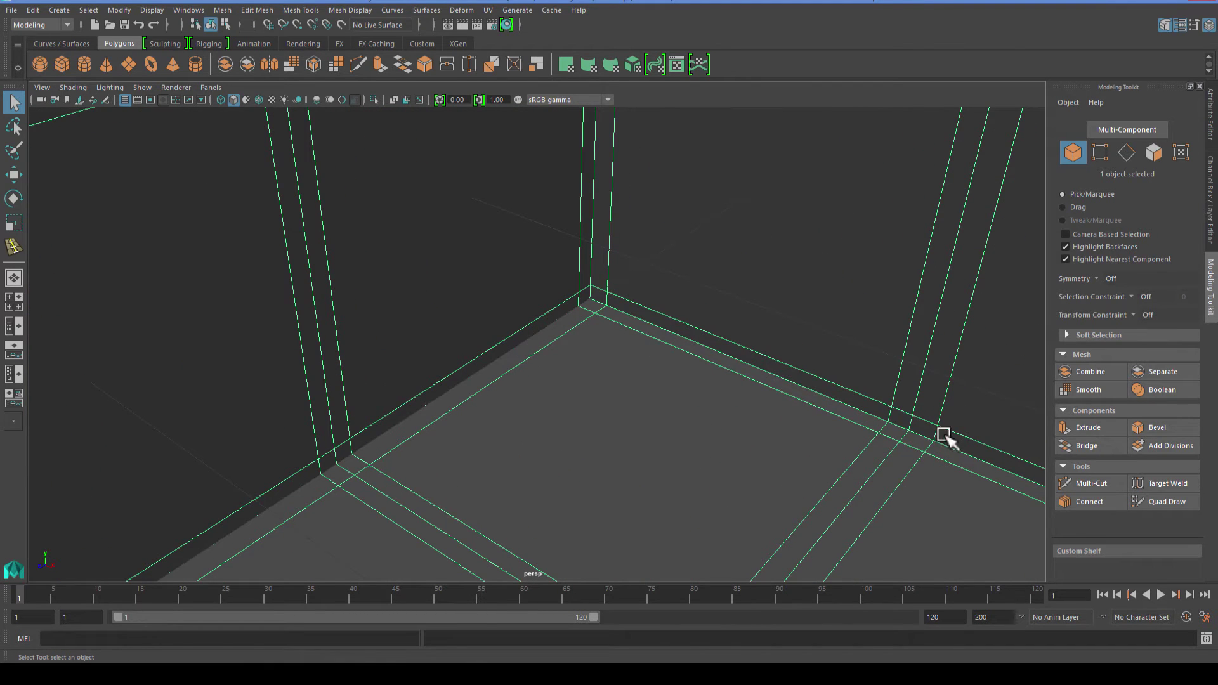
left_click_drag(588, 318, 583, 289, "alt")
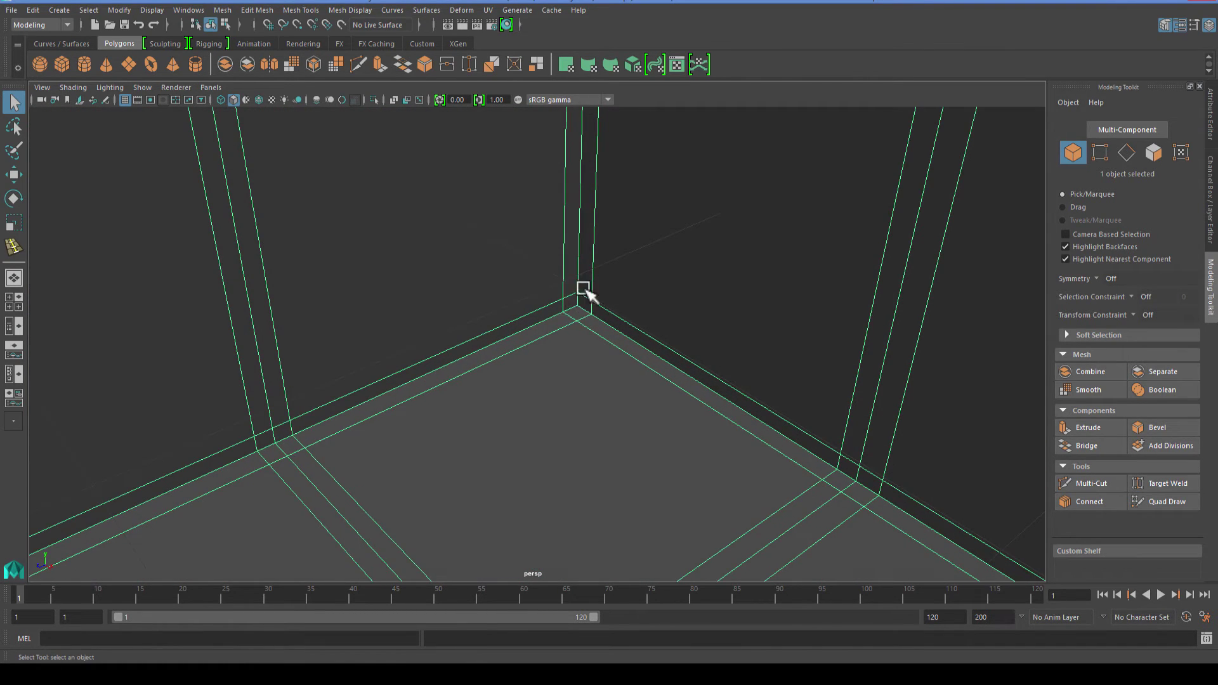
scroll(582, 305, "down", 6)
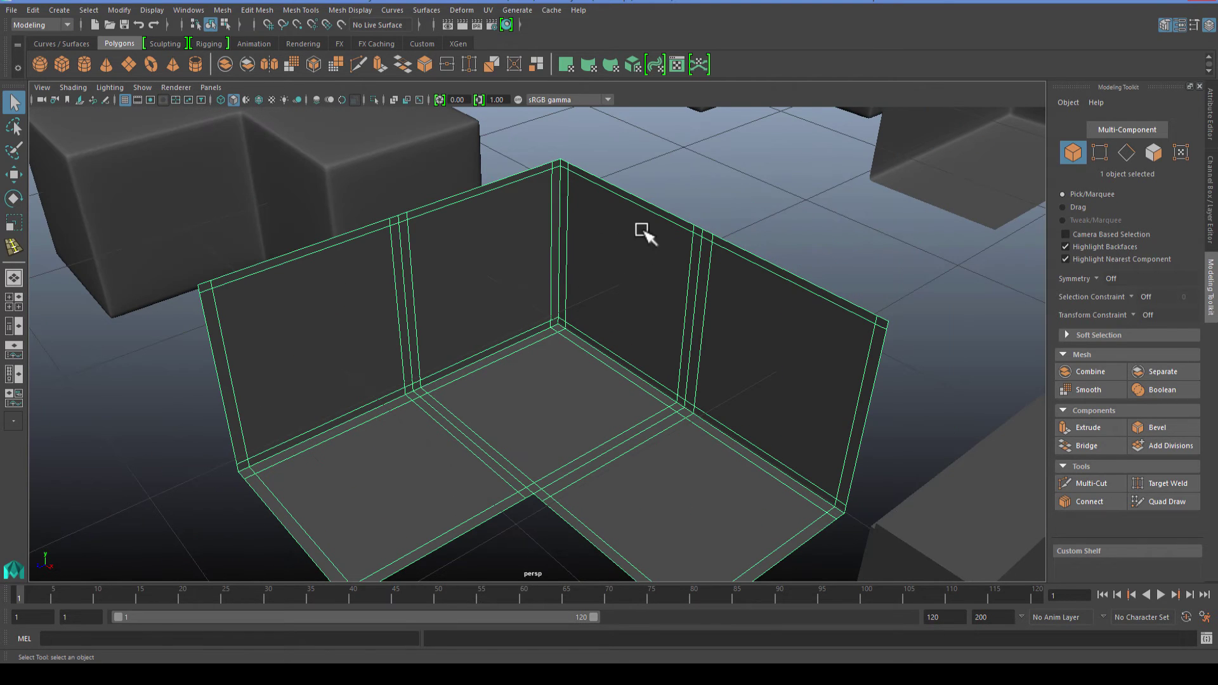
scroll(357, 309, "down", 4)
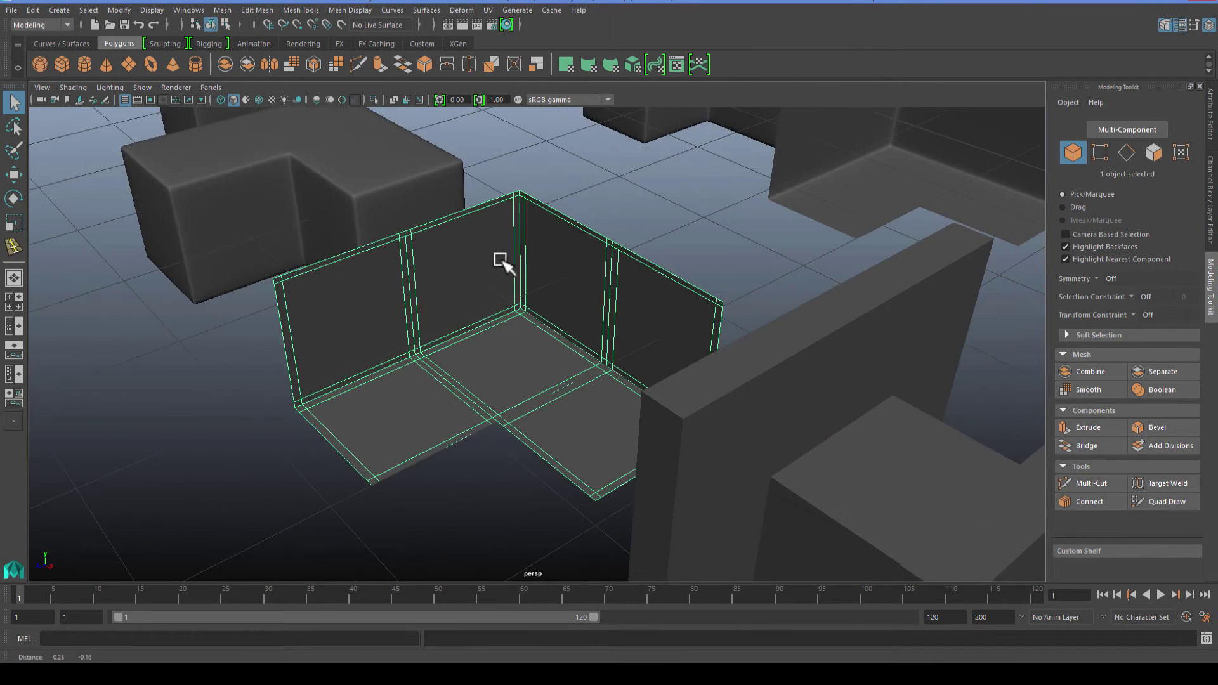
left_click_drag(500, 264, 685, 320, "alt")
middle_click_drag(685, 321, 527, 264, "alt")
Step: Examine the double-plate model and its finished counterpart in smoothed and unsmoothed display
left_click(626, 272)
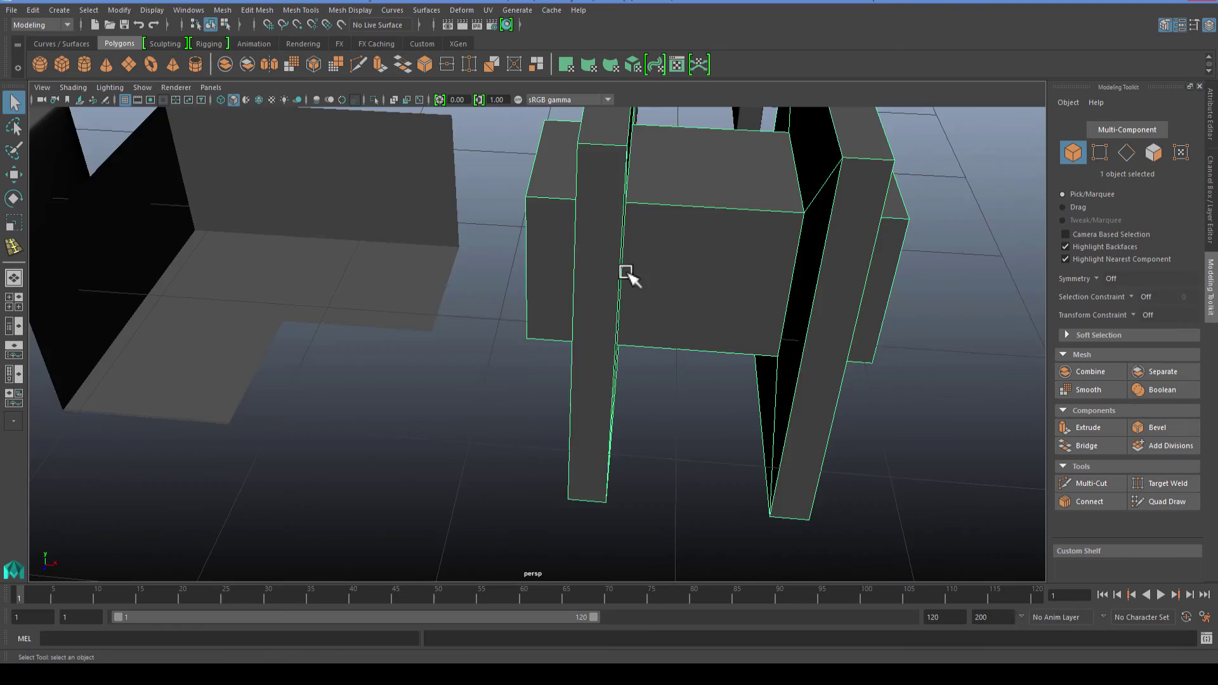
left_click_drag(627, 274, 217, 184, "alt")
scroll(580, 348, "up", 3)
scroll(564, 328, "down", 2)
key("3")
key("1")
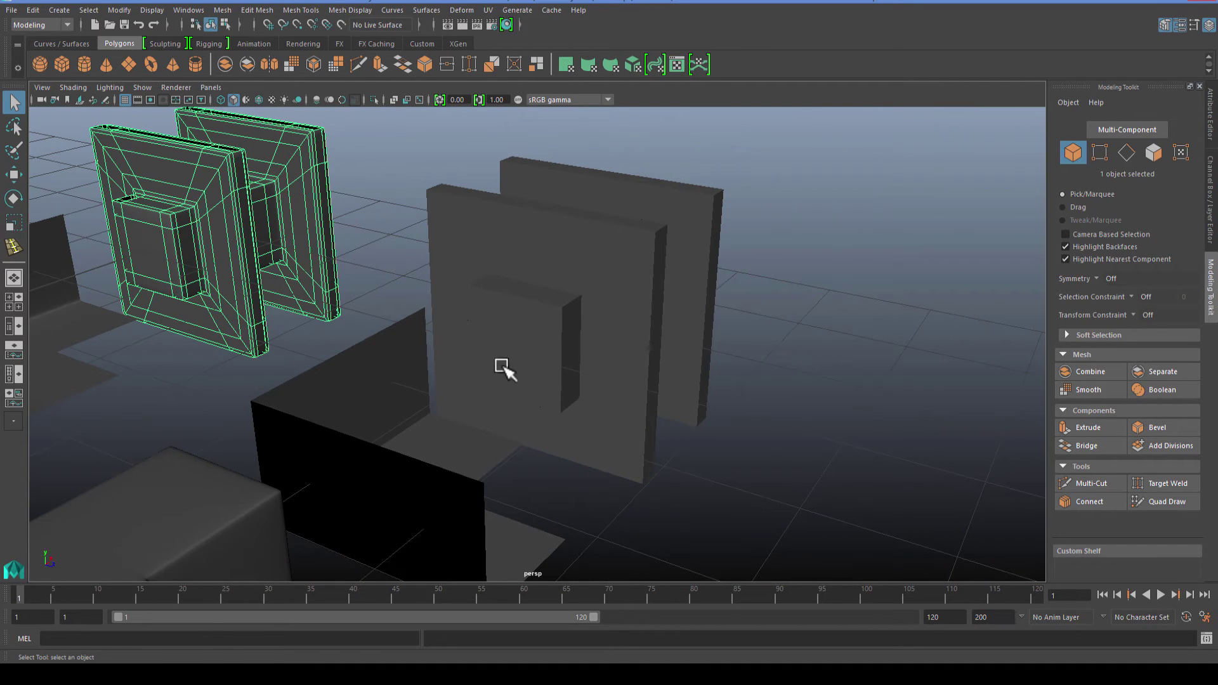
Step: Insert a supporting edge loop close to each outer end face of the double-plate model's protruding blocks
left_click_drag(501, 365, 495, 349, "alt")
left_click(495, 349)
scroll(476, 403, "up", 4)
left_click_drag(476, 405, 493, 408, "alt")
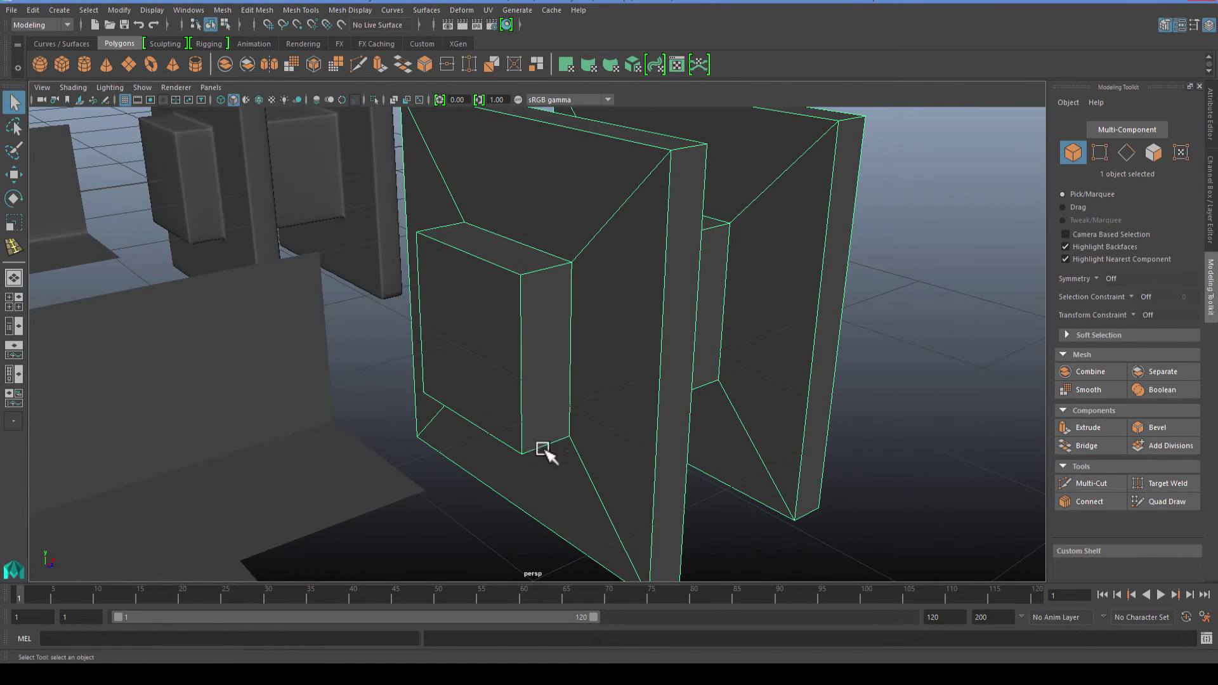
left_click_drag(543, 451, 505, 418, "alt")
left_click(14, 246)
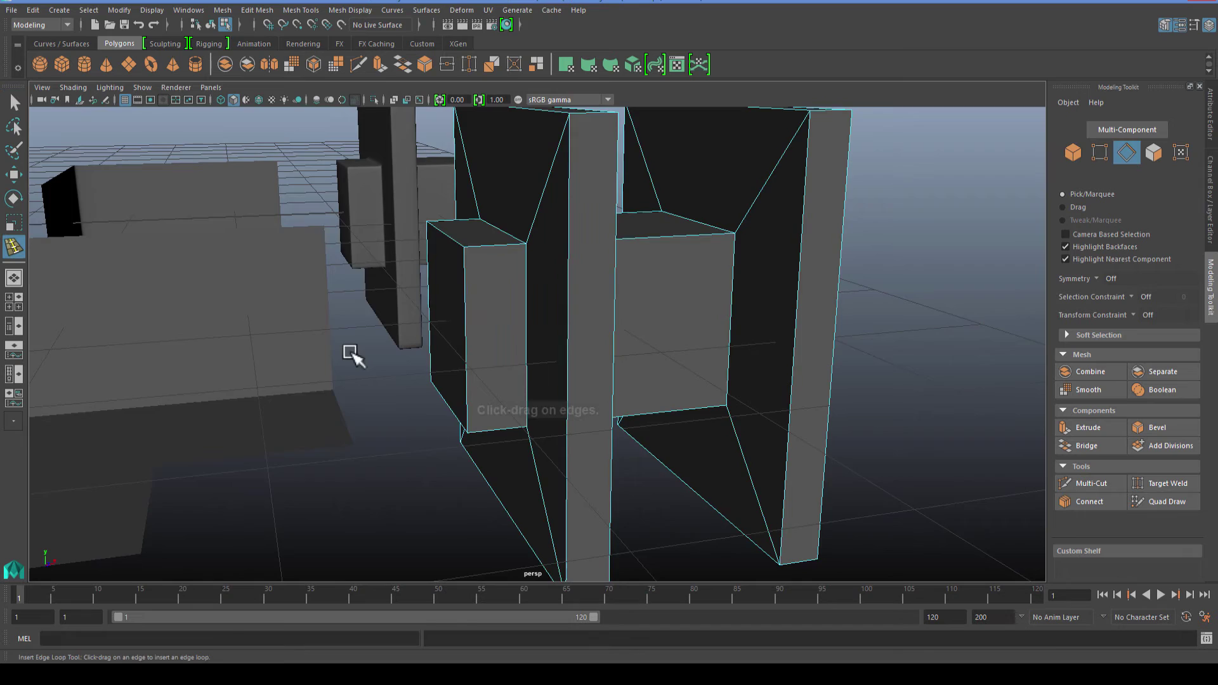
left_click_drag(350, 353, 451, 271, "alt")
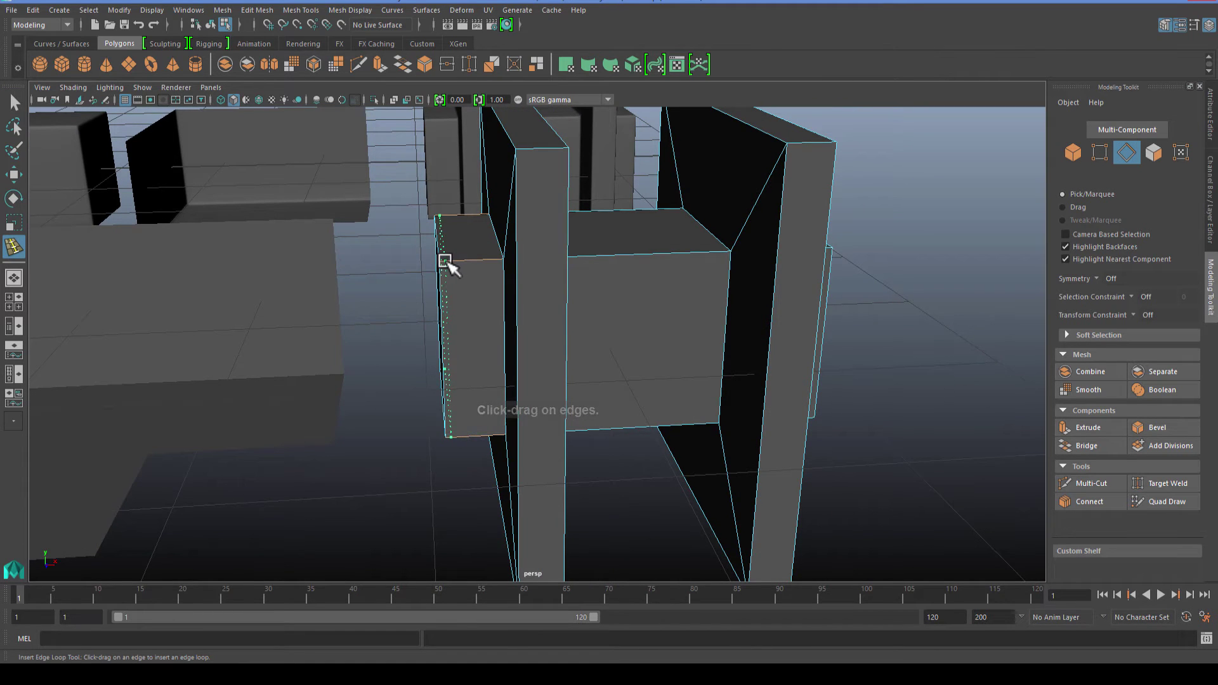
left_click(446, 261)
left_click_drag(738, 405, 761, 366, "alt")
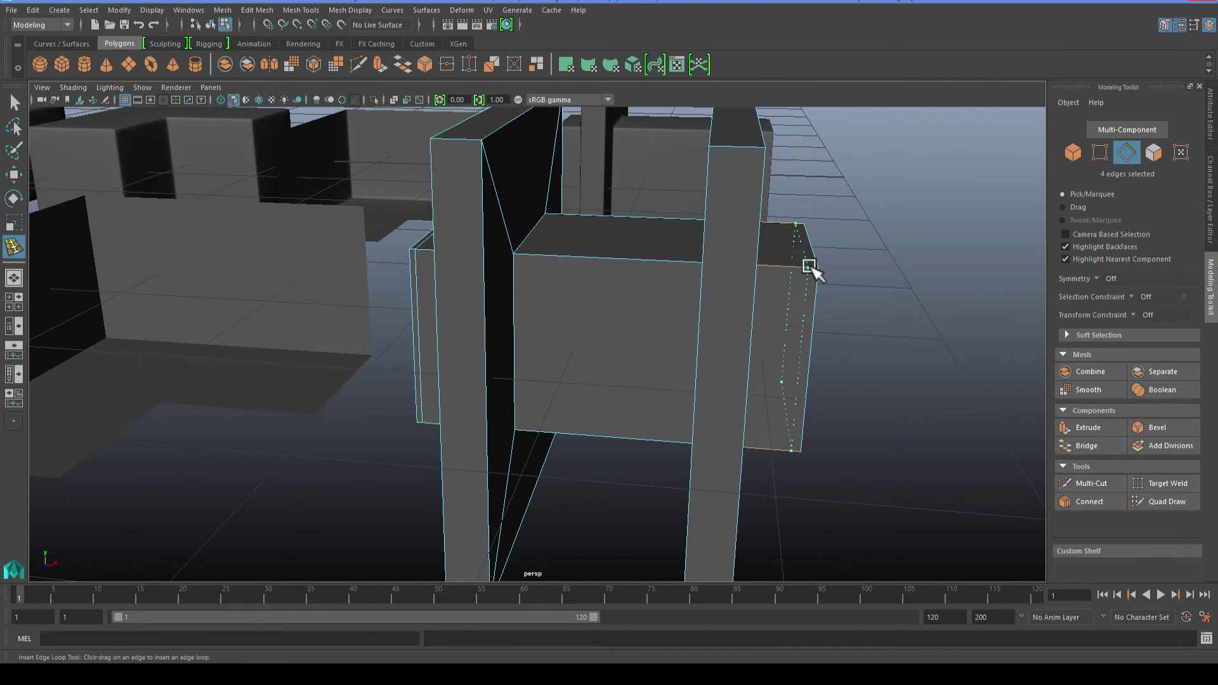
left_click_drag(821, 290, 531, 344, "alt")
Step: Insert supporting edge loops close to both vertical sides of the double-plate model, running through the plates and blocks
left_click_drag(530, 343, 639, 345, "alt")
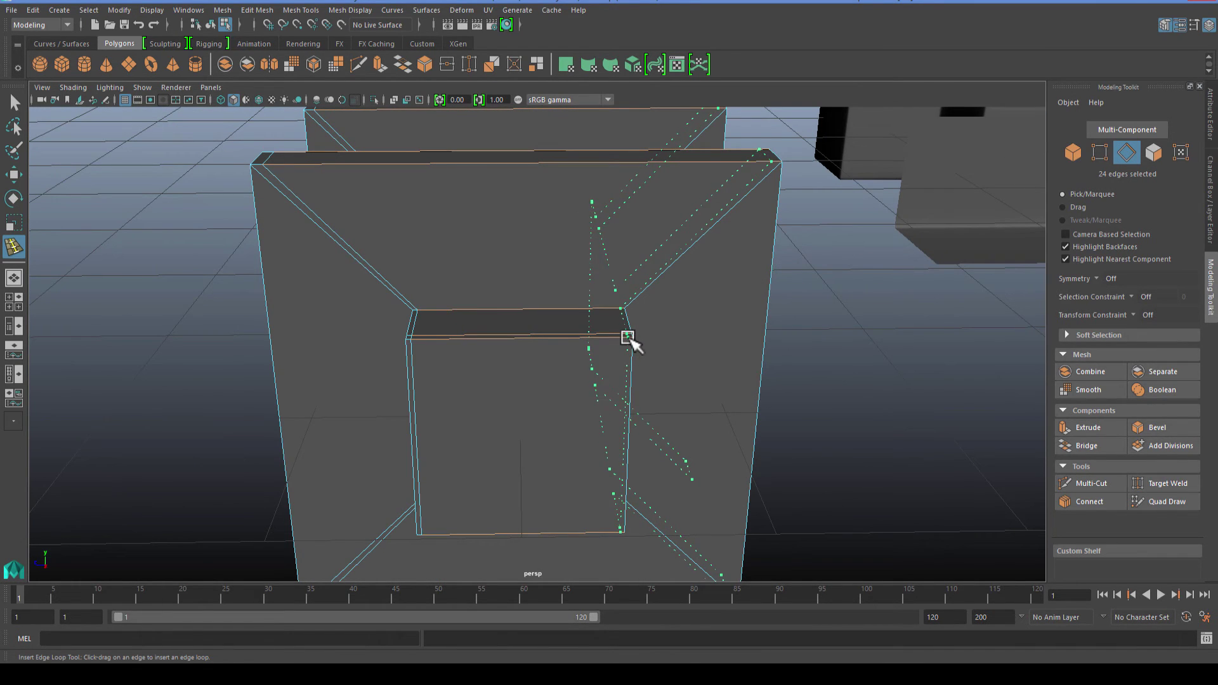
left_click_drag(584, 386, 596, 363, "alt")
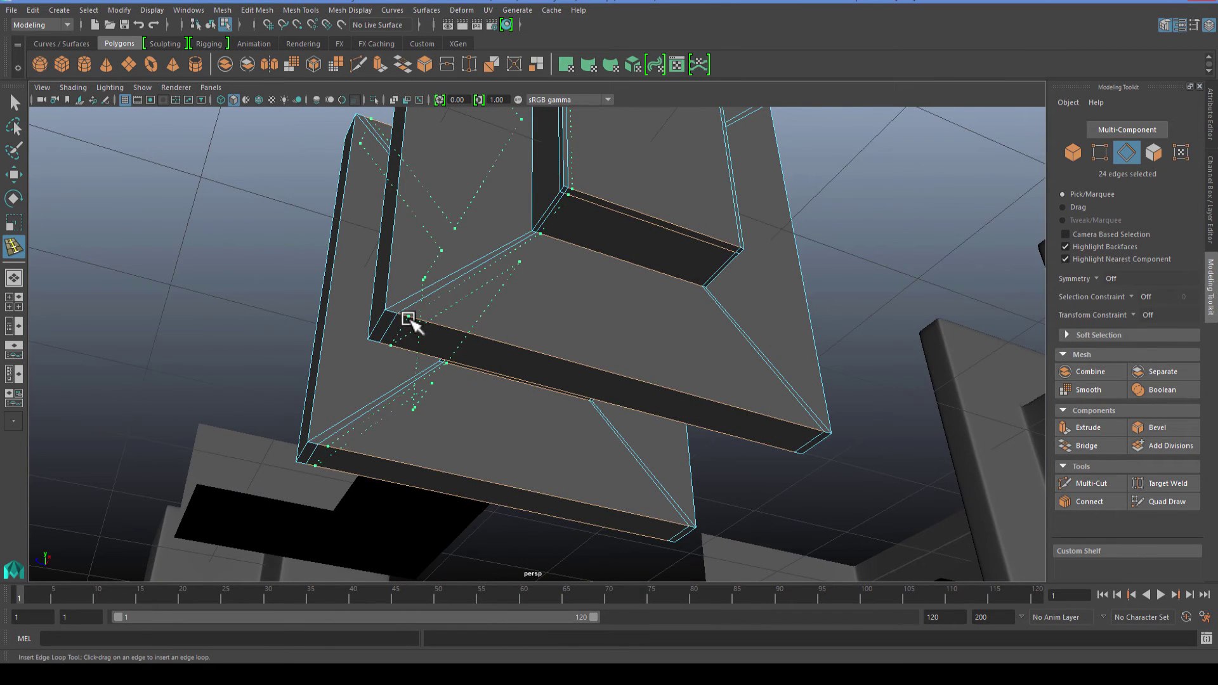
left_click_drag(409, 319, 409, 320)
left_click_drag(484, 387, 488, 398, "alt")
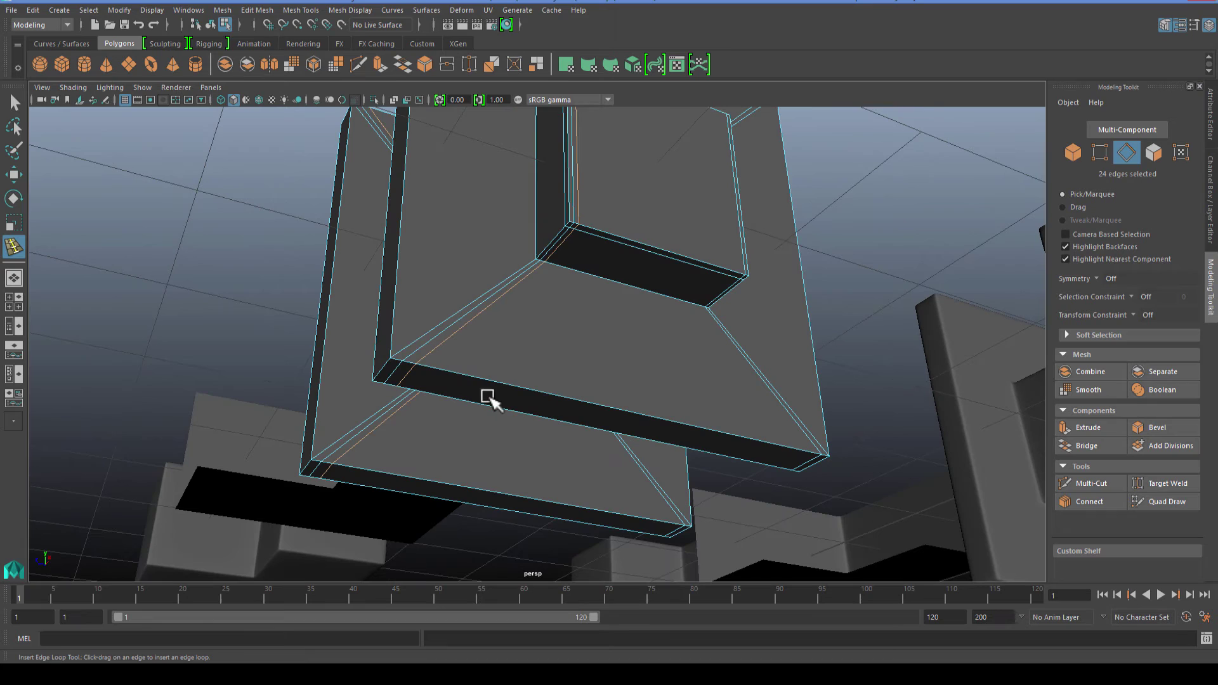
key("ctrl+z")
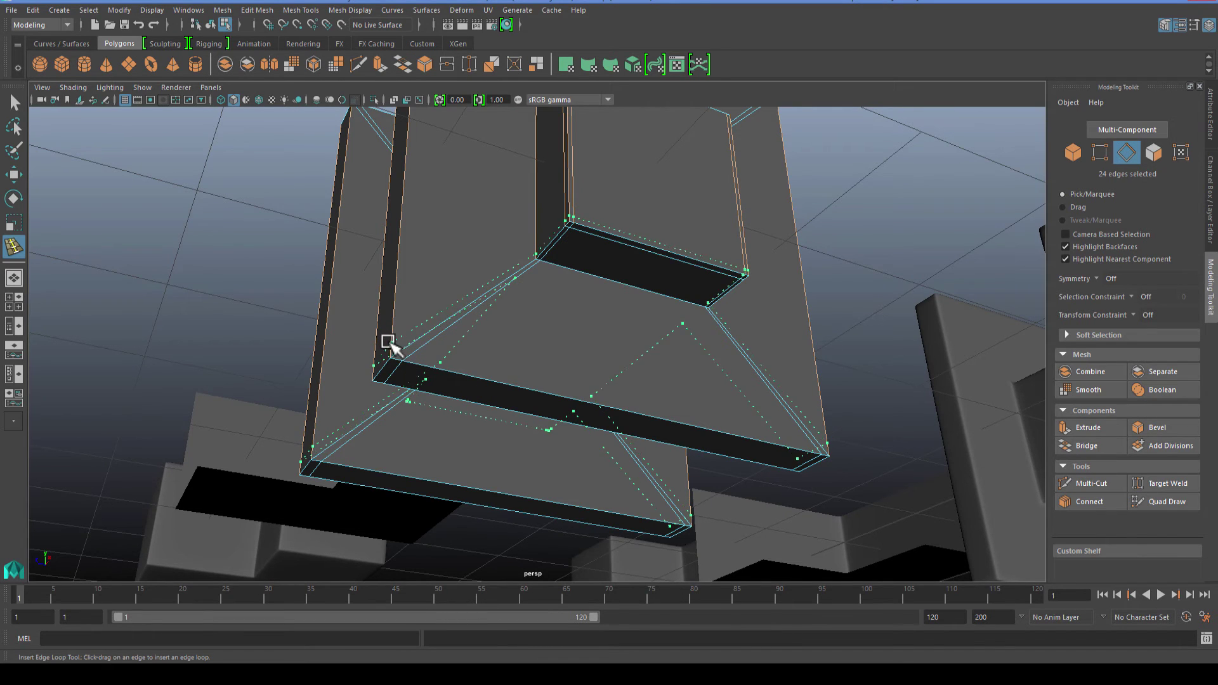
Step: Insert supporting edge loops close to the double-plate model's lower and upper edges and keep it in unsmoothed display
left_click_drag(387, 341, 388, 341)
left_click_drag(571, 353, 314, 133, "alt")
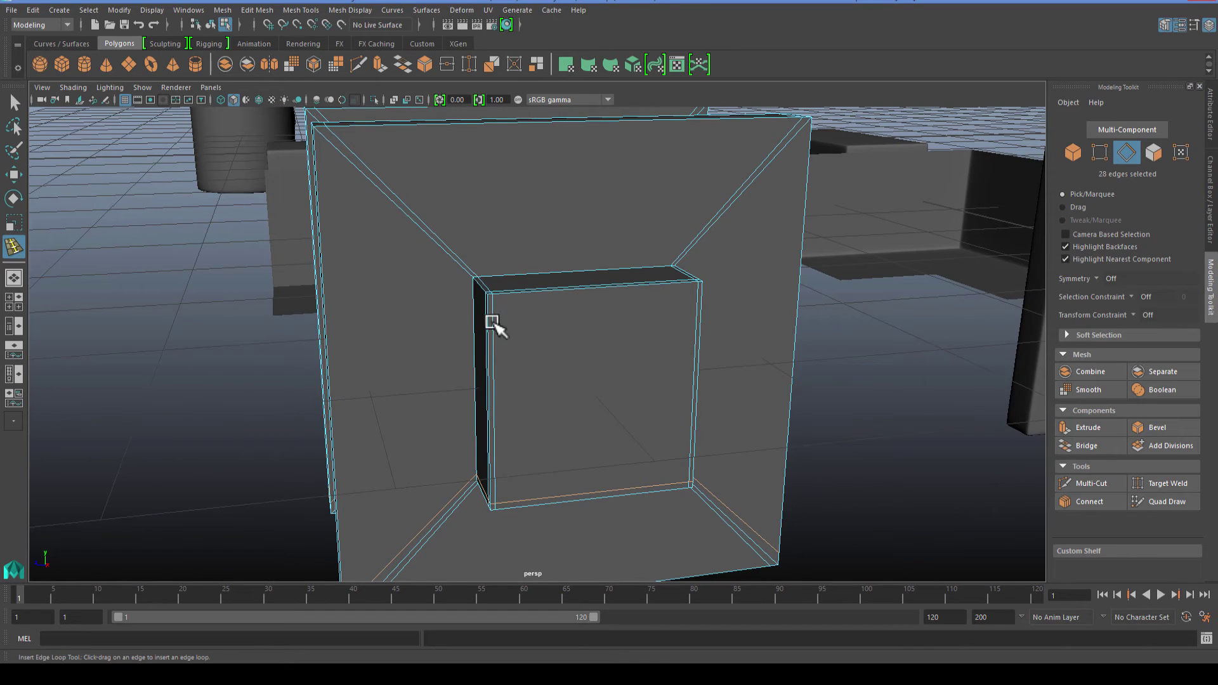
left_click_drag(484, 257, 512, 267, "alt")
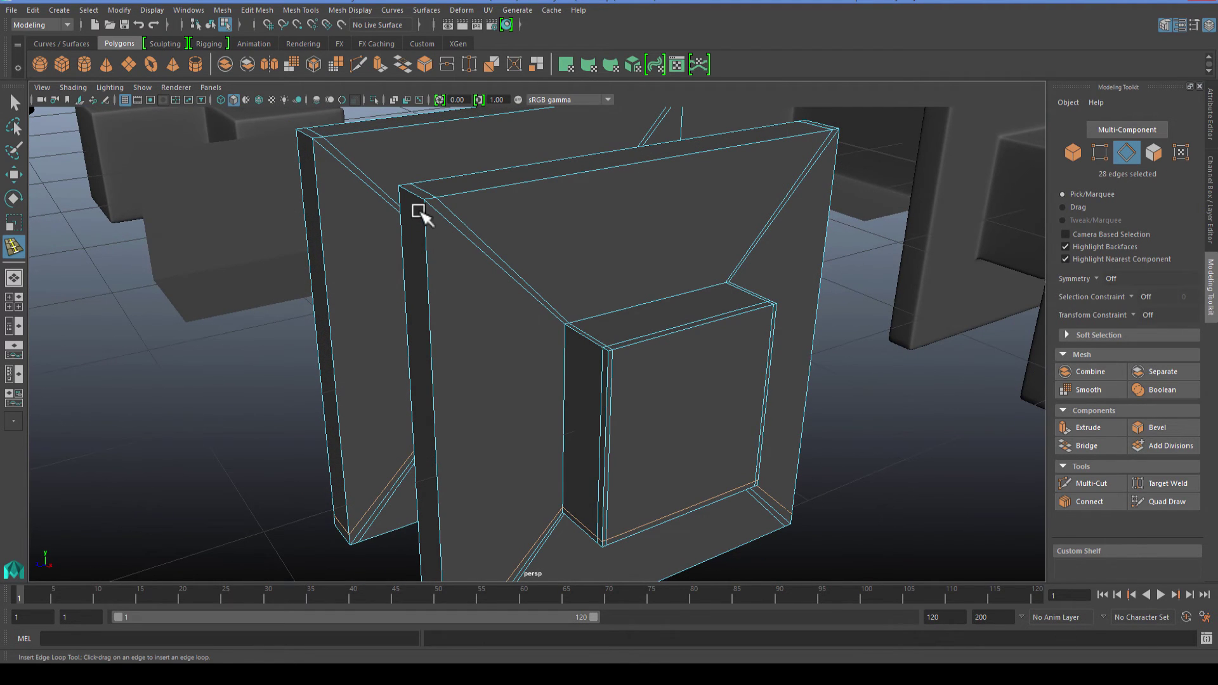
left_click_drag(425, 212, 565, 216, "alt")
left_click_drag(446, 463, 718, 271, "alt")
key("1")
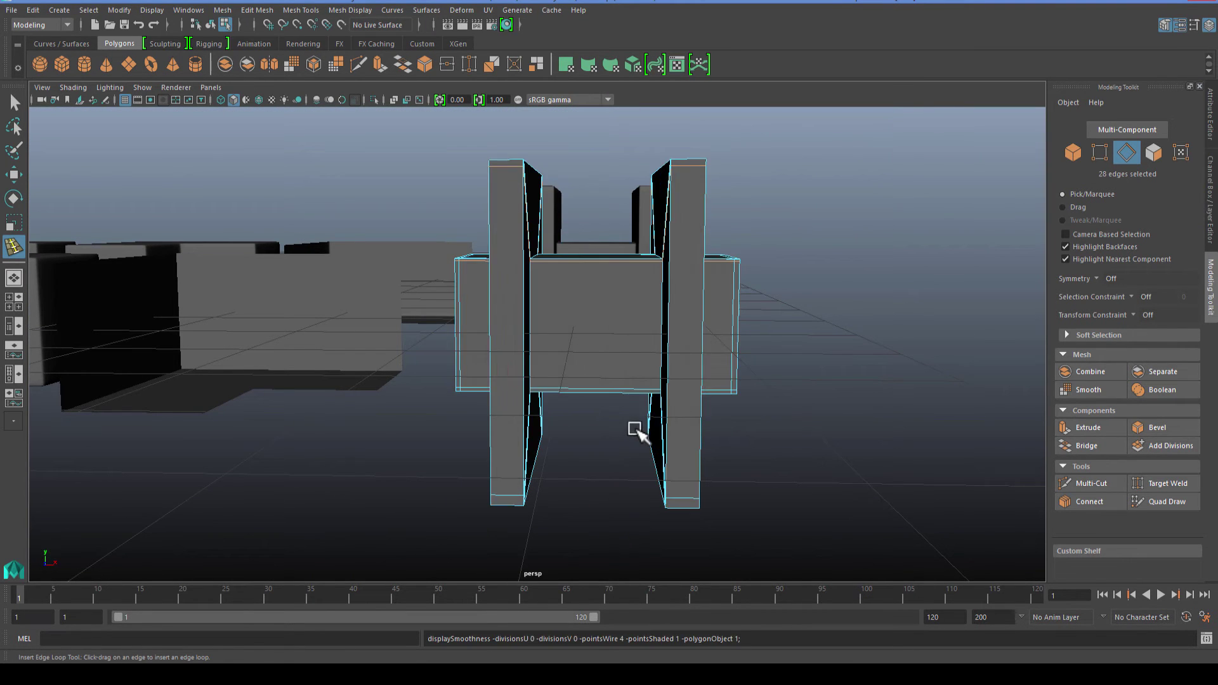
Step: Insert supporting edge loops at both ends of the middle block, close to where it meets the two plates
scroll(619, 418, "up", 3)
left_click_drag(601, 408, 575, 426, "alt")
scroll(554, 380, "up", 2)
scroll(521, 289, "up", 2)
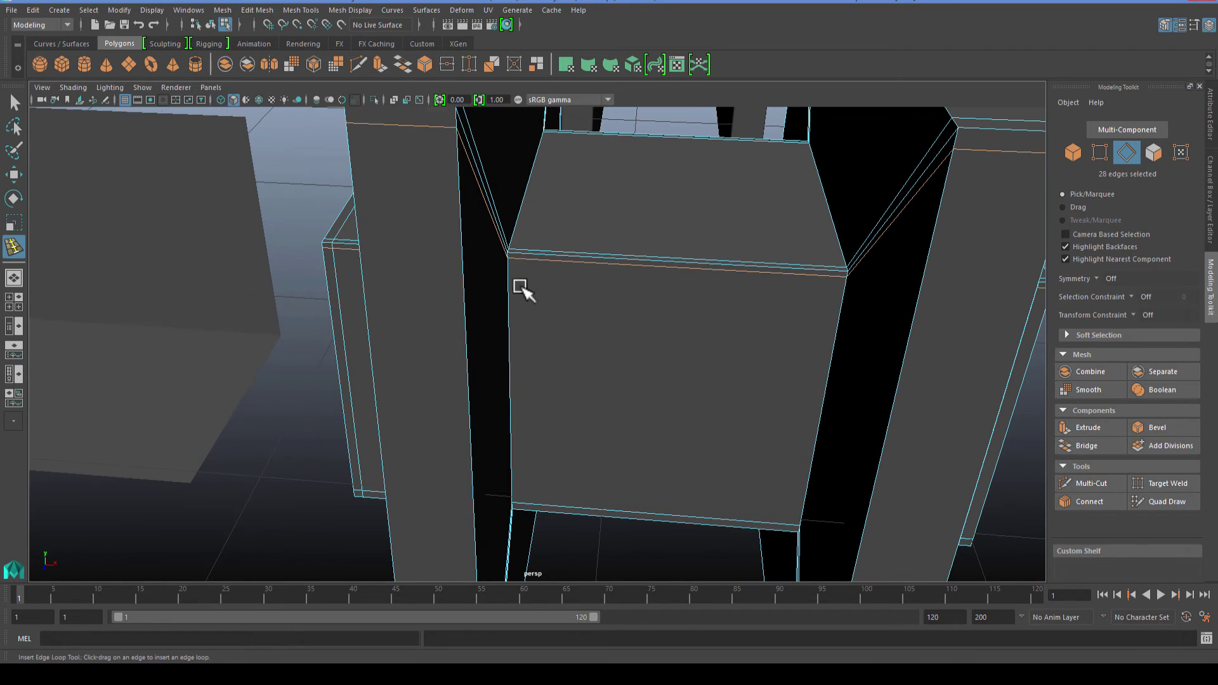
left_click(512, 260)
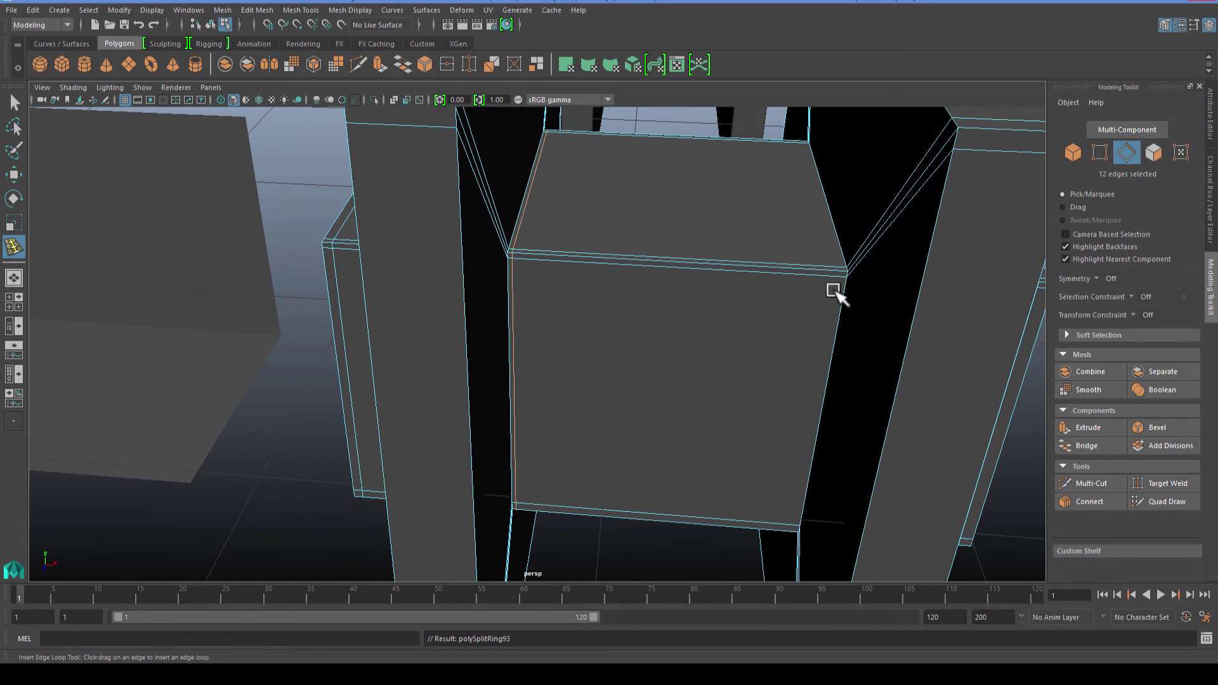
left_click(838, 275)
left_click_drag(706, 358, 745, 352, "alt")
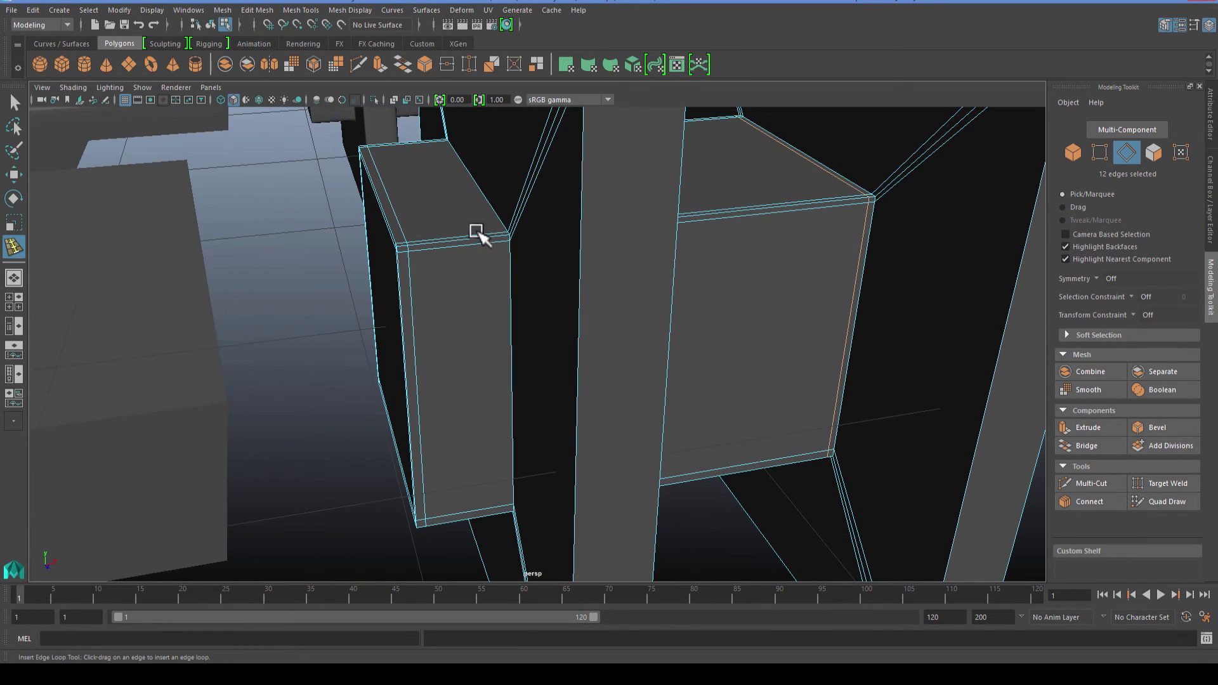
Step: Insert a supporting edge loop on each outer block, close to where it meets its plate
left_click(502, 241)
left_click_drag(924, 401, 867, 380, "alt")
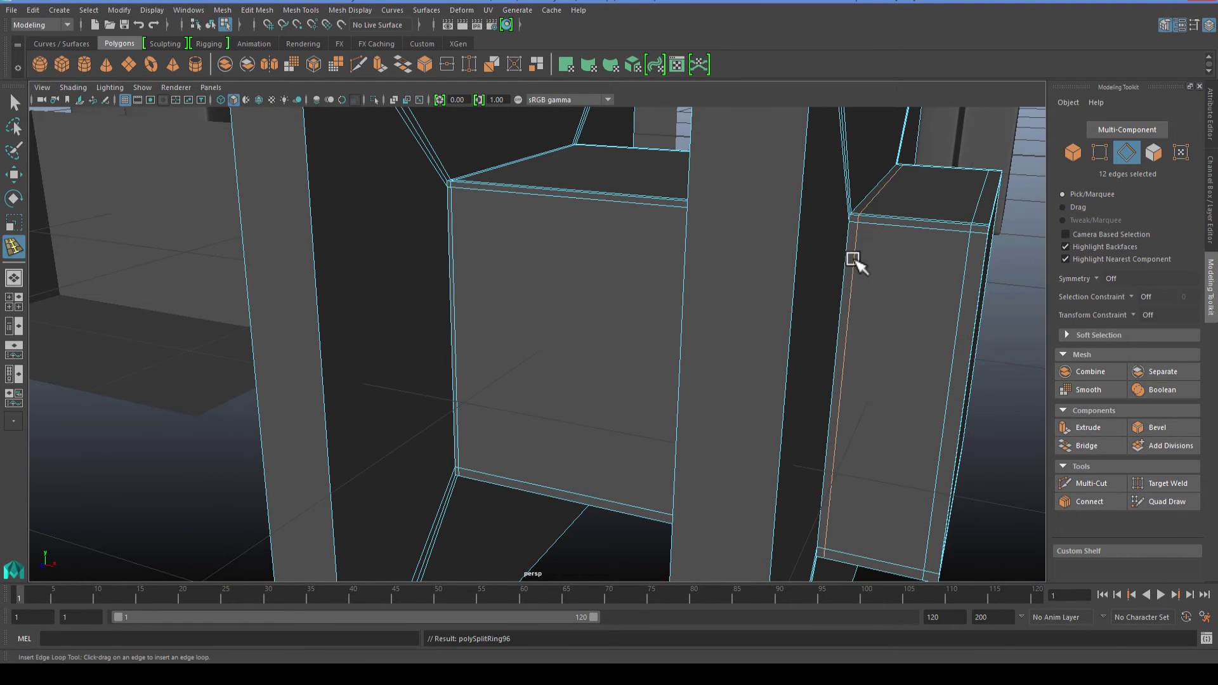
left_click_drag(850, 264, 768, 368, "alt")
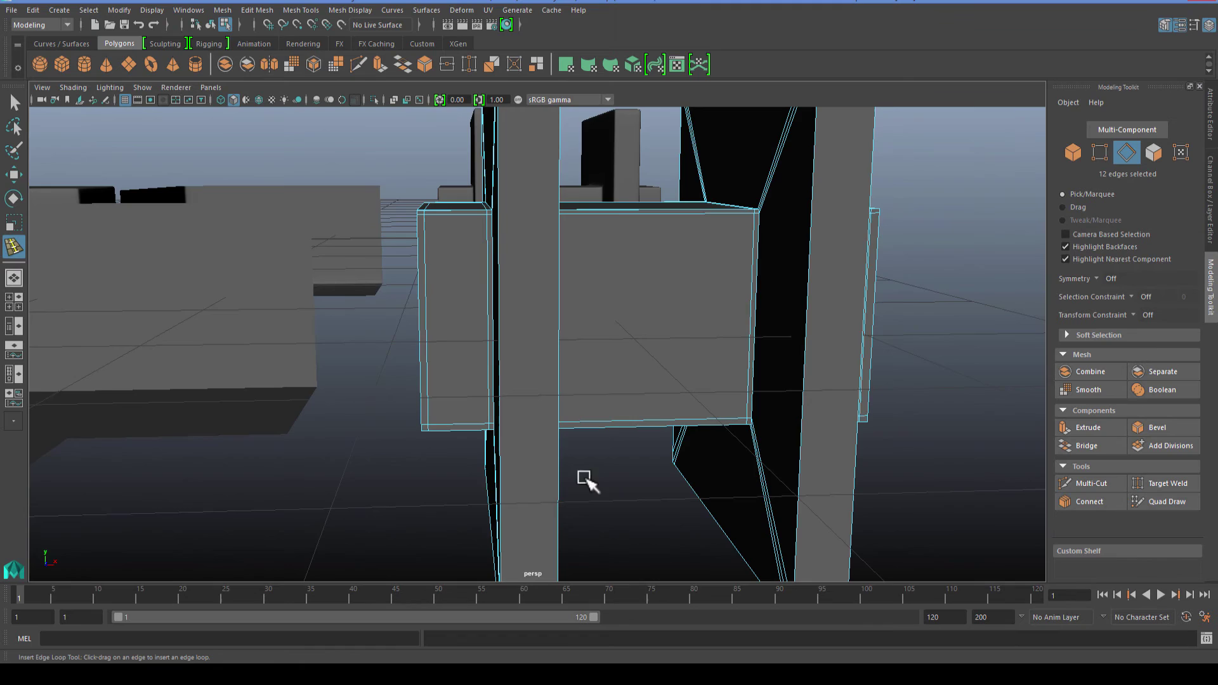
Step: Preview the double-plate model smoothed and inspect the rims of both plates
left_click_drag(584, 477, 603, 440, "alt")
key("3")
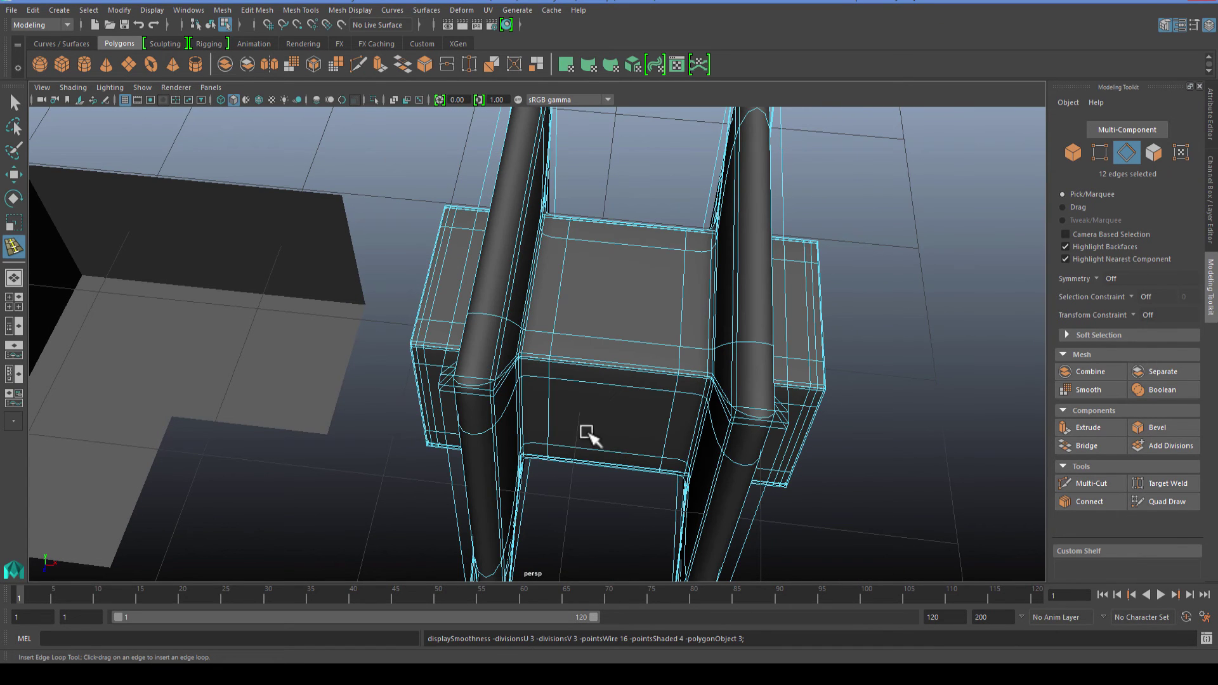
left_click_drag(665, 465, 712, 343, "alt")
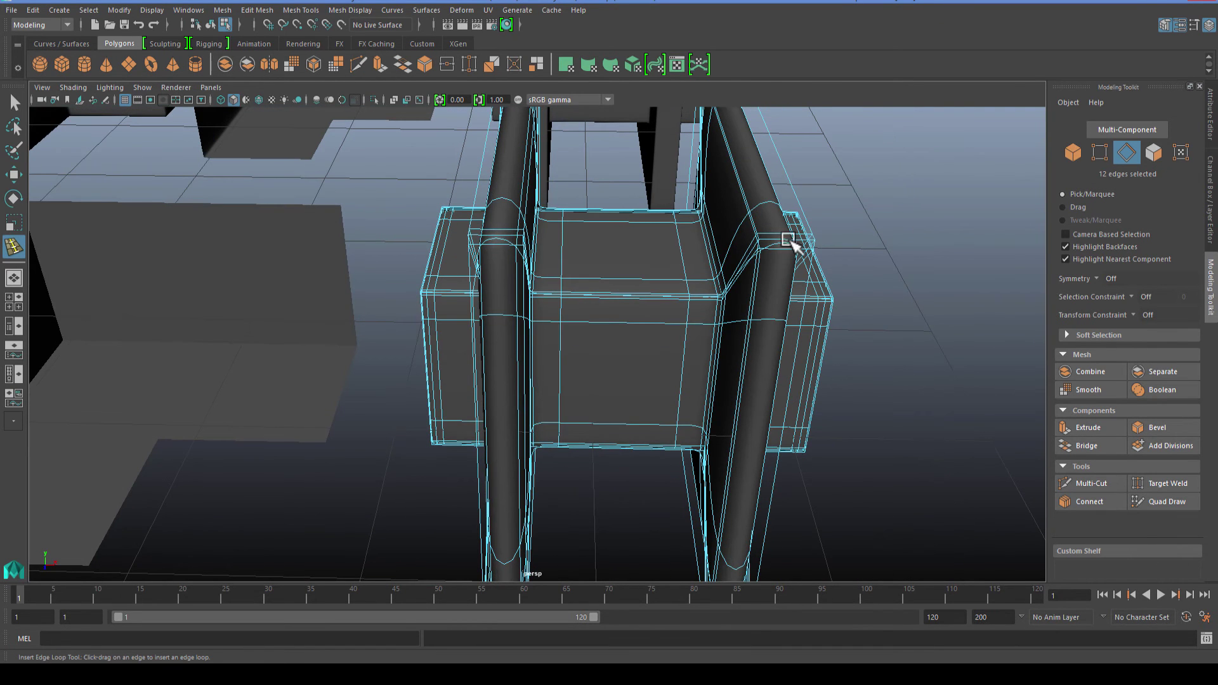
Step: Return to unsmoothed display and insert supporting edge loops along both sides of each plate's rim
key("1")
left_click_drag(730, 376, 730, 293, "alt")
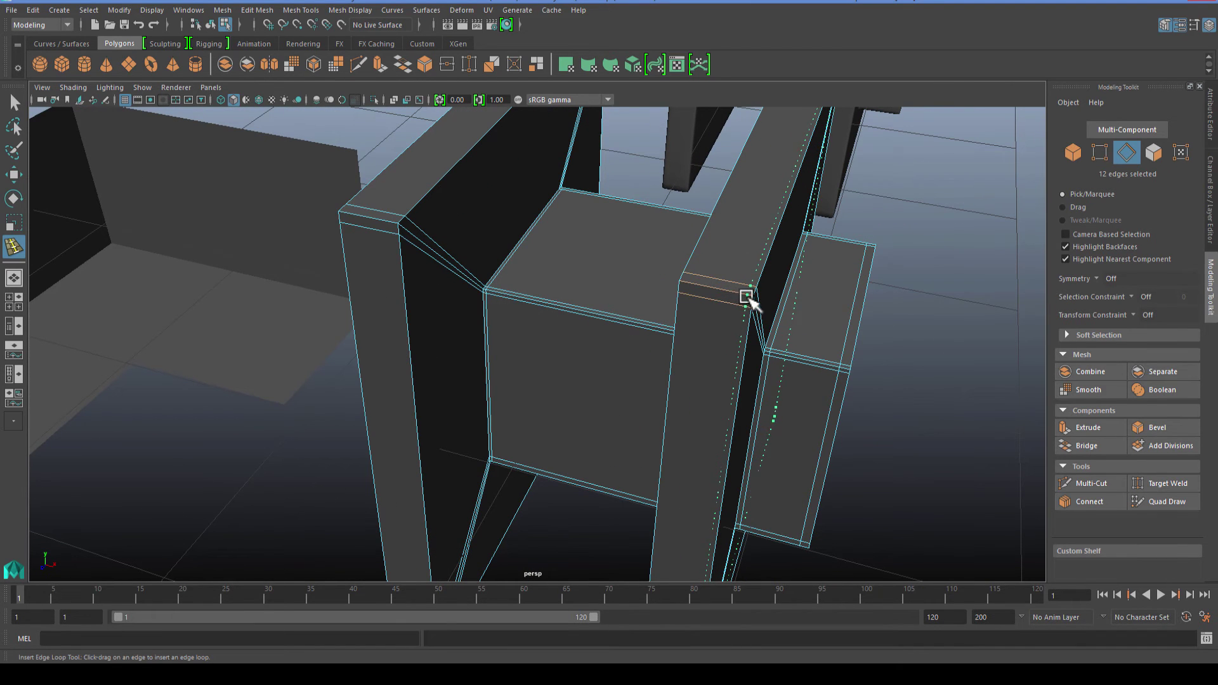
left_click(747, 296)
left_click_drag(470, 317, 485, 286, "alt")
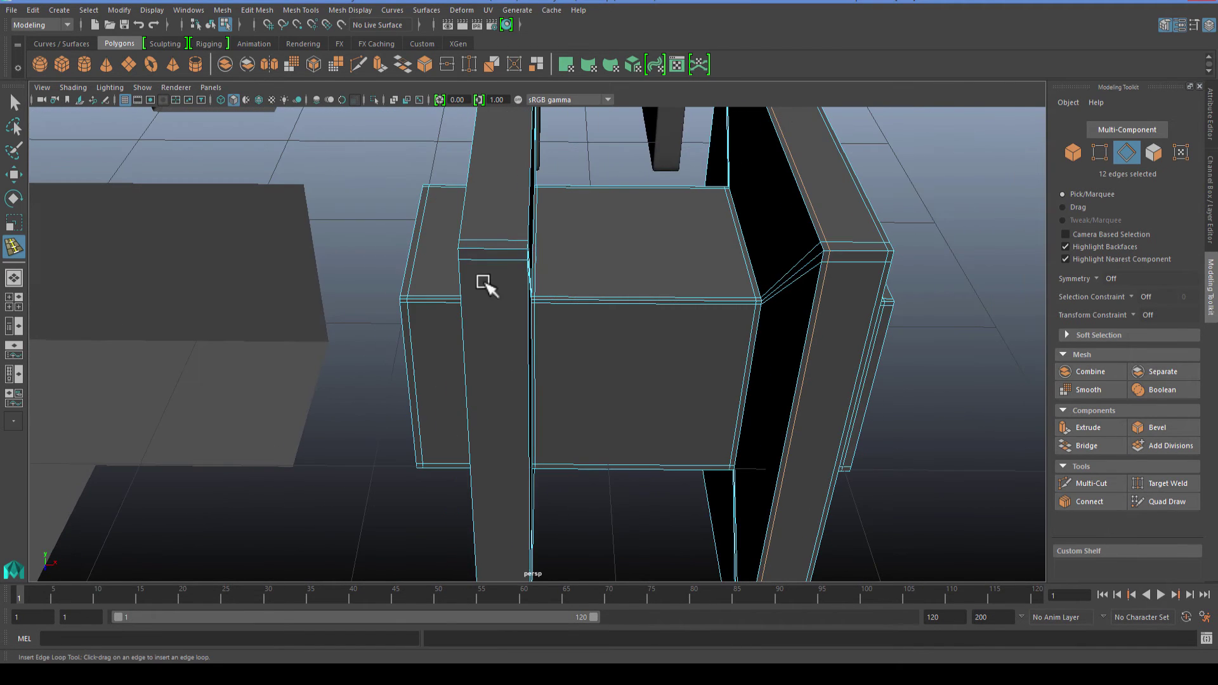
left_click(523, 251)
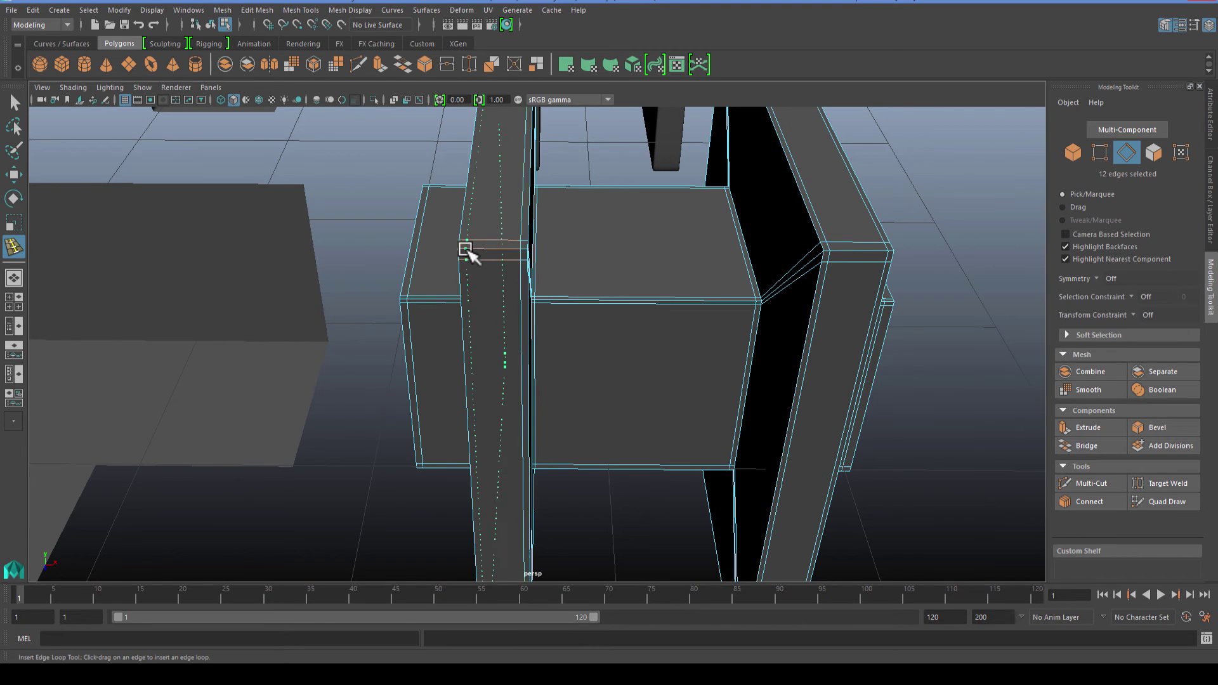
left_click_drag(465, 250, 500, 413, "alt")
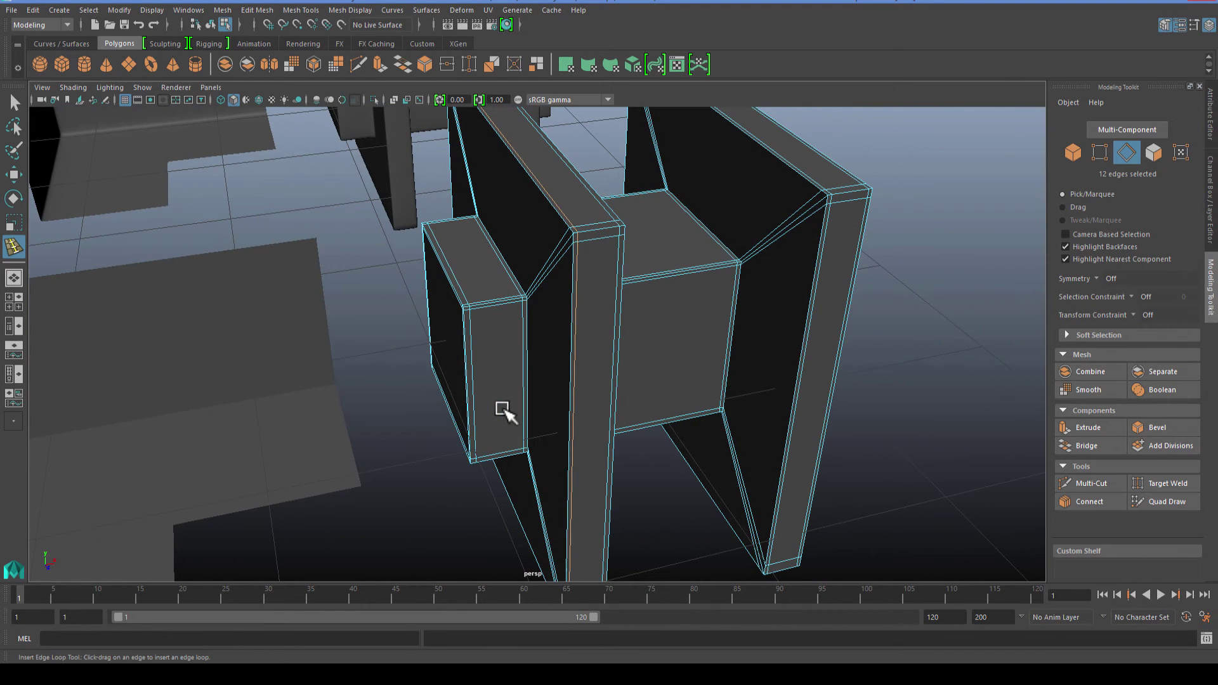
Step: Return the double-plate model to object selection and display it smoothed
key("q")
right_click_drag(584, 314, 658, 345)
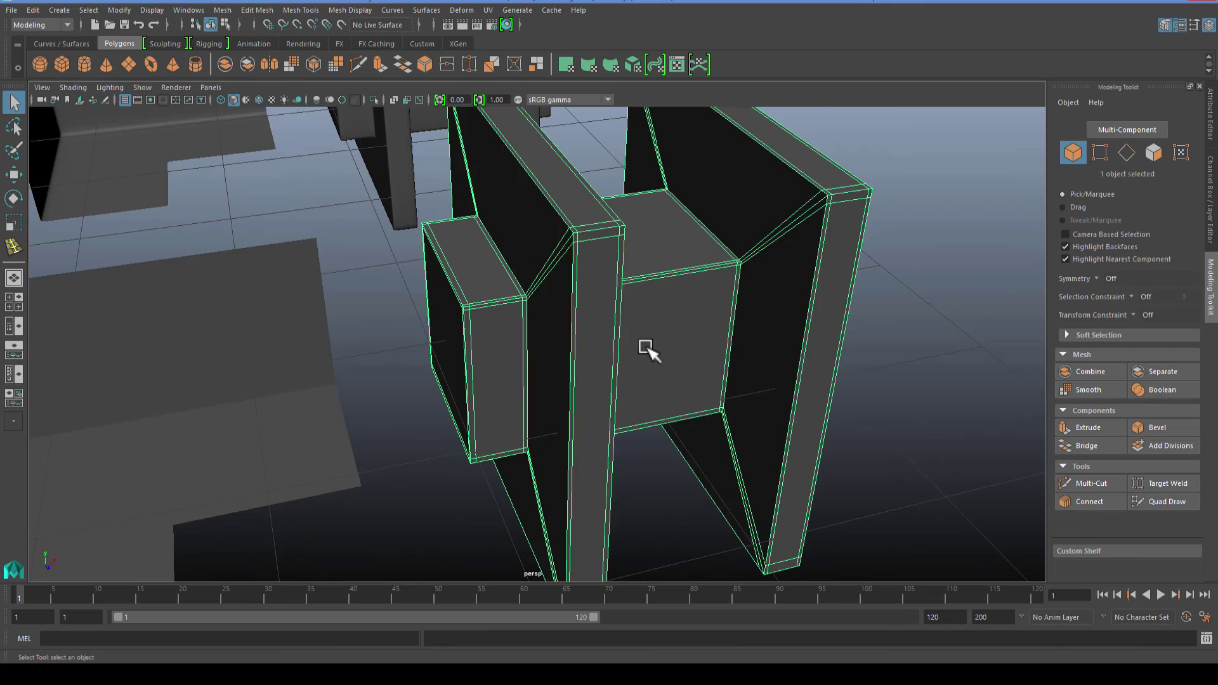
key("3")
scroll(671, 398, "down", 4)
left_click(638, 468)
left_click_drag(563, 437, 687, 267, "alt")
left_click(686, 266)
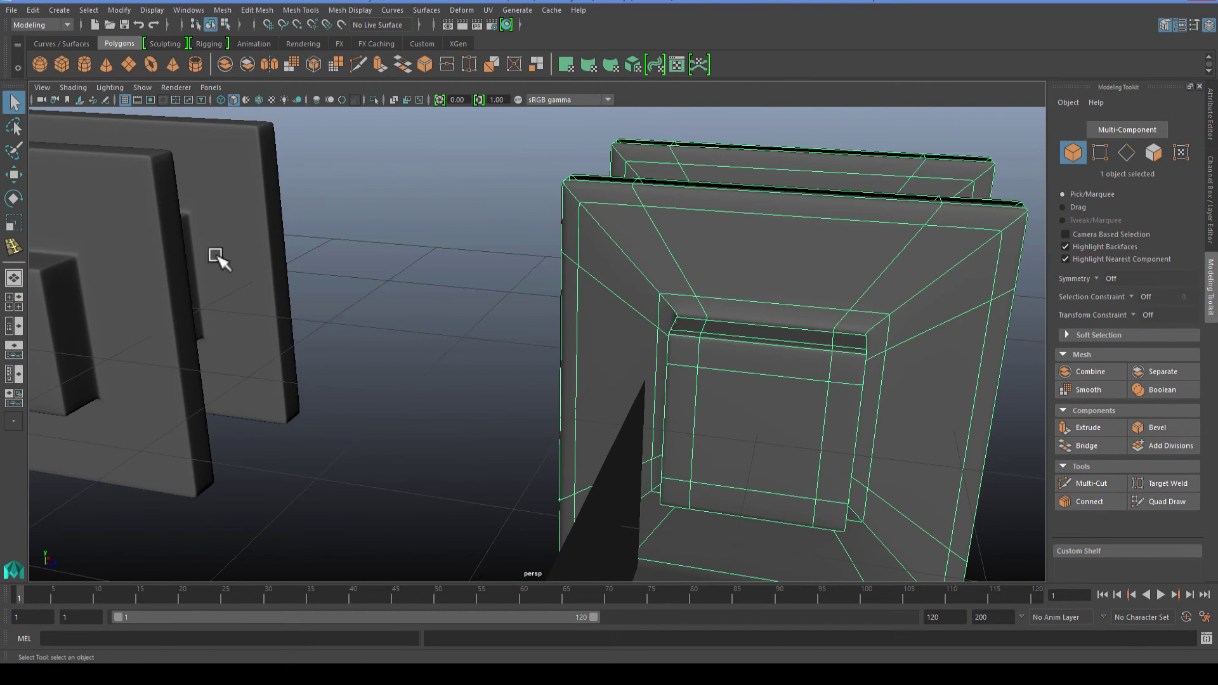
Step: Compare the smoothed double-plate model with its finished counterpart, examining the creases where blocks meet plates
scroll(644, 363, "down", 5)
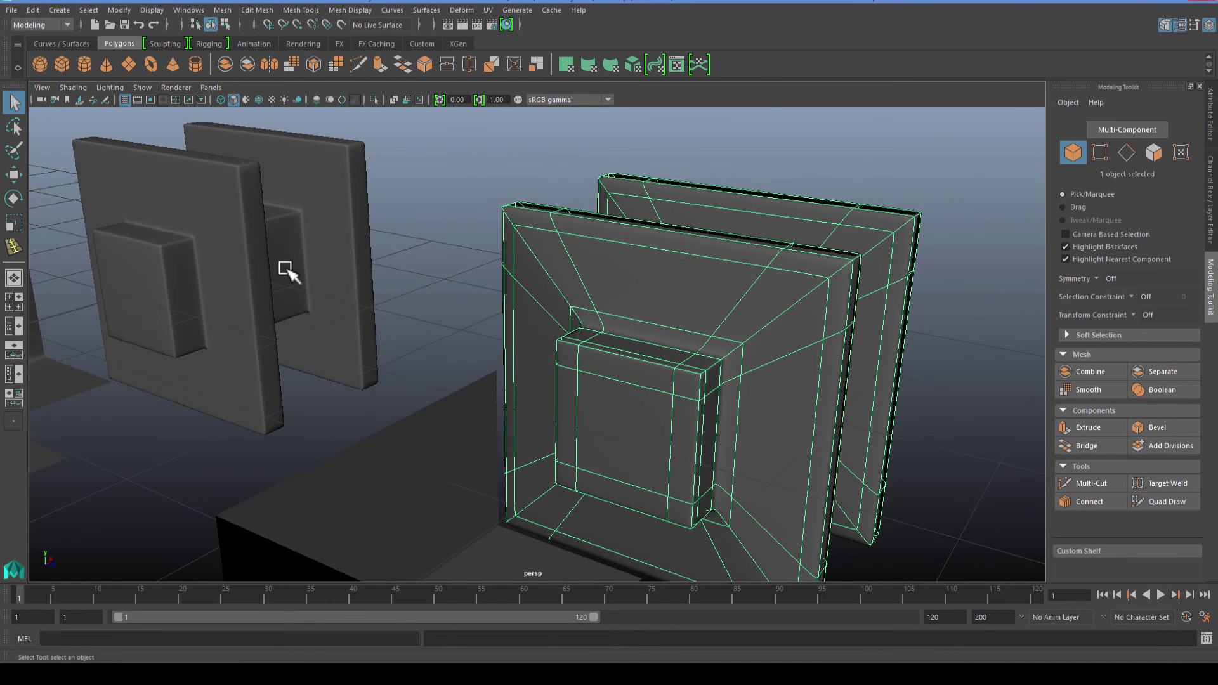
left_click(289, 271)
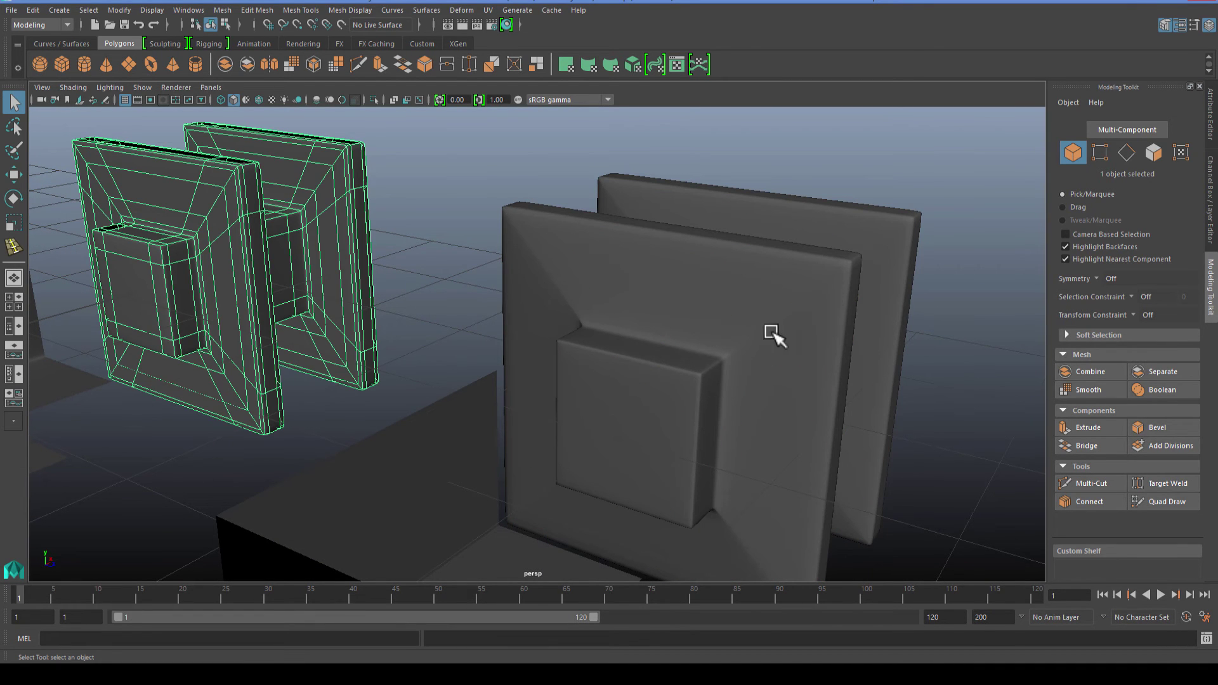
left_click_drag(619, 399, 543, 419, "alt")
left_click_drag(777, 425, 530, 387, "alt")
Step: Display the double-plate model unsmoothed and insert supporting edge loops around the block's base and near the rim on one plate's outer face
left_click(392, 337)
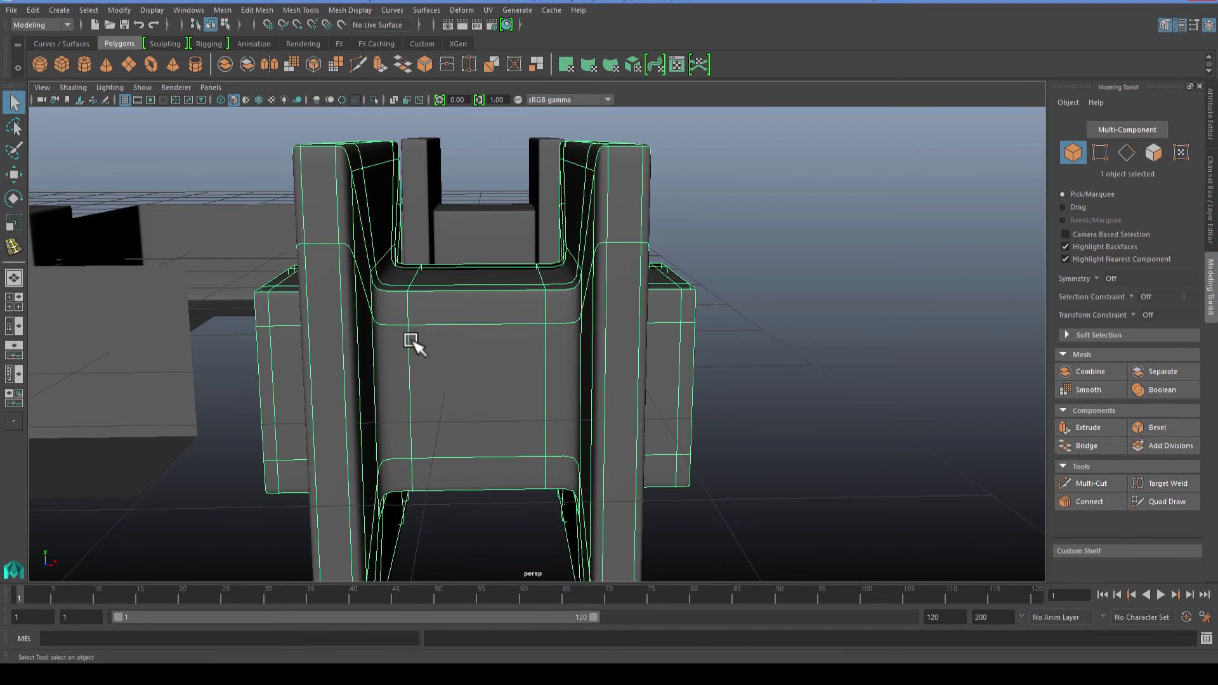
key("1")
scroll(431, 395, "up", 3)
left_click_drag(440, 399, 689, 393, "alt")
middle_click_drag(689, 393, 519, 417, "alt")
left_click_drag(519, 417, 825, 291, "alt")
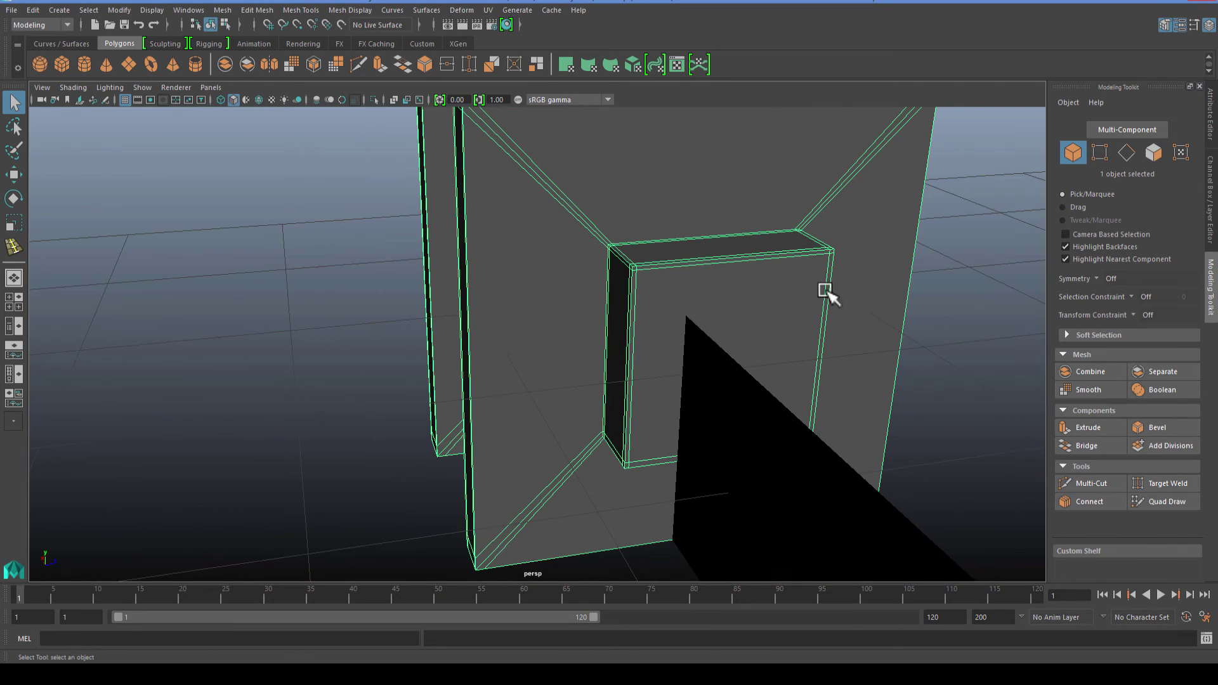
left_click(13, 245)
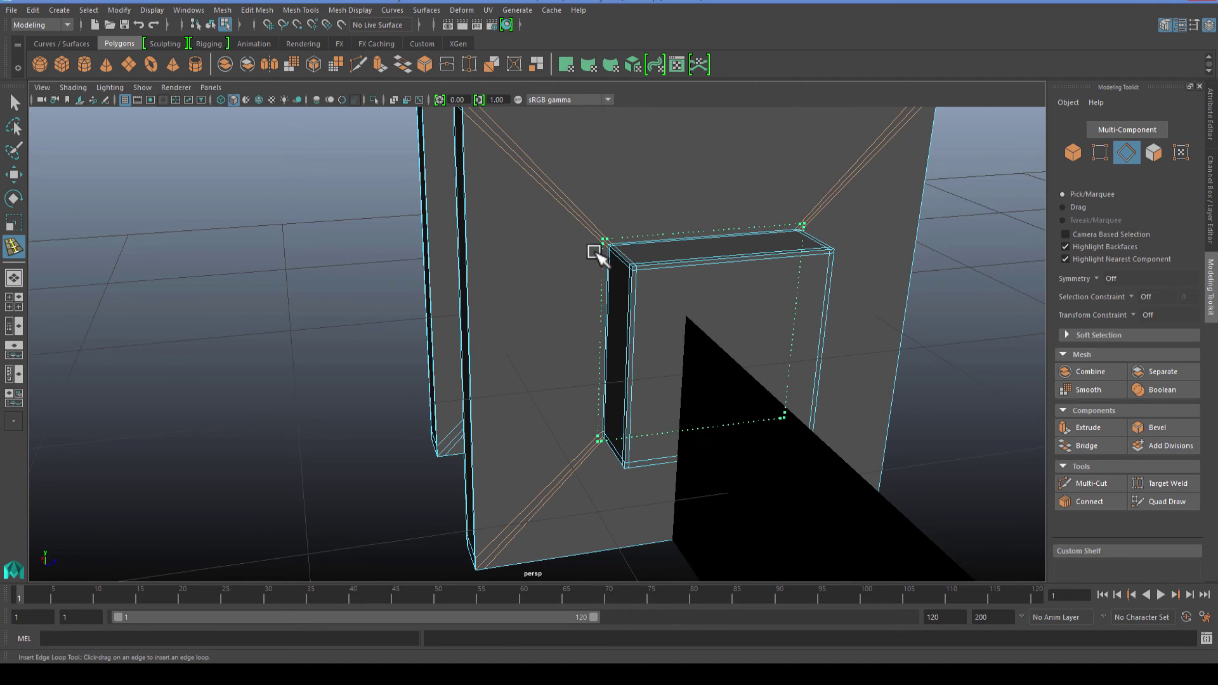
left_click_drag(596, 254, 595, 252)
middle_click_drag(511, 207, 522, 240, "alt")
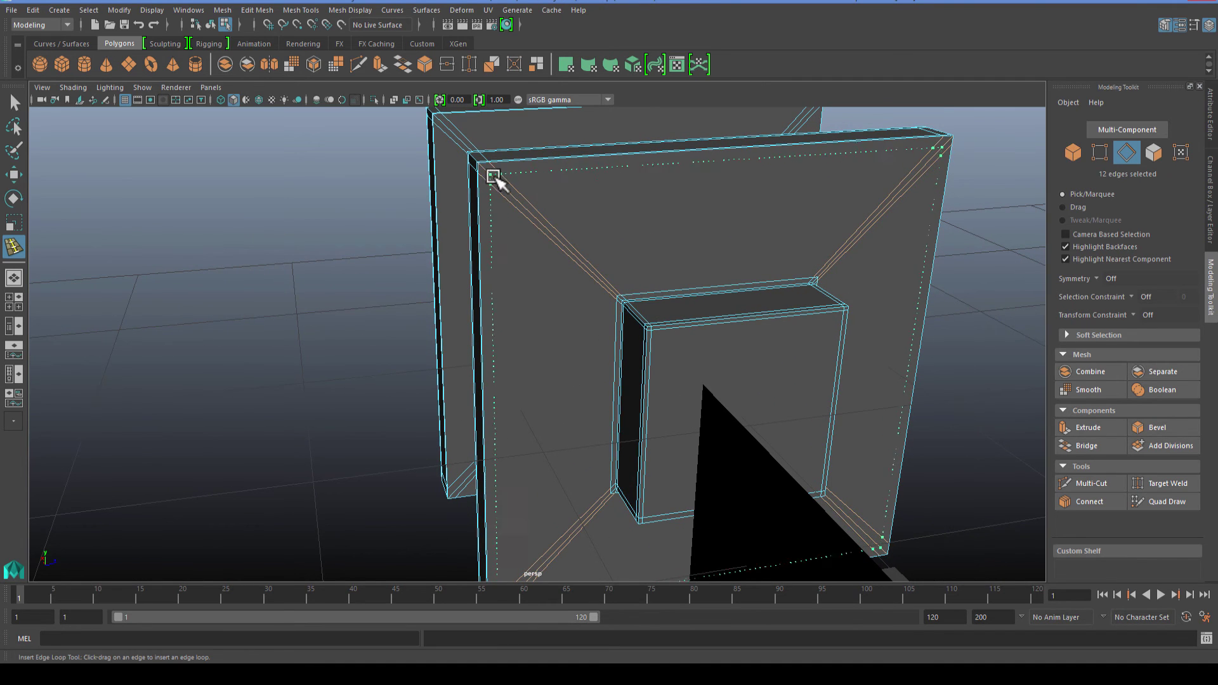
Step: Insert matching supporting edge loops near the rim and around the block's base on the remaining plate faces
left_click_drag(514, 260, 660, 197, "alt")
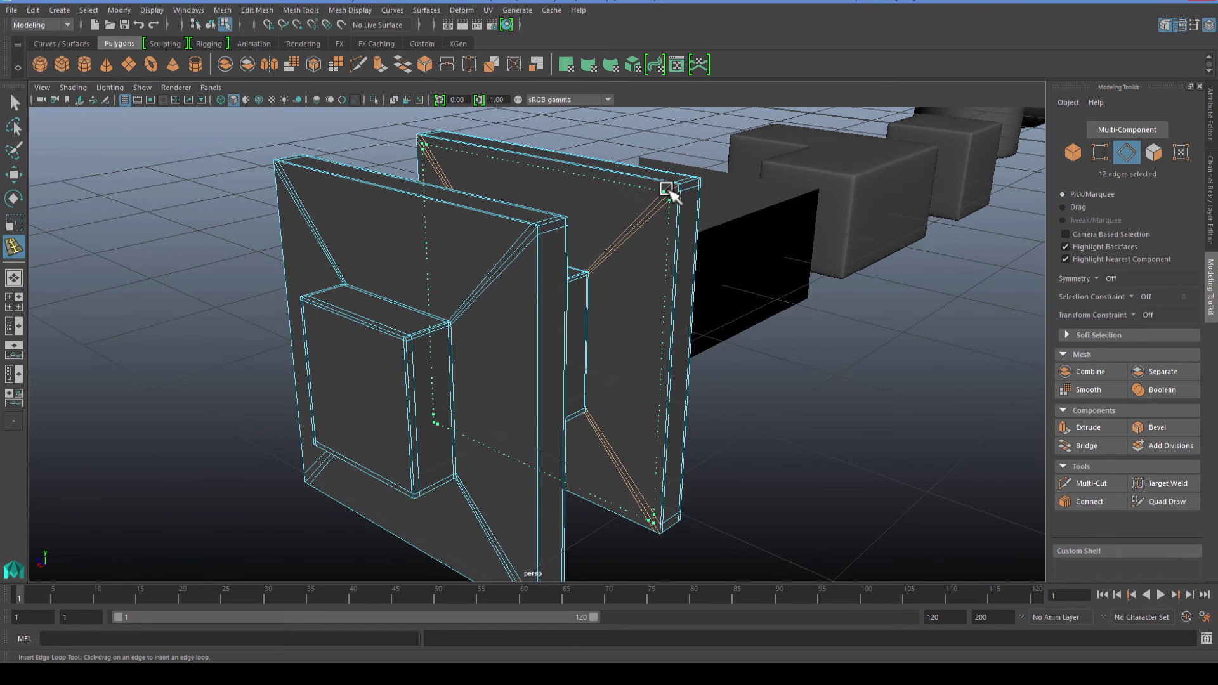
left_click(666, 189)
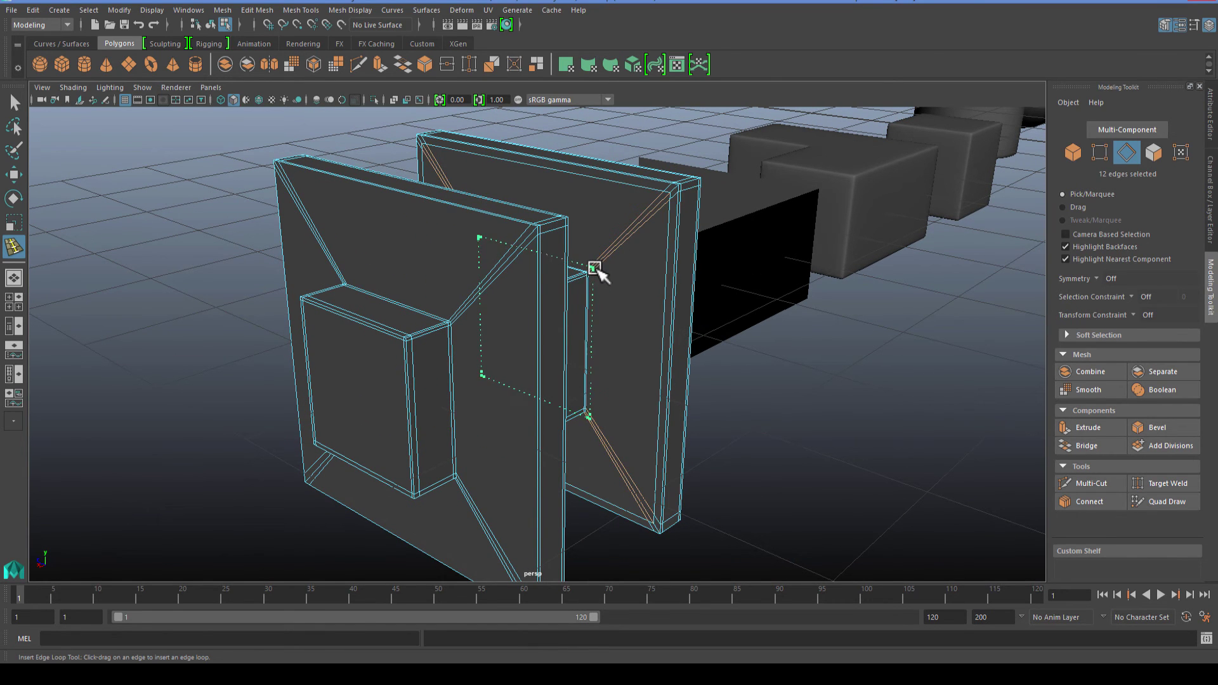
left_click_drag(468, 266, 571, 219, "alt")
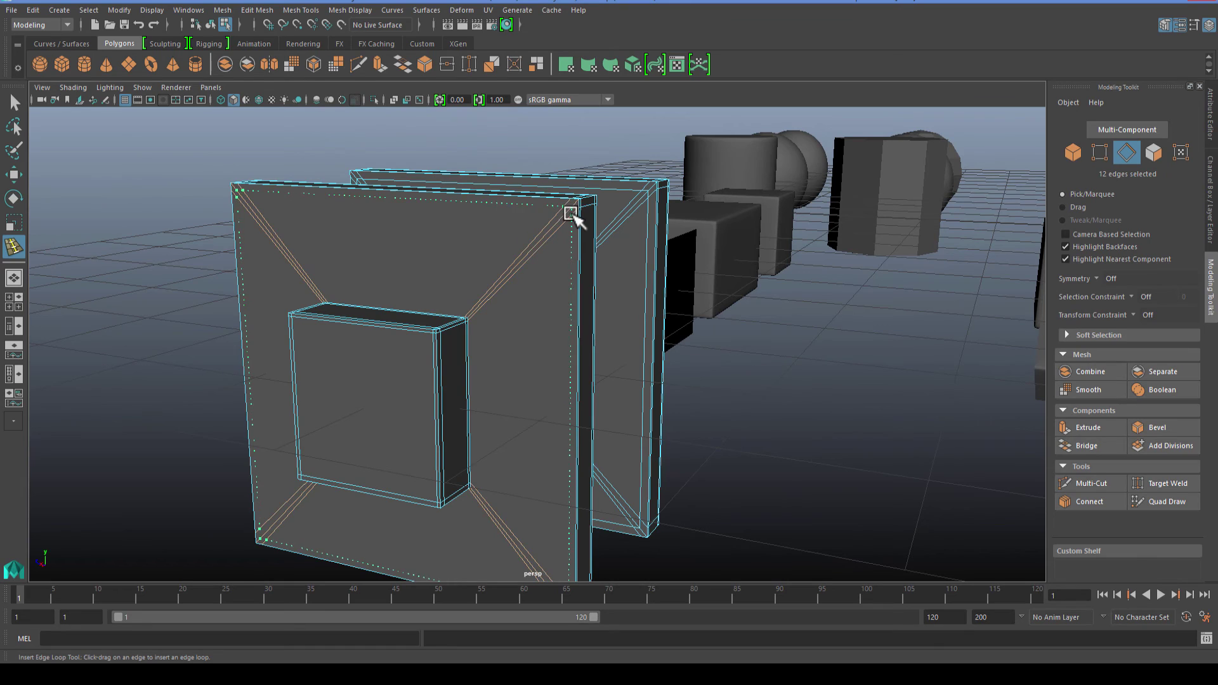
left_click(571, 213)
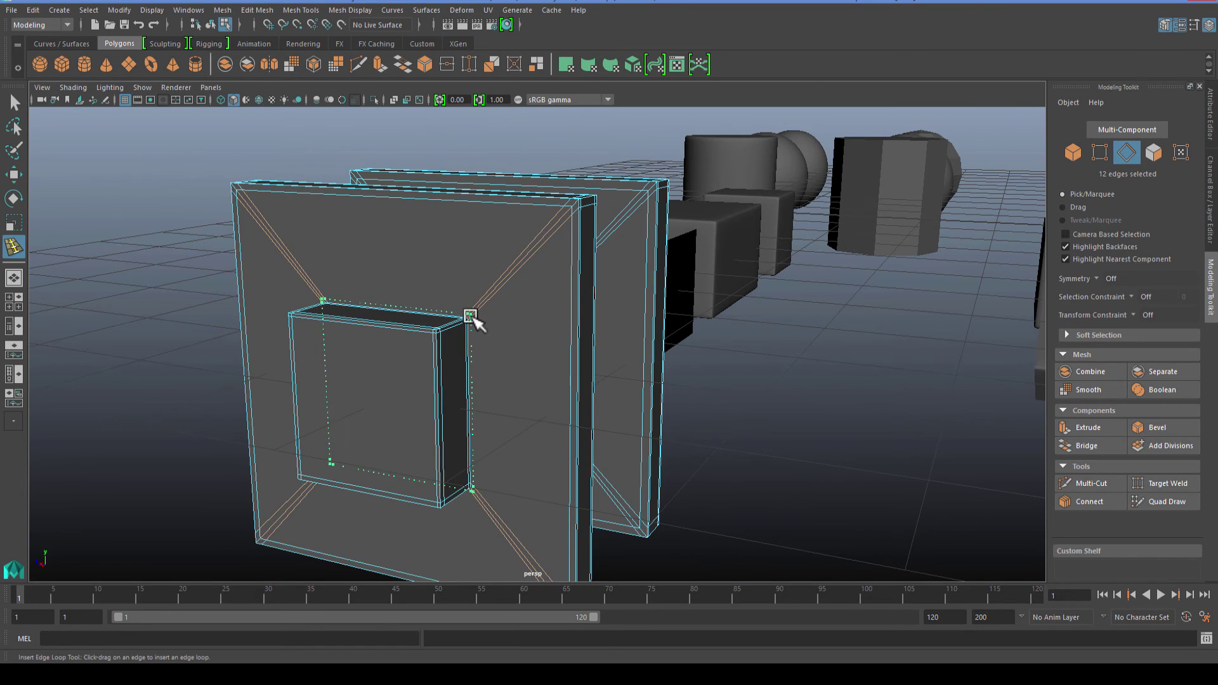
left_click_drag(470, 316, 419, 235, "alt")
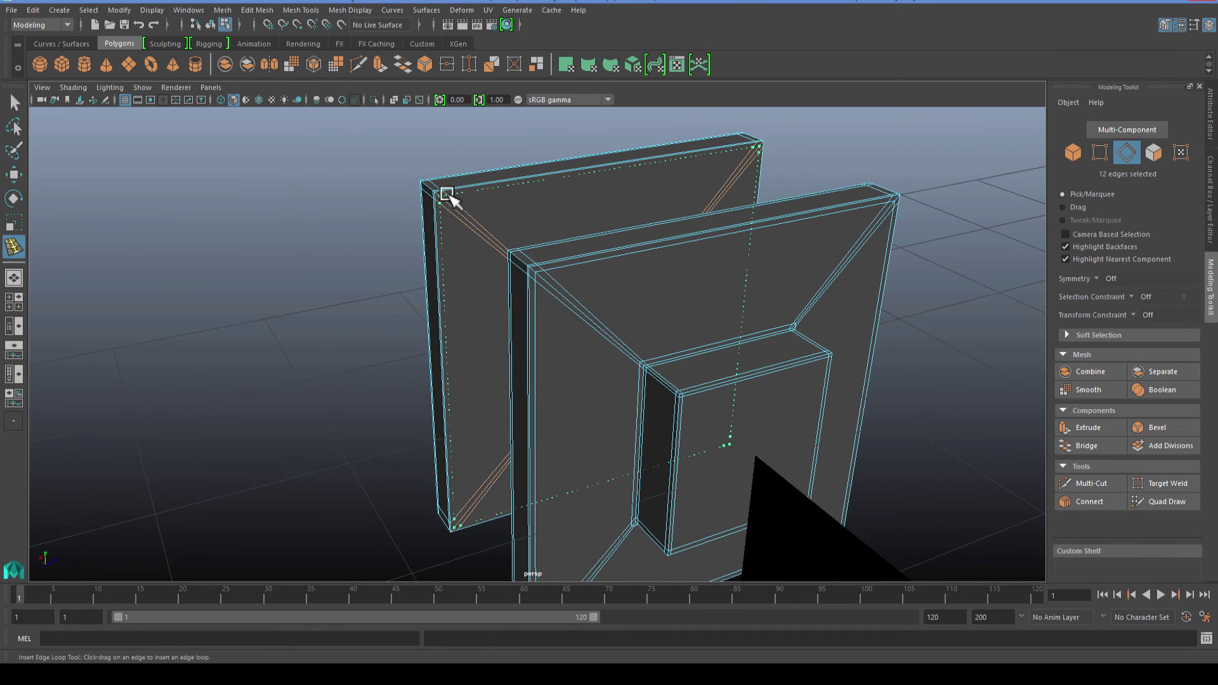
left_click_drag(447, 193, 504, 281, "alt")
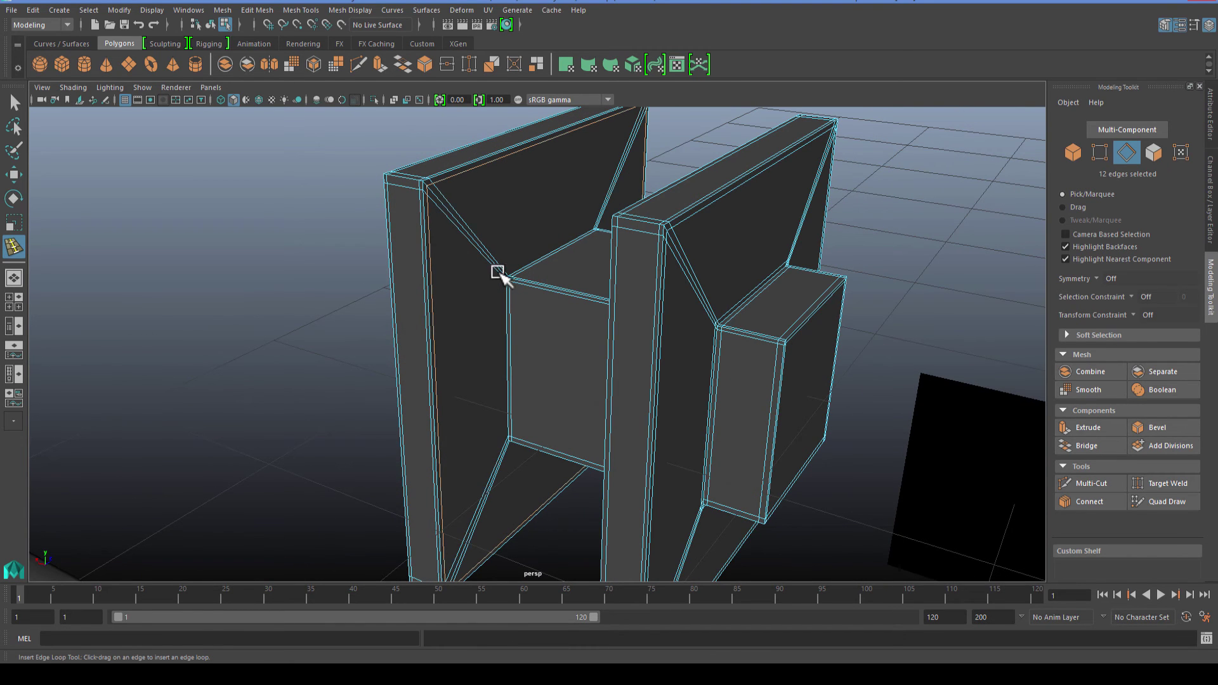
left_click(502, 277)
Step: Return the double-plate model to object selection and check its smoothed creases where the blocks meet the plates
key("q")
right_click_drag(582, 283, 582, 296)
left_click(307, 336)
left_click_drag(454, 374, 845, 352, "alt")
left_click(565, 364)
left_click(847, 353)
left_click(526, 365)
scroll(443, 391, "up", 3)
left_click(432, 387)
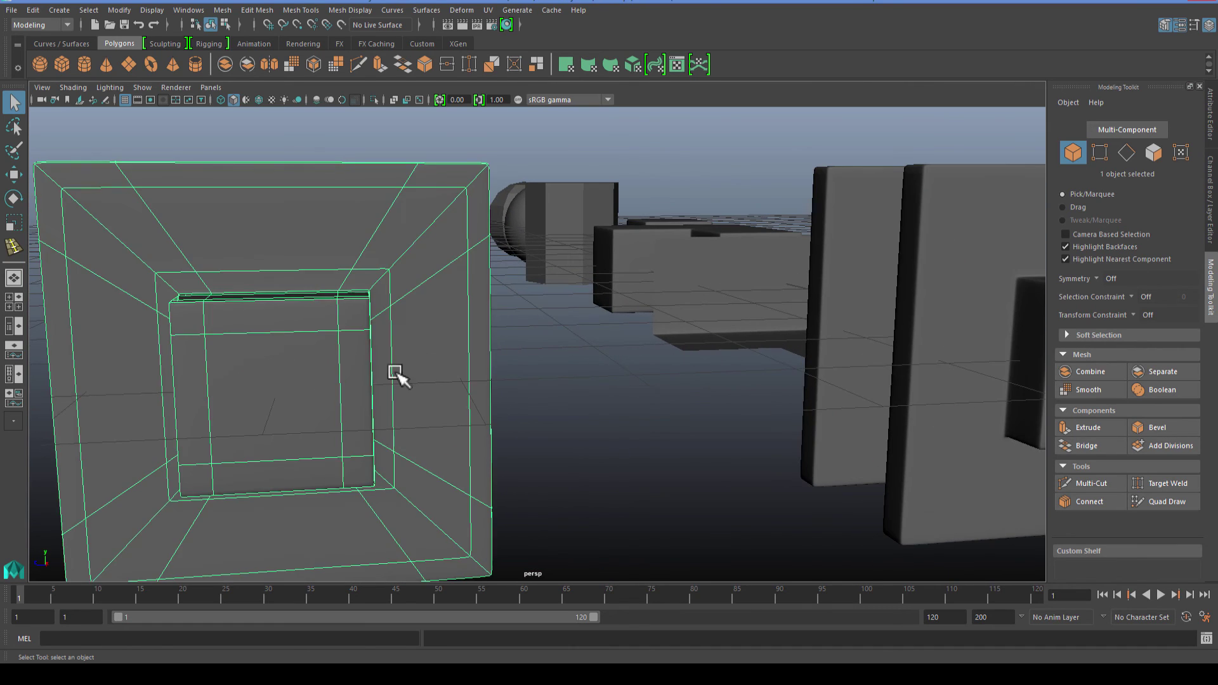
Step: Return to unsmoothed display and insert additional edge loops inside the rim and outside the block's base on one outer and one inner plate face
mouse_move(362, 363)
left_mouse_down("alt")
mouse_move(391, 366)
mouse_move(346, 371)
left_mouse_up("alt")
left_click_drag(263, 330, 348, 310, "alt")
key("1")
scroll(425, 329, "up", 2)
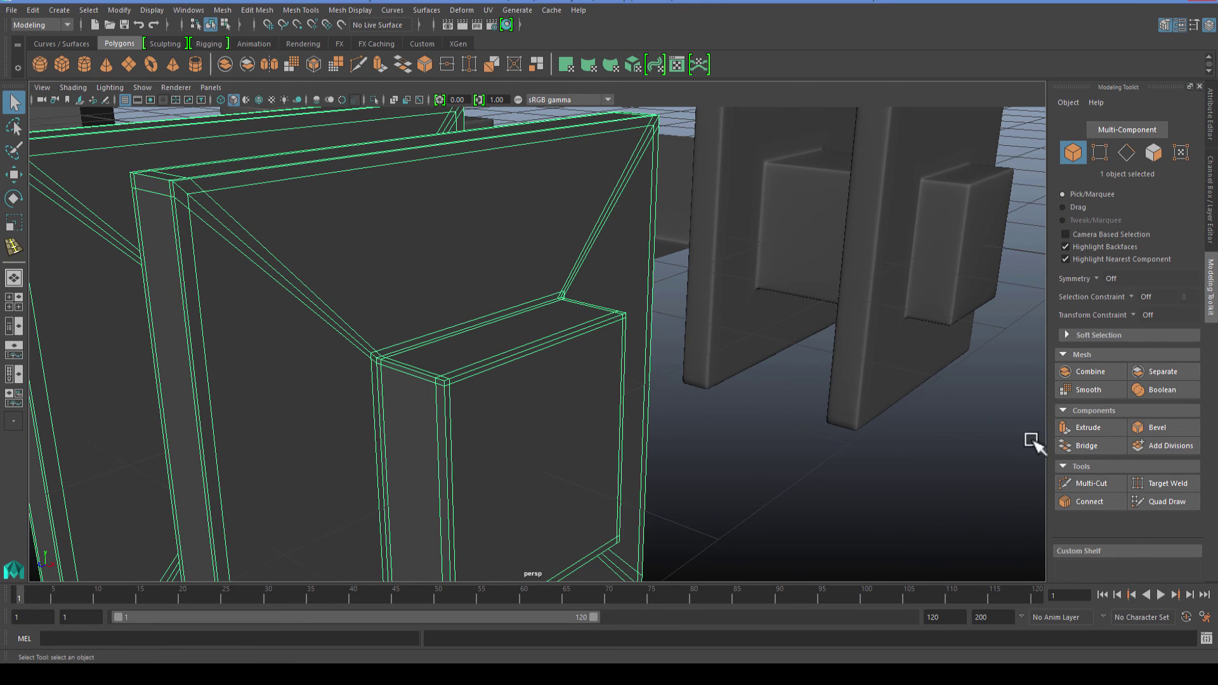
left_click(14, 249)
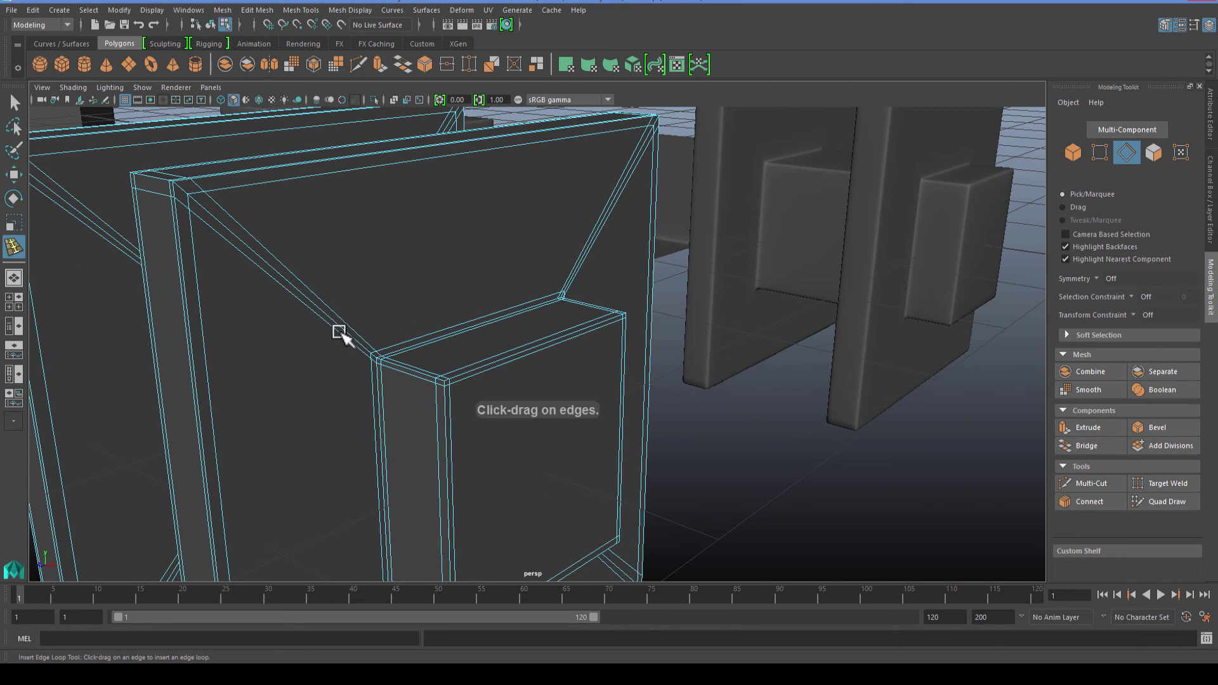
left_click(345, 352)
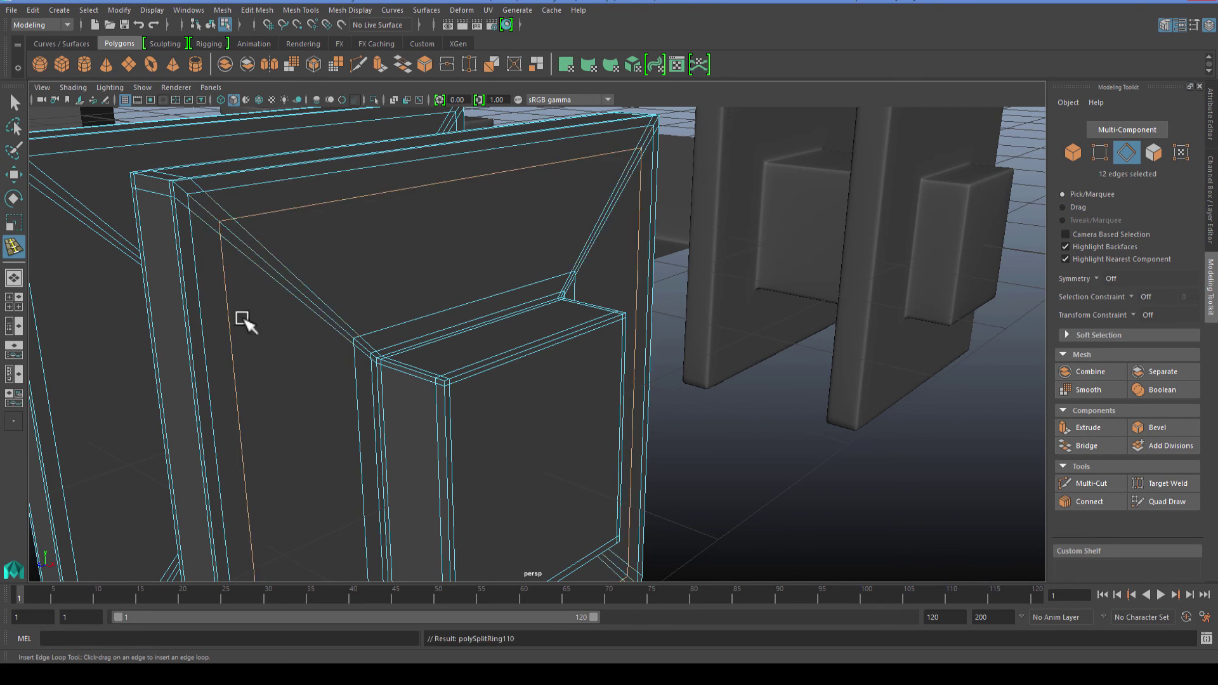
left_click_drag(239, 321, 667, 341, "alt")
left_click(788, 271)
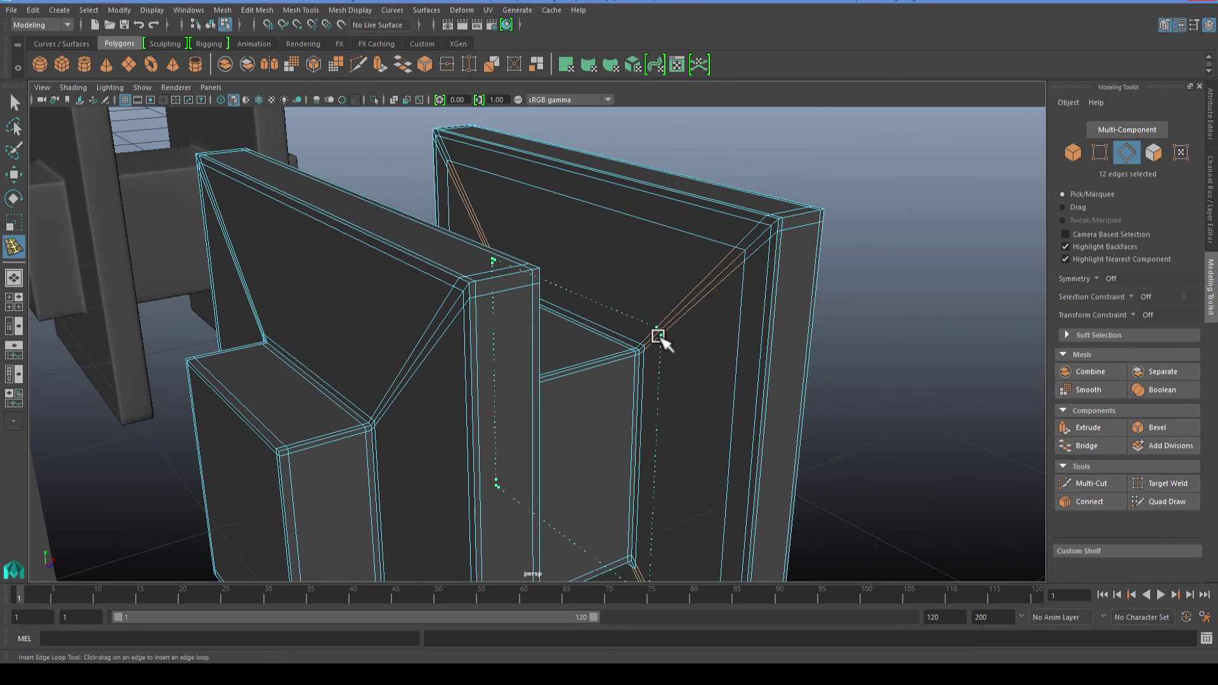
left_click(654, 340)
Step: Return the double-plate model to object selection, display it smoothed and deselect it
key("q")
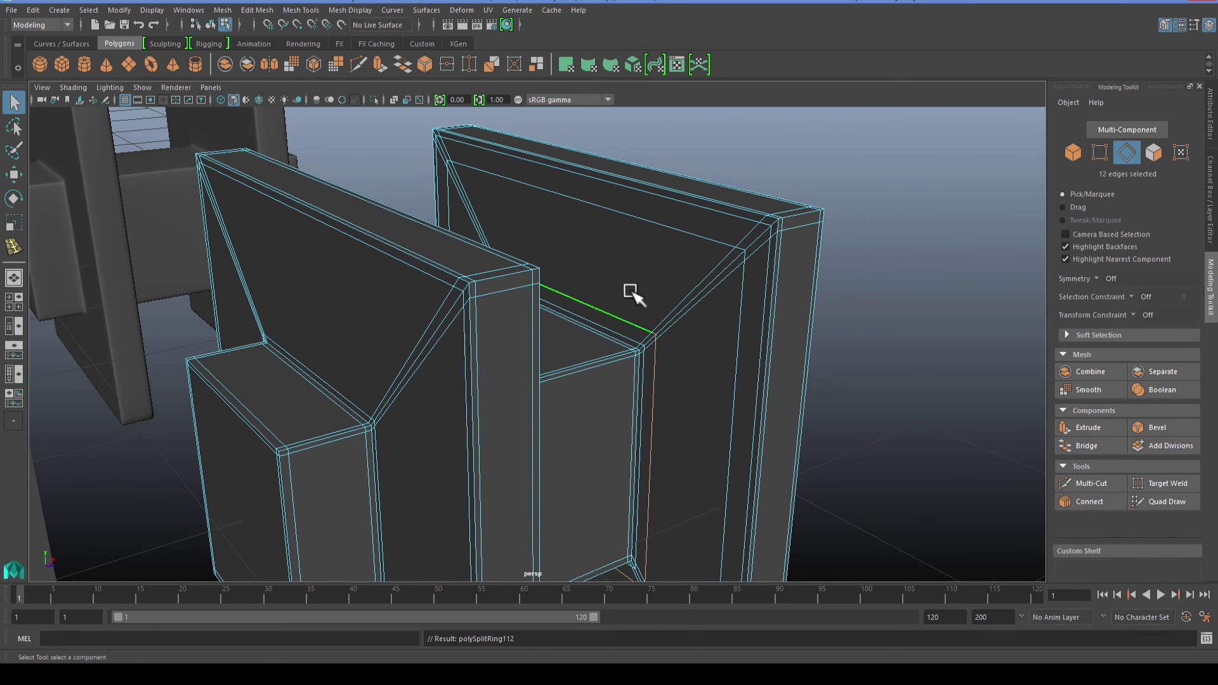
right_click_drag(631, 292, 664, 269)
key("3")
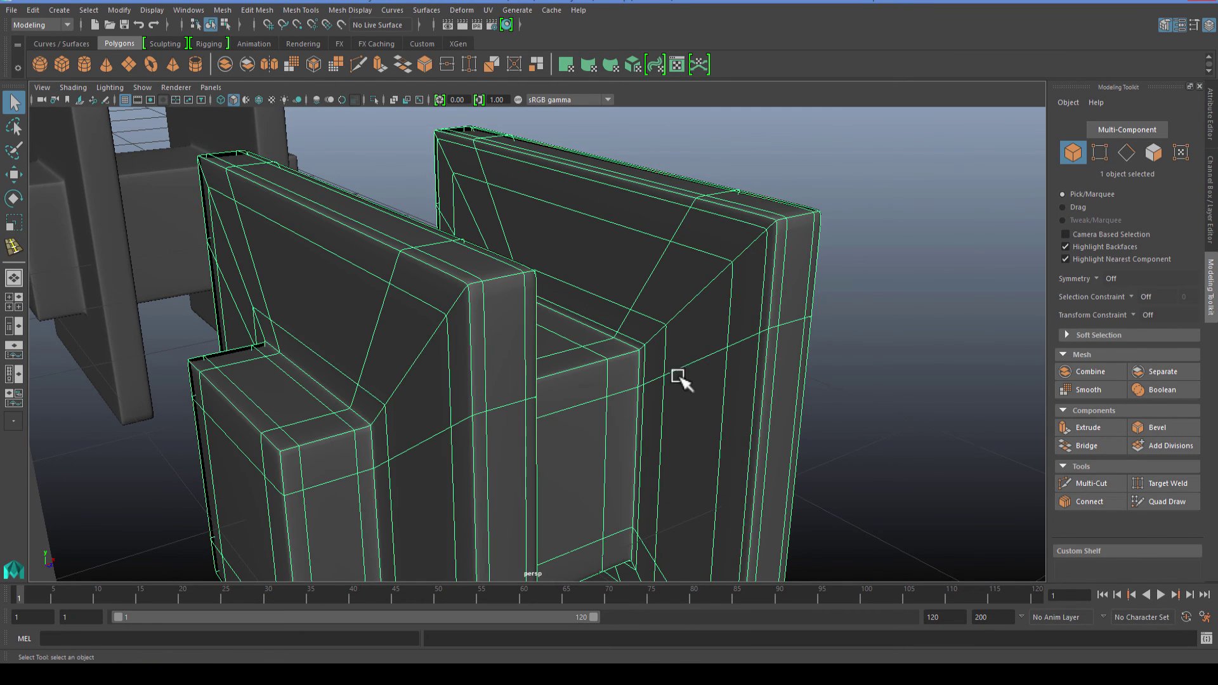
left_click_drag(675, 375, 620, 211, "alt")
left_click_drag(749, 384, 511, 252, "alt")
left_click(772, 381)
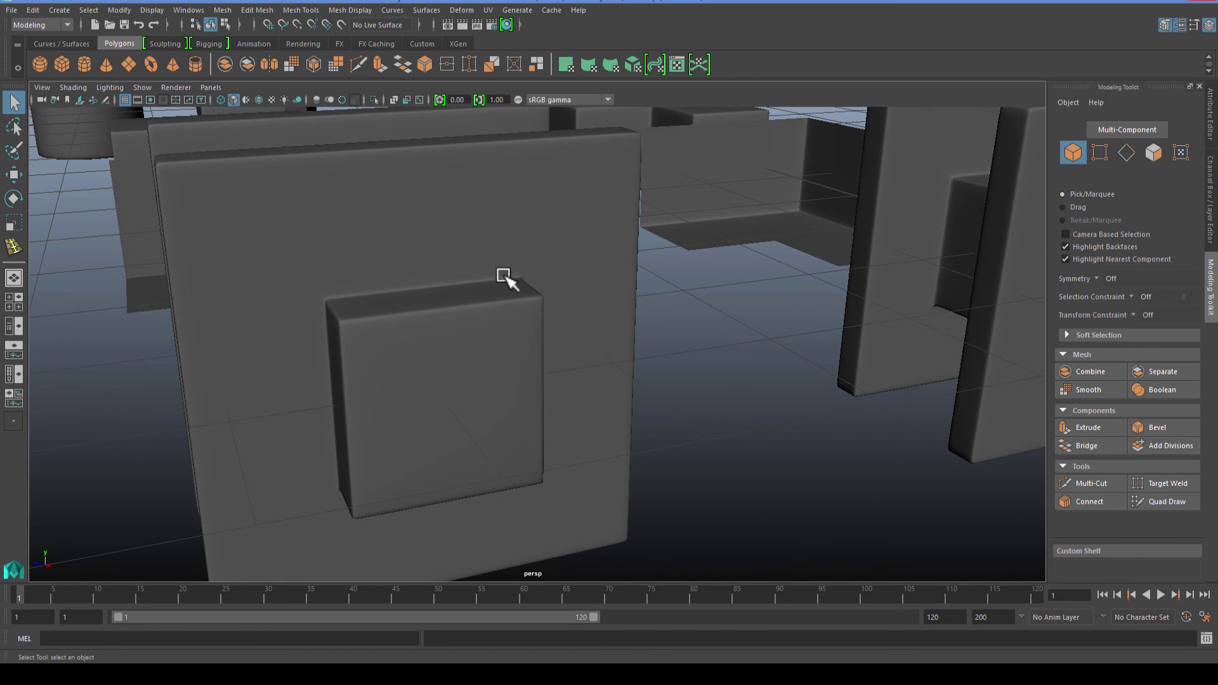
Step: Examine the smoothed plate faces and the creases around the blocks from several angles
left_click_drag(311, 277, 375, 389, "alt")
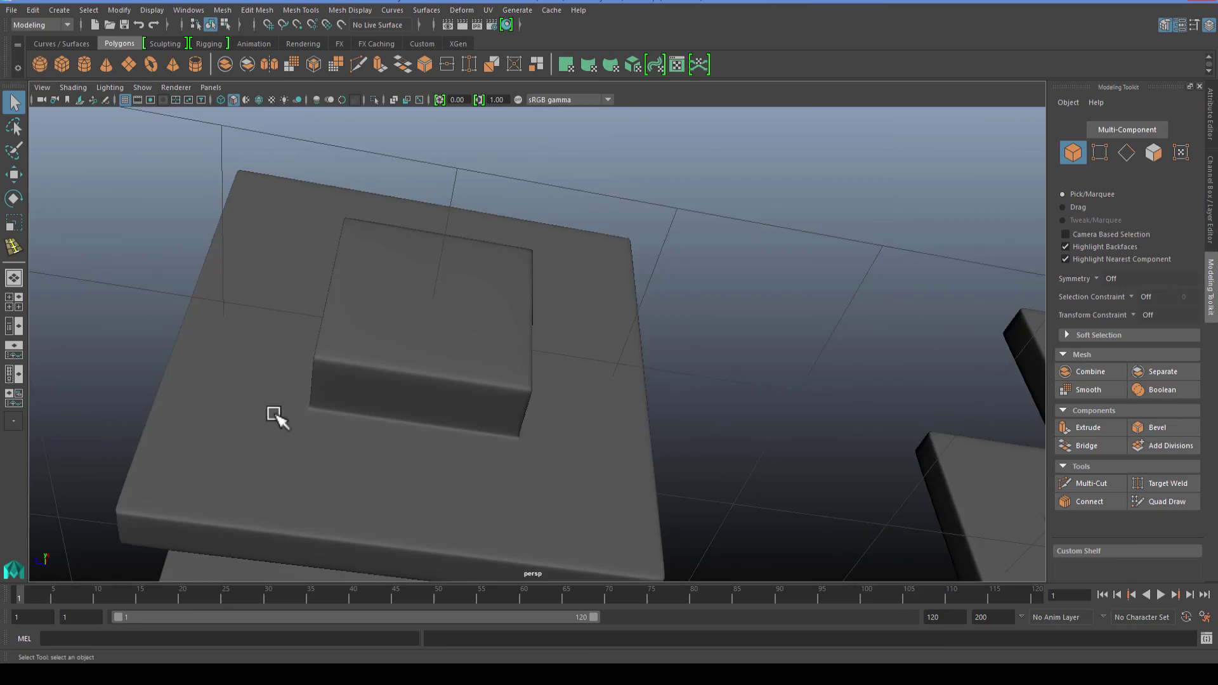
left_click_drag(275, 416, 456, 310, "alt")
left_click(421, 465)
left_click(299, 475)
scroll(456, 310, "up", 2)
left_click(459, 263)
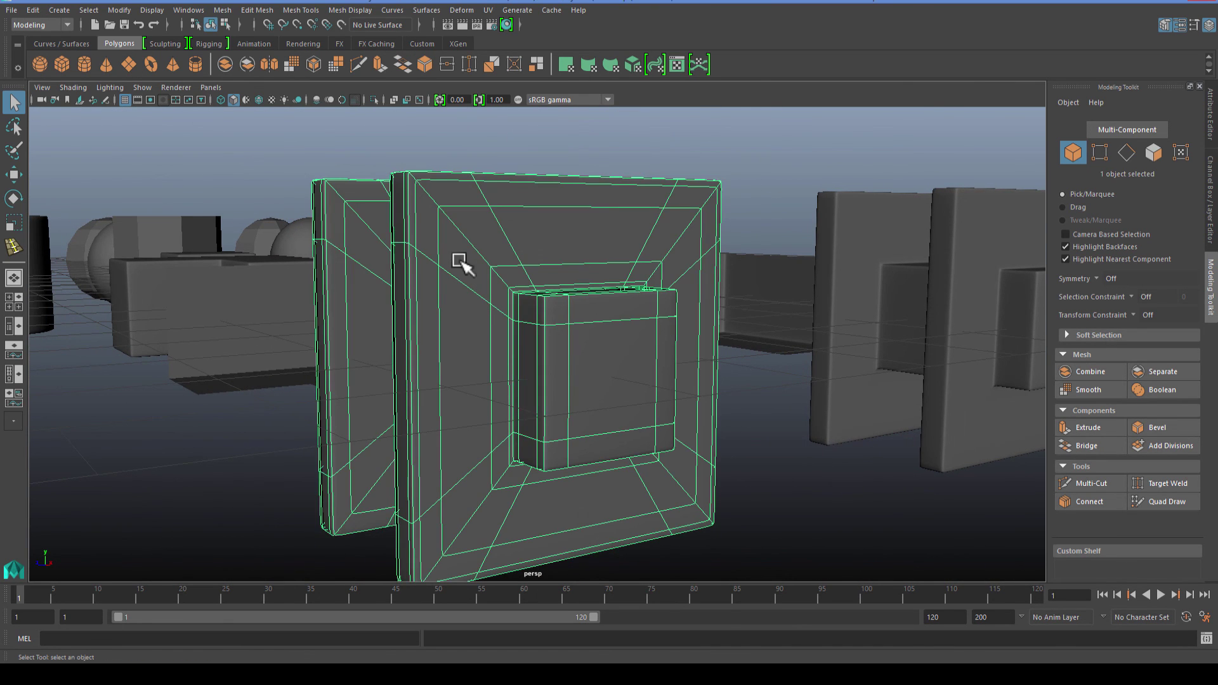
left_click(240, 425)
scroll(507, 313, "up", 4)
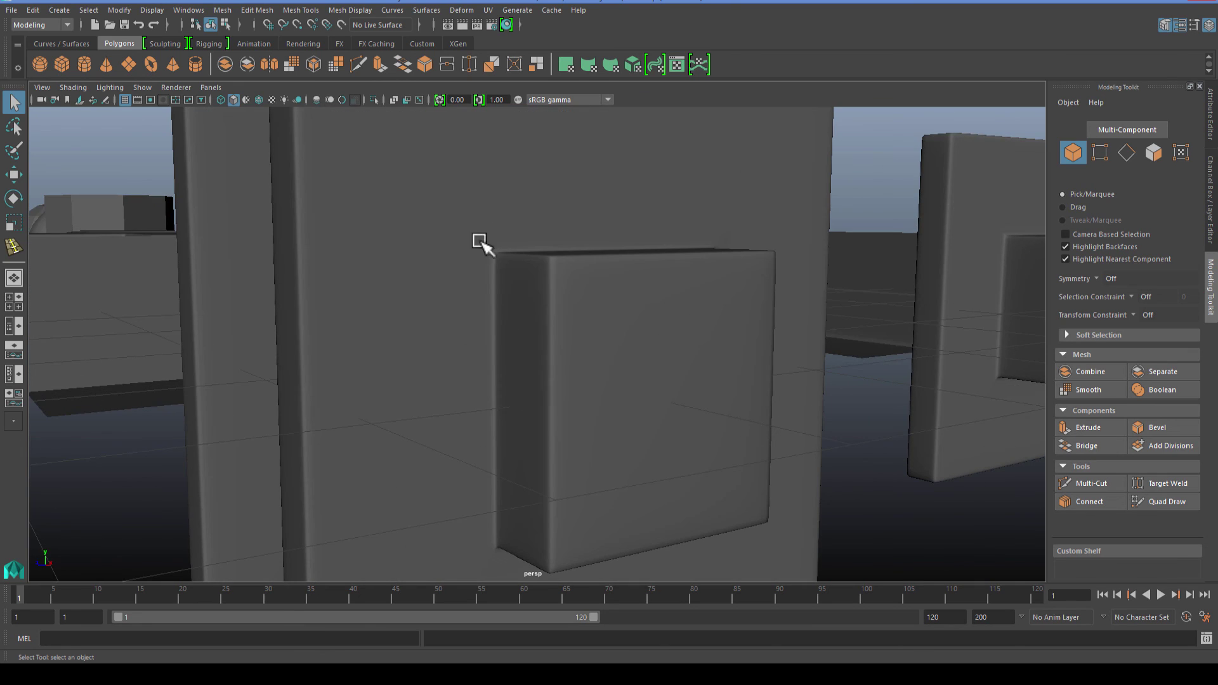
scroll(427, 332, "down", 2)
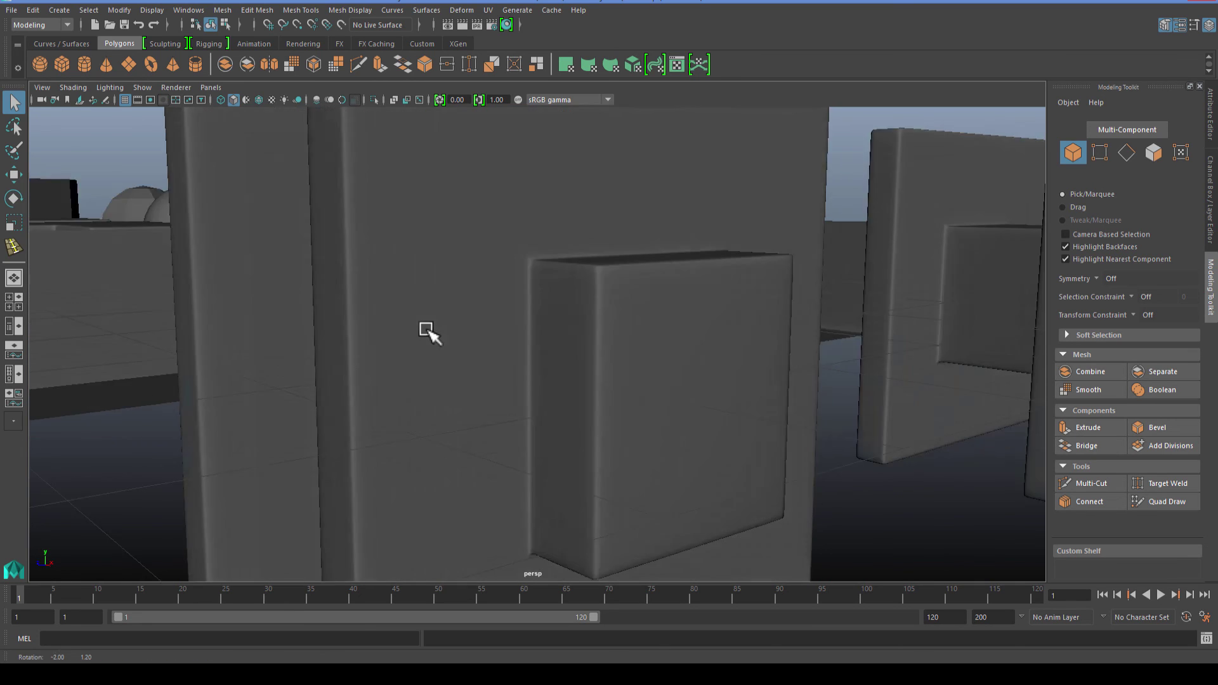
left_click_drag(426, 332, 587, 399, "alt")
Step: Display the double-plate model unsmoothed and insert additional edge loops inside the rim and around the block's base on the remaining plate faces
left_click(881, 391)
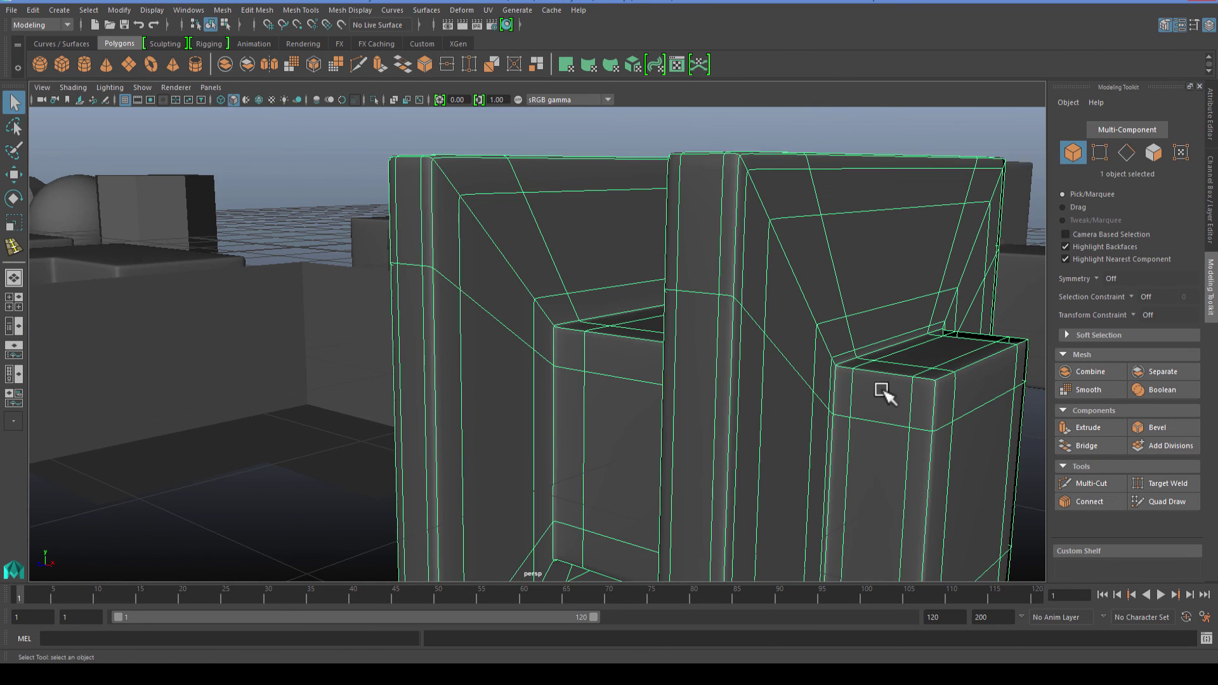
left_click(13, 244)
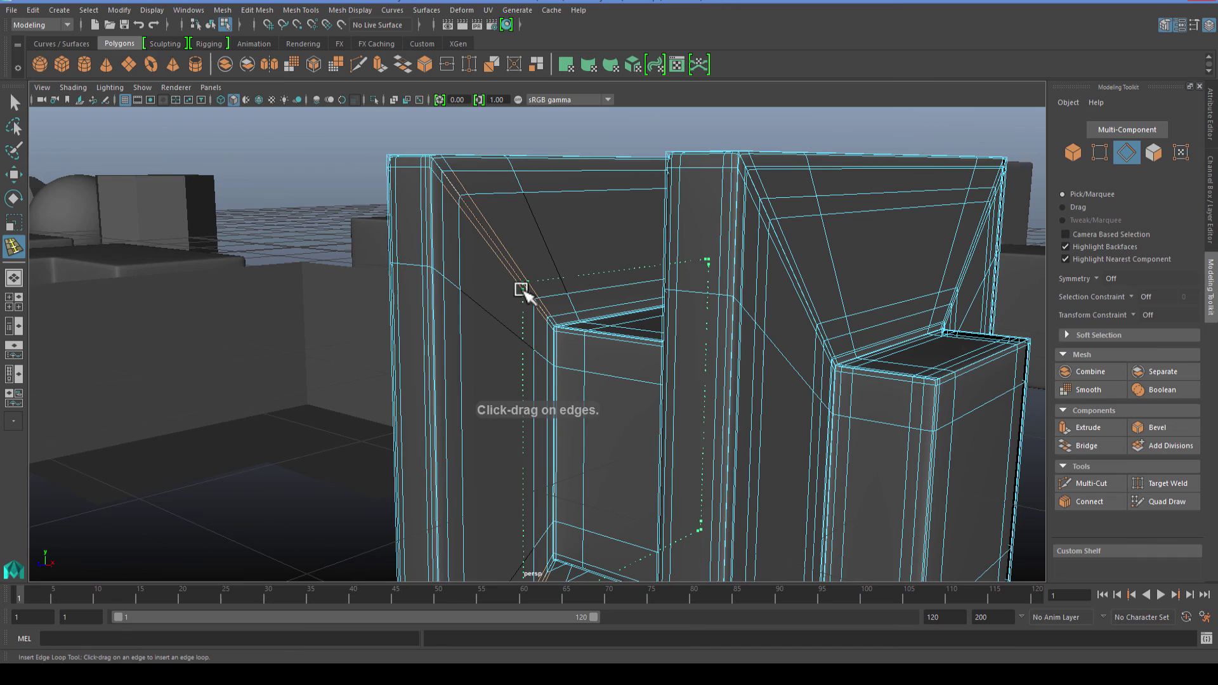
left_click(521, 291)
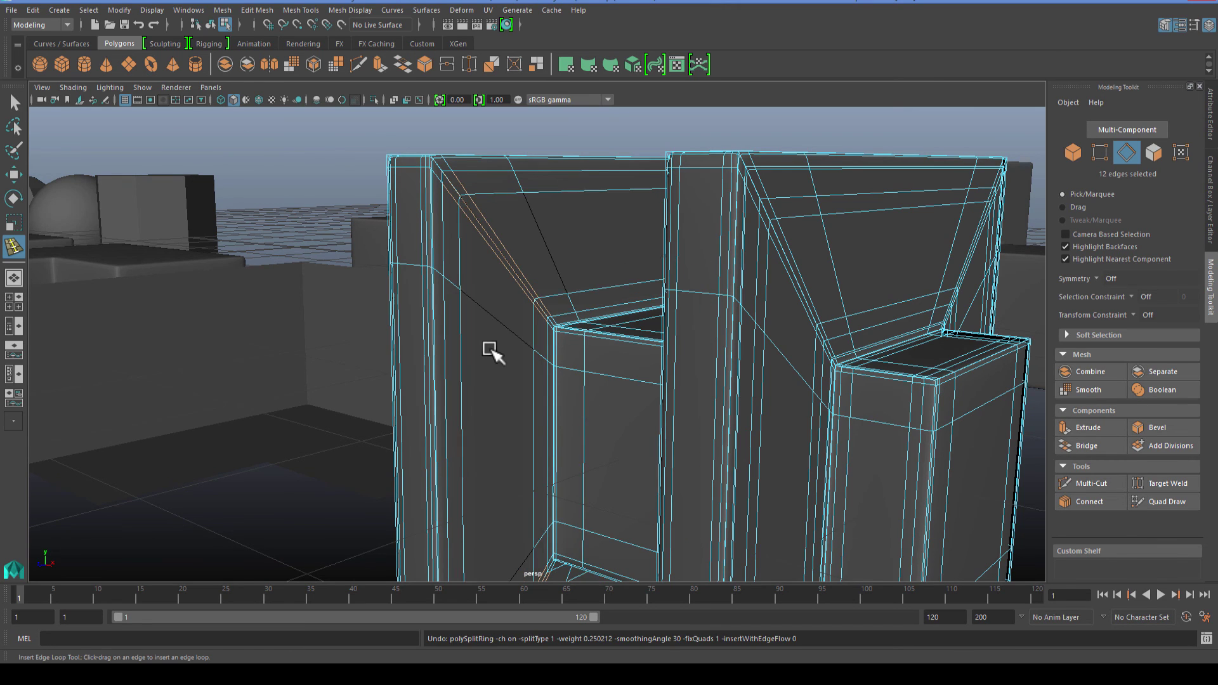
key("1")
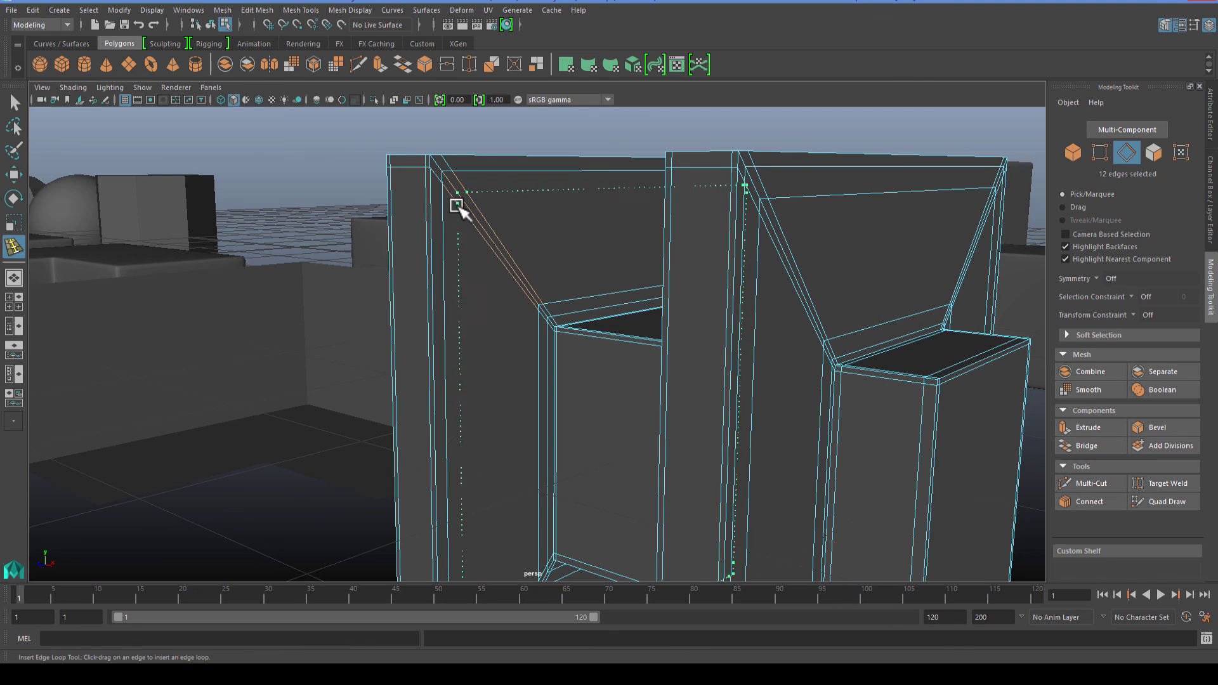
left_click_drag(457, 203, 688, 243, "alt")
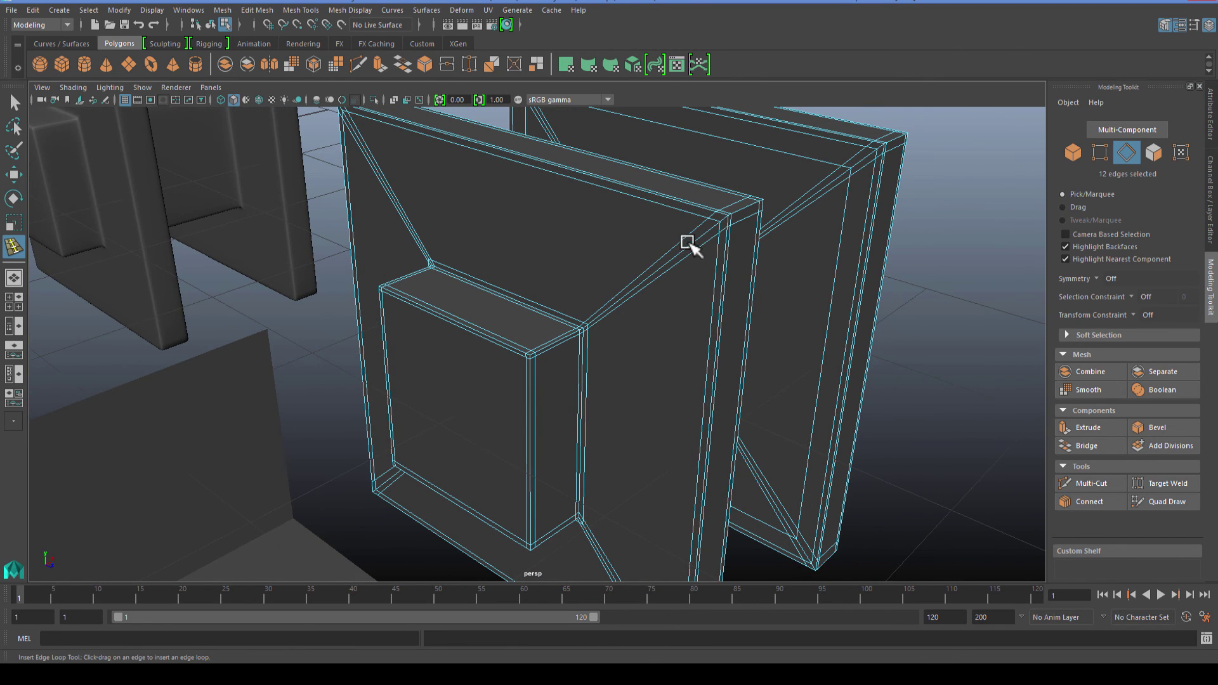
left_click(704, 235)
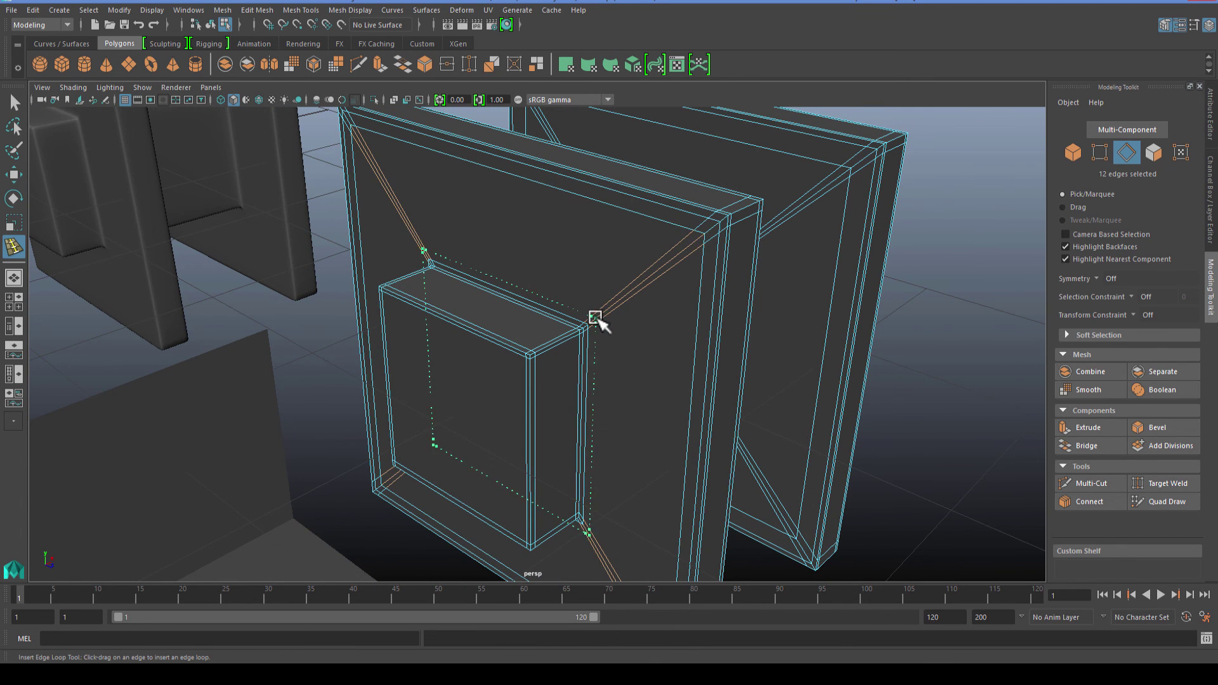
Step: Leave edge loop insertion, return to object selection and display the completed double-plate model smoothed and deselected
key("q")
right_click(538, 316)
right_click_drag(539, 315, 582, 293)
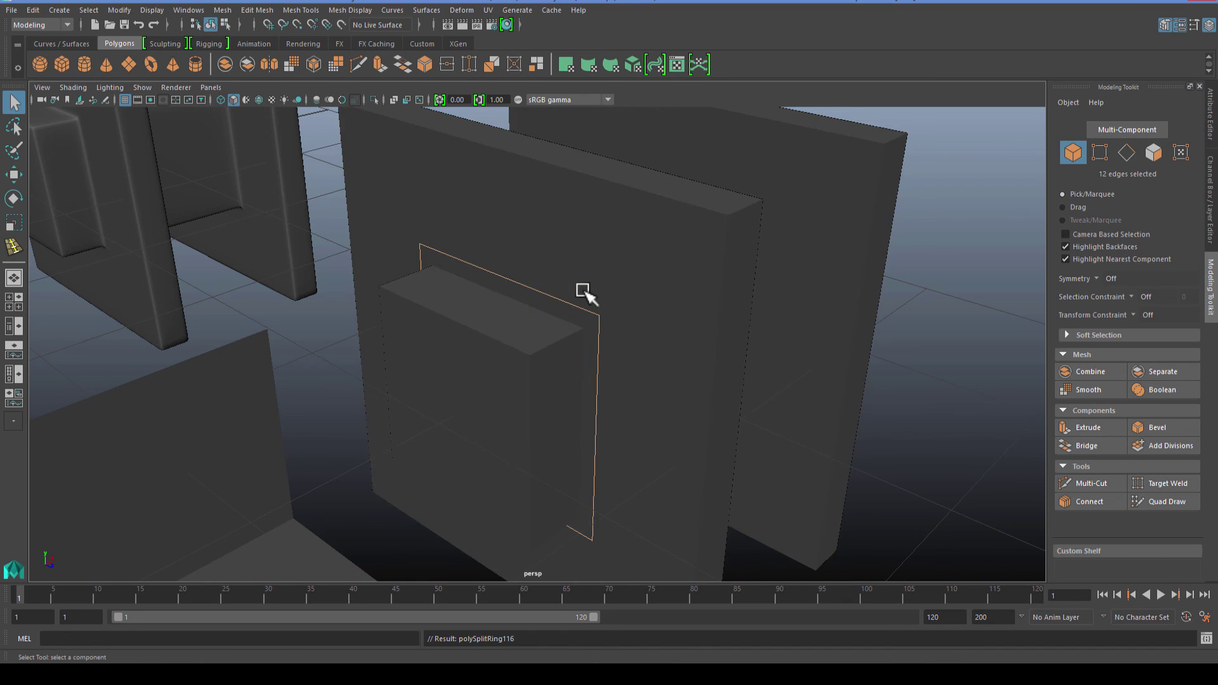
left_click(585, 329)
scroll(593, 335, "down", 3)
key("3")
left_click(887, 427)
Step: View the spheres and cylinders together with the block models in one overview of the scene
left_click_drag(638, 437, 429, 419, "alt")
scroll(576, 430, "down", 4)
middle_click_drag(429, 418, 542, 402, "alt")
right_click_drag(542, 402, 363, 390, "alt")
middle_click_drag(363, 390, 462, 399, "alt")
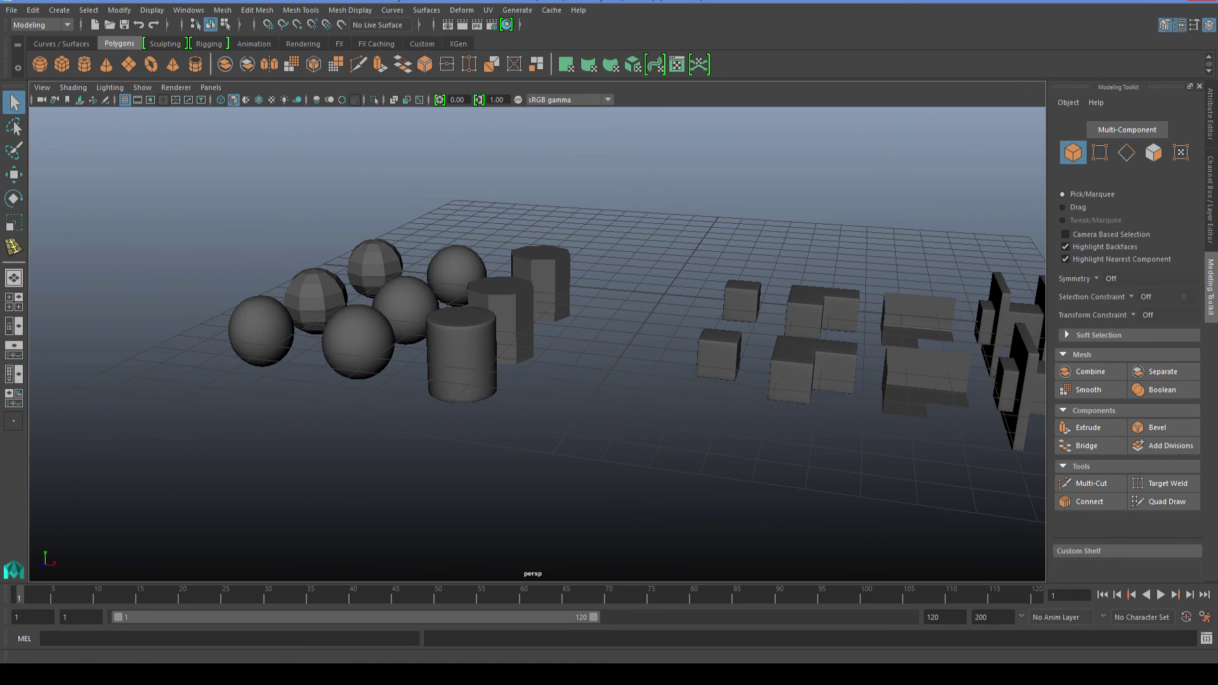